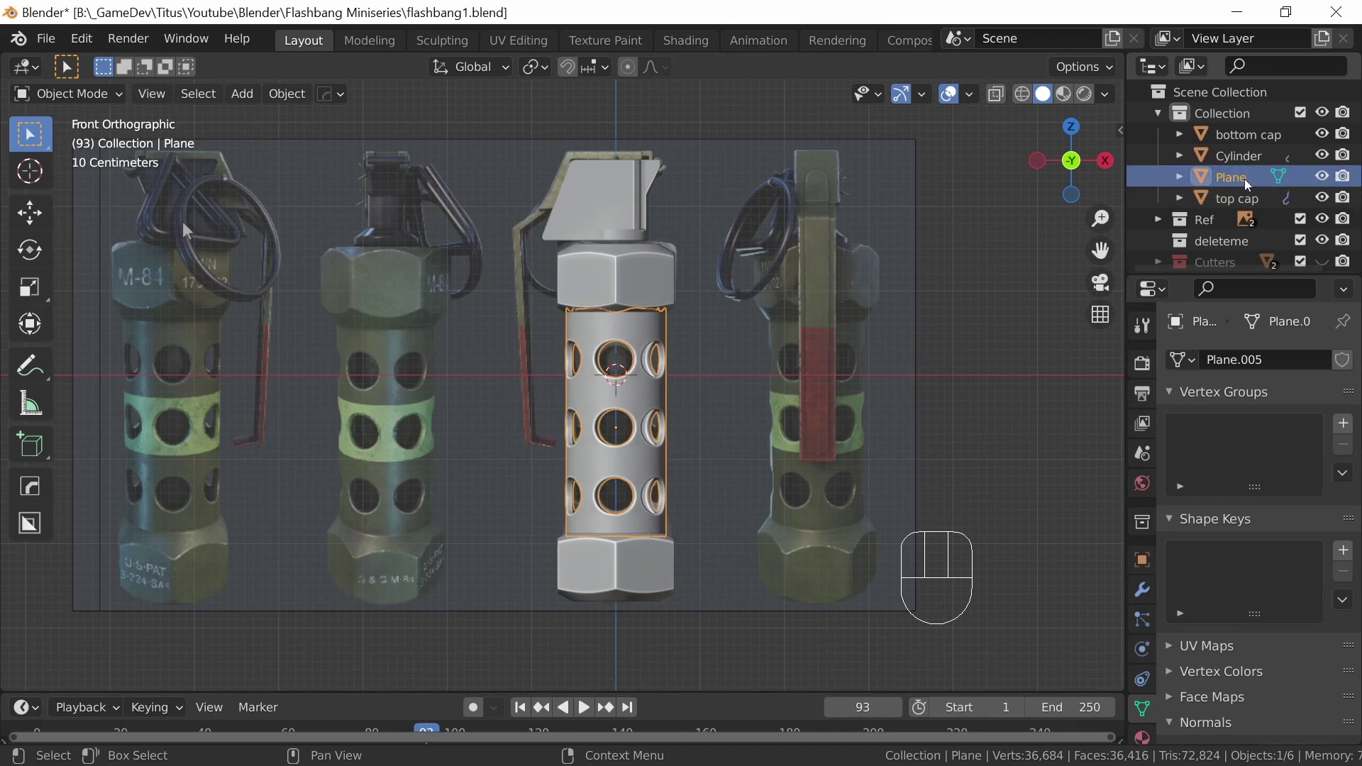
# Rename the Plane object, the perforated grenade body, as Tank
pyautogui.rightClick(1242, 187)
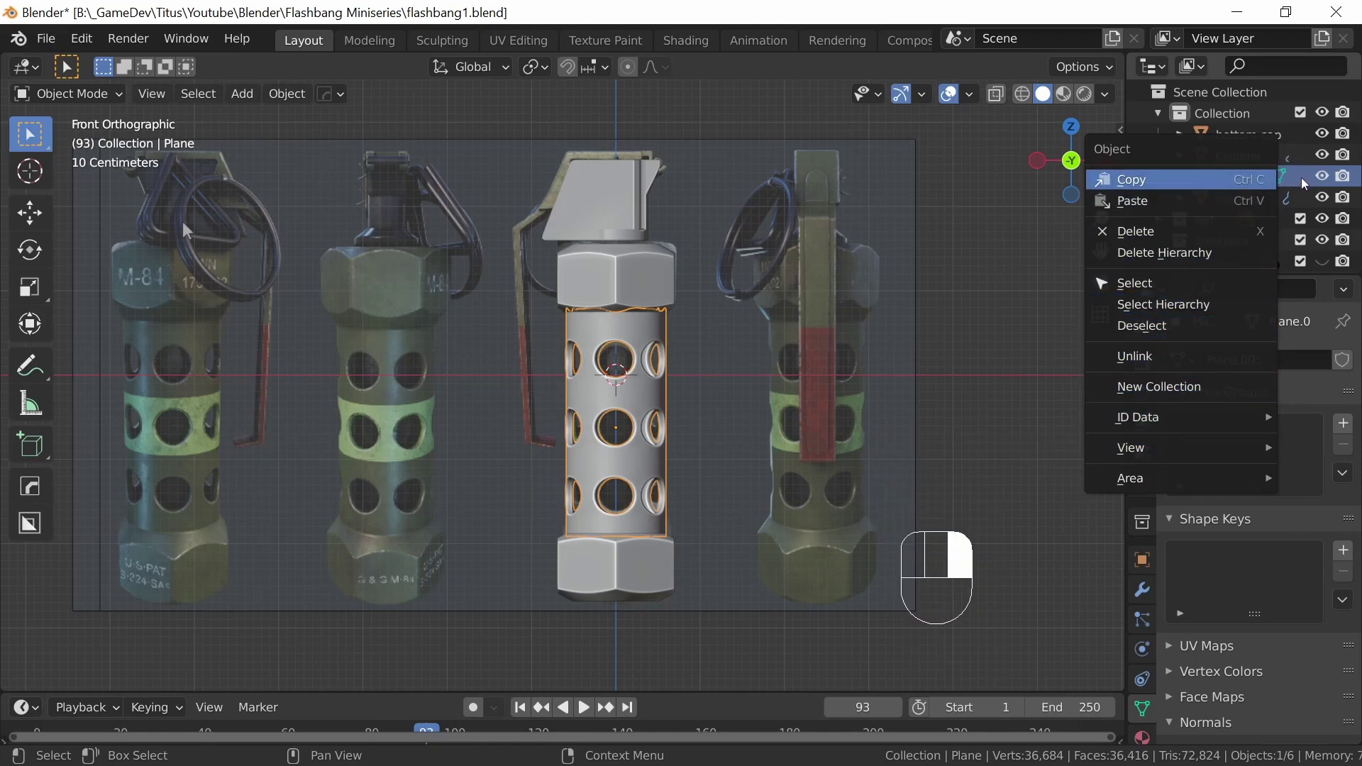
pyautogui.doubleClick(1234, 178)
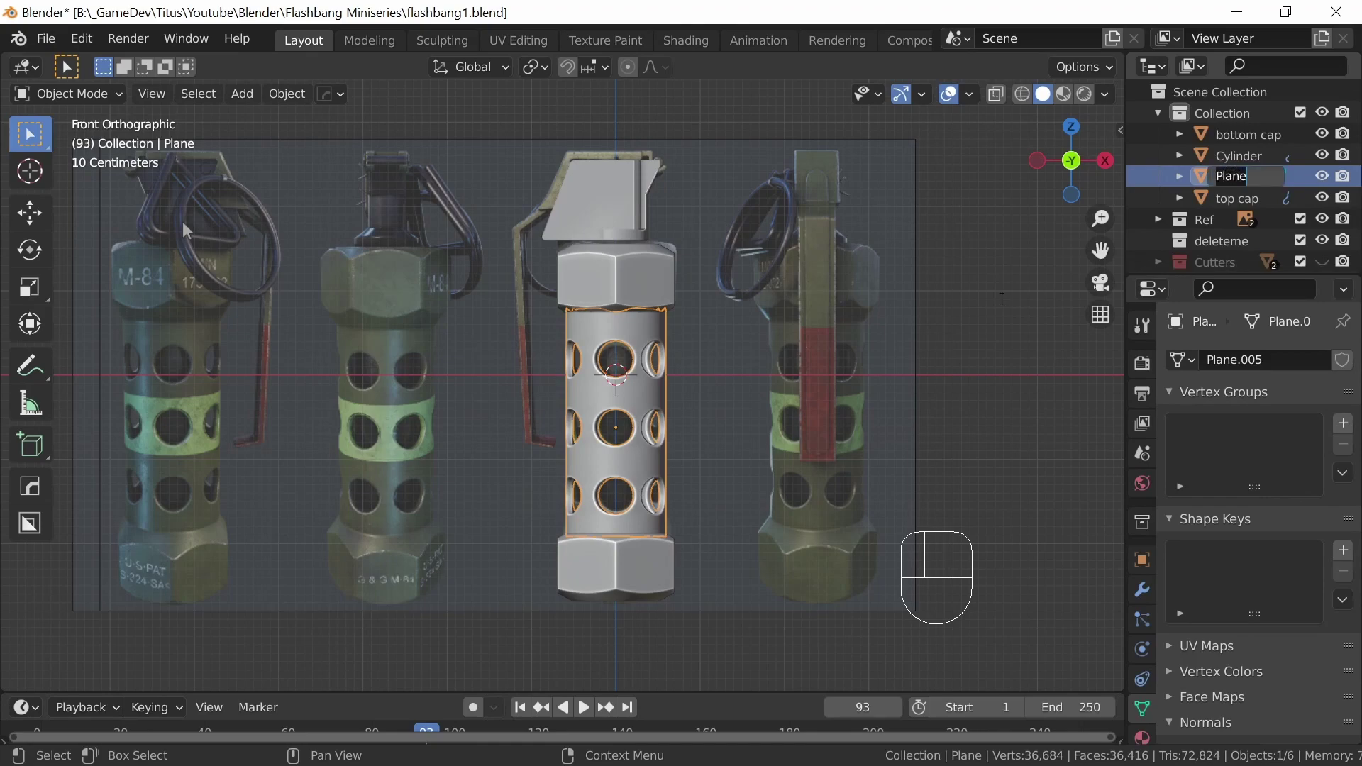
pyautogui.write('Tank')
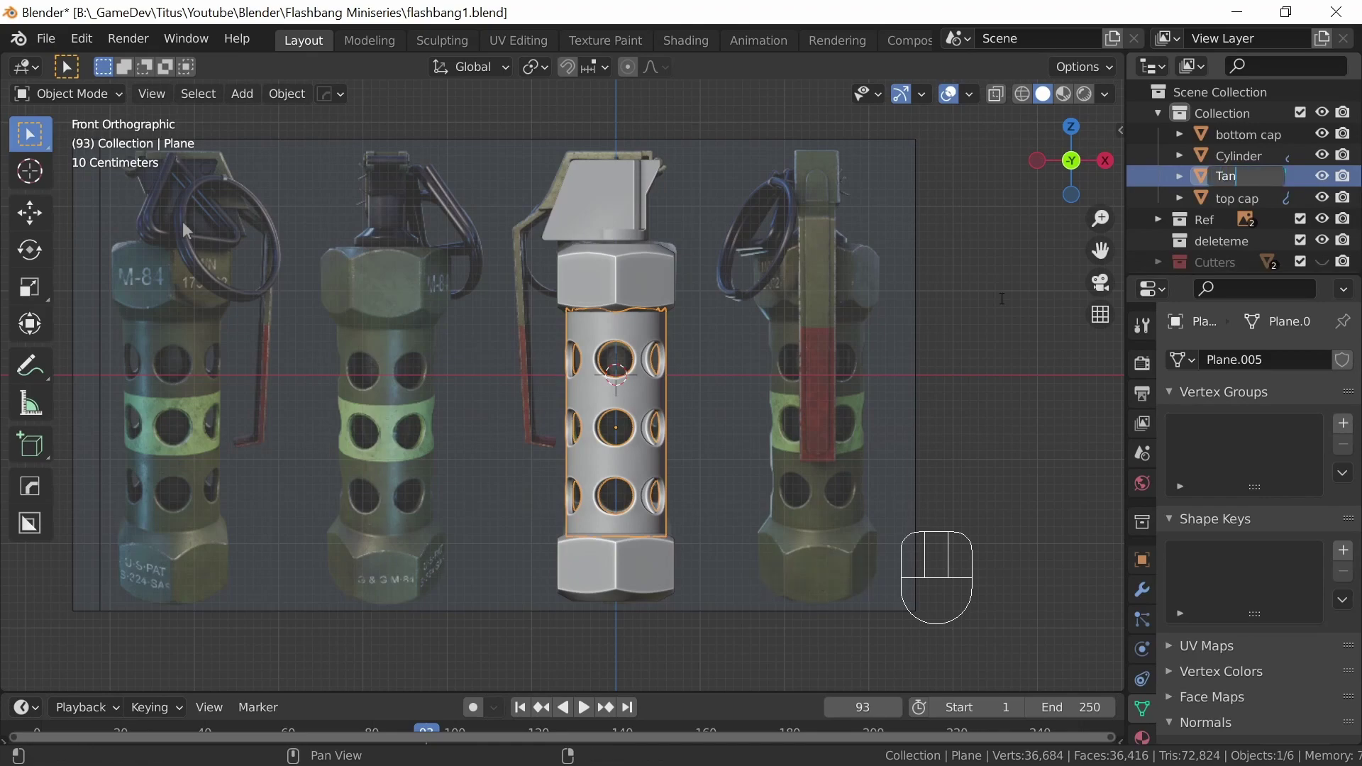
pyautogui.press('Return')
# Rename the Cylinder object above the top cap as Fuse
pyautogui.click(1239, 156)
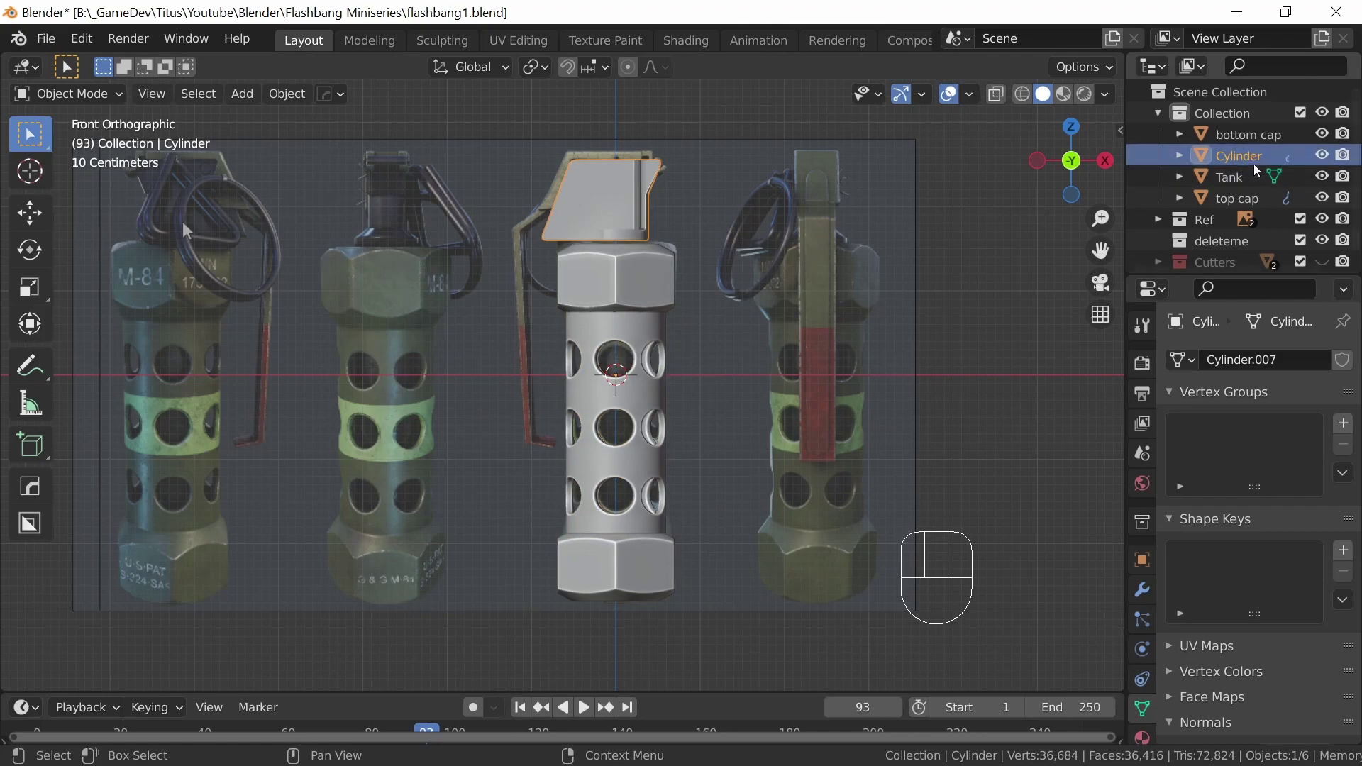
pyautogui.doubleClick(1249, 162)
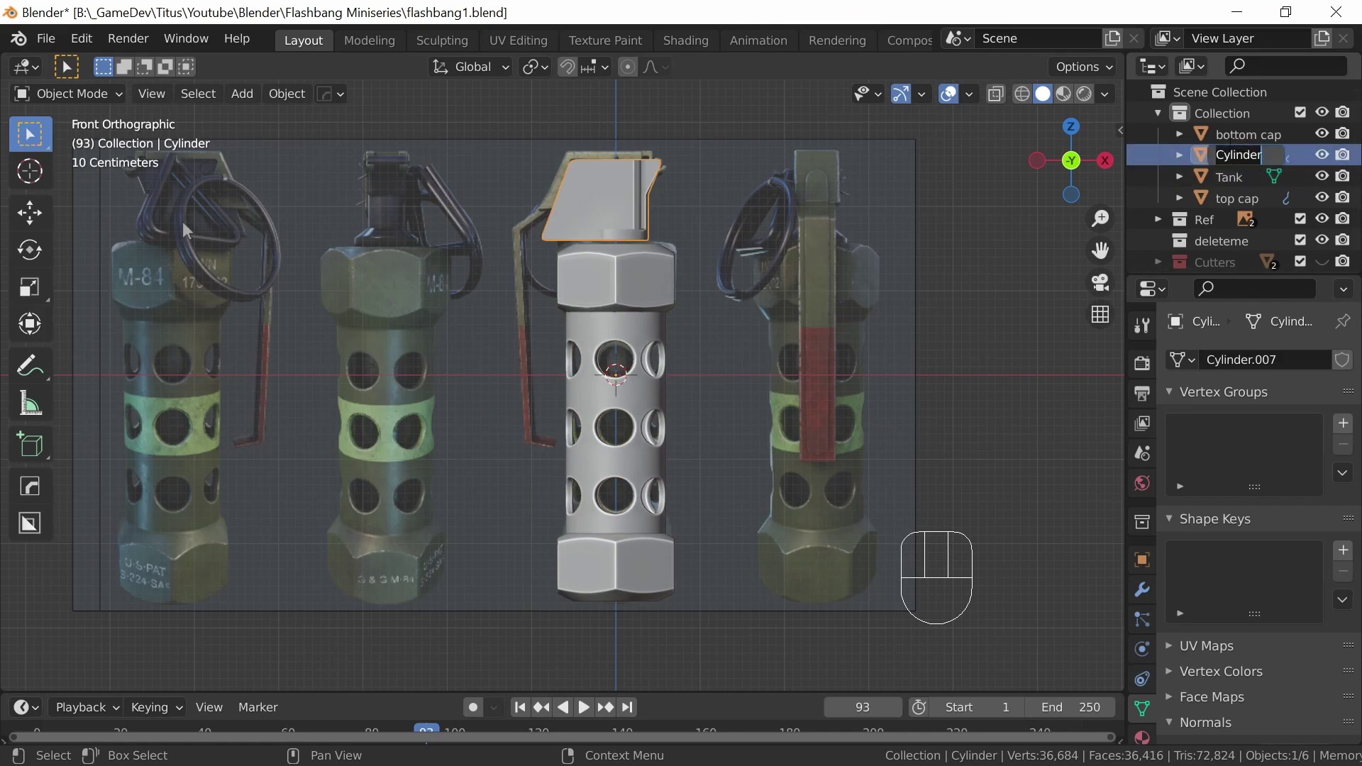
pyautogui.write('Fuse')
pyautogui.press('Return')
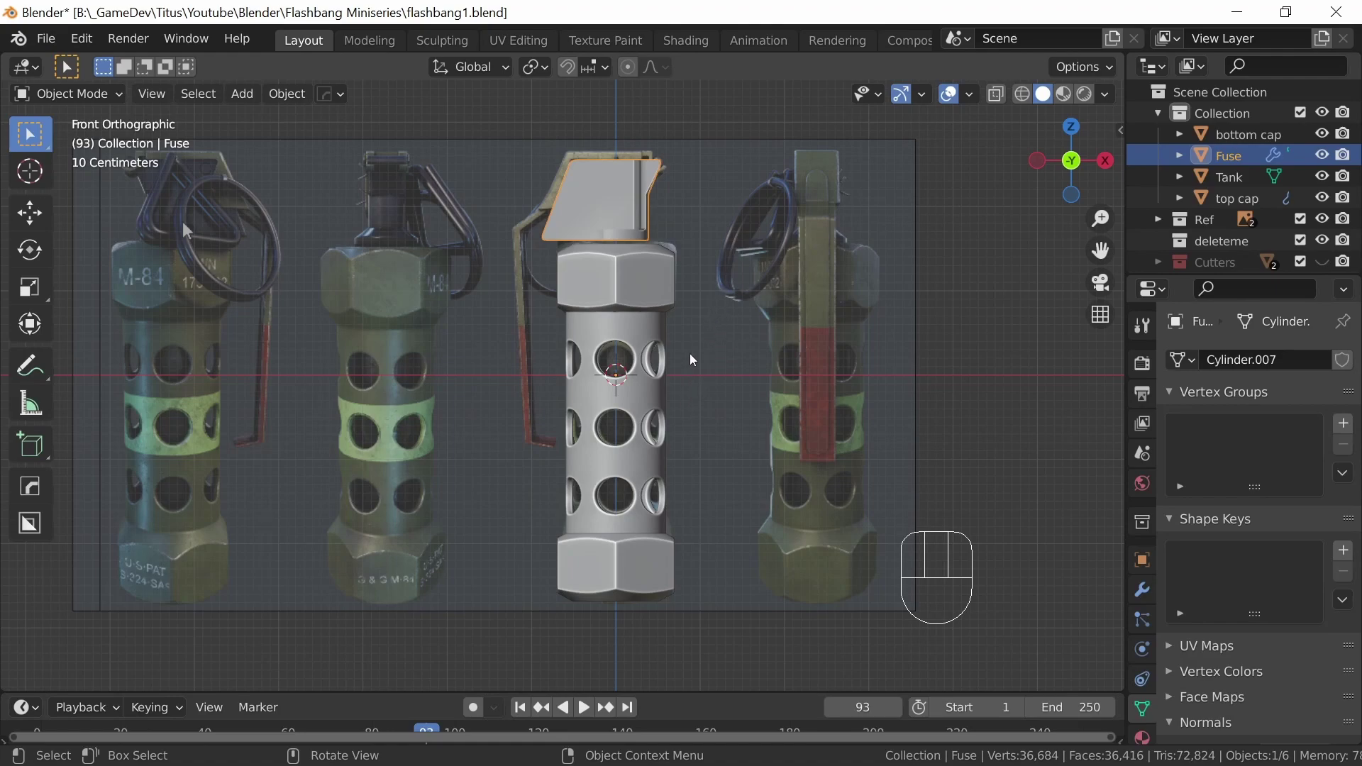
# Isolate the Tank in local view and open its mesh in Edit Mode with edge selection
pyautogui.click(638, 396)
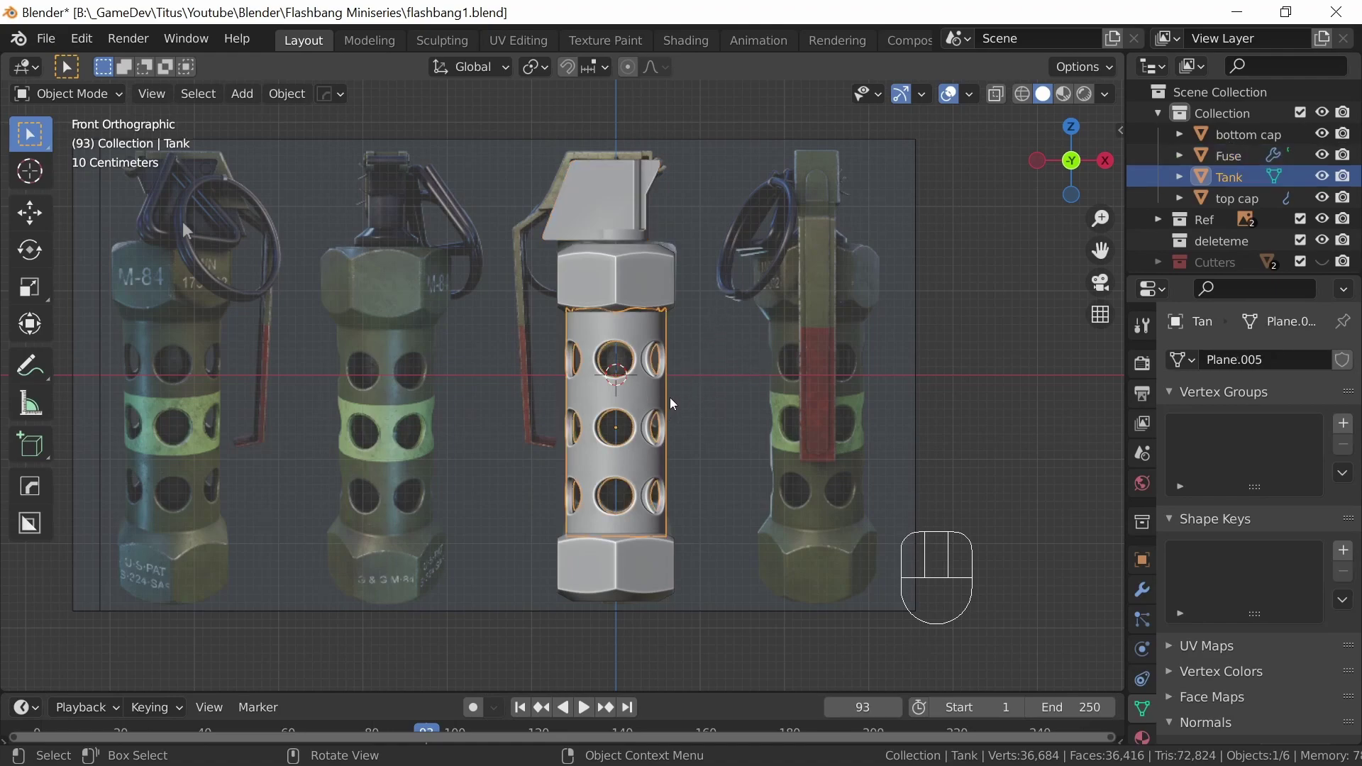
pyautogui.press('/')
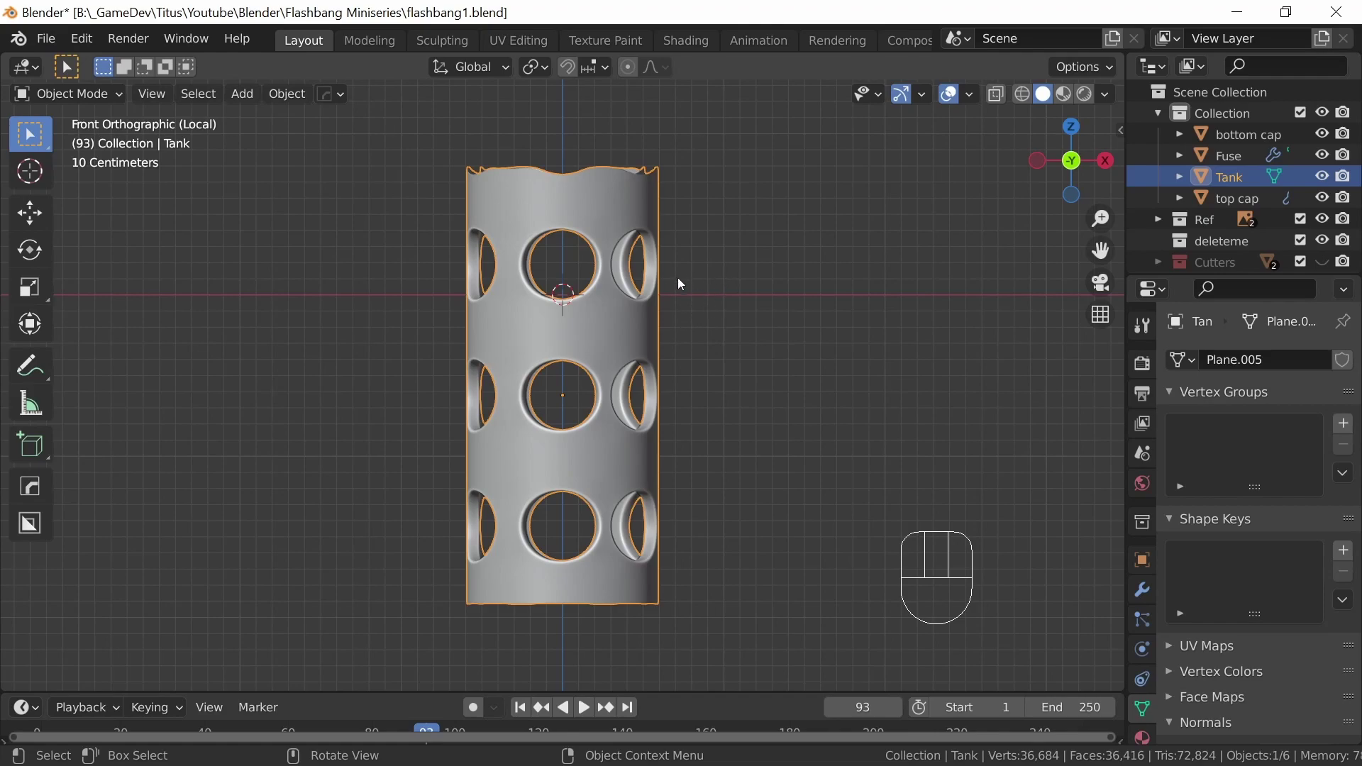
pyautogui.press('Tab')
pyautogui.moveTo(691, 298)
pyautogui.keyDown('ctrl'); pyautogui.mouseDown(button='middle')
pyautogui.moveTo(692, 346)
pyautogui.moveTo(675, 356)
pyautogui.moveTo(681, 302)
pyautogui.mouseUp(button='middle'); pyautogui.keyUp('ctrl')
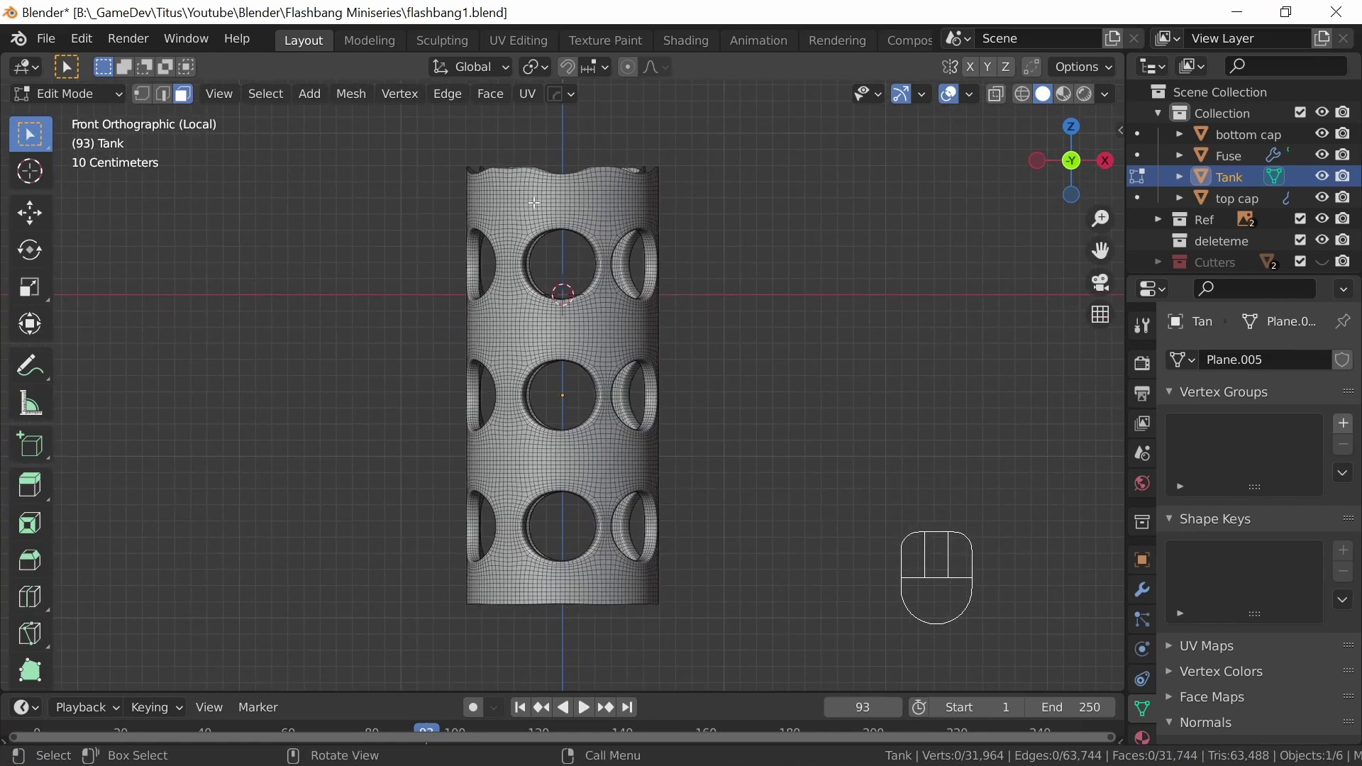
pyautogui.keyDown('shift'); pyautogui.moveTo(642, 264); pyautogui.dragTo(612, 358, button='middle'); pyautogui.keyUp('shift')
pyautogui.keyDown('ctrl'); pyautogui.moveTo(645, 419); pyautogui.dragTo(671, 335, button='middle'); pyautogui.keyUp('ctrl')
pyautogui.keyDown('shift'); pyautogui.moveTo(664, 273); pyautogui.dragTo(712, 476, button='middle'); pyautogui.keyUp('shift')
pyautogui.moveTo(577, 452)
pyautogui.keyDown('ctrl'); pyautogui.mouseDown(button='middle')
pyautogui.moveTo(590, 432)
pyautogui.moveTo(608, 475)
pyautogui.moveTo(602, 457)
pyautogui.mouseUp(button='middle'); pyautogui.keyUp('ctrl')
pyautogui.click(163, 93)
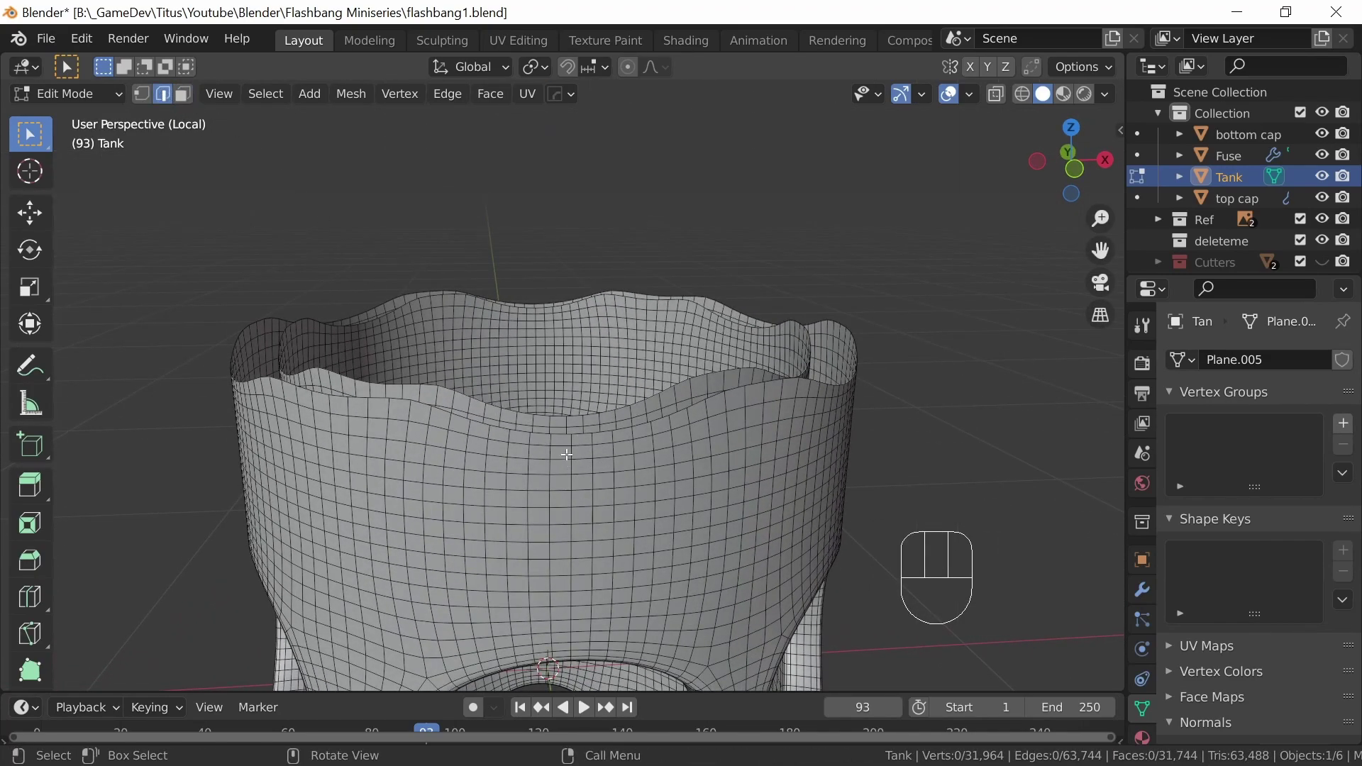
# Flatten the inner and outer edge loops of the Tank's wavy top rim by scaling them to 0 along Z
pyautogui.keyDown('alt'); pyautogui.click(447, 388); pyautogui.keyUp('alt')
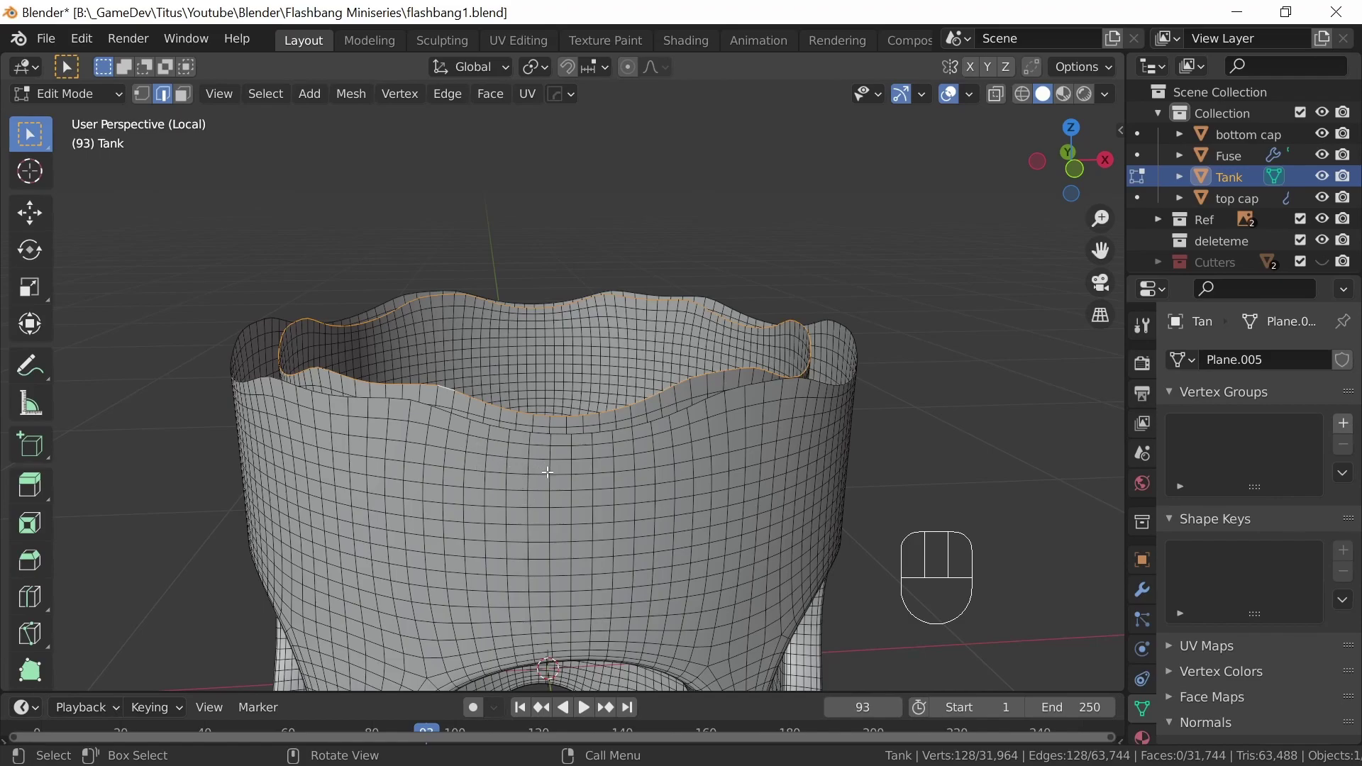
pyautogui.moveTo(545, 469); pyautogui.dragTo(415, 470, button='middle')
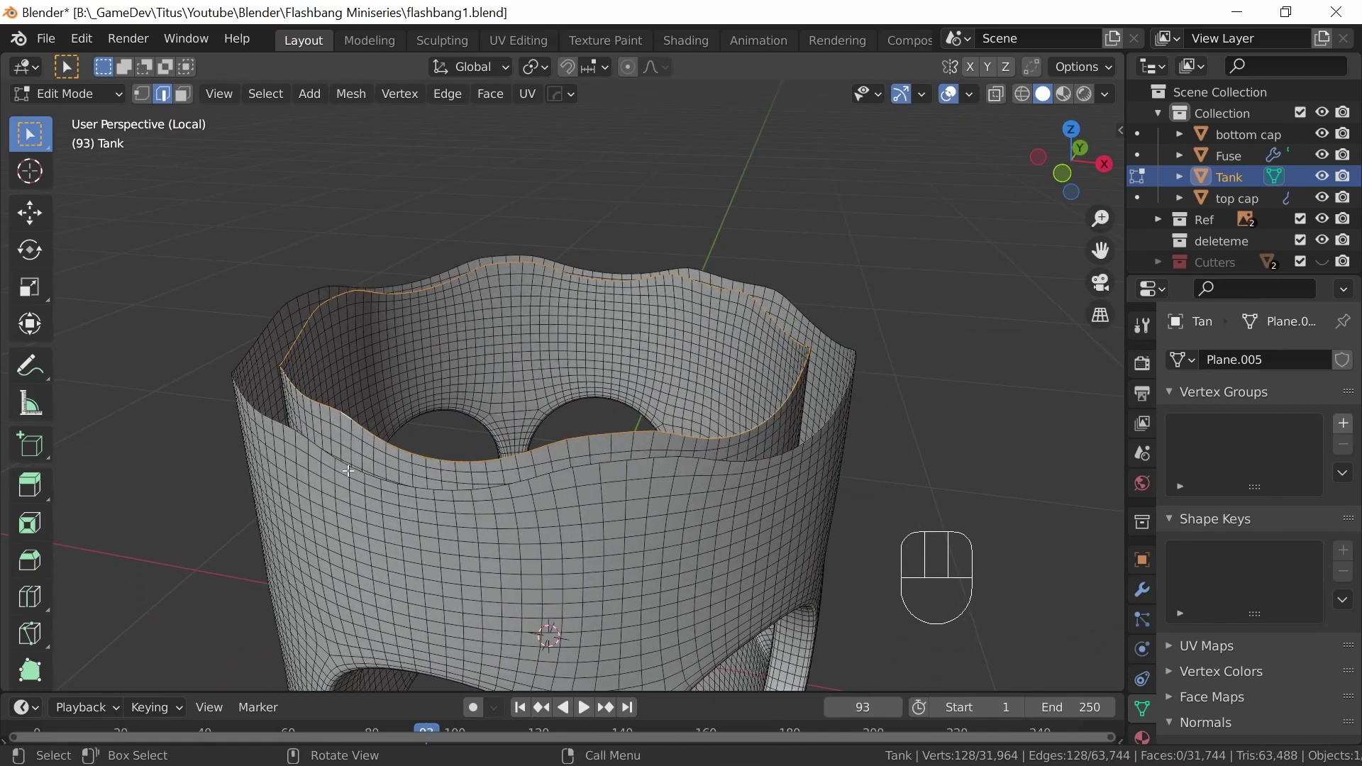
pyautogui.moveTo(458, 573); pyautogui.dragTo(496, 504, button='middle')
pyautogui.moveTo(445, 454); pyautogui.dragTo(406, 524, button='middle')
pyautogui.moveTo(366, 475); pyautogui.dragTo(334, 448, button='middle')
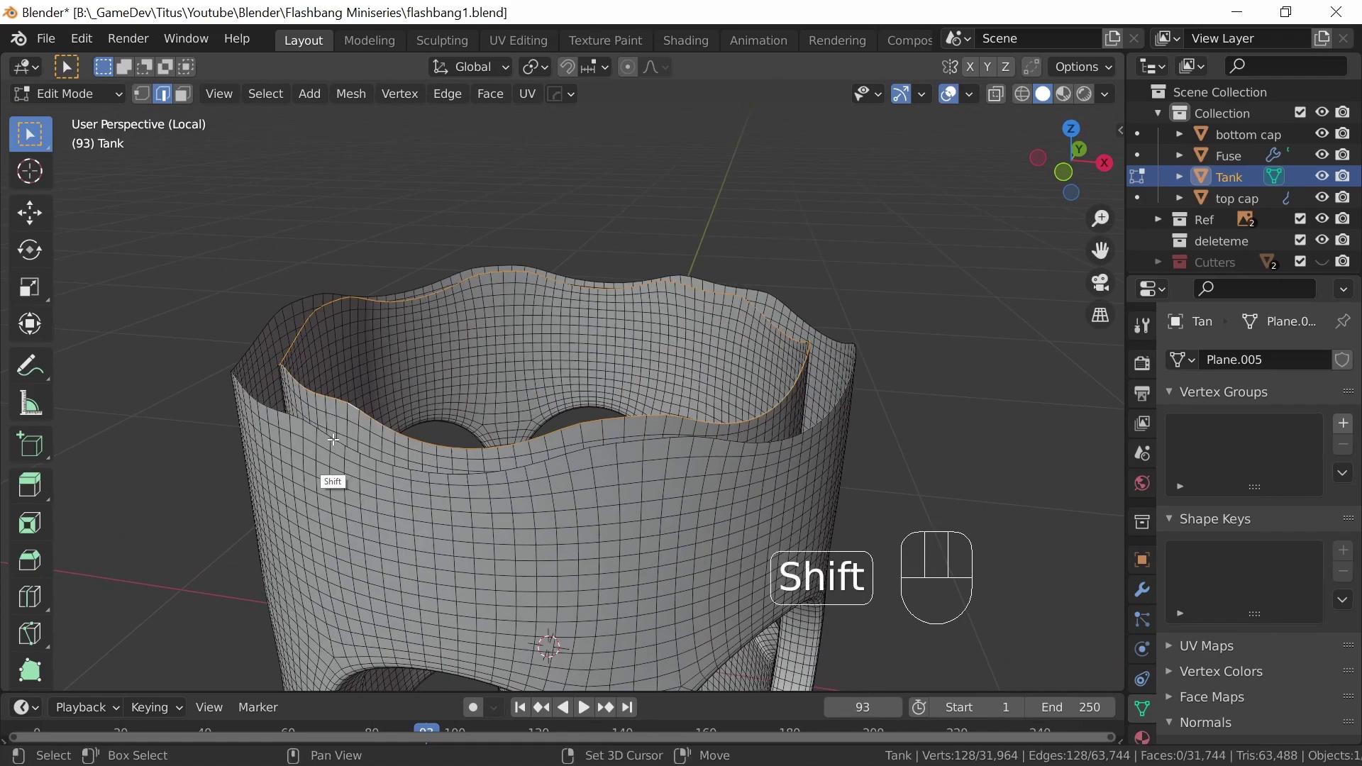
pyautogui.keyDown('alt'); pyautogui.keyDown('shift'); pyautogui.click(321, 475); pyautogui.keyUp('shift'); pyautogui.keyUp('alt')
pyautogui.moveTo(479, 538); pyautogui.dragTo(534, 526, button='middle')
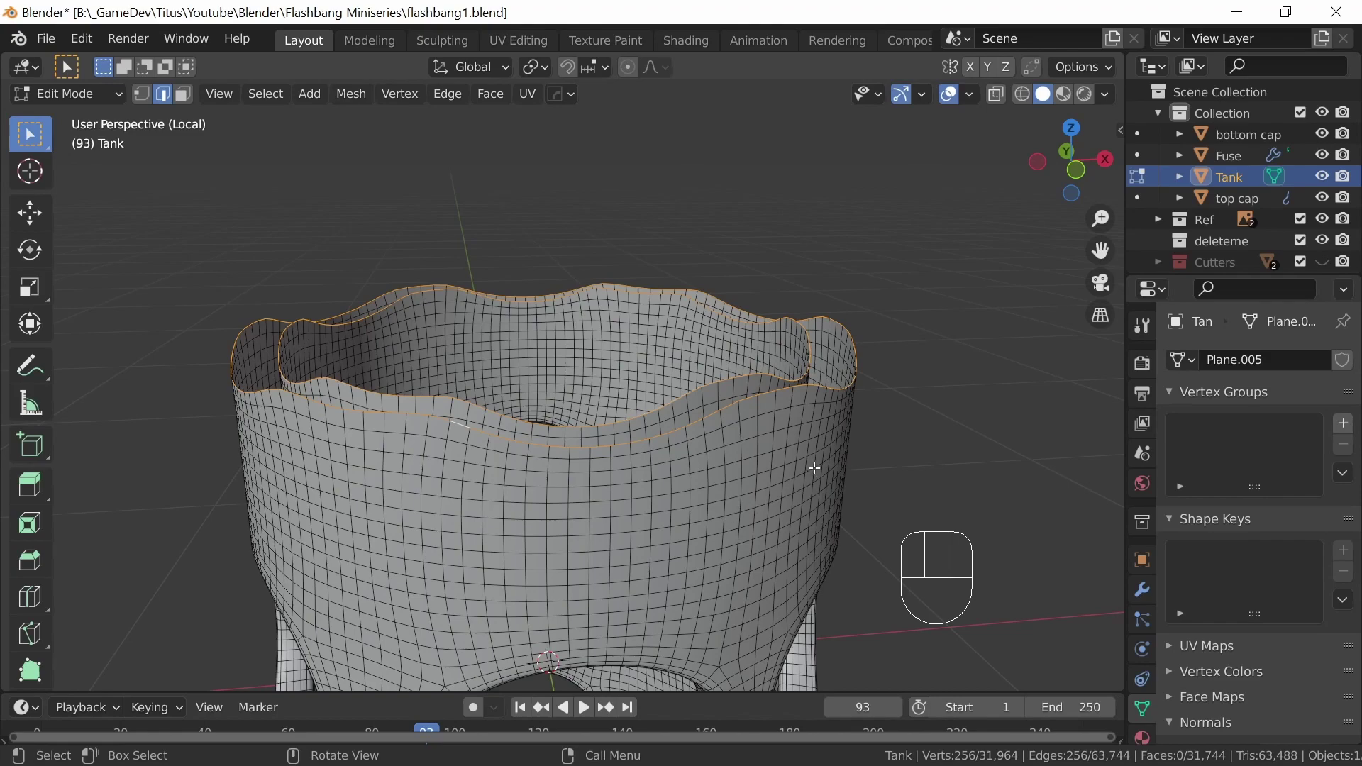
pyautogui.press('s')
pyautogui.press('z')
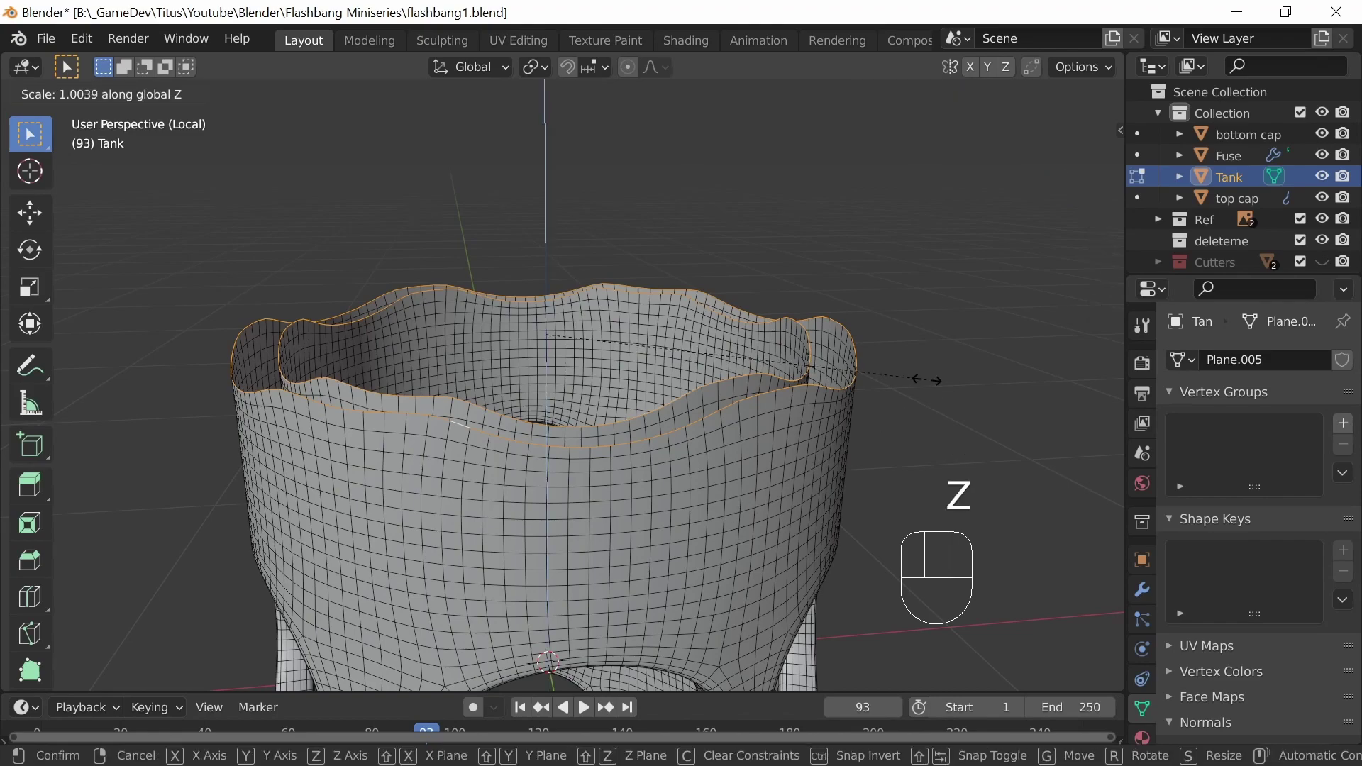
pyautogui.press('KP_0')
pyautogui.press('Return')
# Flatten the second inner and outer edge loops, directly below the Tank's top rim, by scaling them to 0 along Z
pyautogui.moveTo(549, 492); pyautogui.dragTo(565, 507, button='middle')
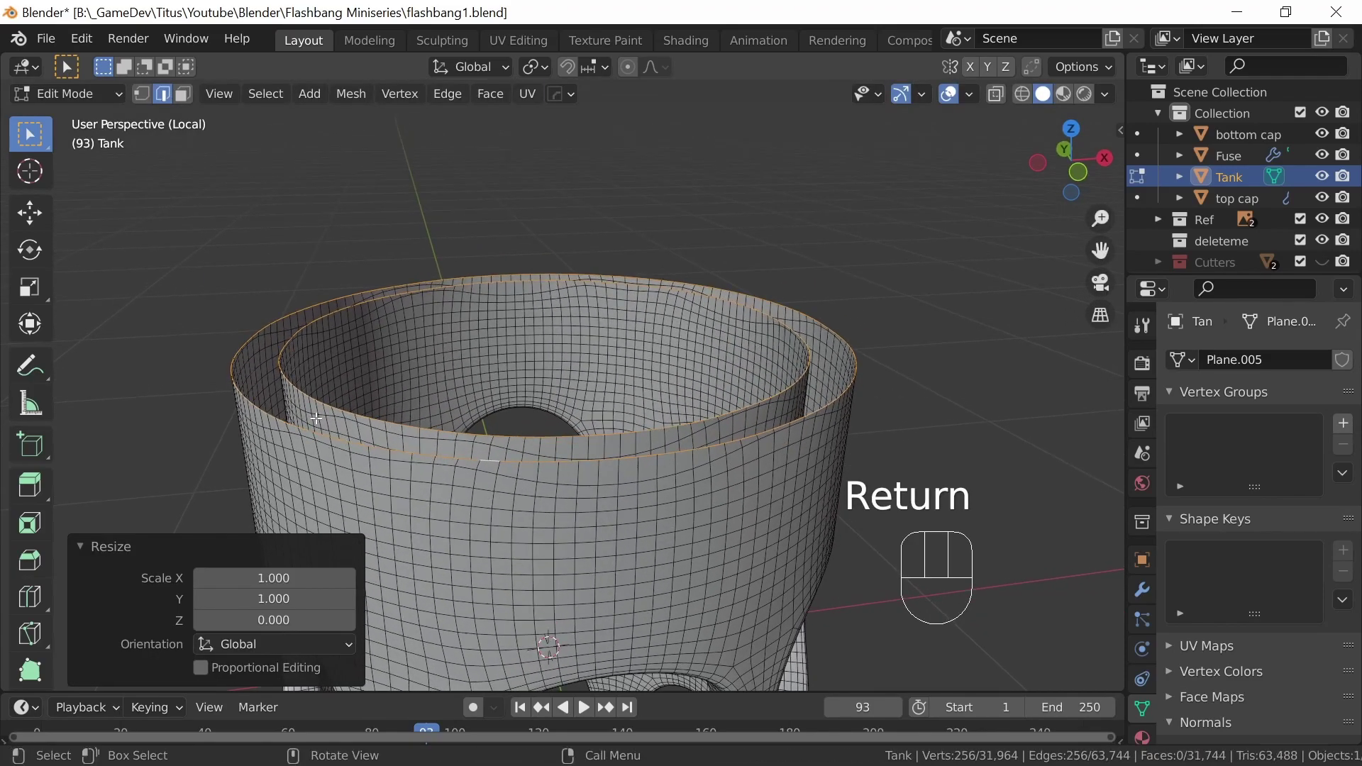
pyautogui.keyDown('alt'); pyautogui.click(350, 462); pyautogui.keyUp('alt')
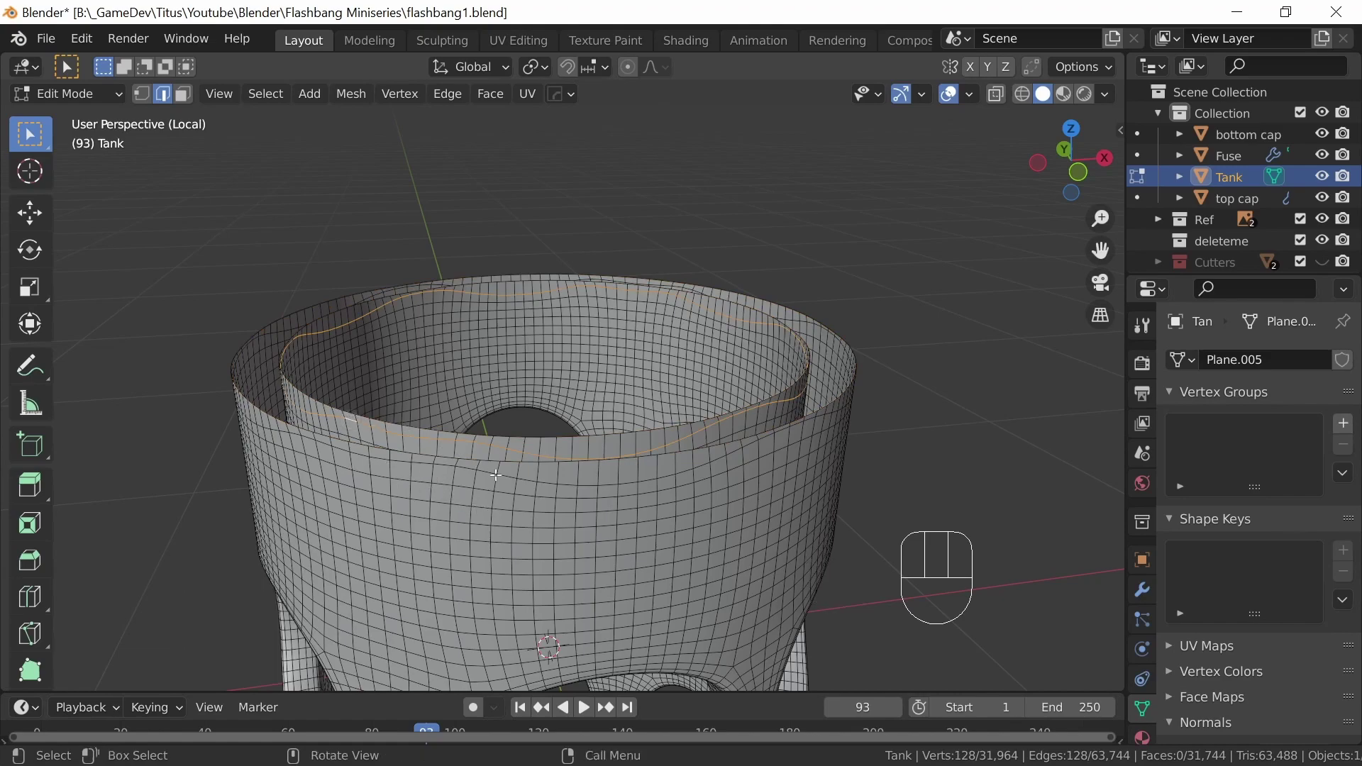
pyautogui.keyDown('alt'); pyautogui.keyDown('shift'); pyautogui.click(568, 486); pyautogui.keyUp('shift'); pyautogui.keyUp('alt')
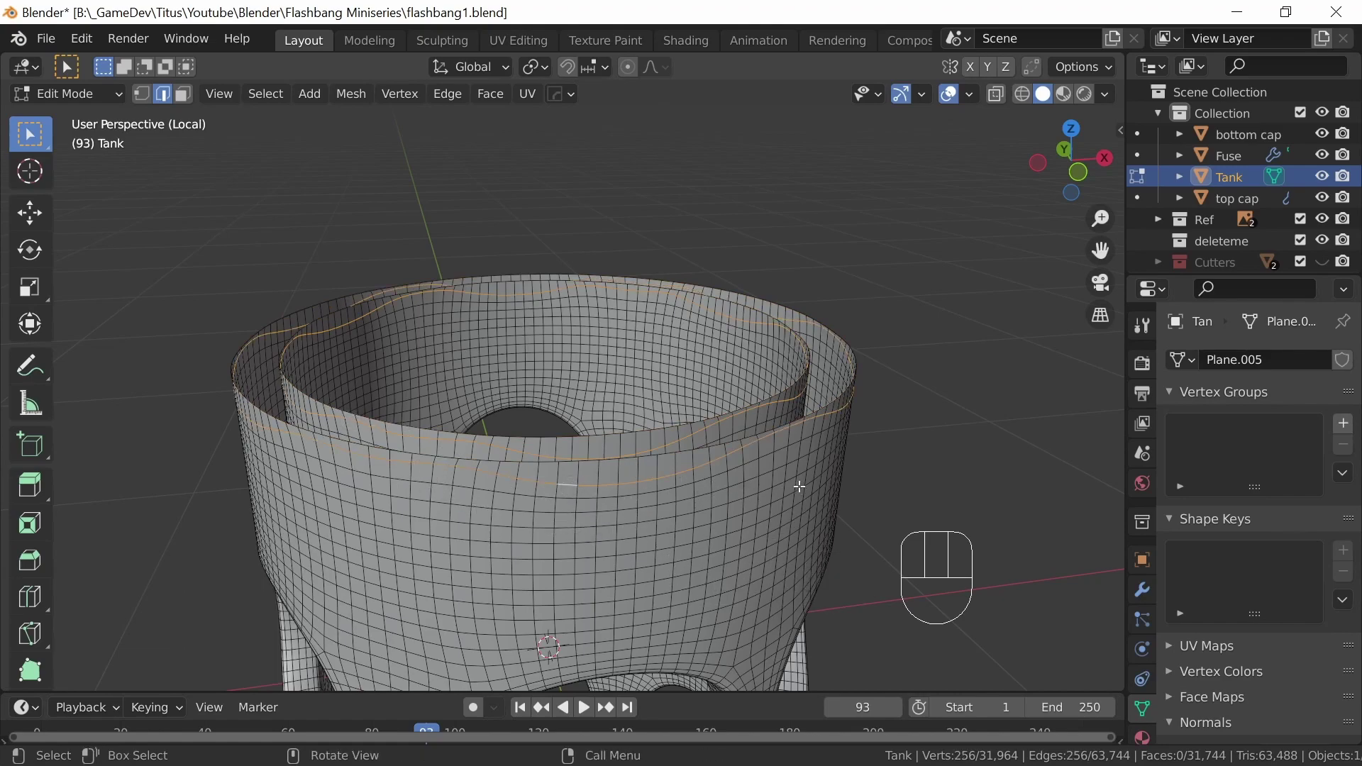
pyautogui.press('s')
pyautogui.press('z')
pyautogui.press('KP_0')
pyautogui.press('Return')
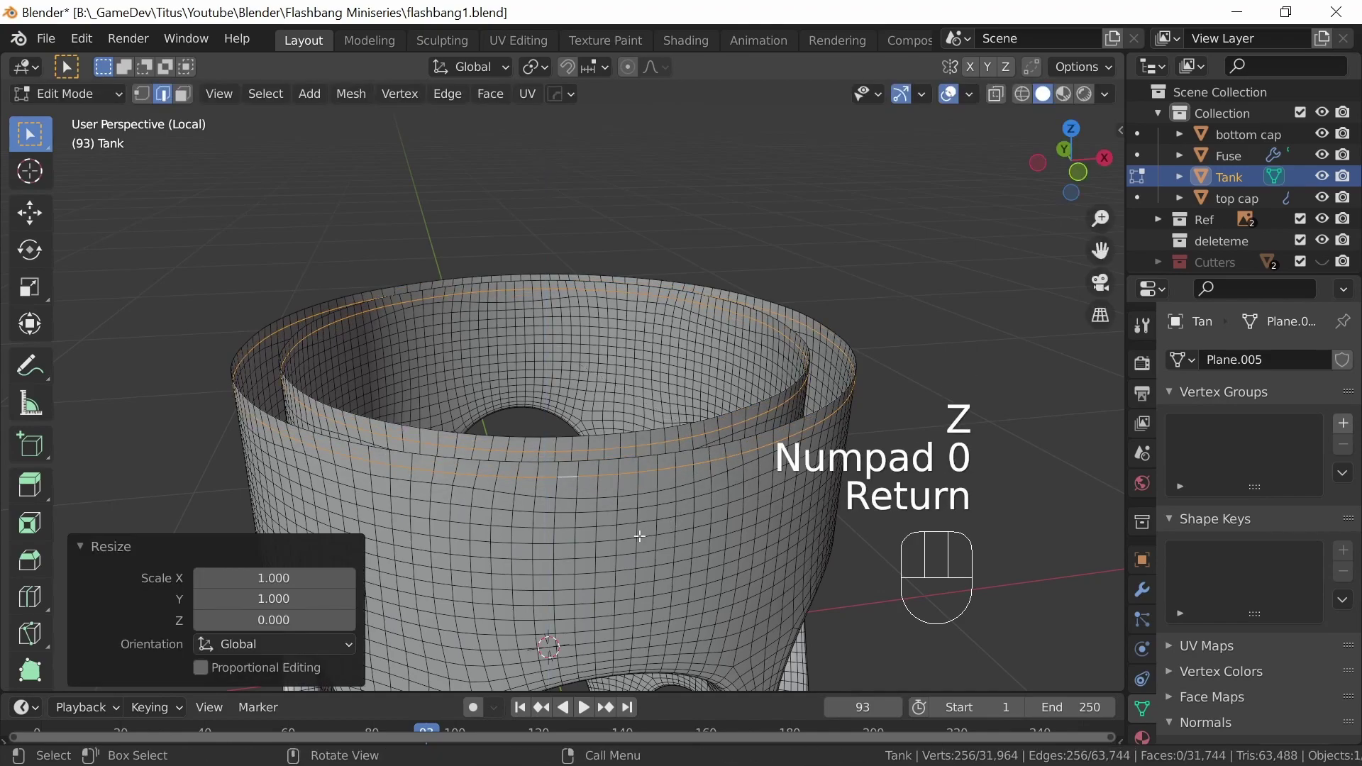
# Flatten the third inner and outer edge loops below the Tank's top rim by scaling them to 0 along Z
pyautogui.keyDown('alt'); pyautogui.click(547, 498); pyautogui.keyUp('alt')
pyautogui.moveTo(639, 496); pyautogui.dragTo(604, 511, button='middle')
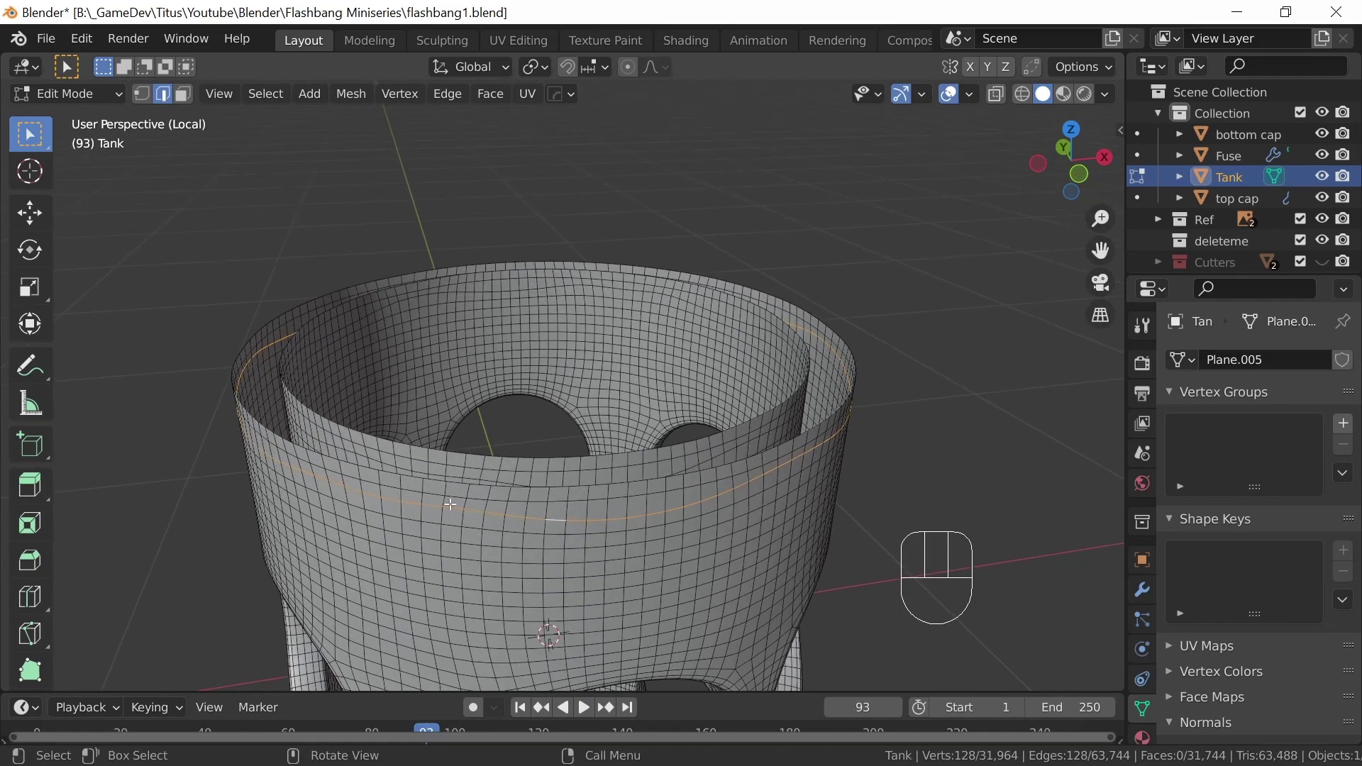
pyautogui.keyDown('alt'); pyautogui.keyDown('shift'); pyautogui.click(453, 463); pyautogui.keyUp('shift'); pyautogui.keyUp('alt')
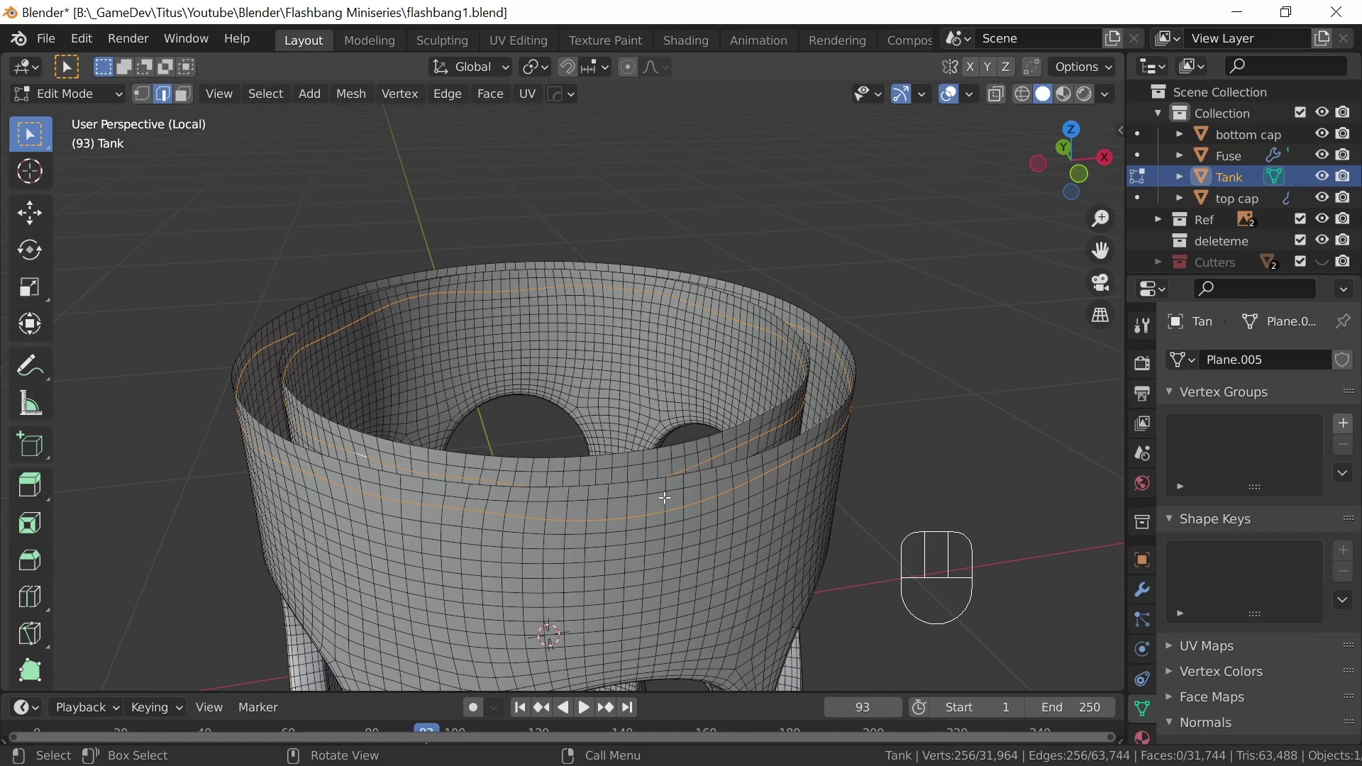
pyautogui.press('s')
pyautogui.press('z')
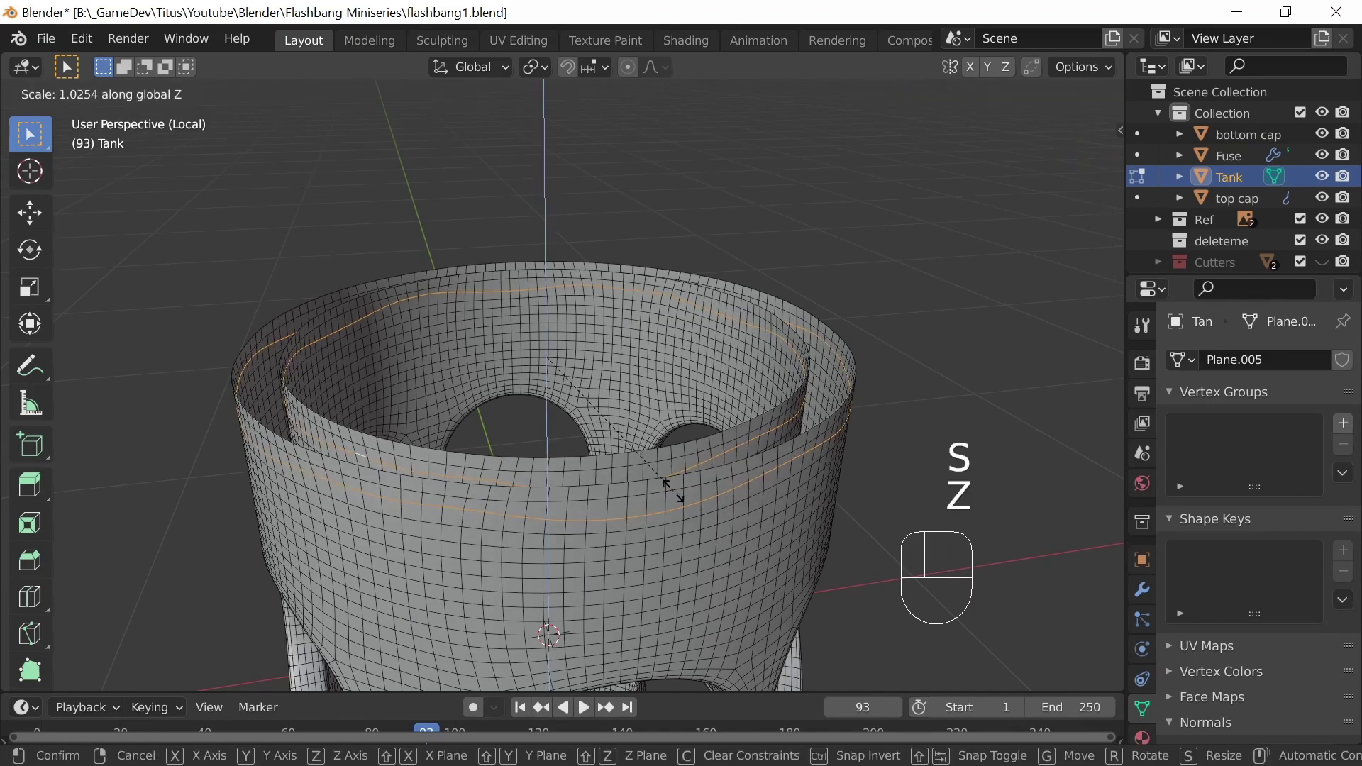
pyautogui.press('KP_0')
pyautogui.press('Return')
# Return to Object Mode and leave local view, showing the whole grenade and reference from the front
pyautogui.moveTo(715, 559); pyautogui.dragTo(664, 603, button='middle')
pyautogui.press('Tab')
pyautogui.keyDown('ctrl'); pyautogui.moveTo(797, 515); pyautogui.dragTo(748, 578, button='middle'); pyautogui.keyUp('ctrl')
pyautogui.press('KP_1')
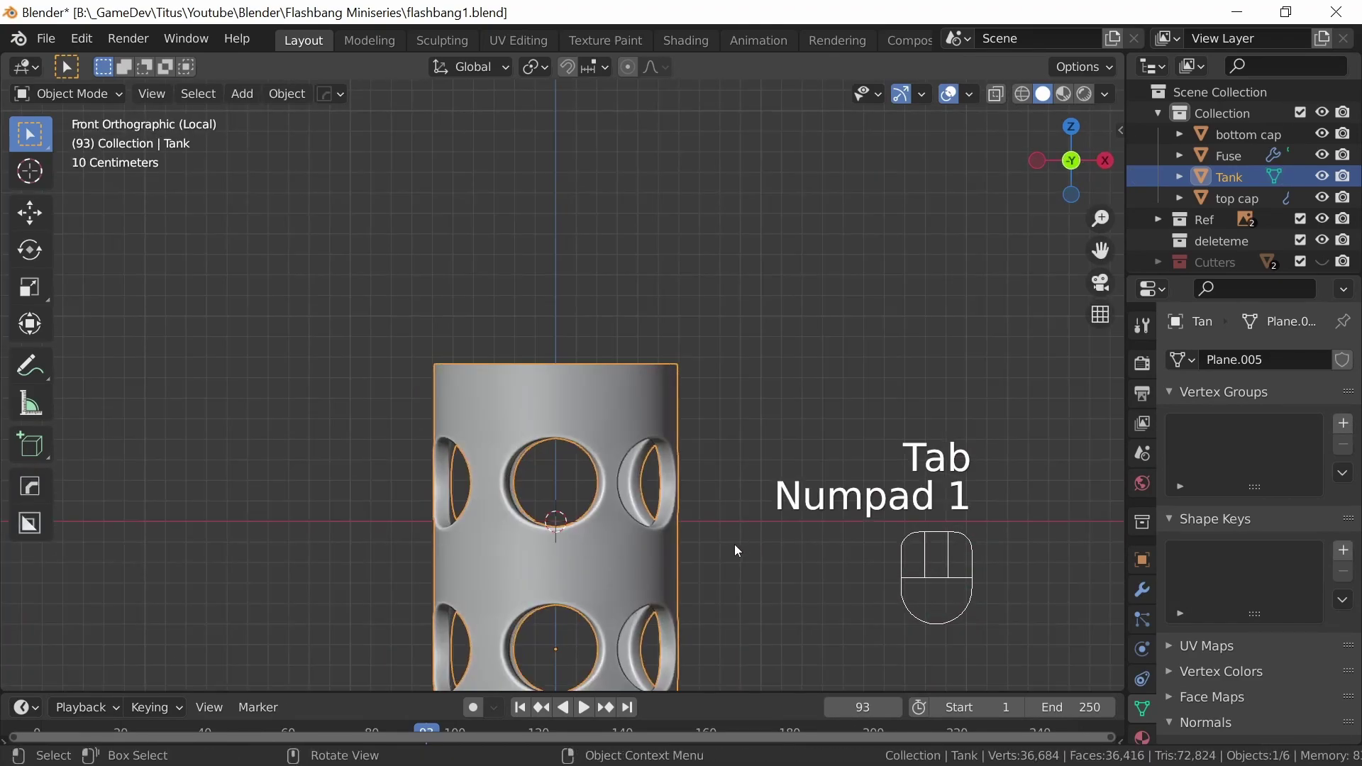
pyautogui.keyDown('shift'); pyautogui.moveTo(700, 487); pyautogui.dragTo(738, 486, button='middle'); pyautogui.keyUp('shift')
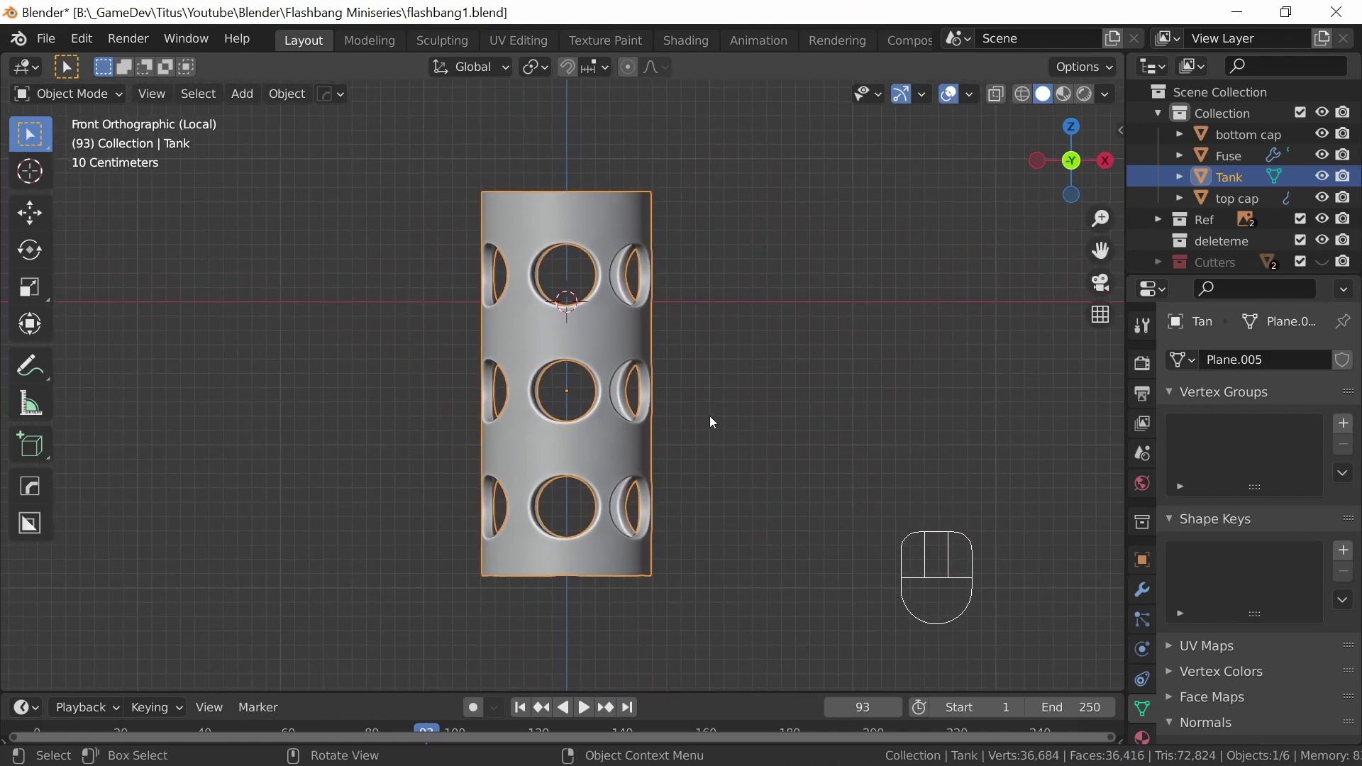
pyautogui.press('KP_Divide')
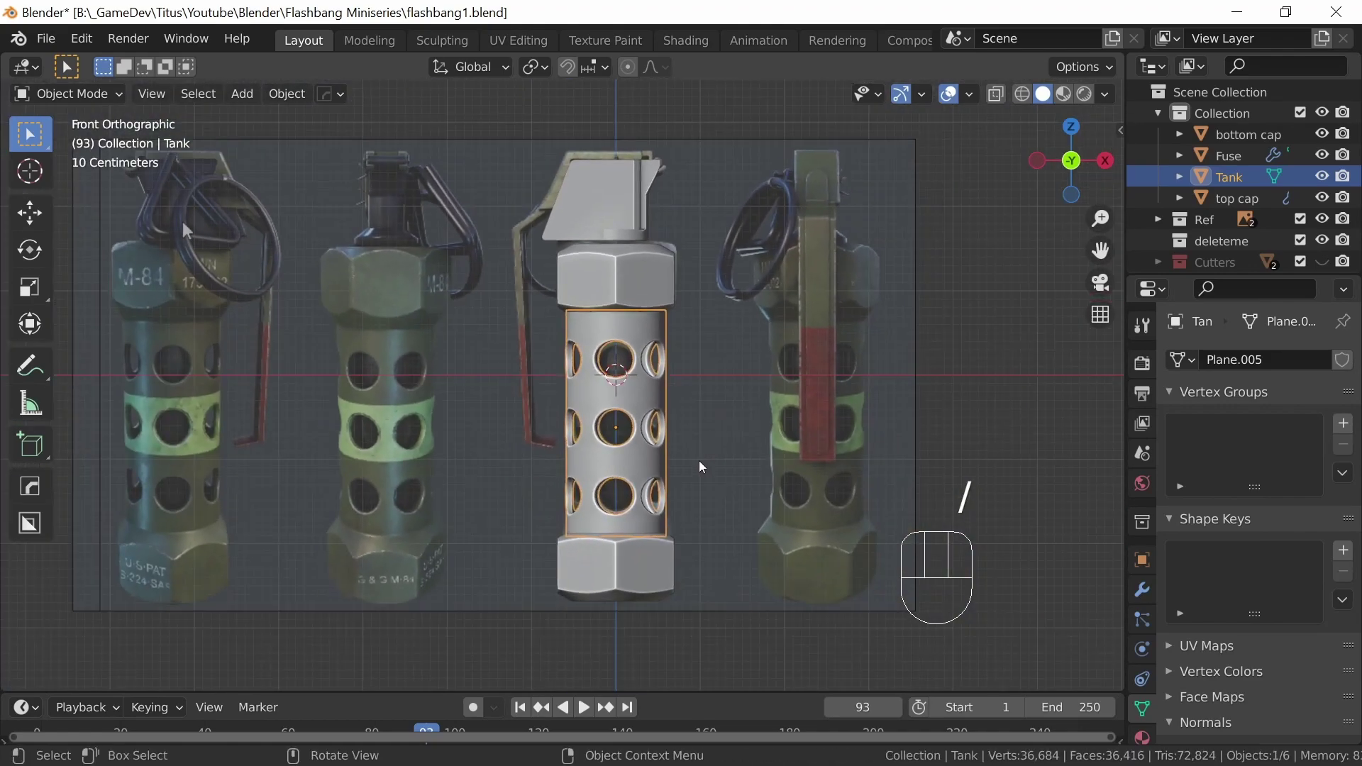
# Add a 20-vertex cylinder mesh and move it about 2.35 m up along Z, over the fuse
pyautogui.keyDown('ctrl'); pyautogui.moveTo(748, 476); pyautogui.dragTo(718, 454, button='middle'); pyautogui.keyUp('ctrl')
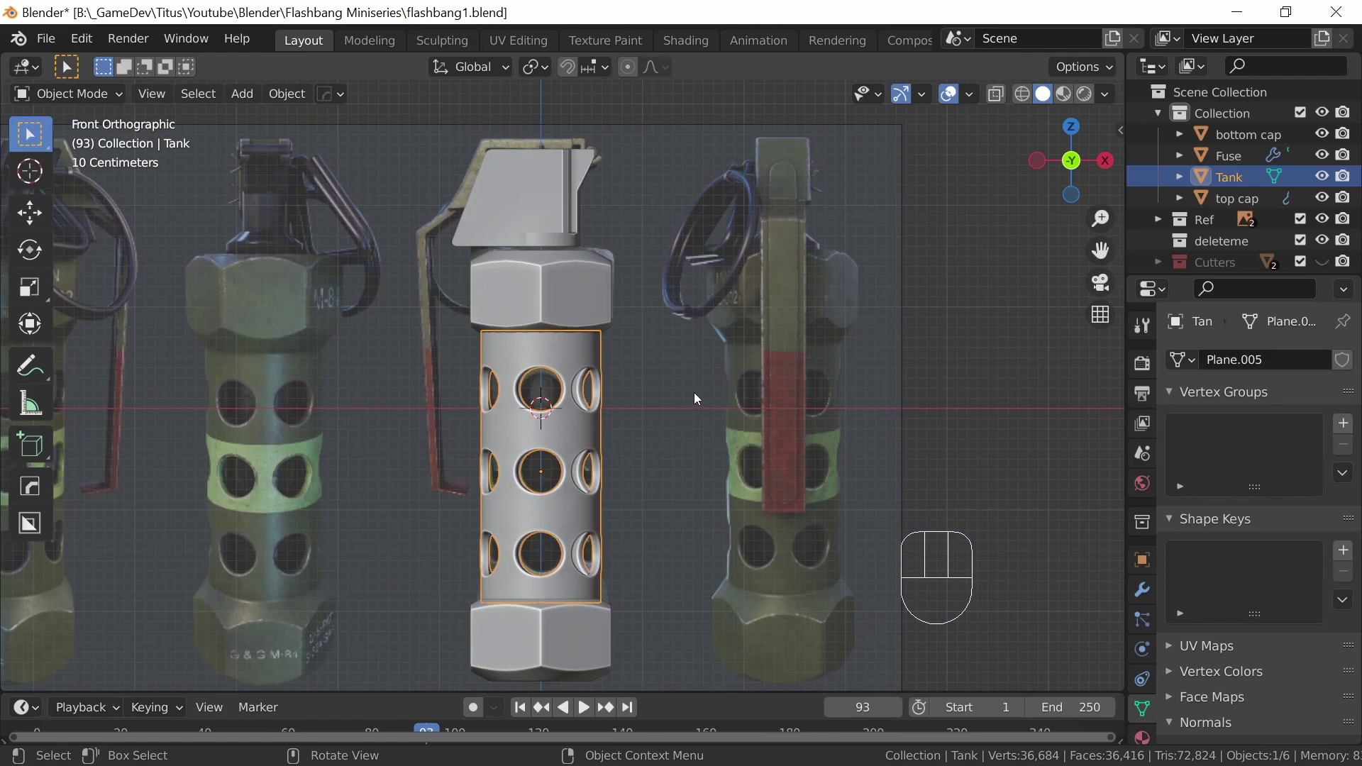
pyautogui.hotkey('shift', 'a')
pyautogui.moveTo(674, 318)
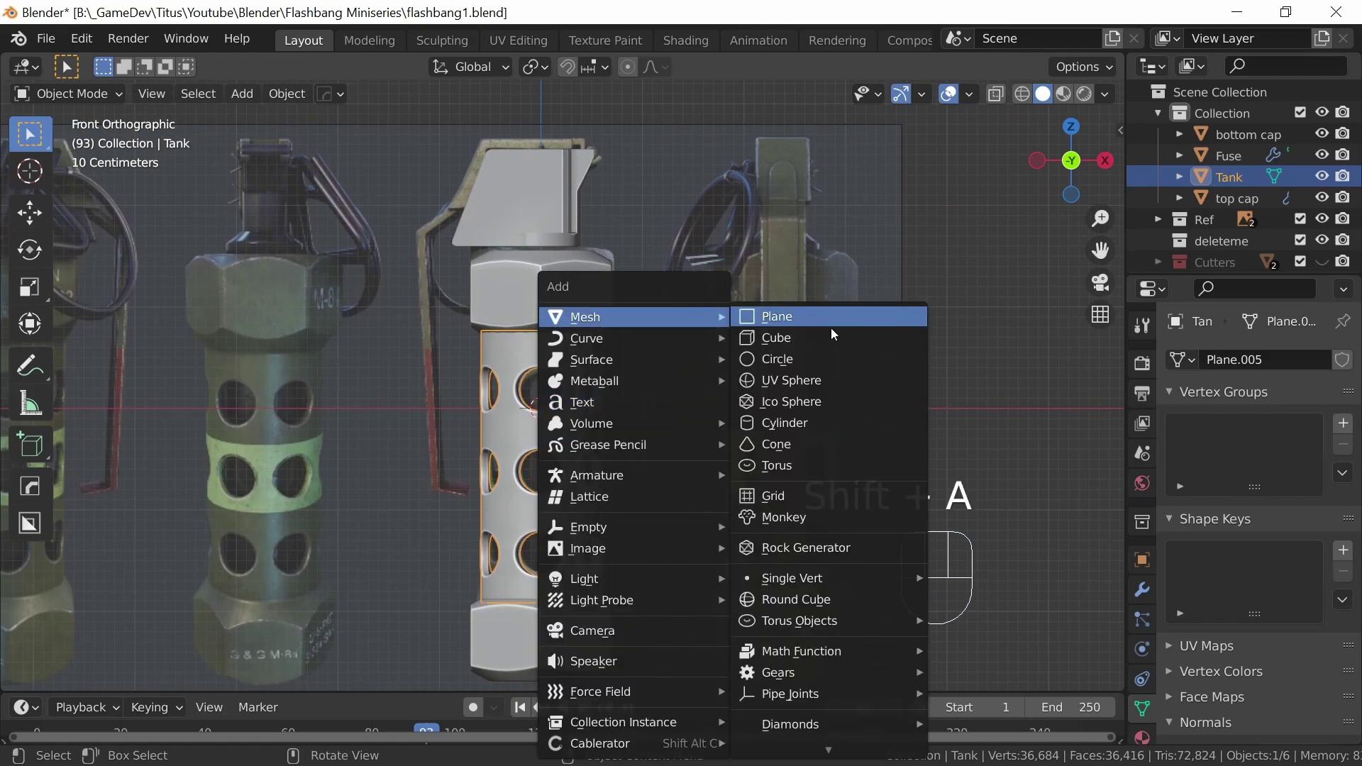
pyautogui.click(812, 423)
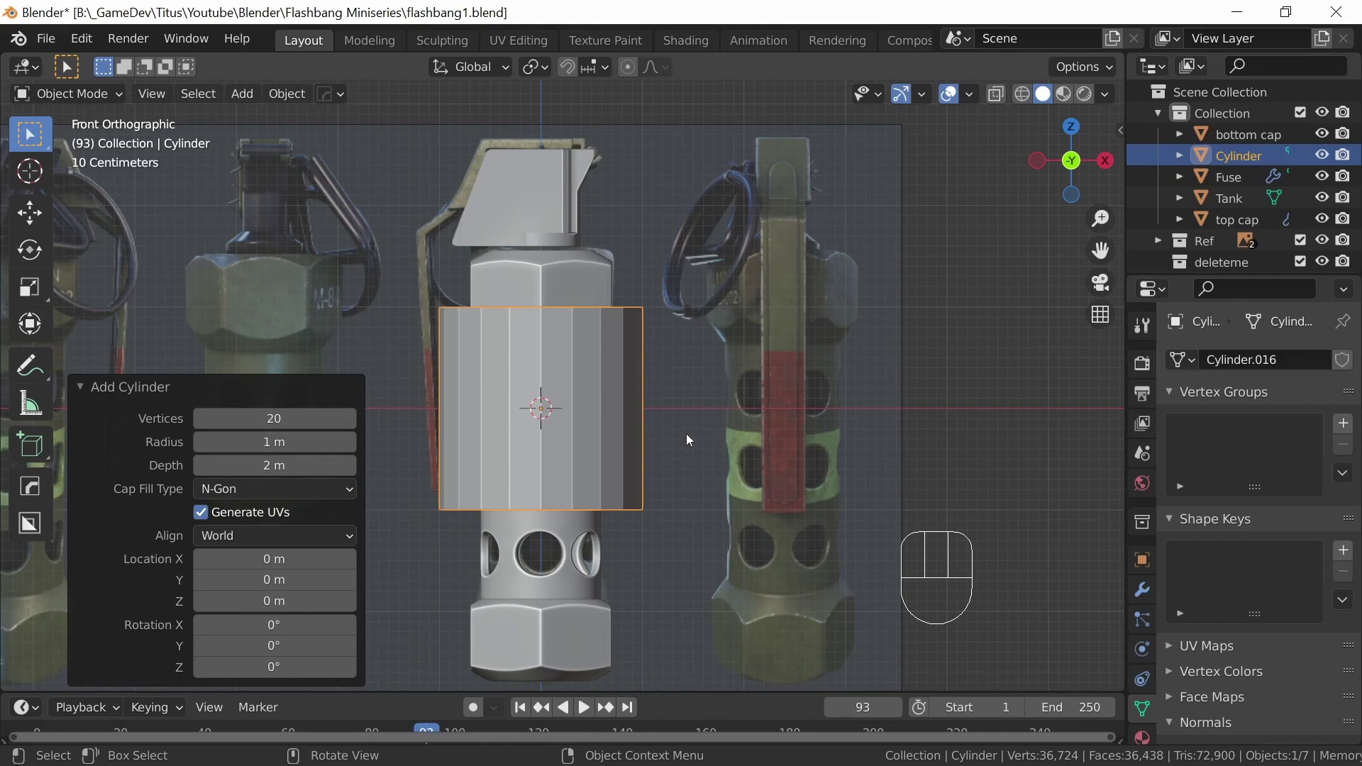
pyautogui.press('g')
pyautogui.press('z')
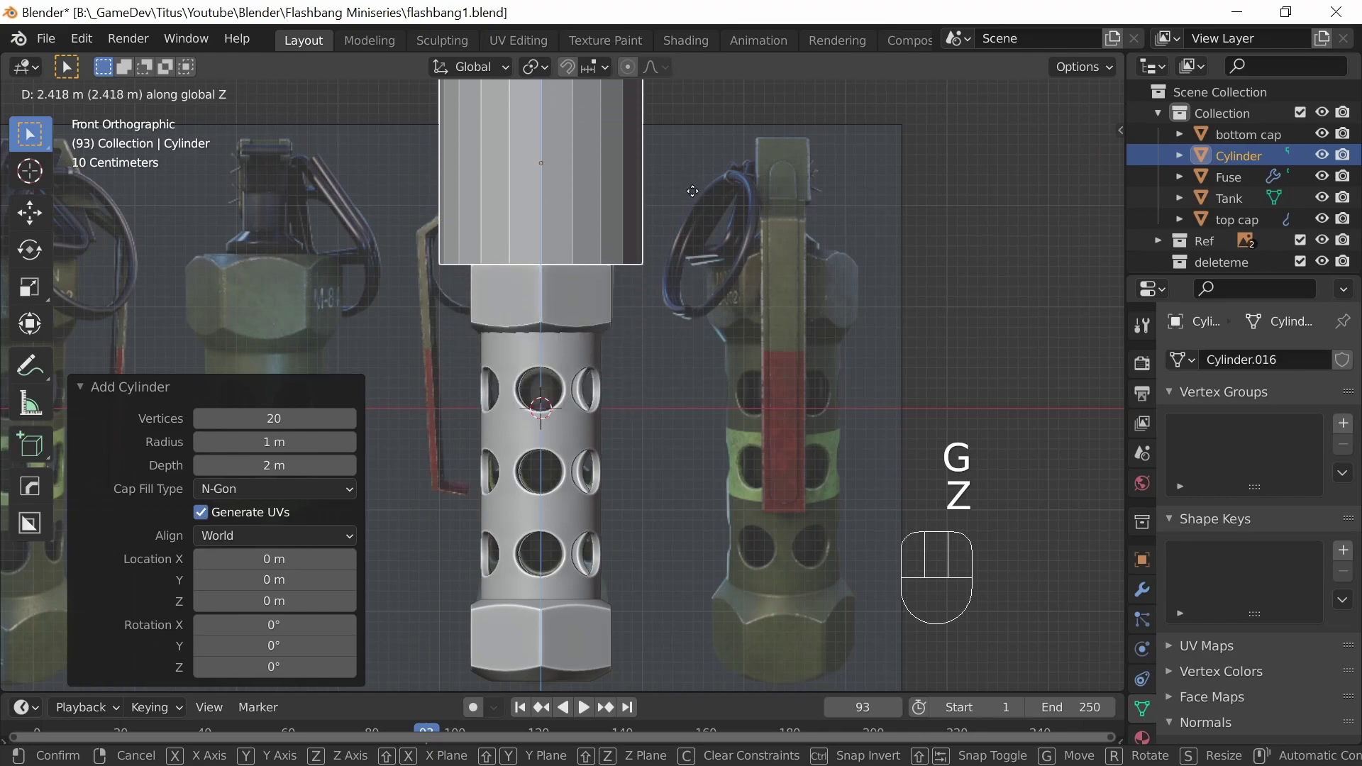
pyautogui.click(696, 199)
# Turn on X-ray display and rotate the new cylinder 90° about the global X axis
pyautogui.hotkey('alt', 'z')
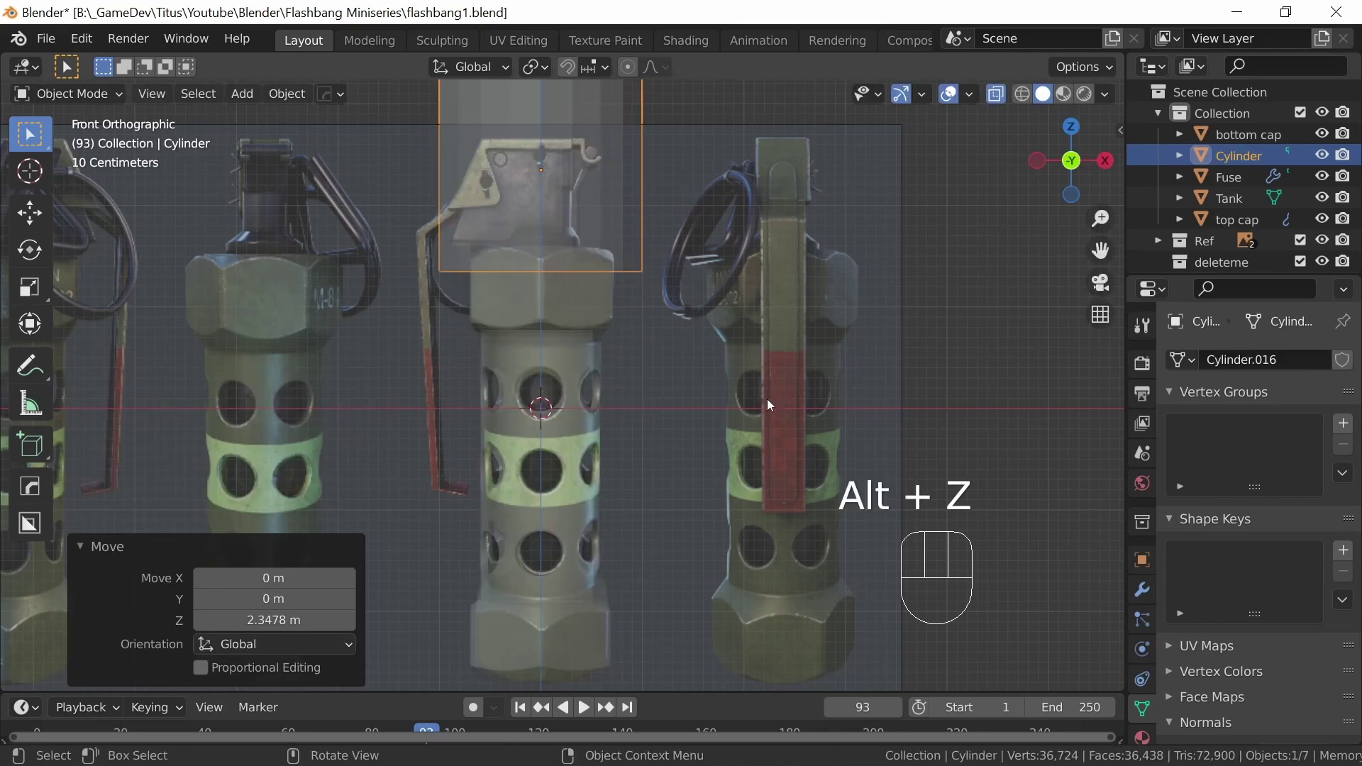
pyautogui.press('r')
pyautogui.press('x')
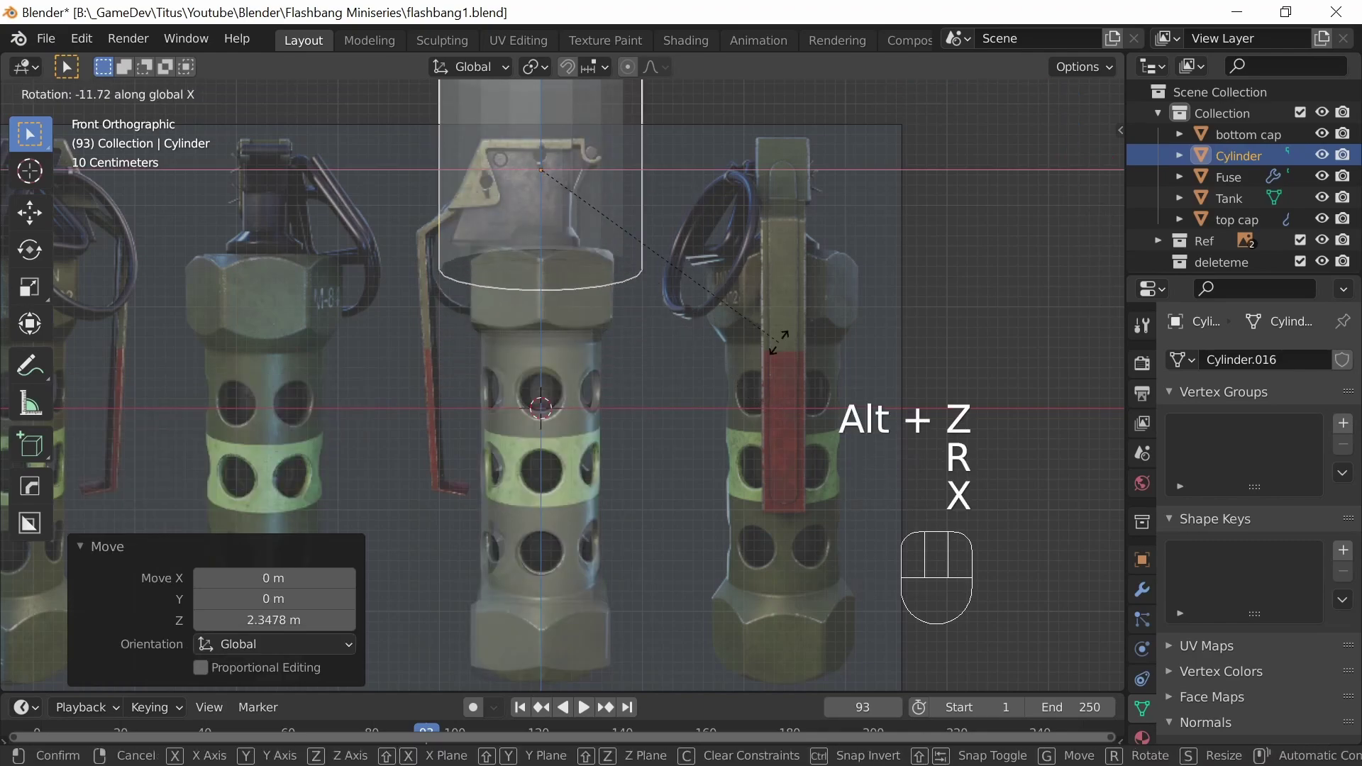
pyautogui.press('KP_9')
pyautogui.press('KP_0')
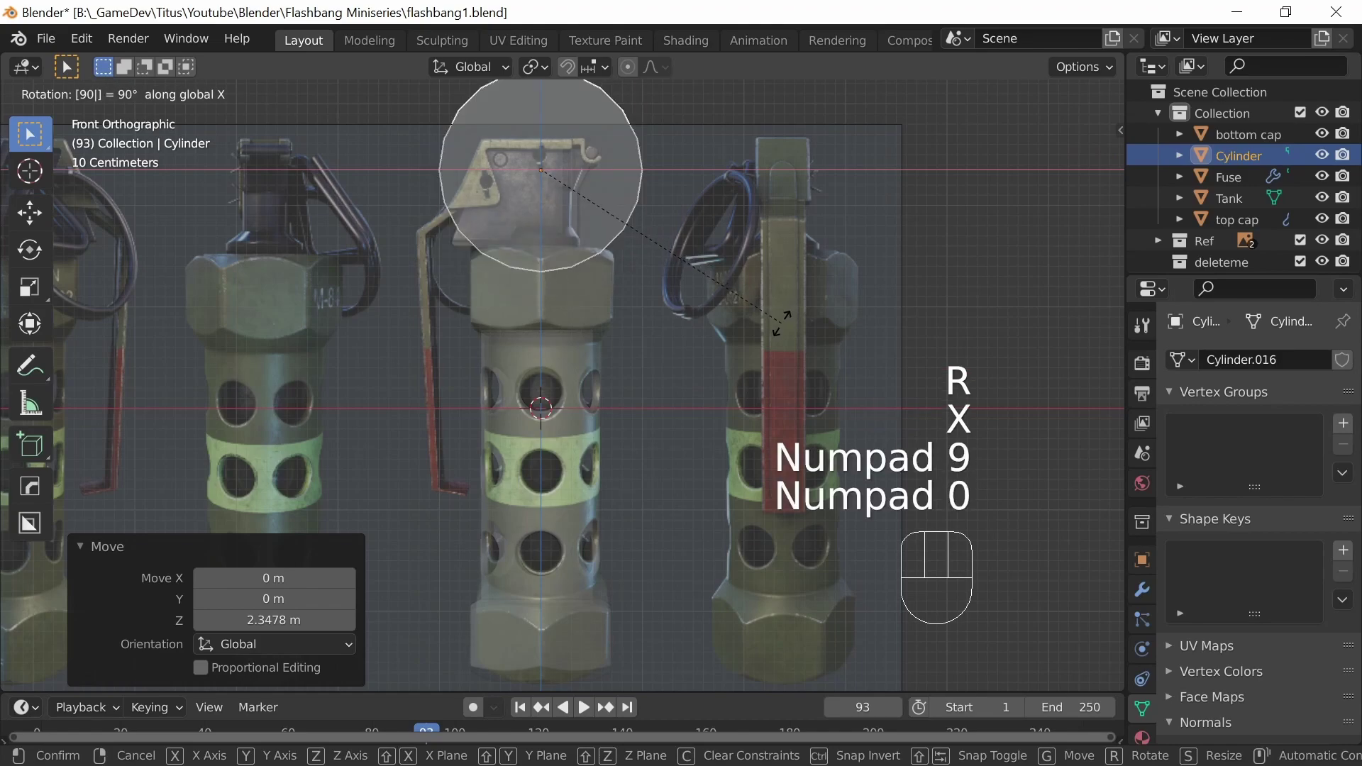
pyautogui.press('Return')
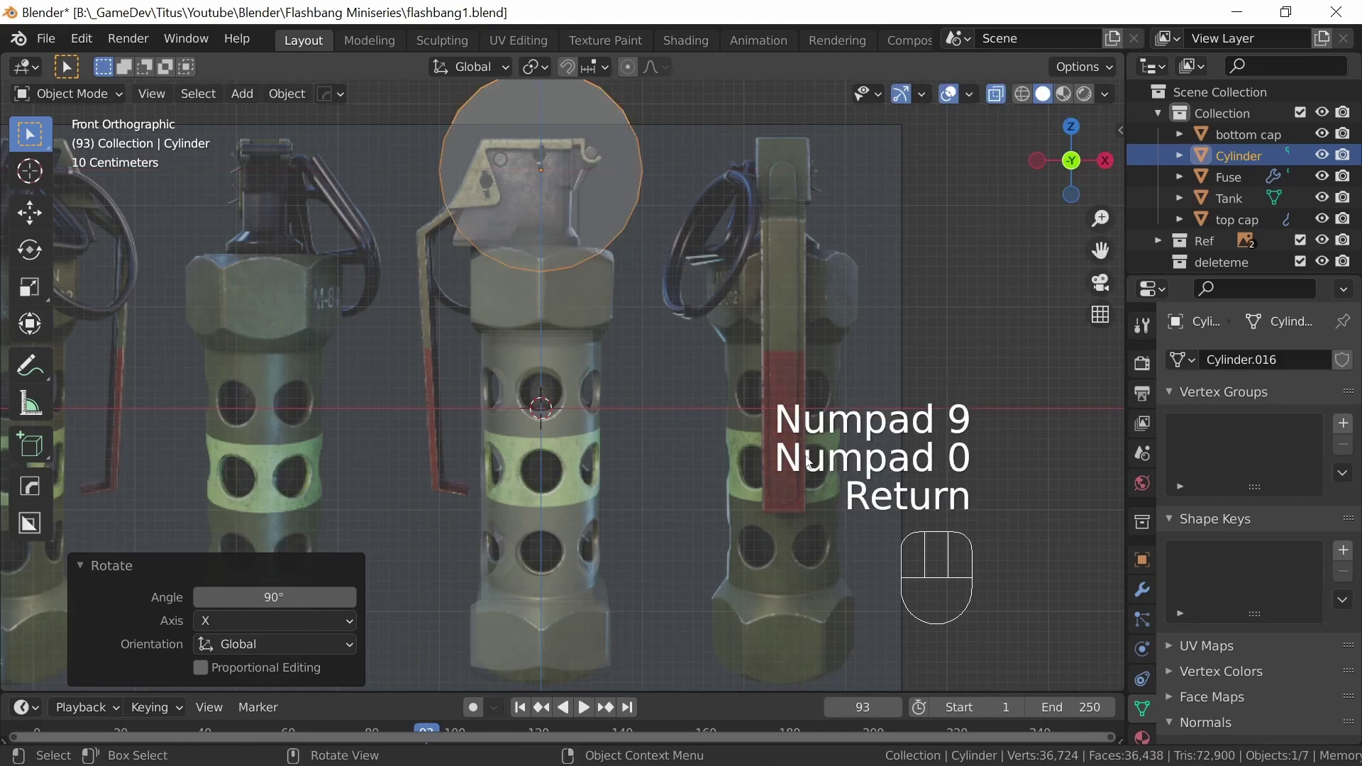
# Scale the new cylinder down uniformly to about 0.197 of its size over the fuse reference
pyautogui.press('s')
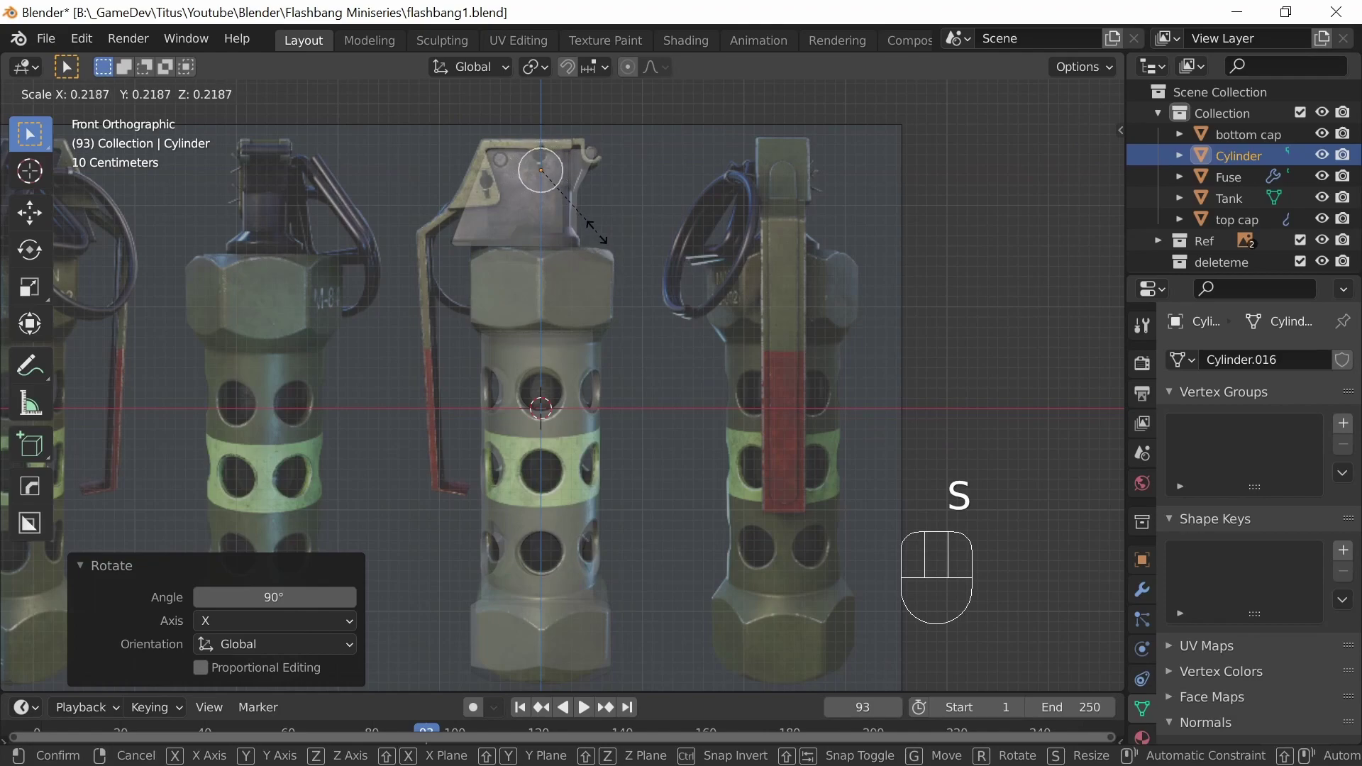
pyautogui.click(617, 246)
pyautogui.keyDown('ctrl'); pyautogui.moveTo(651, 432); pyautogui.dragTo(682, 445, button='middle'); pyautogui.keyUp('ctrl')
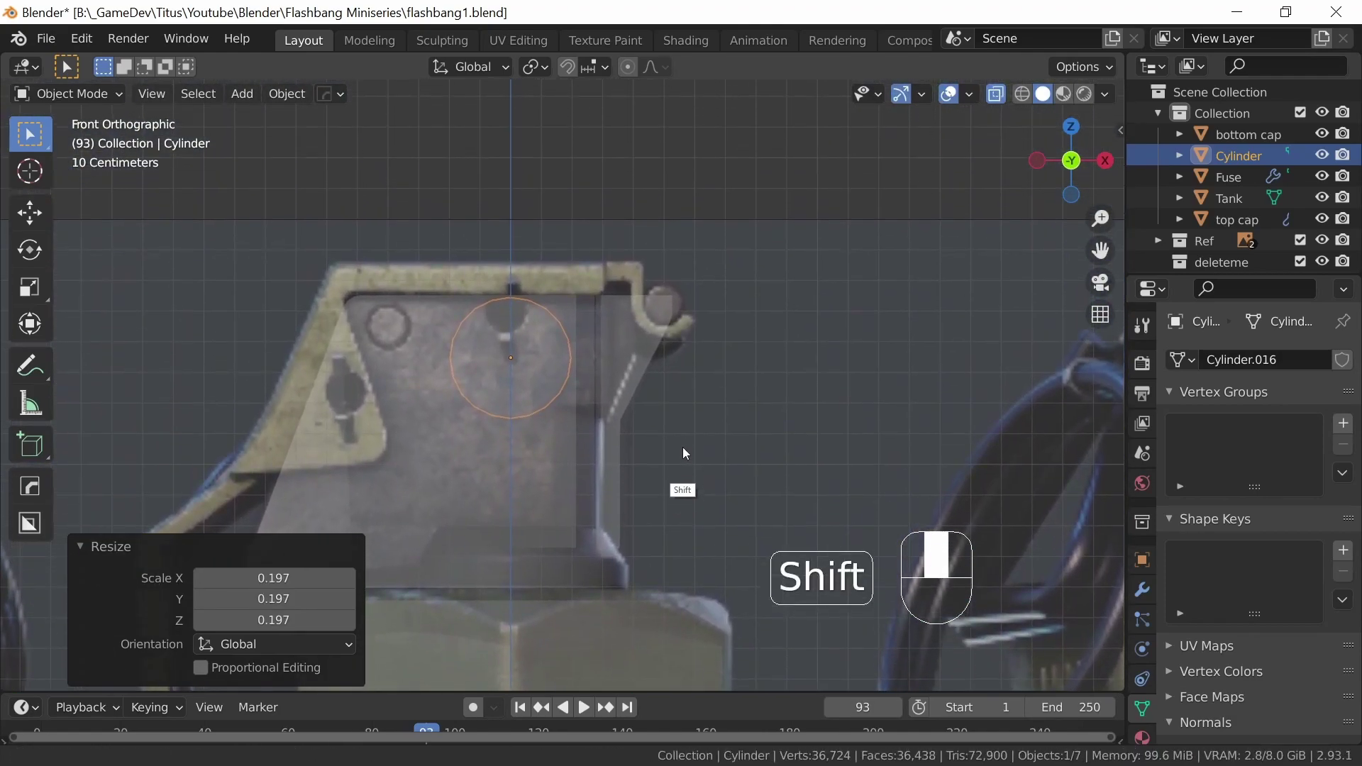
# Move the cylinder 0.5 m along X and about 0.169 m up along Z, centring it on the reference's round hinge pin
pyautogui.press('g')
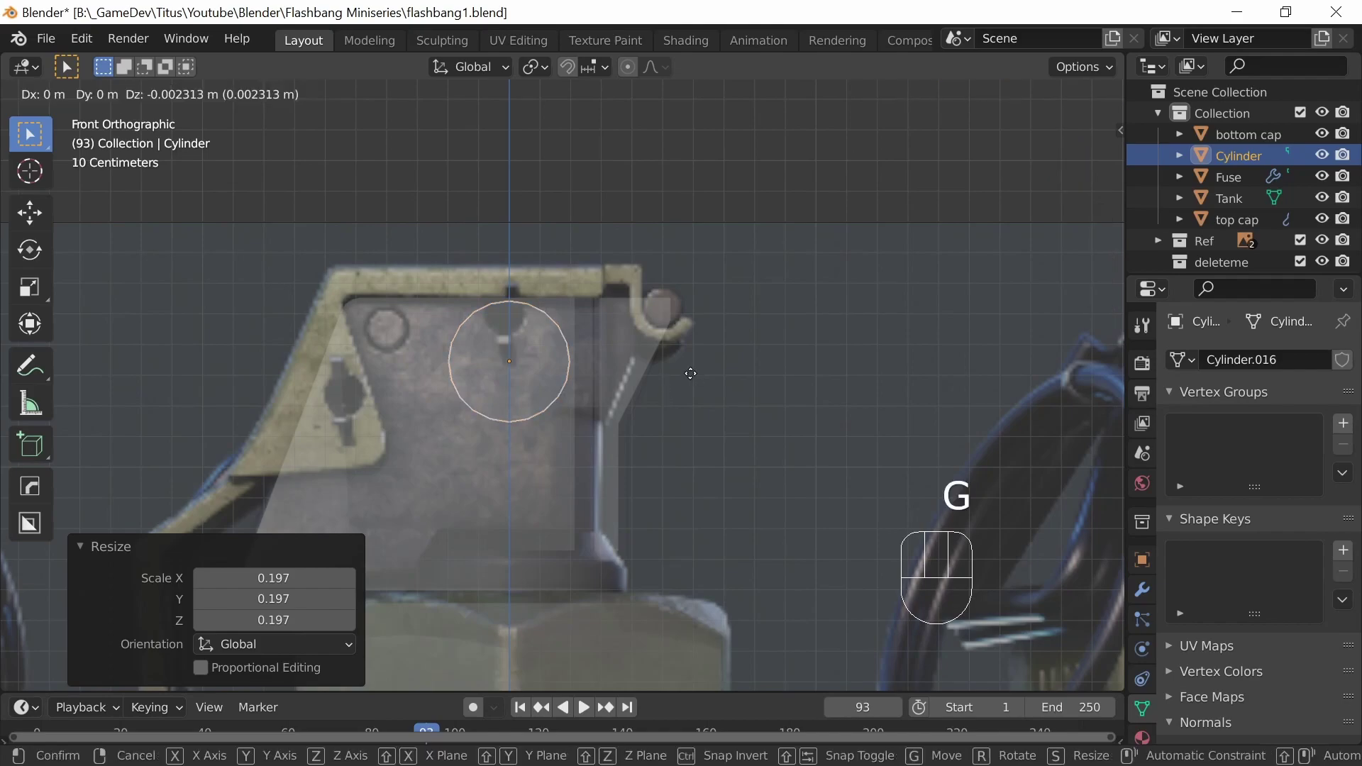
pyautogui.press('x')
pyautogui.press('ctrl')
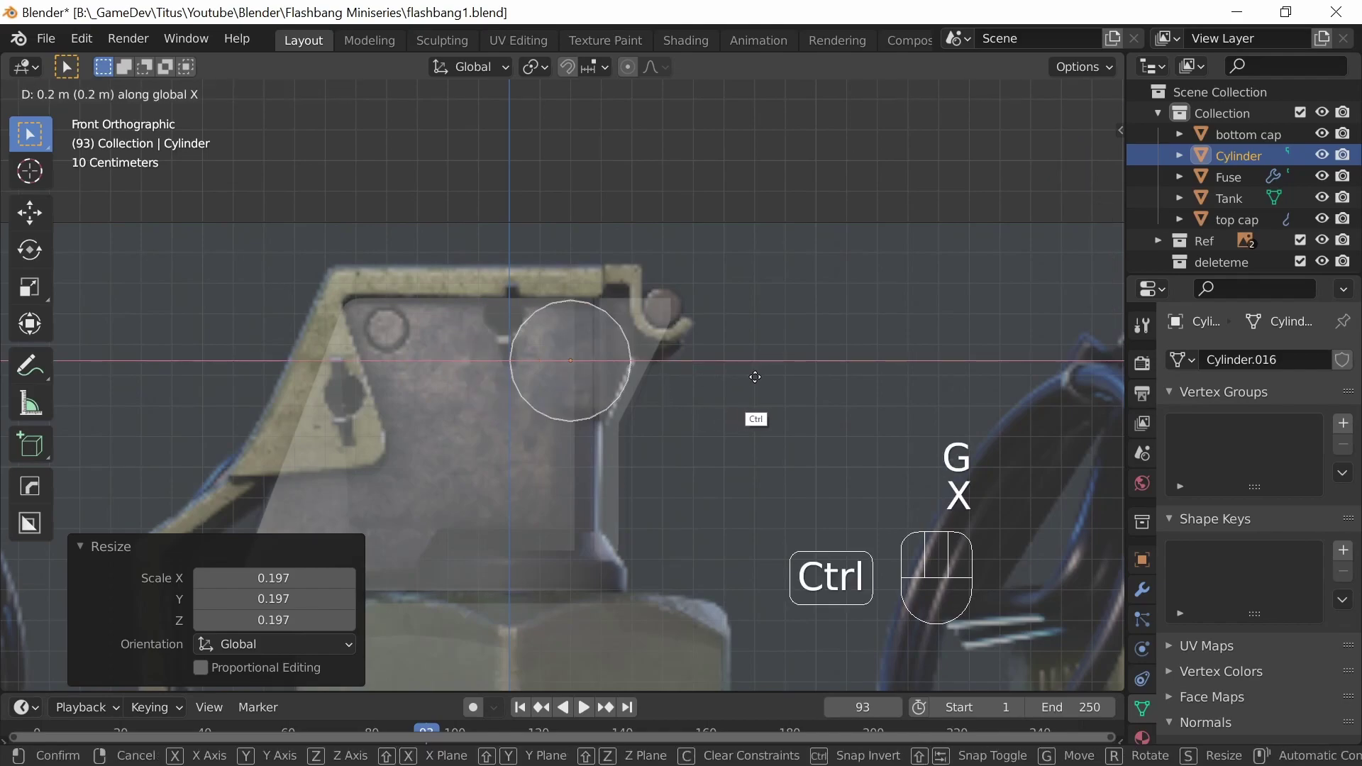
pyautogui.keyDown('ctrl'); pyautogui.click(843, 389); pyautogui.keyUp('ctrl')
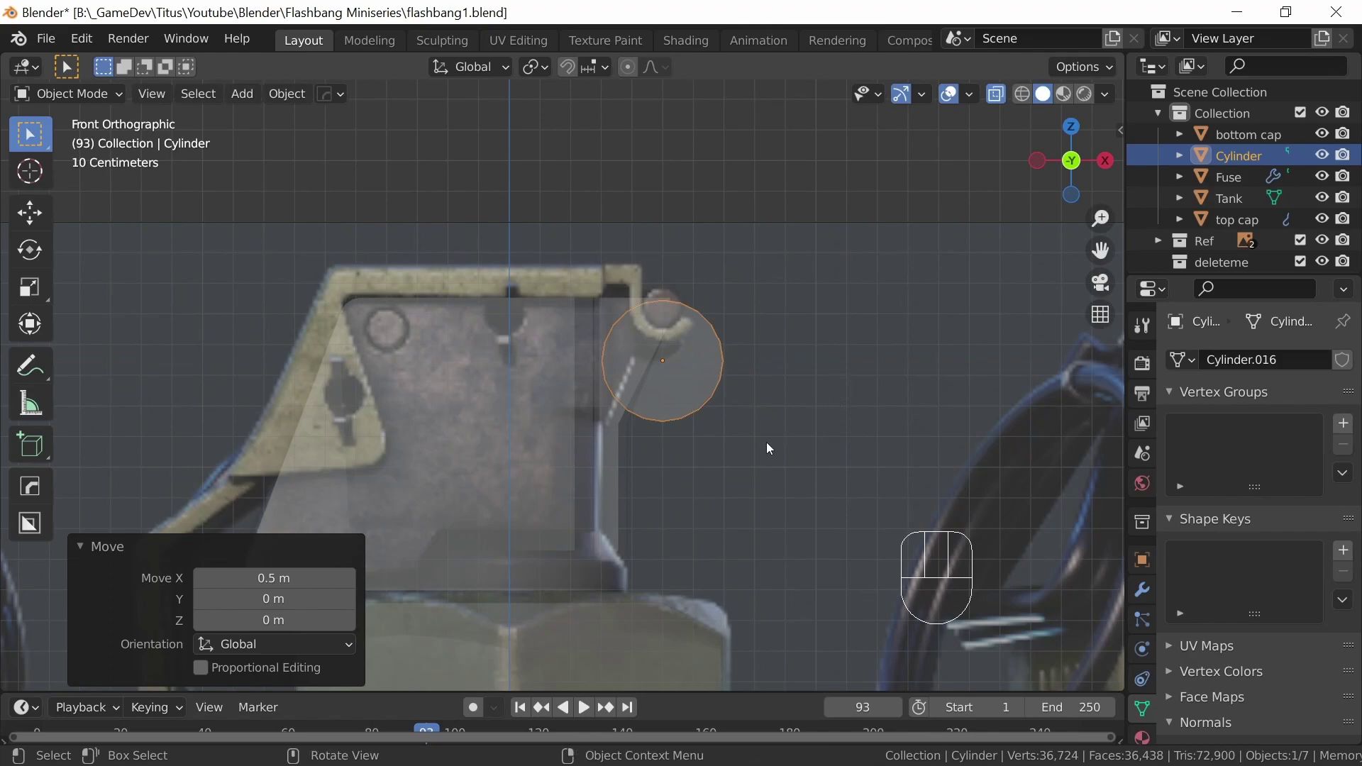
pyautogui.press('g')
pyautogui.press('z')
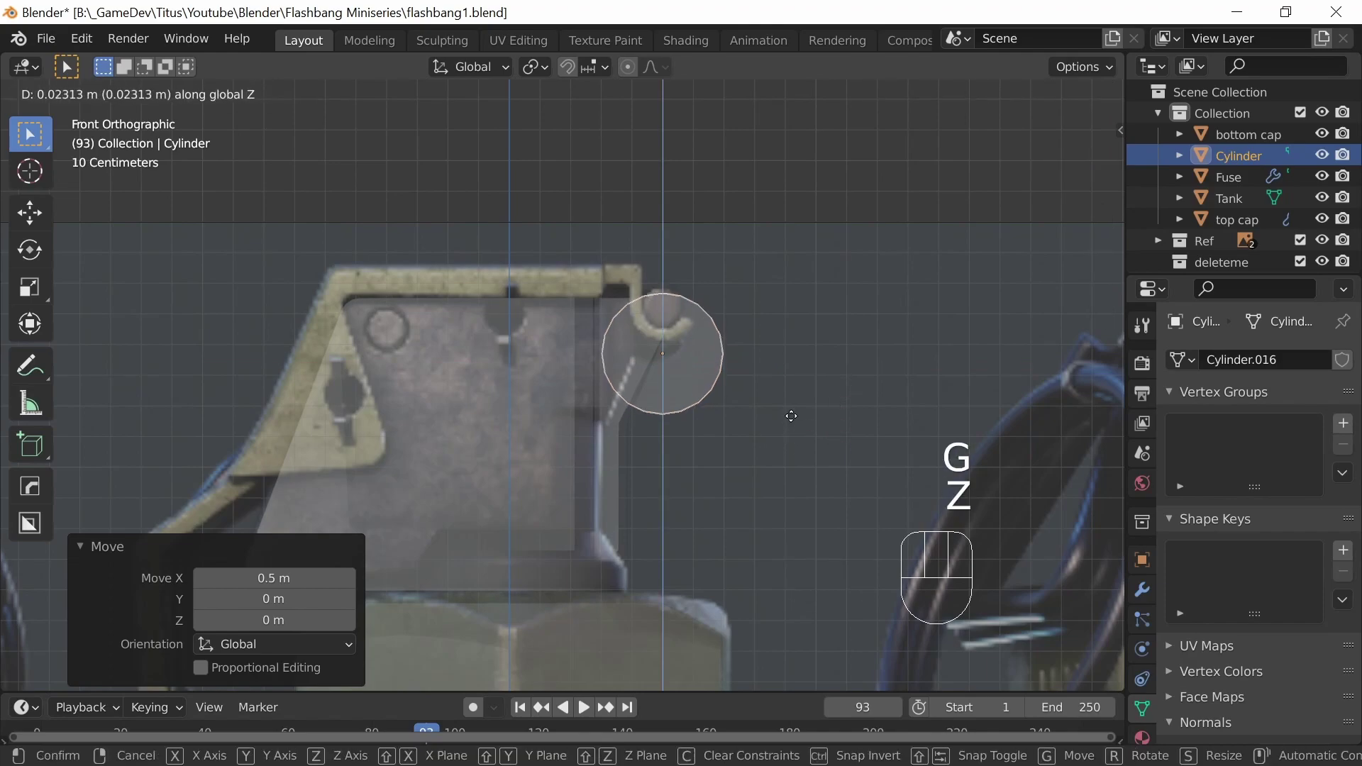
pyautogui.click(793, 377)
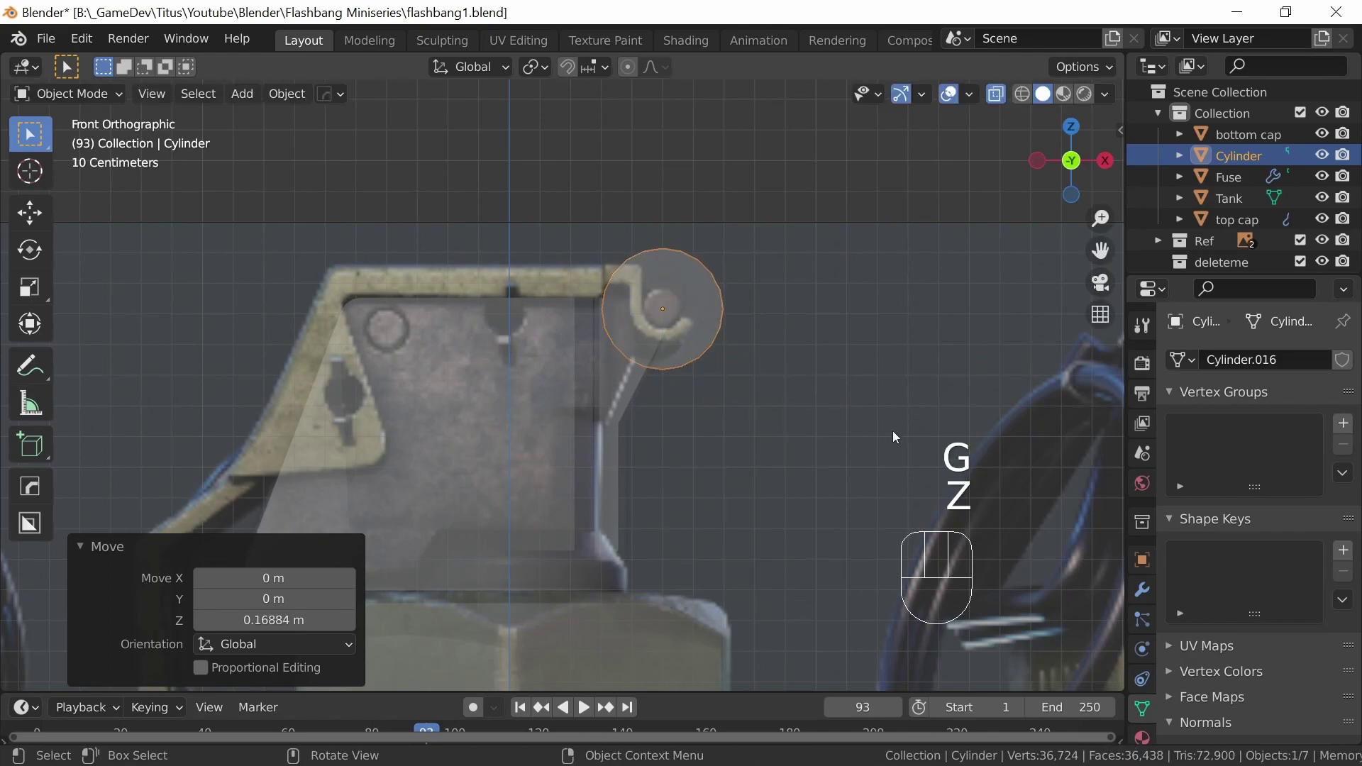
# Scale the cylinder uniformly to about 0.351 to match the hinge pin and stretch it about 3.239 times along Y
pyautogui.press('s')
pyautogui.click(751, 353)
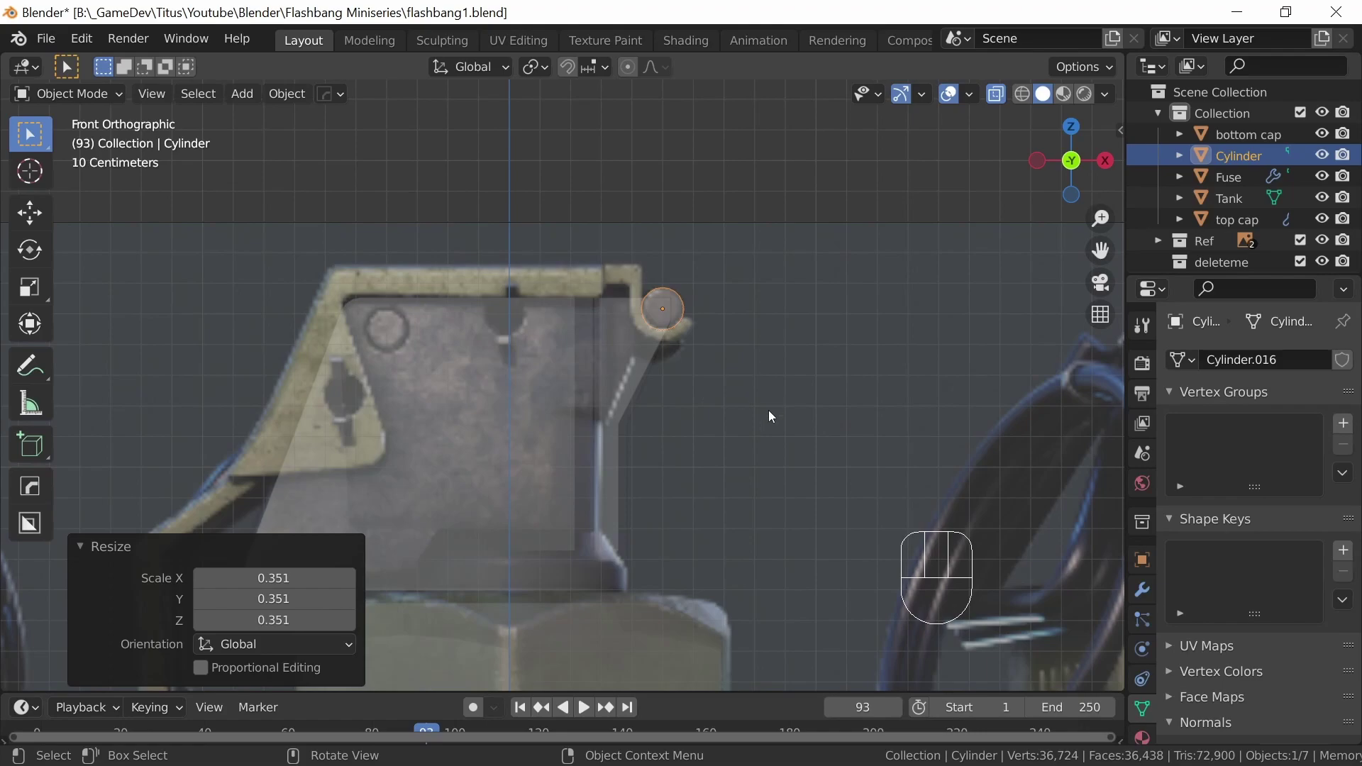
pyautogui.press('KP_3')
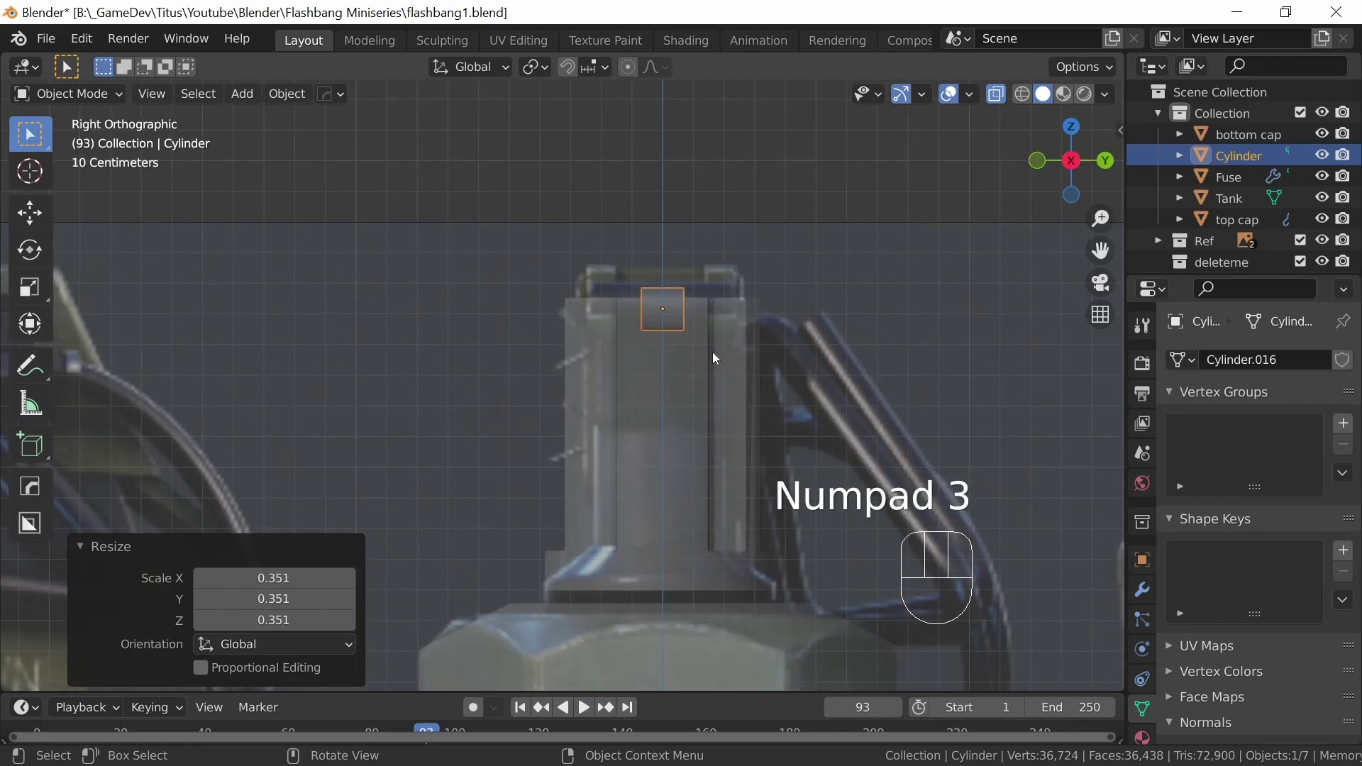
pyautogui.press('s')
pyautogui.press('y')
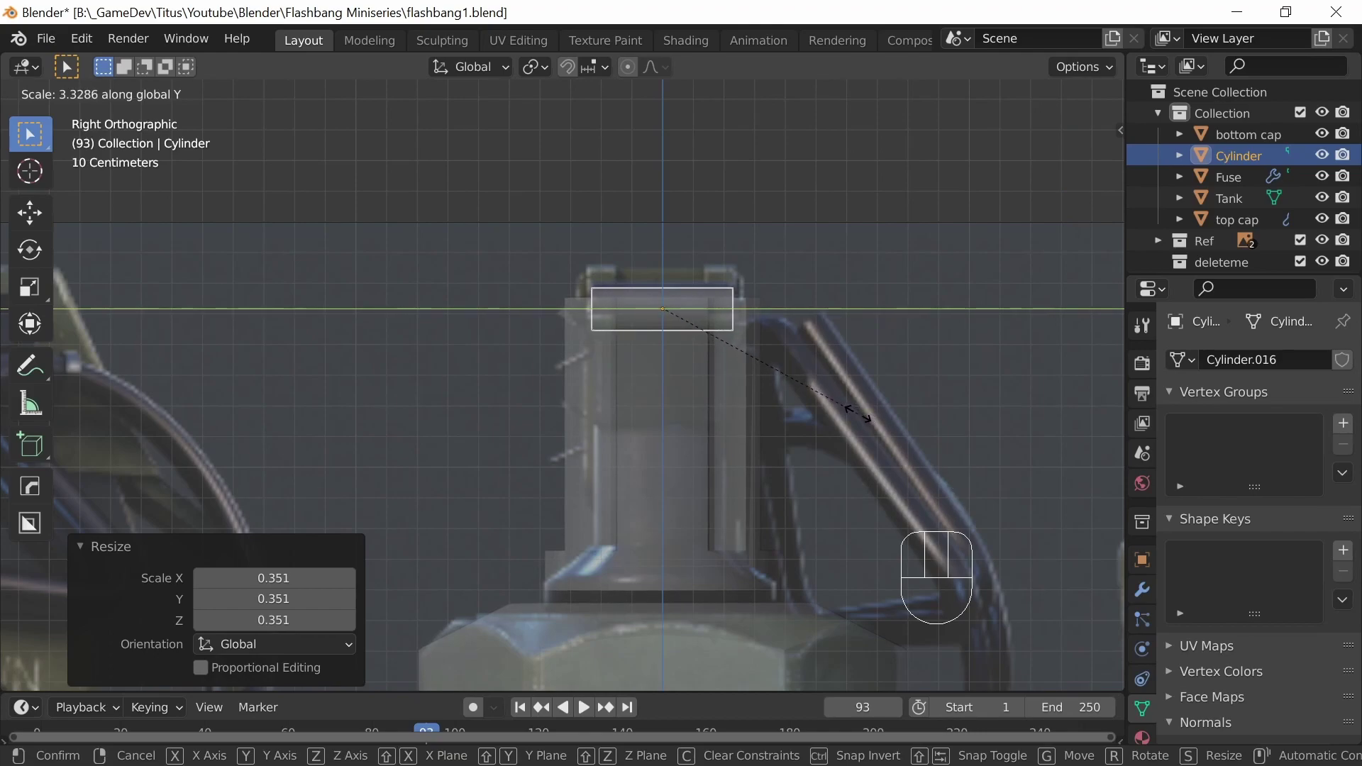
pyautogui.press('shift')
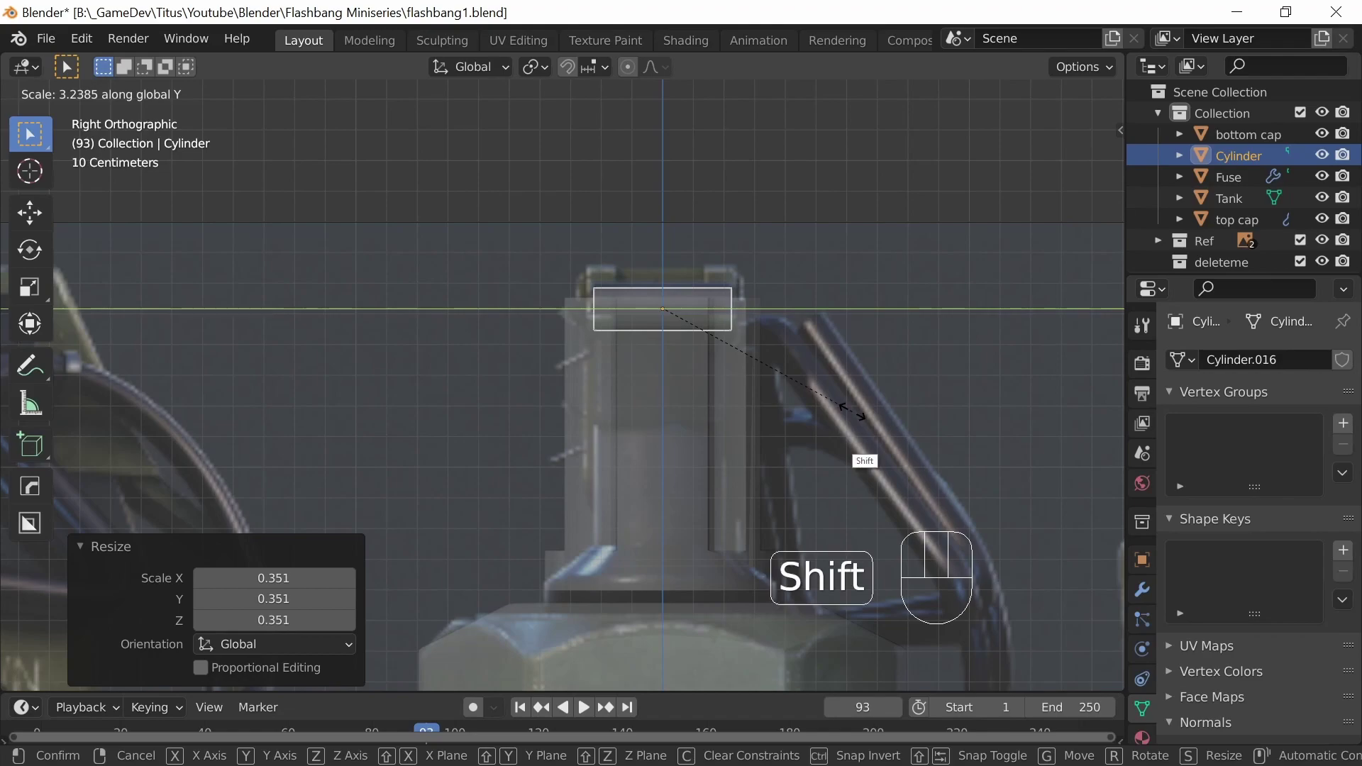
pyautogui.click(831, 439)
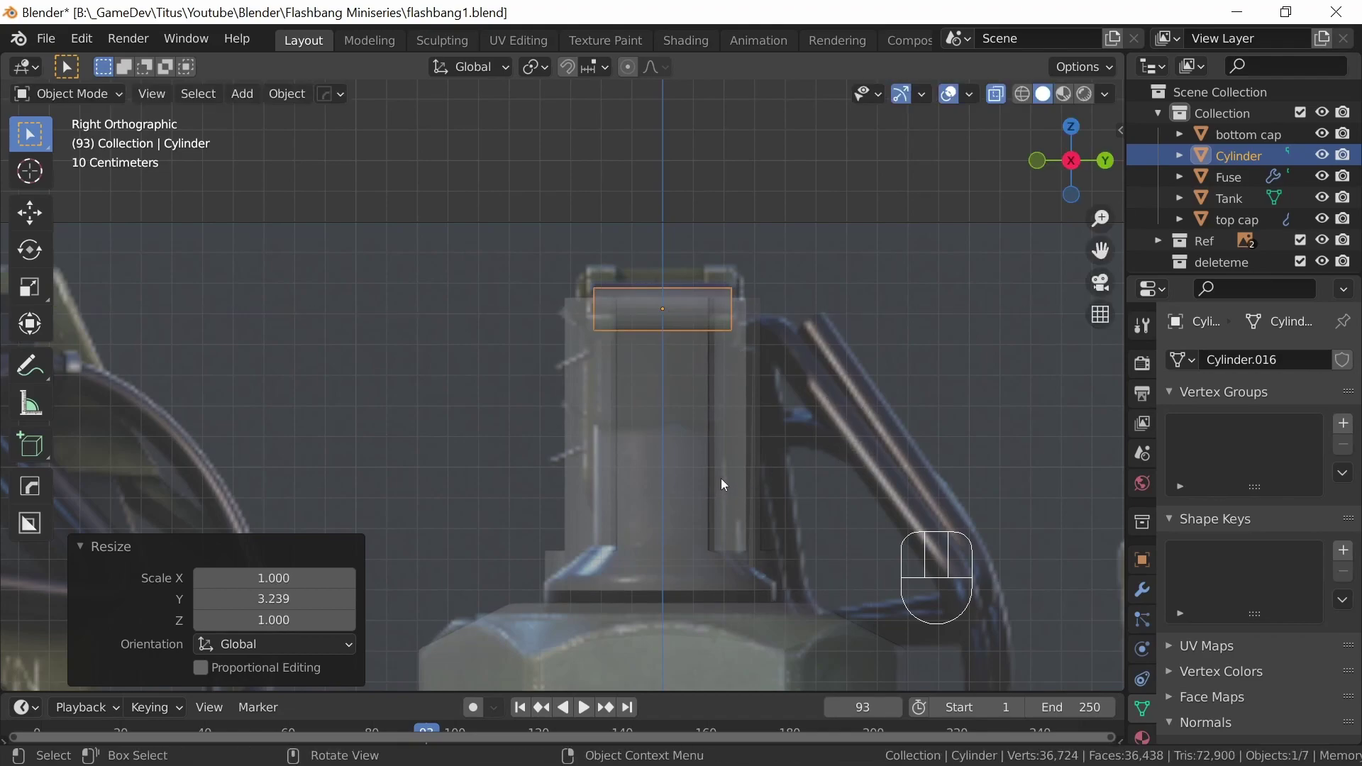
# Turn off X-ray display and inspect the pin cylinder from the front, right and in perspective, checking its transform values
pyautogui.hotkey('alt', 'z')
pyautogui.moveTo(728, 471); pyautogui.dragTo(842, 432, button='middle')
pyautogui.press('KP_1')
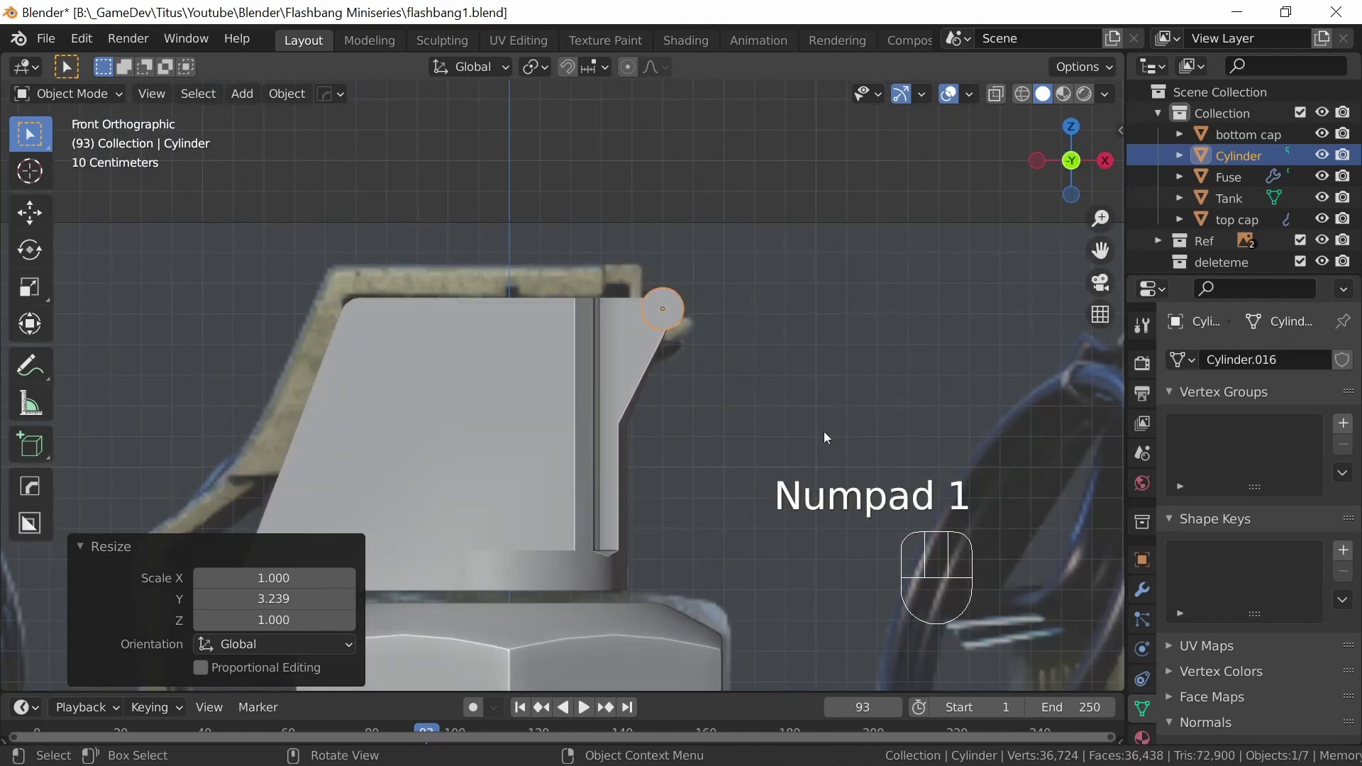
pyautogui.press('KP_3')
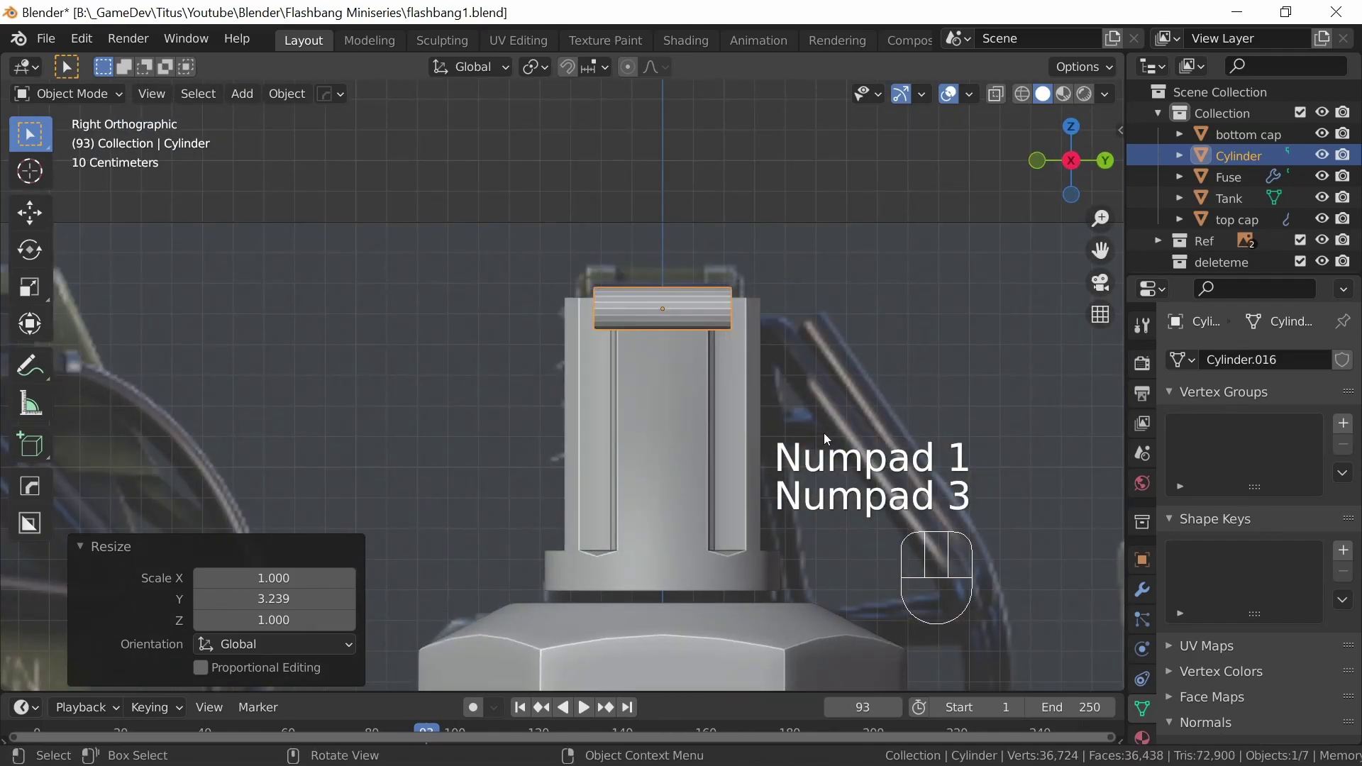
pyautogui.press('KP_1')
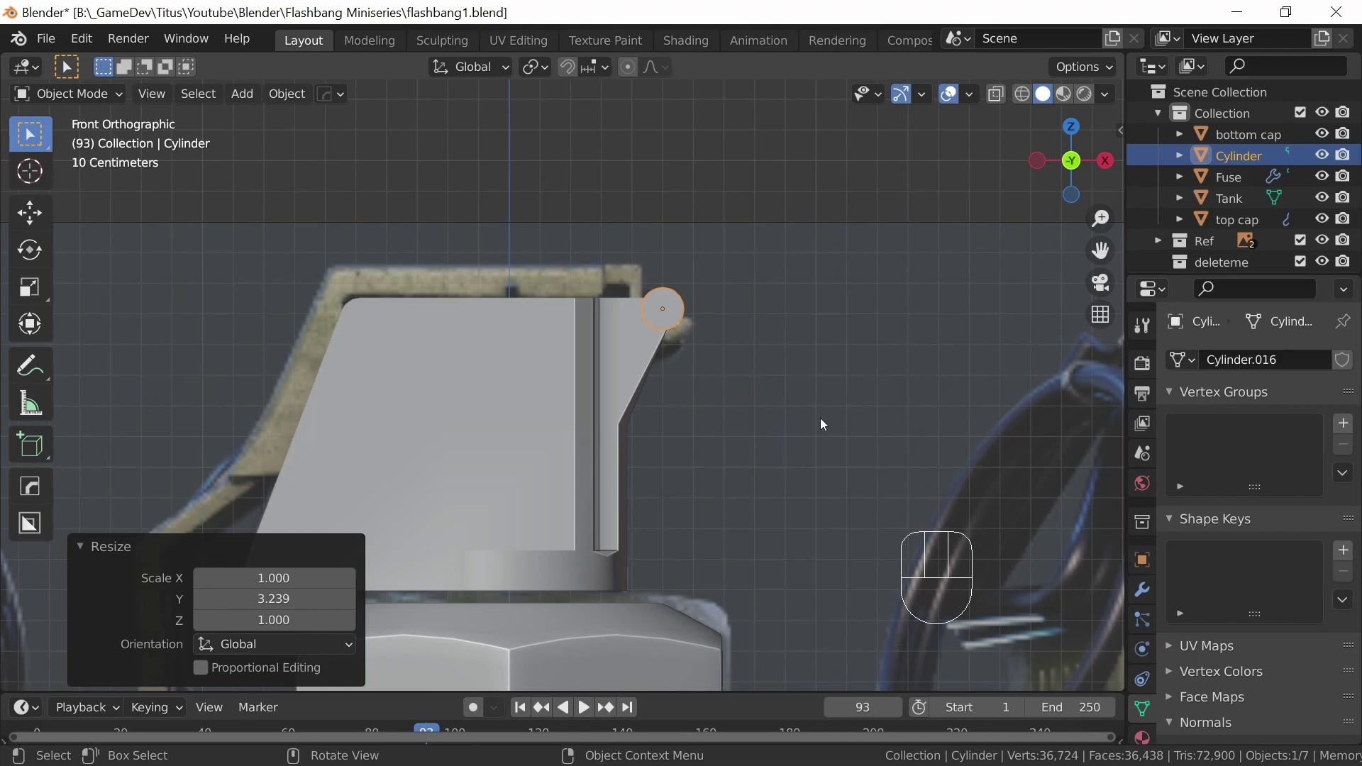
pyautogui.moveTo(770, 449); pyautogui.dragTo(719, 452, button='middle')
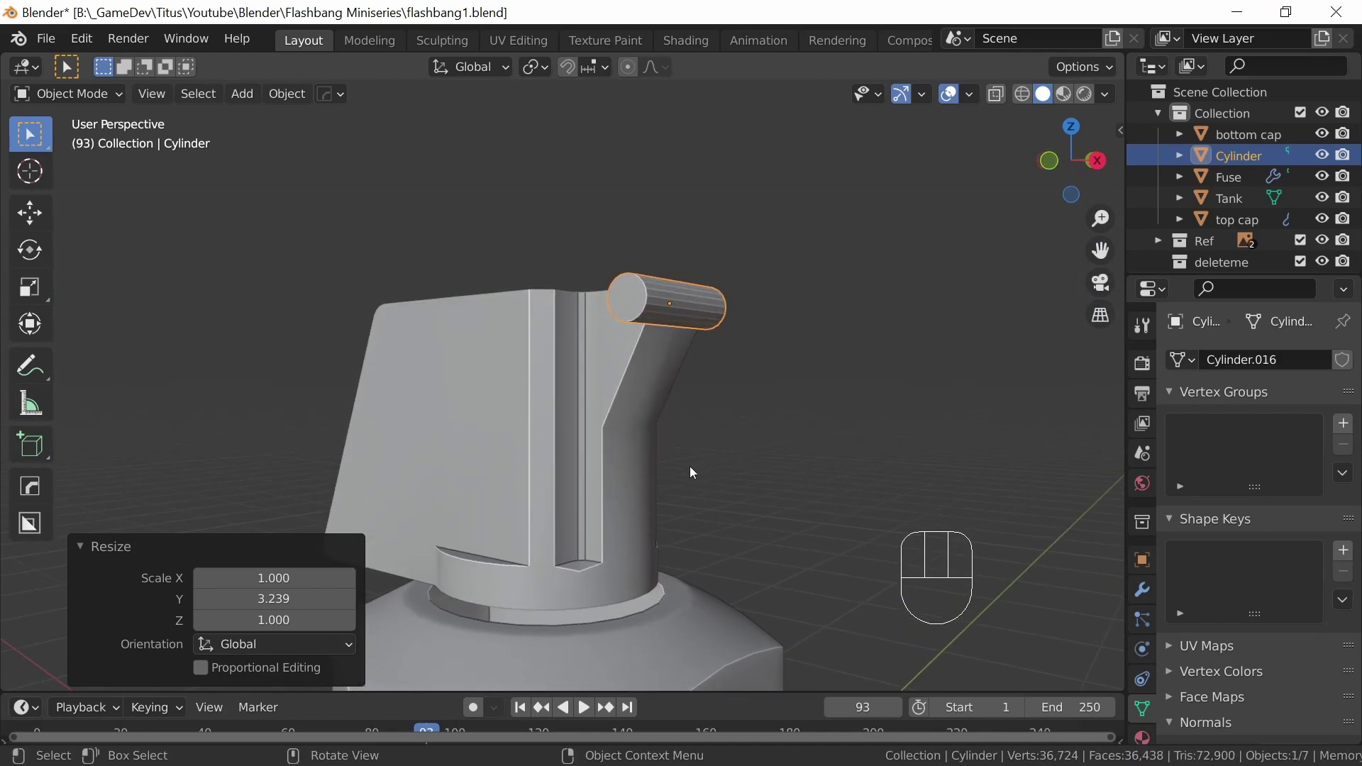
pyautogui.press('n')
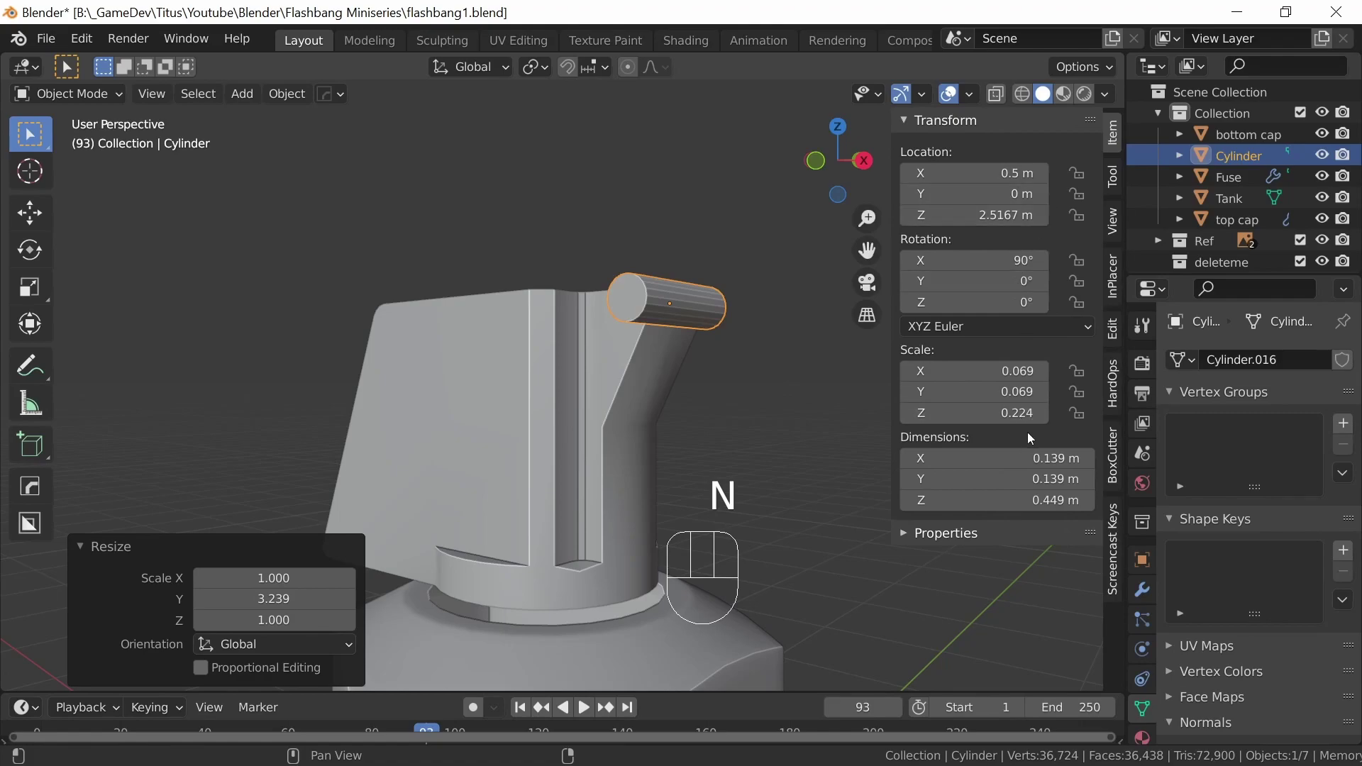
pyautogui.press('n')
pyautogui.moveTo(754, 394); pyautogui.dragTo(687, 453, button='middle')
# In Edit Mode, inset the pin cylinder's front end face by about 0.127 m and extrude it inward about 0.025 m
pyautogui.press('Tab')
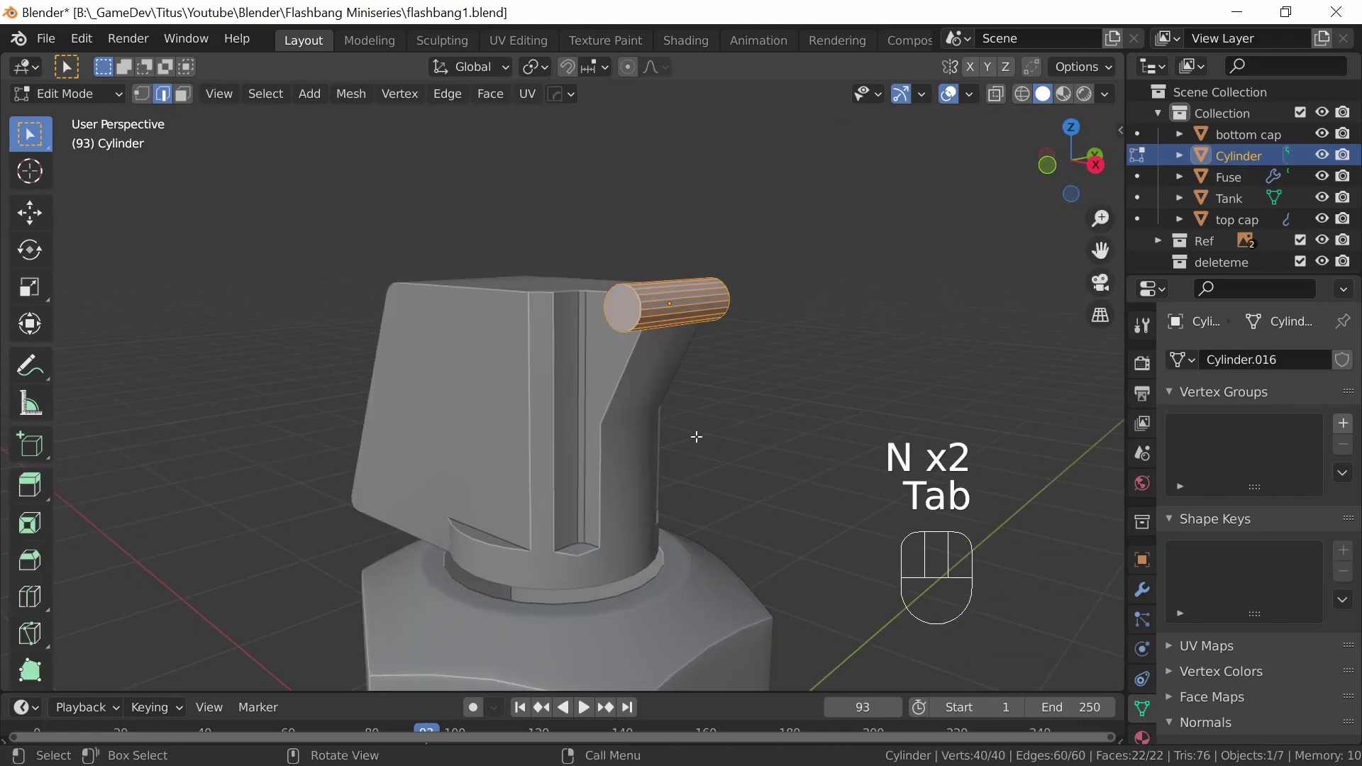
pyautogui.click(183, 94)
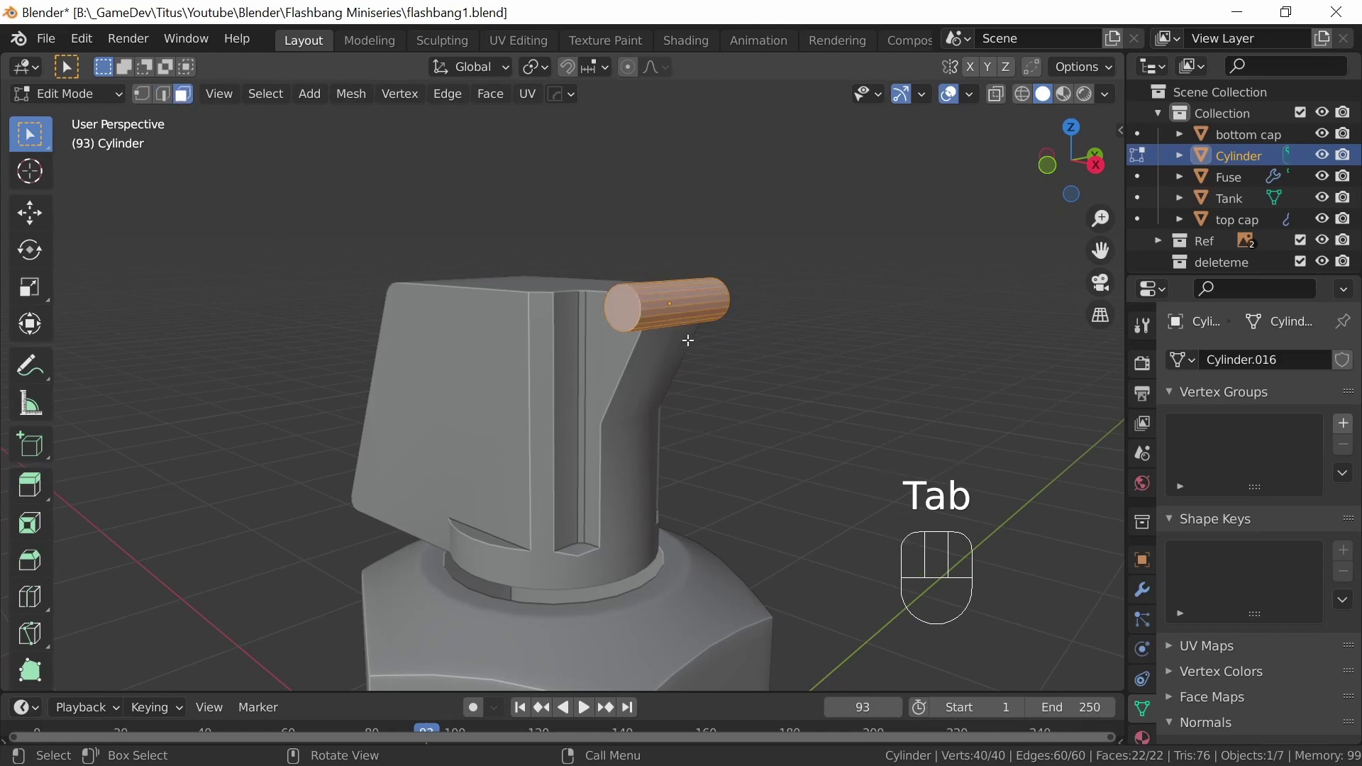
pyautogui.click(626, 310)
pyautogui.moveTo(682, 434); pyautogui.dragTo(629, 428, button='middle')
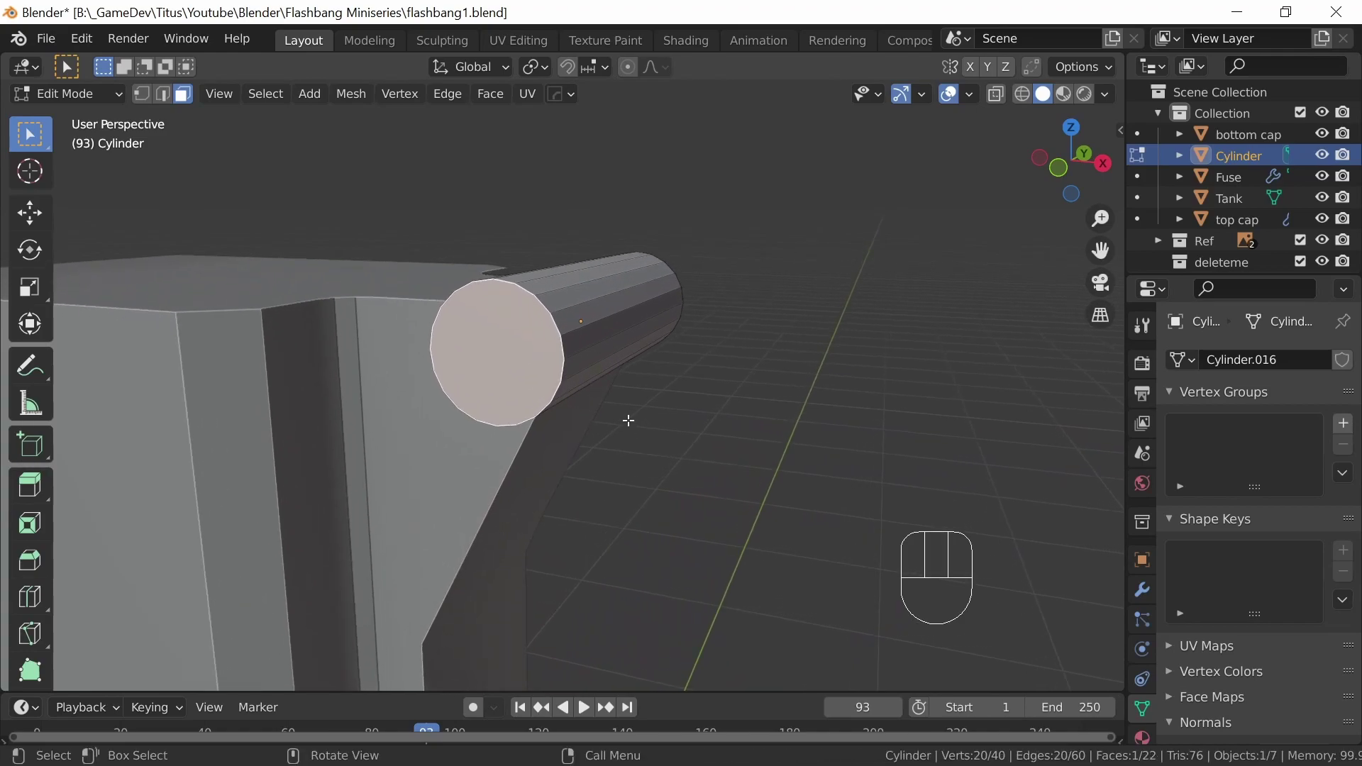
pyautogui.press('i')
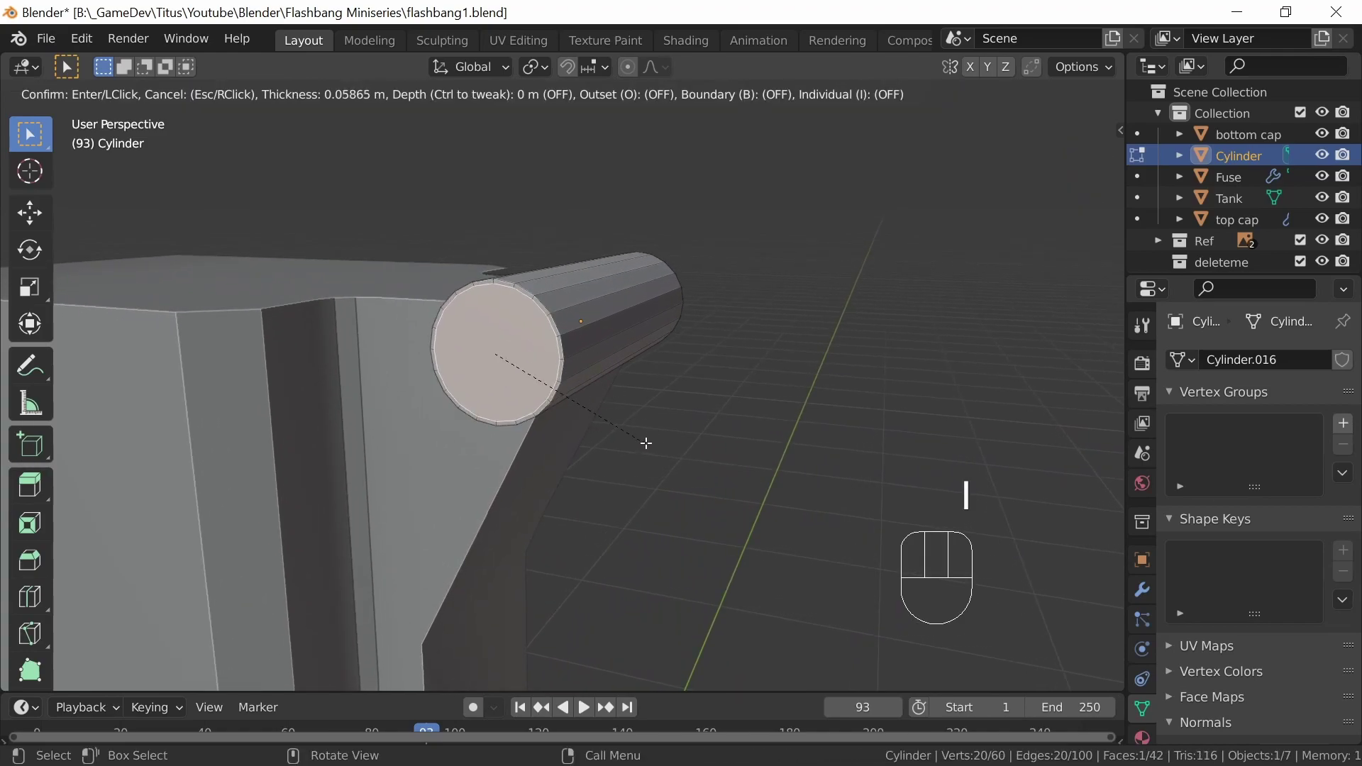
pyautogui.click(641, 447)
pyautogui.moveTo(641, 454); pyautogui.dragTo(577, 480, button='middle')
pyautogui.press('e')
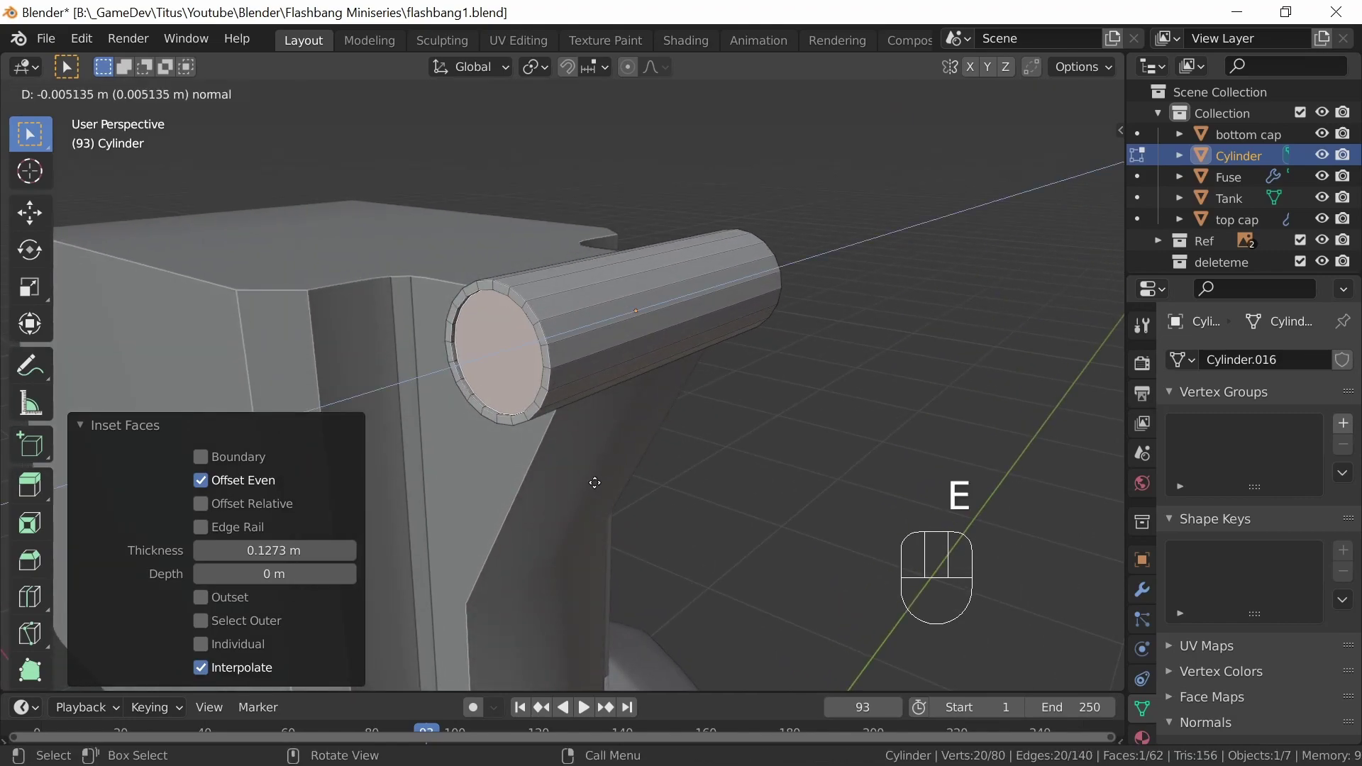
pyautogui.click(603, 489)
# Inset the recessed end face by about 0.167 m and extrude it back outward about 0.035 m as a raised disc
pyautogui.moveTo(604, 490); pyautogui.dragTo(690, 472, button='middle')
pyautogui.press('i')
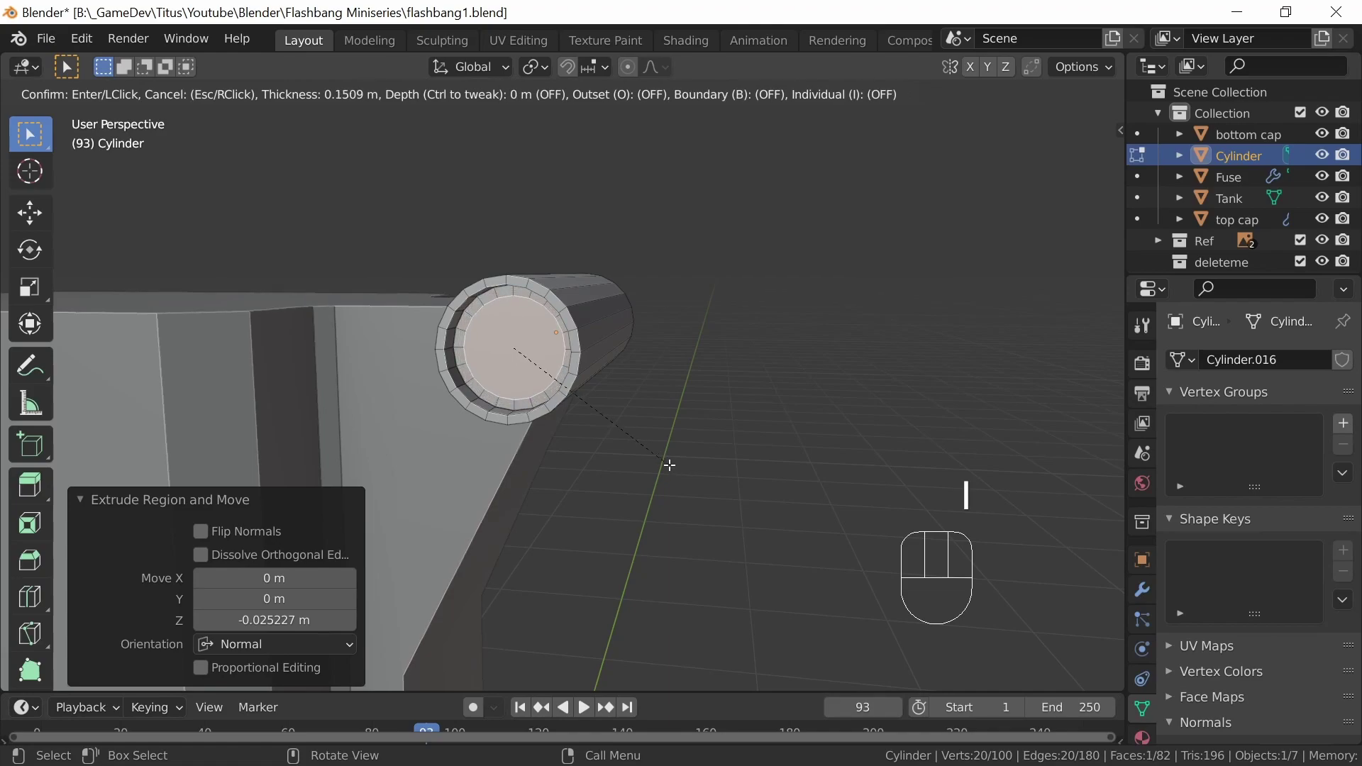
pyautogui.click(667, 466)
pyautogui.moveTo(694, 441); pyautogui.dragTo(636, 453, button='middle')
pyautogui.press('e')
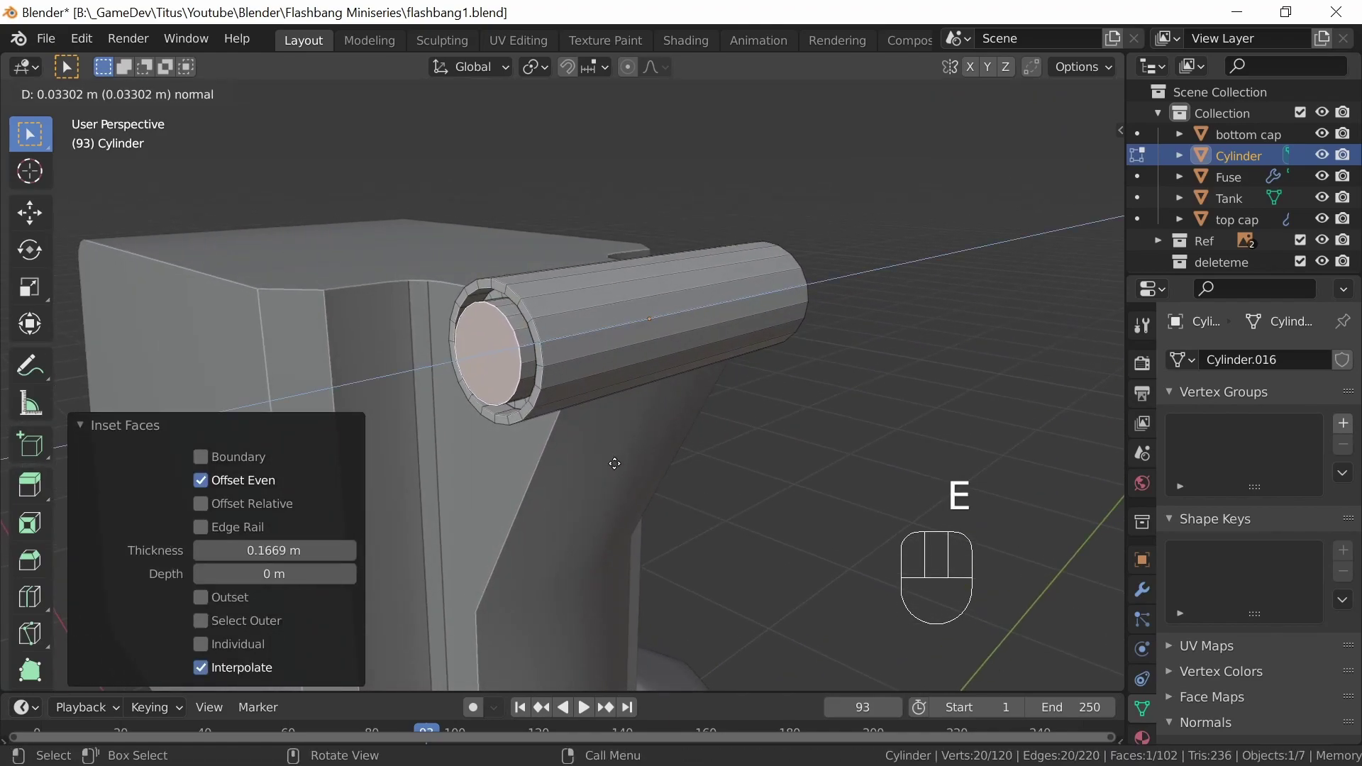
pyautogui.click(613, 462)
# Switch to edge selection with the raised disc's outer rim selected at the pin's front end
pyautogui.moveTo(579, 511); pyautogui.dragTo(650, 480, button='middle')
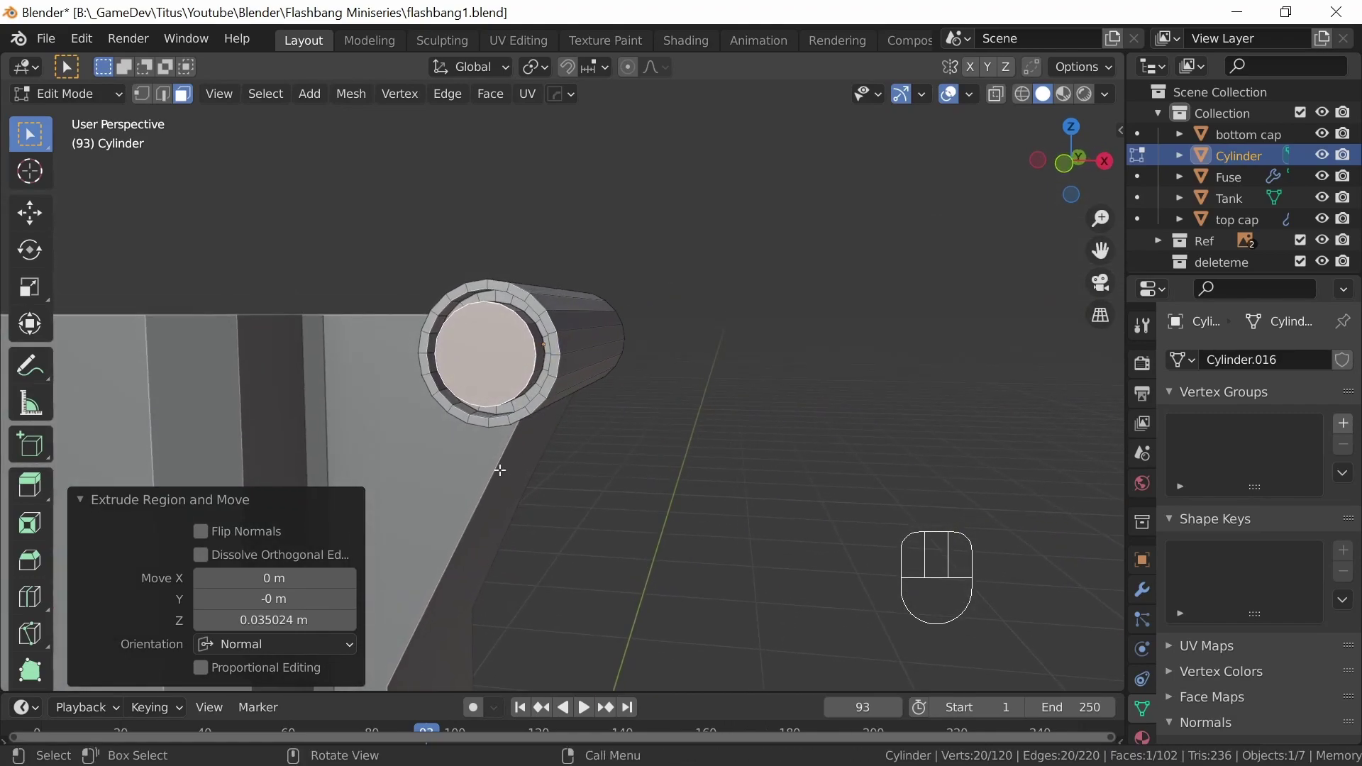
pyautogui.click(164, 96)
pyautogui.moveTo(559, 412); pyautogui.dragTo(615, 480, button='middle')
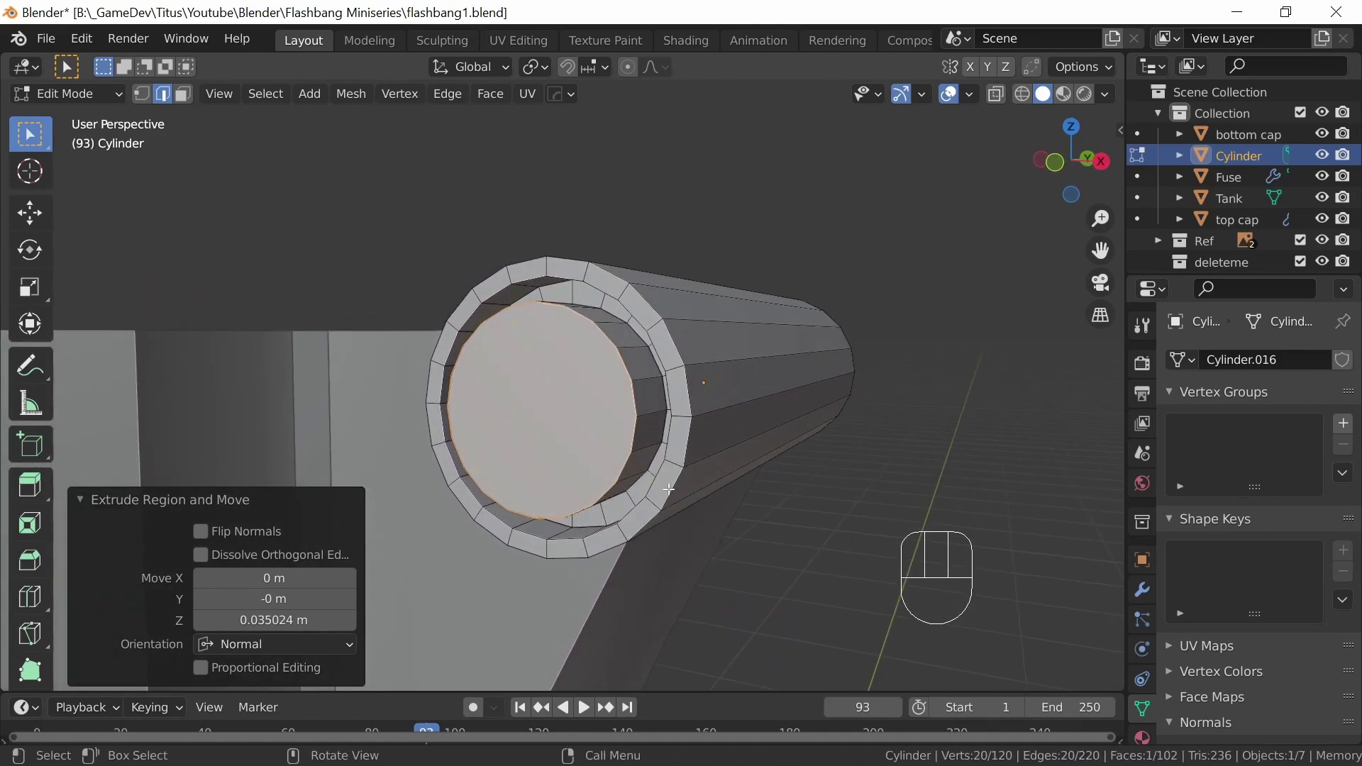
# Try to bevel the raised disc's rim by about 0.055 m and undo the bevel
pyautogui.hotkey('ctrl', 'b')
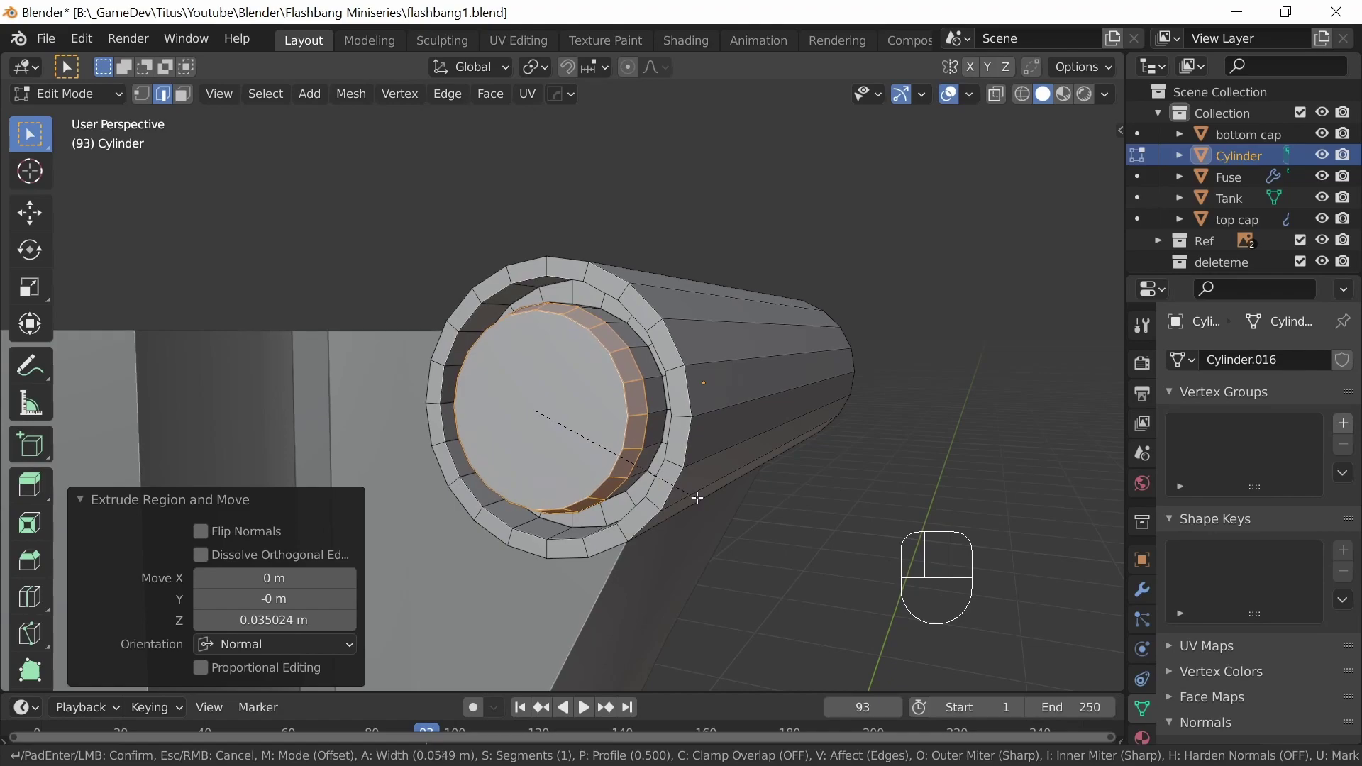
pyautogui.click(698, 499)
pyautogui.hotkey('ctrl', 'z')
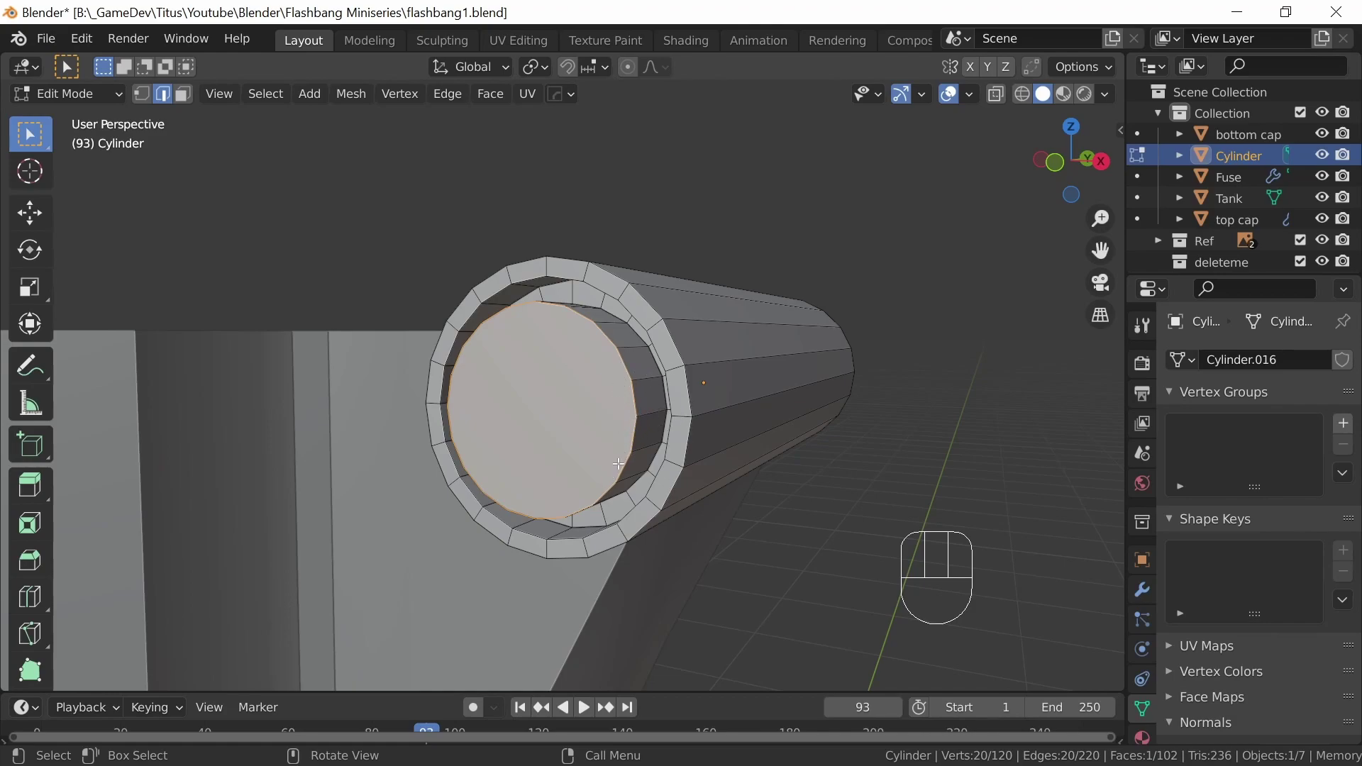
# In Object Mode, apply all transforms to the pin cylinder and check its rotation and scale values
pyautogui.press('Tab')
pyautogui.press('n')
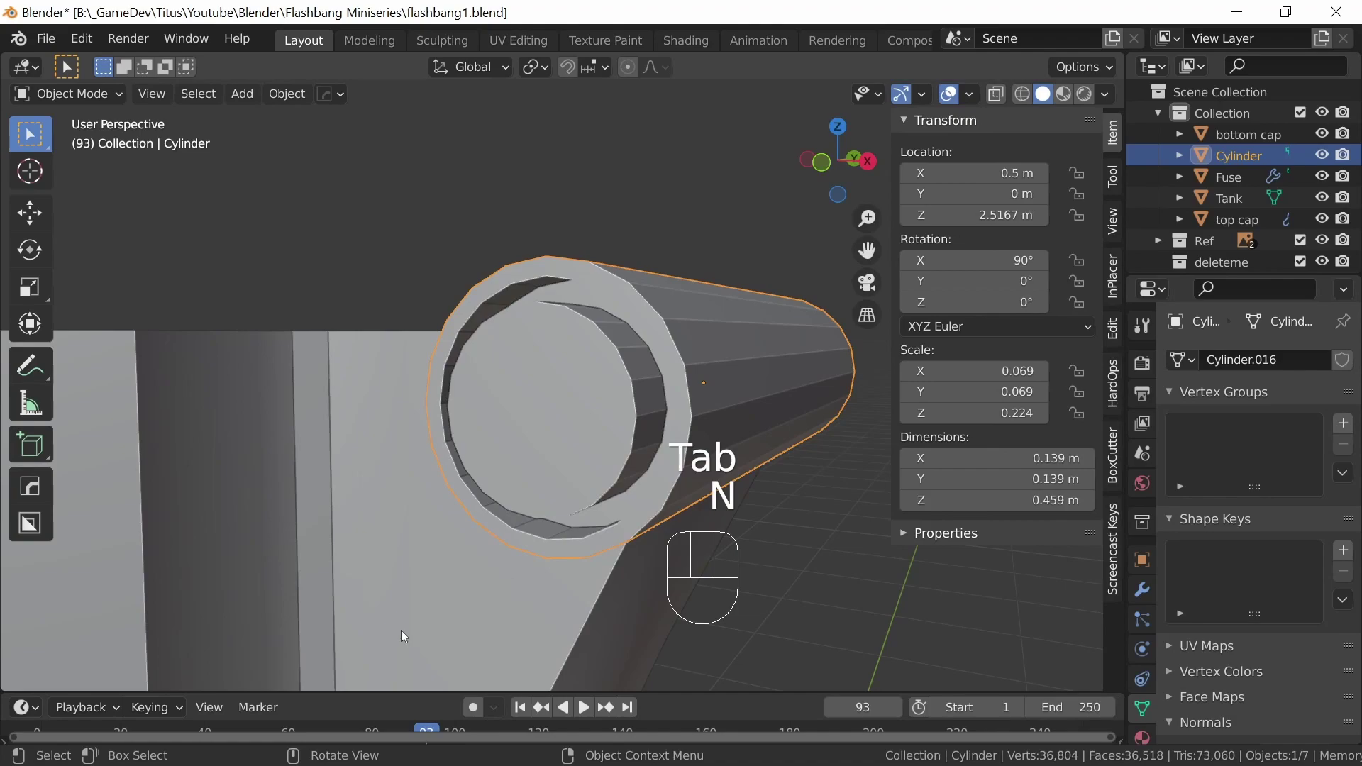
pyautogui.press('n')
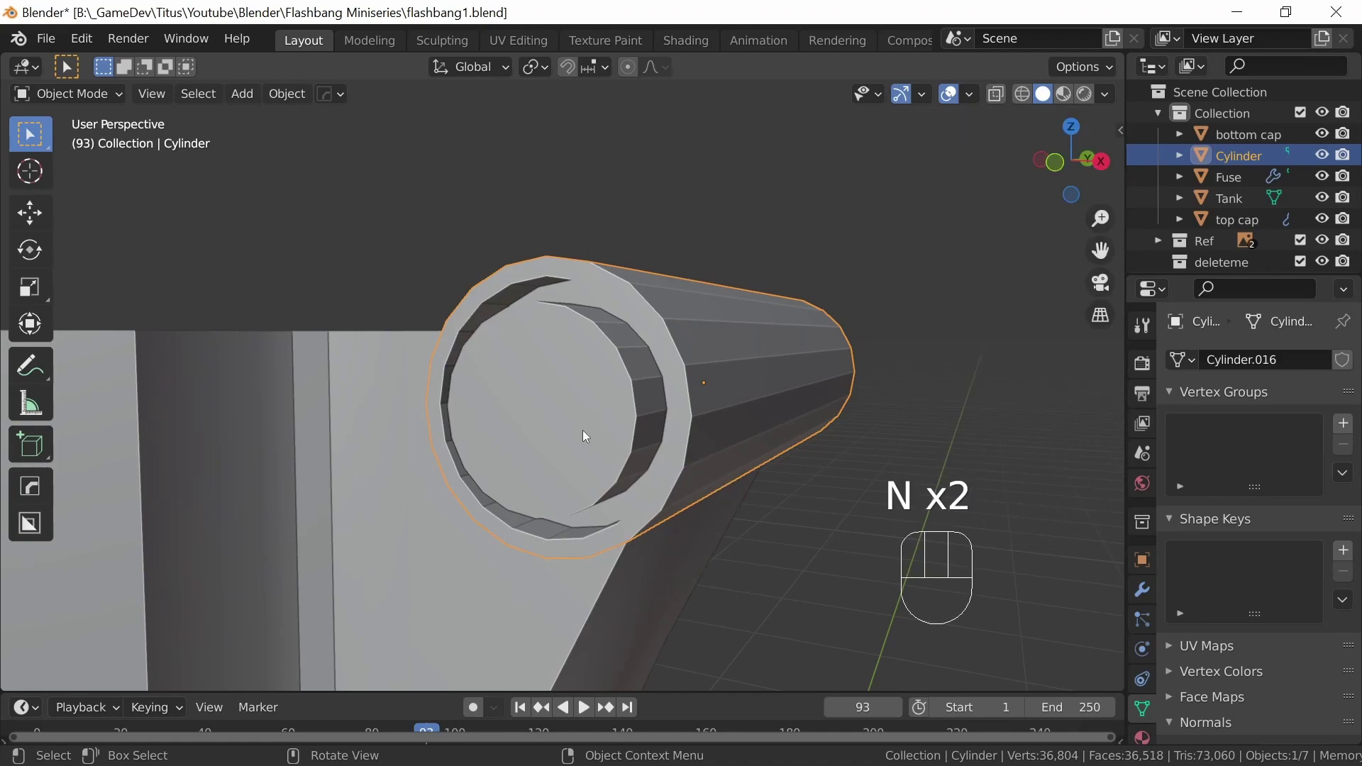
pyautogui.hotkey('ctrl', 'a')
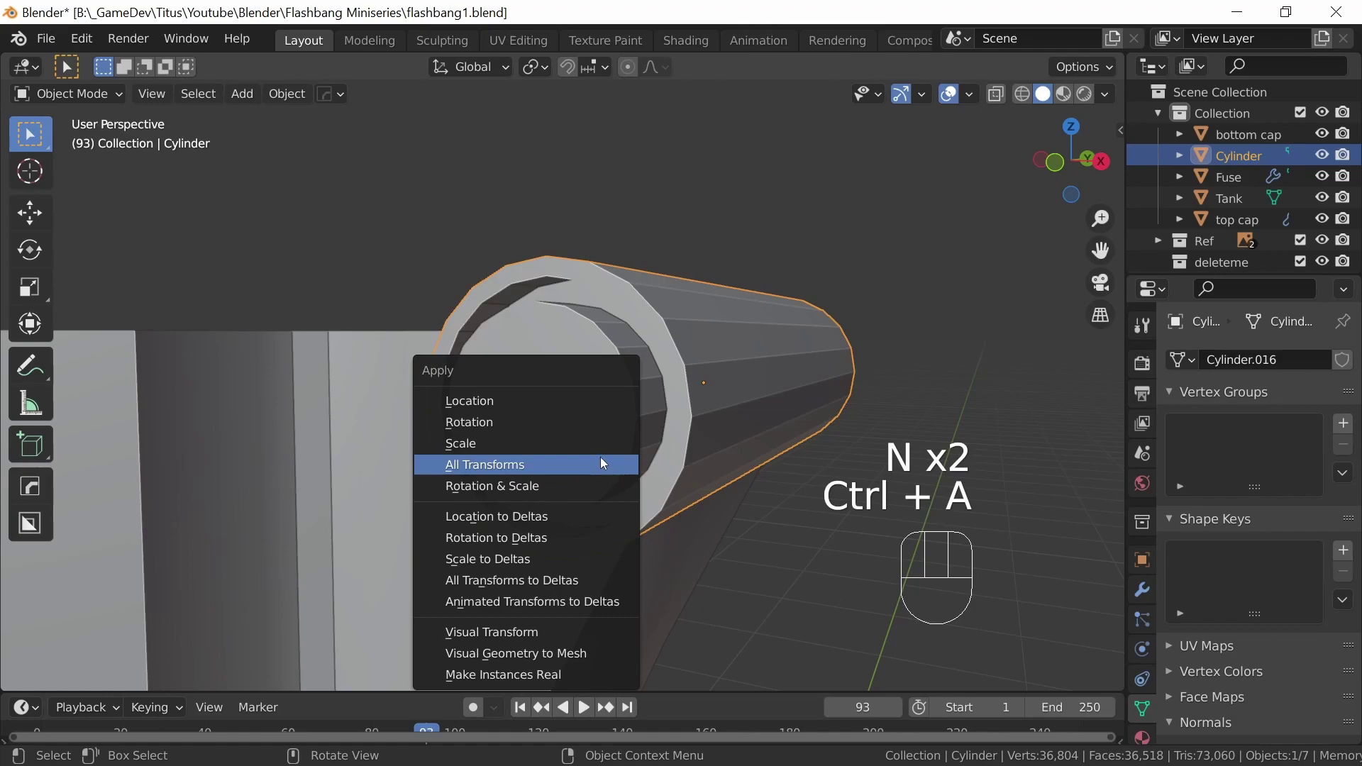
pyautogui.click(509, 471)
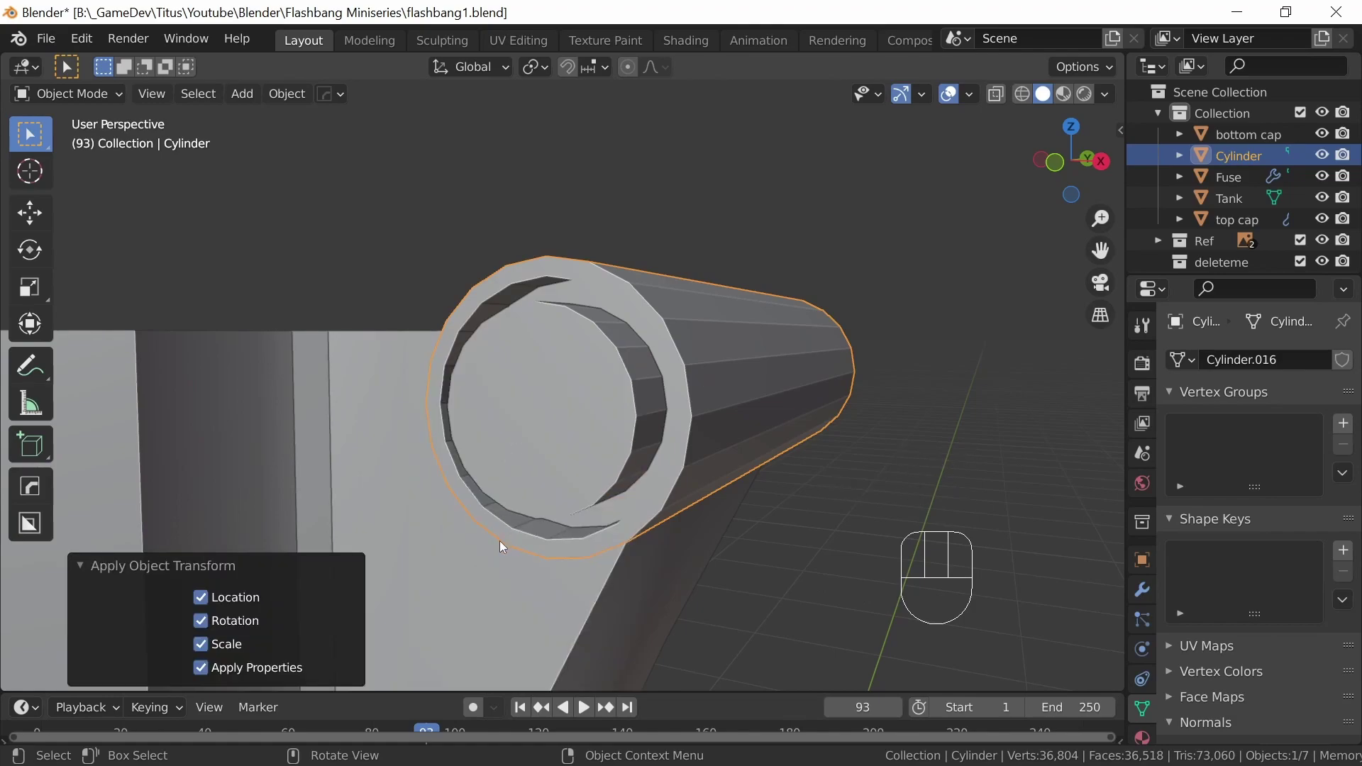
pyautogui.press('n')
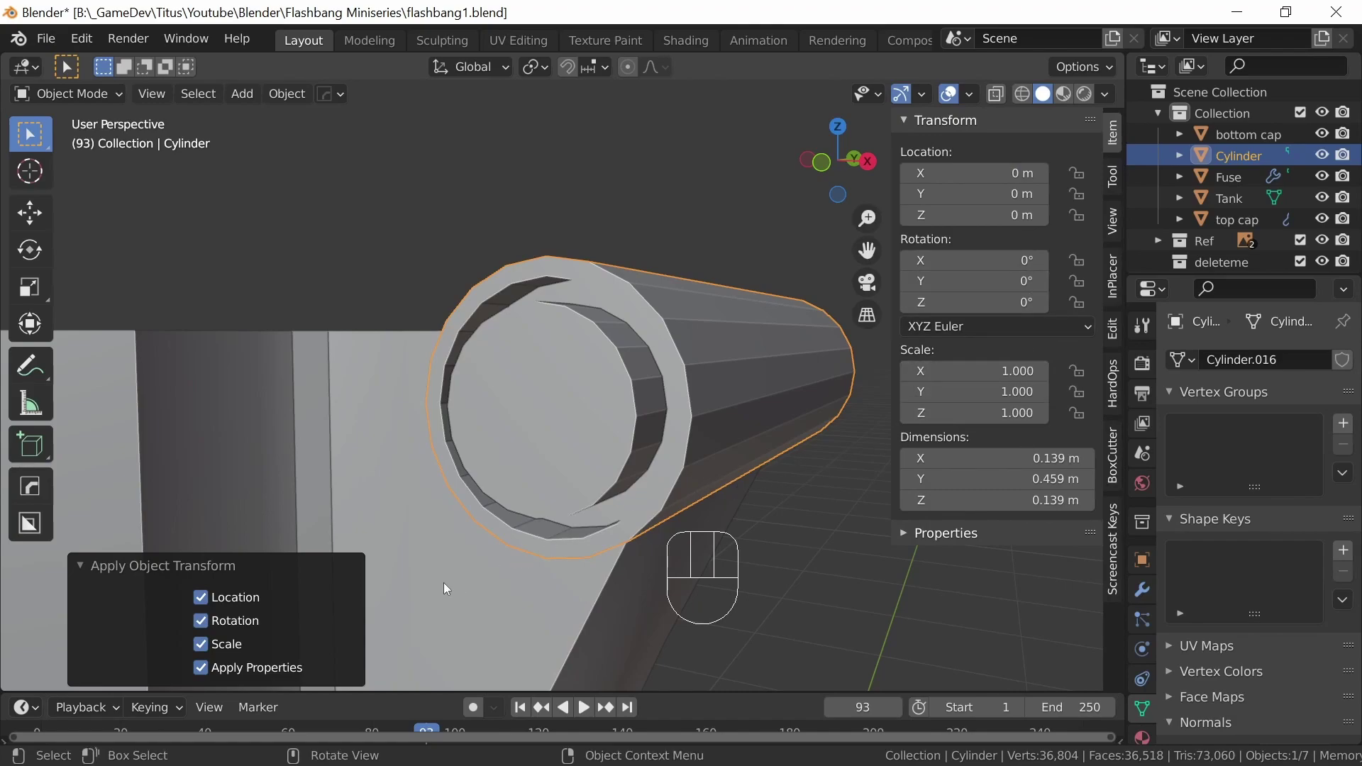
pyautogui.press('n')
# Back in Edit Mode, bevel the raised disc's rim with a width of about 0.005 m and one segment
pyautogui.press('Tab')
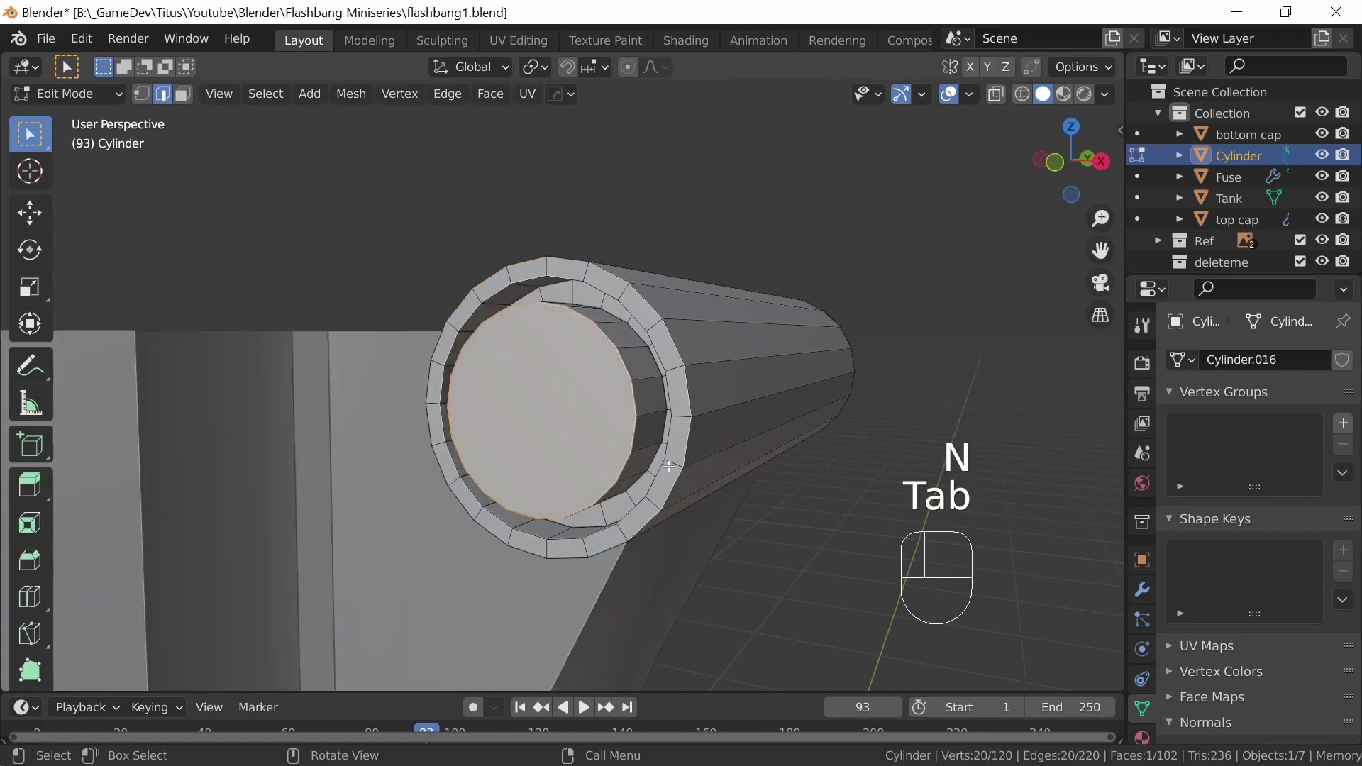
pyautogui.hotkey('ctrl', 'b')
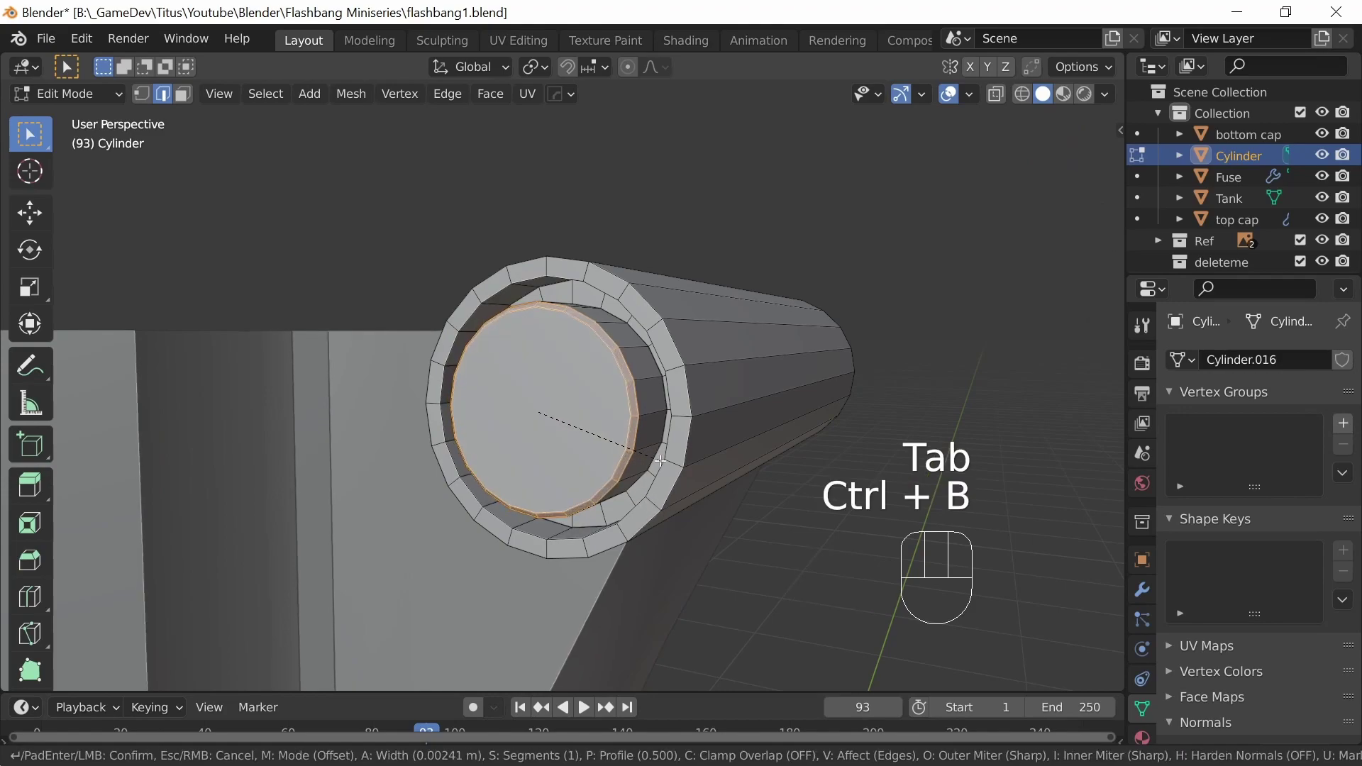
pyautogui.press('shift')
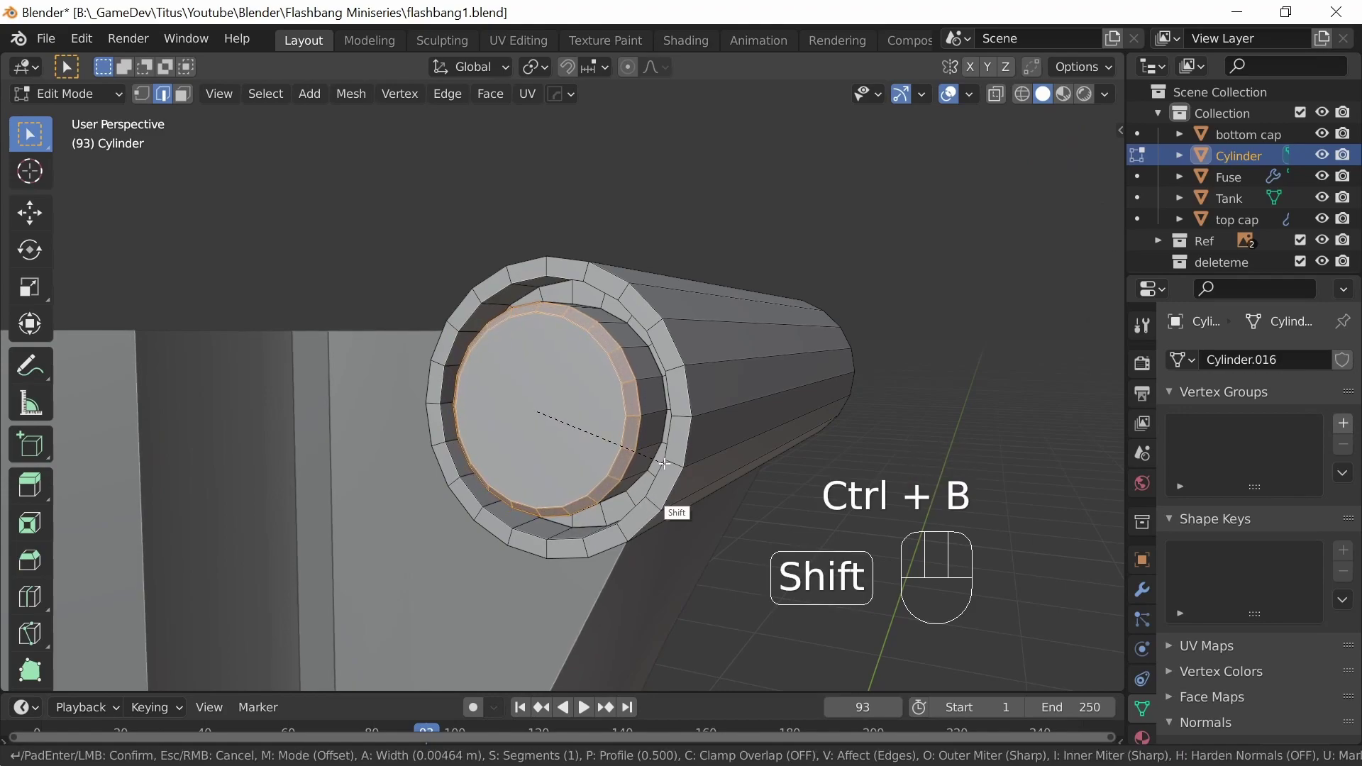
pyautogui.keyDown('shift'); pyautogui.click(672, 463); pyautogui.keyUp('shift')
pyautogui.moveTo(672, 463)
pyautogui.mouseDown(button='middle')
pyautogui.moveTo(770, 497)
pyautogui.moveTo(723, 497)
pyautogui.moveTo(670, 463)
pyautogui.mouseUp(button='middle')
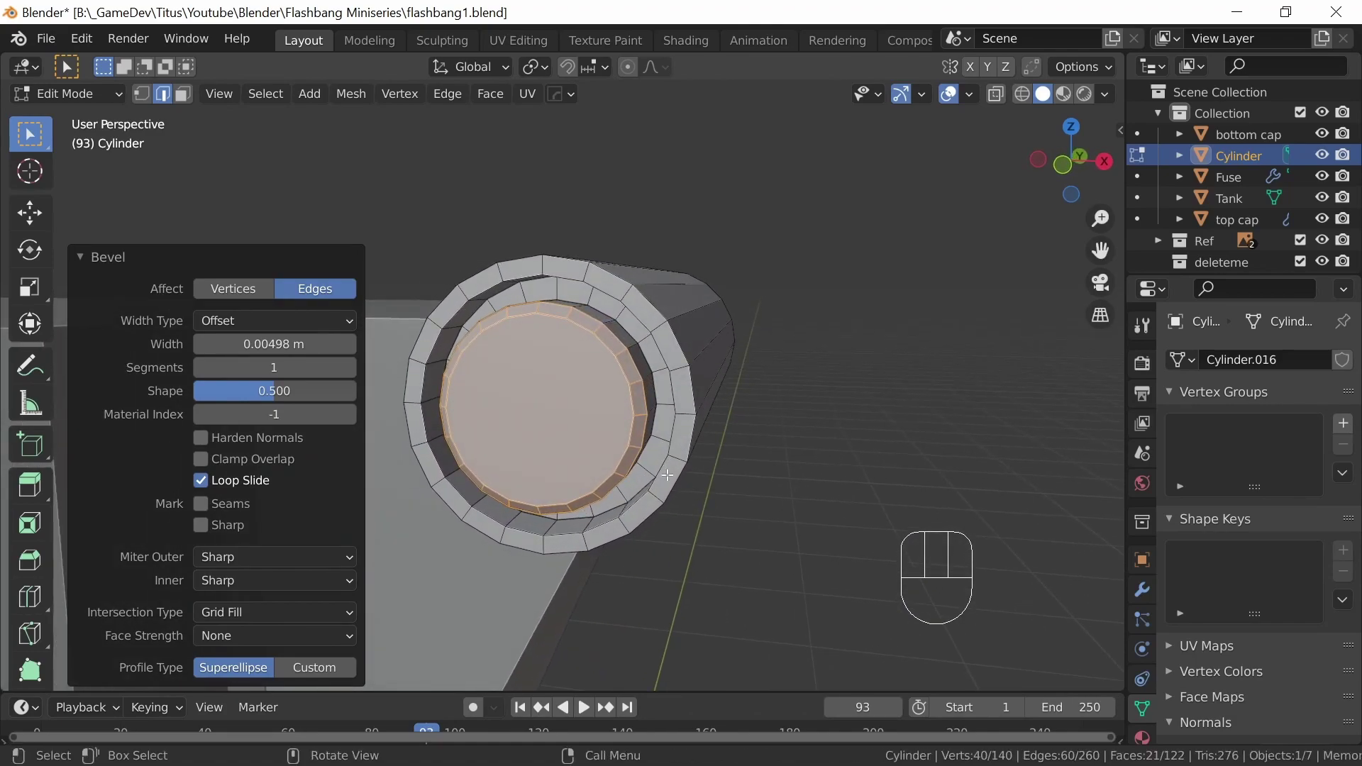
# Bevel the inner rim edge loop of the pin's outer ring by about 0.003 m with one segment
pyautogui.moveTo(661, 481); pyautogui.dragTo(712, 472, button='middle')
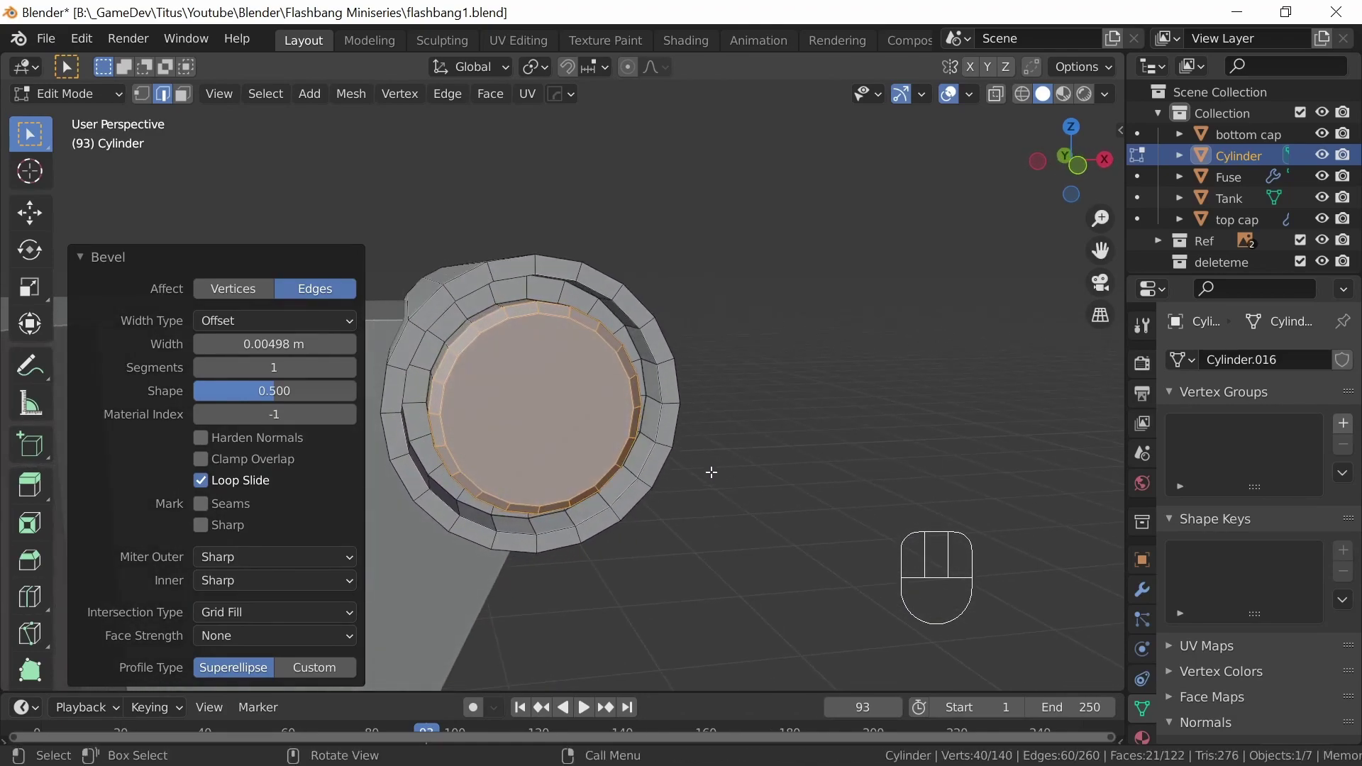
pyautogui.keyDown('alt'); pyautogui.click(662, 490); pyautogui.keyUp('alt')
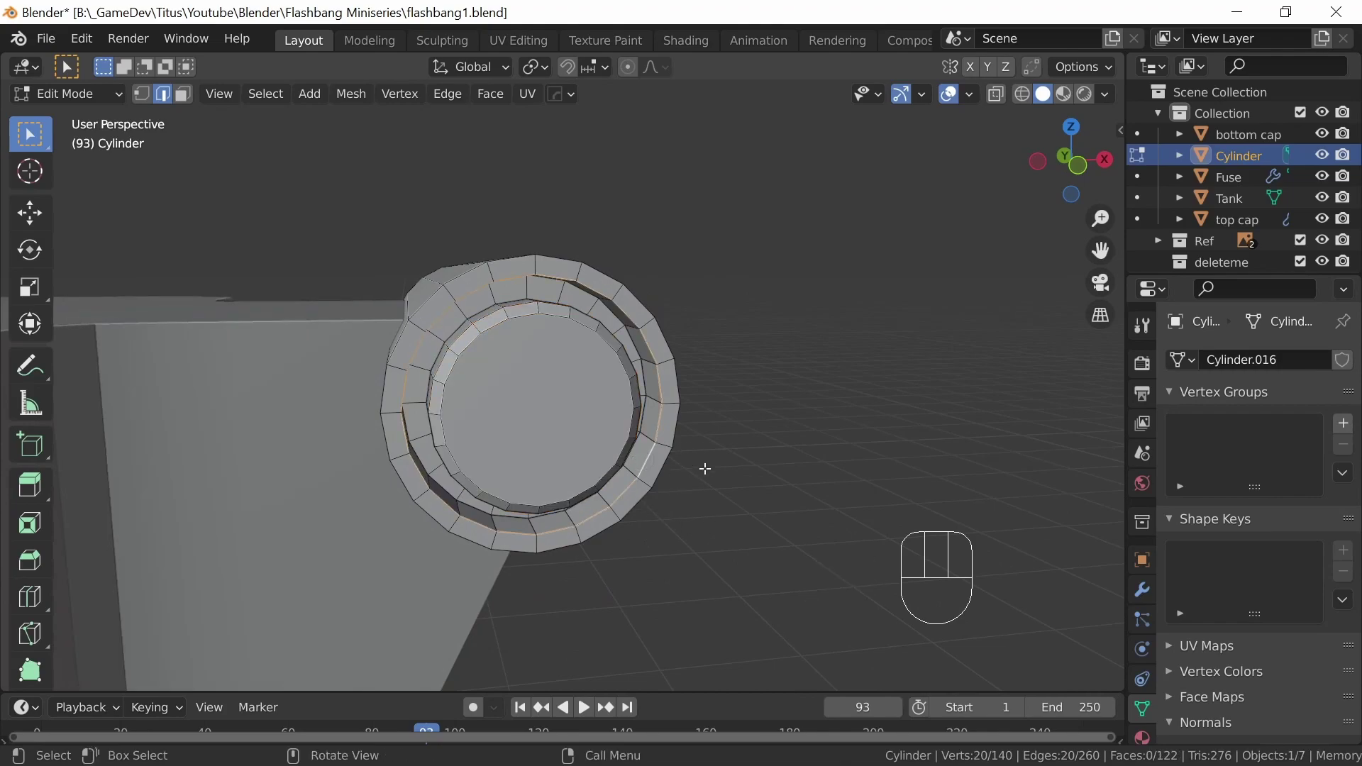
pyautogui.hotkey('ctrl', 'b')
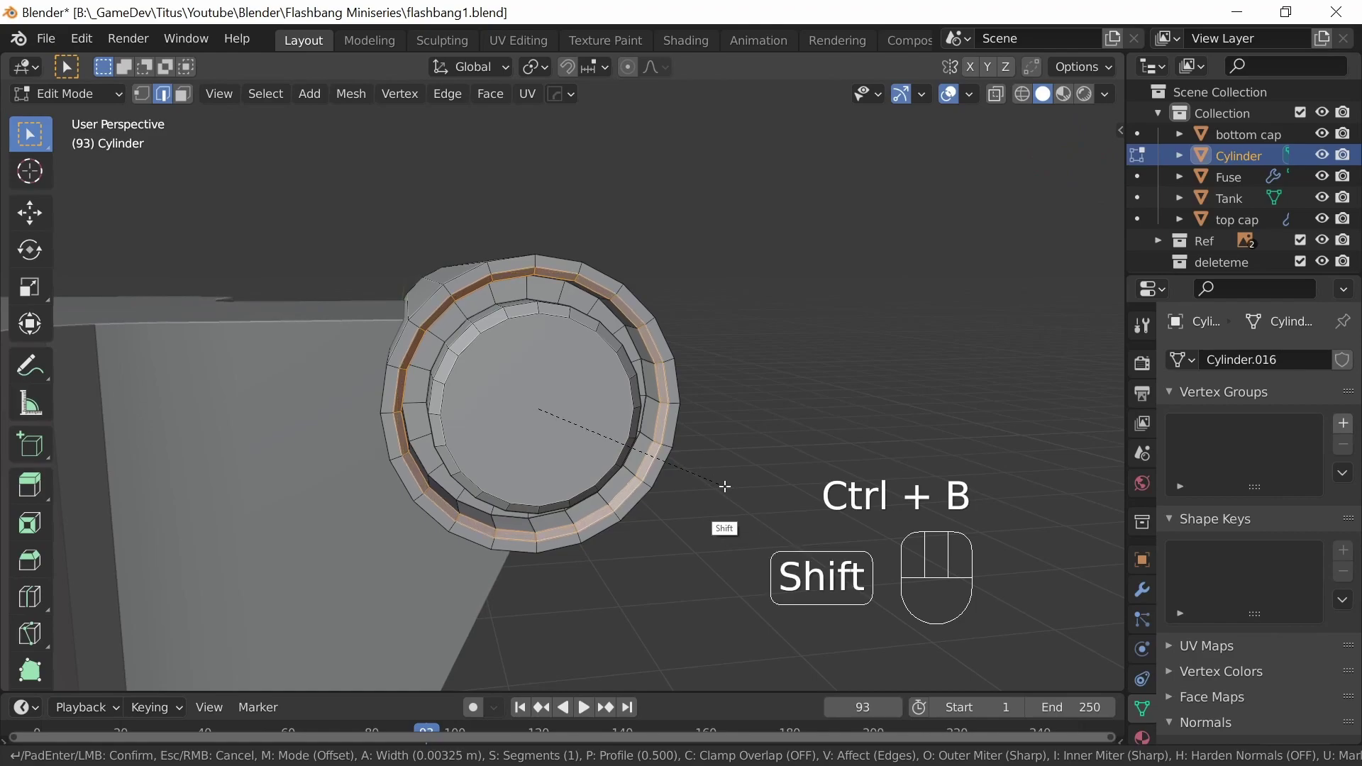
pyautogui.keyDown('shift'); pyautogui.click(725, 487); pyautogui.keyUp('shift')
# Return to Object Mode, shade the pin cylinder smooth, and enable Auto Smooth at 30°
pyautogui.moveTo(732, 478); pyautogui.dragTo(645, 532, button='middle')
pyautogui.press('Tab')
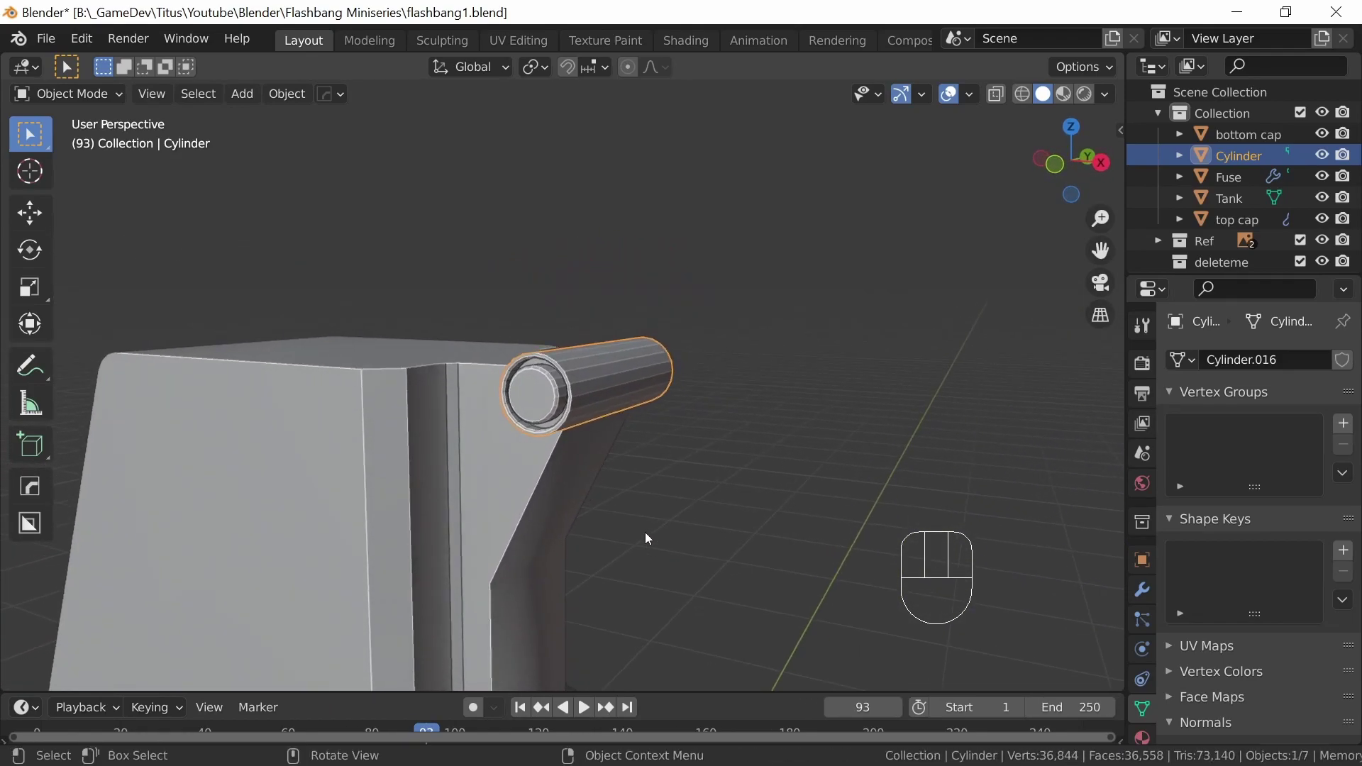
pyautogui.rightClick(607, 391)
pyautogui.click(604, 381)
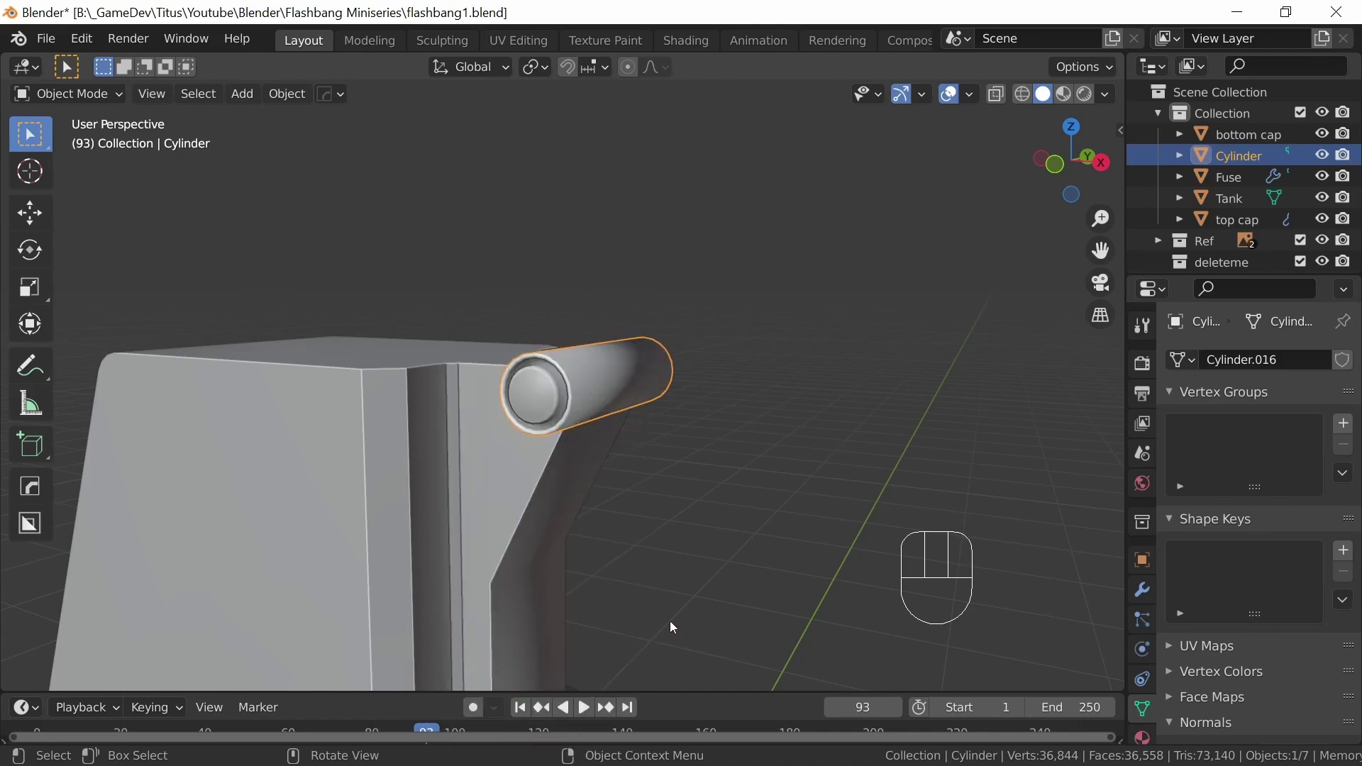
pyautogui.moveTo(1356, 481); pyautogui.dragTo(1355, 556)
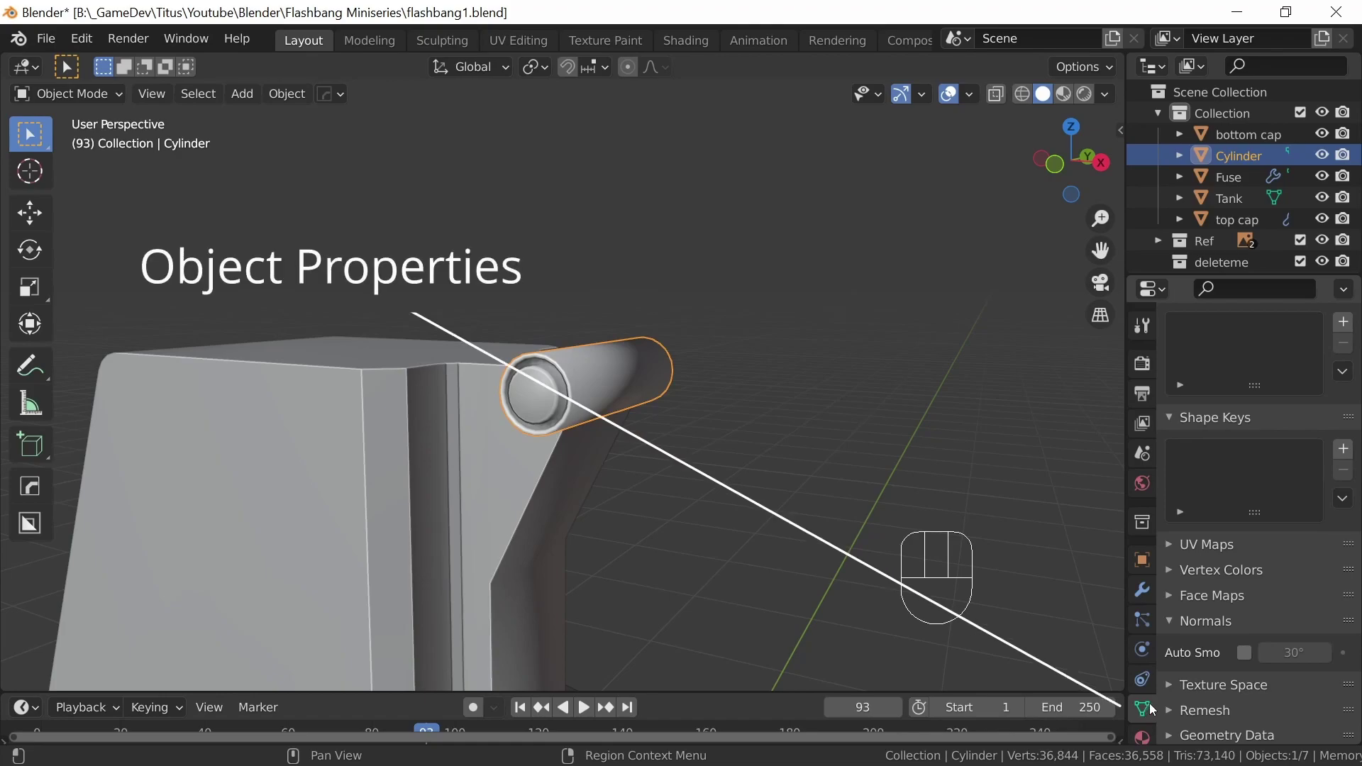
pyautogui.click(1246, 652)
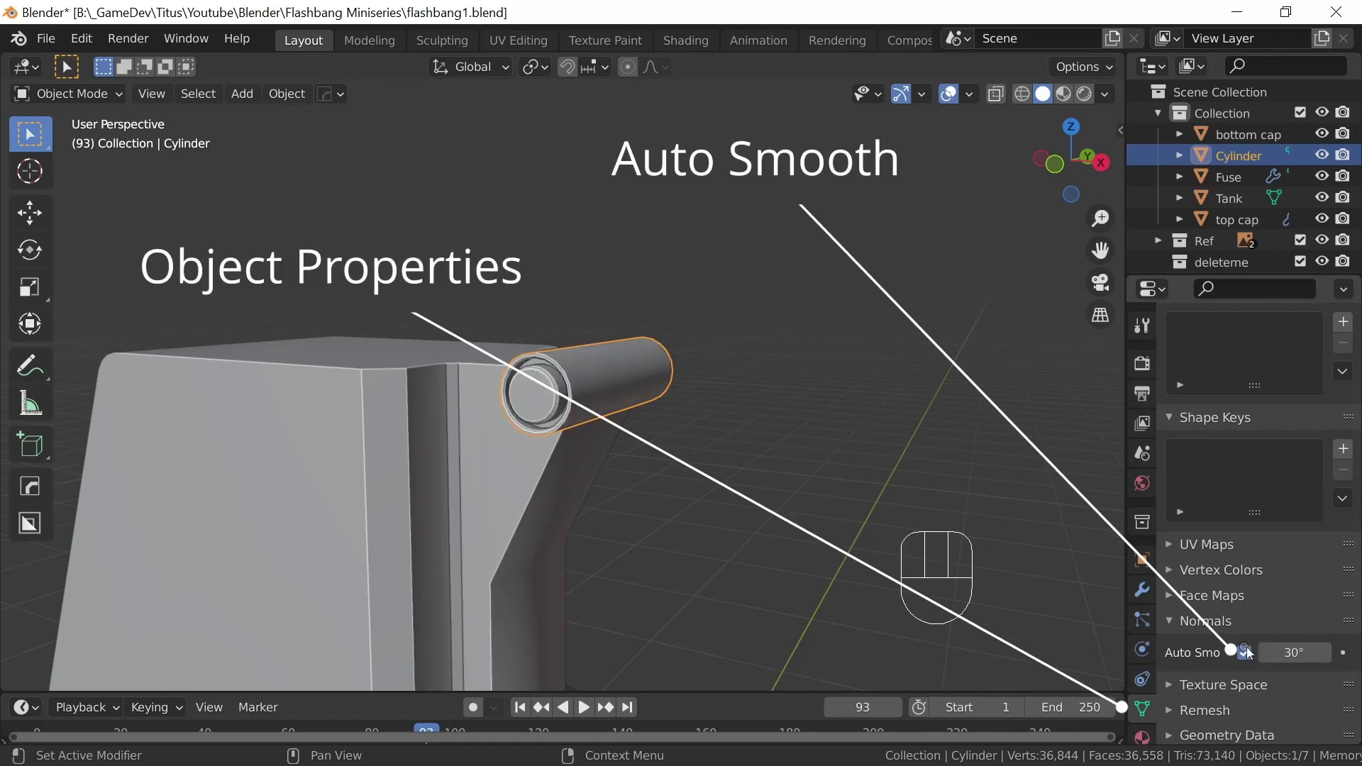
# Add a Mirror modifier to the pin cylinder with Axis, Bisect and Flip all set to Y only
pyautogui.moveTo(816, 414)
pyautogui.mouseDown(button='middle')
pyautogui.moveTo(645, 406)
pyautogui.moveTo(705, 428)
pyautogui.moveTo(627, 472)
pyautogui.moveTo(823, 480)
pyautogui.moveTo(927, 436)
pyautogui.moveTo(740, 458)
pyautogui.mouseUp(button='middle')
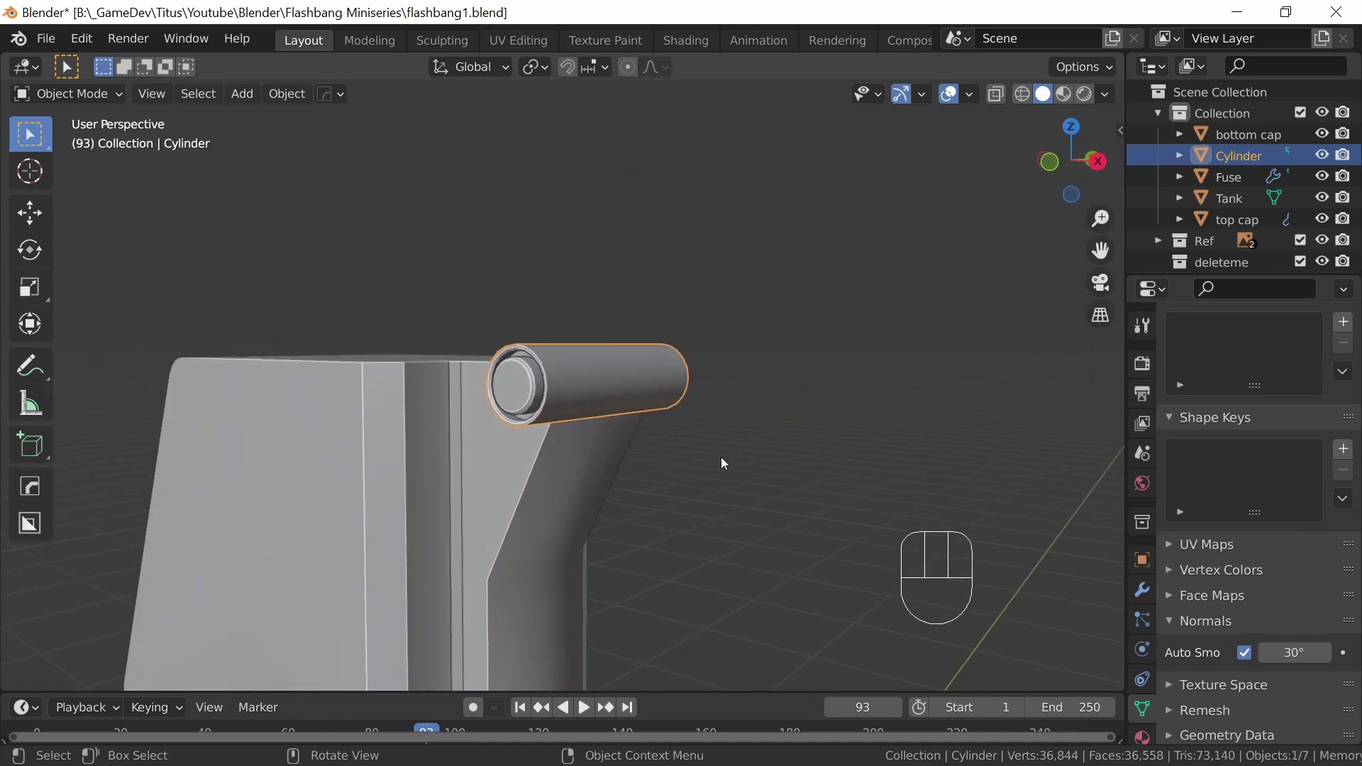
pyautogui.moveTo(823, 474); pyautogui.dragTo(654, 445, button='middle')
pyautogui.moveTo(775, 458); pyautogui.dragTo(802, 518, button='middle')
pyautogui.click(1141, 589)
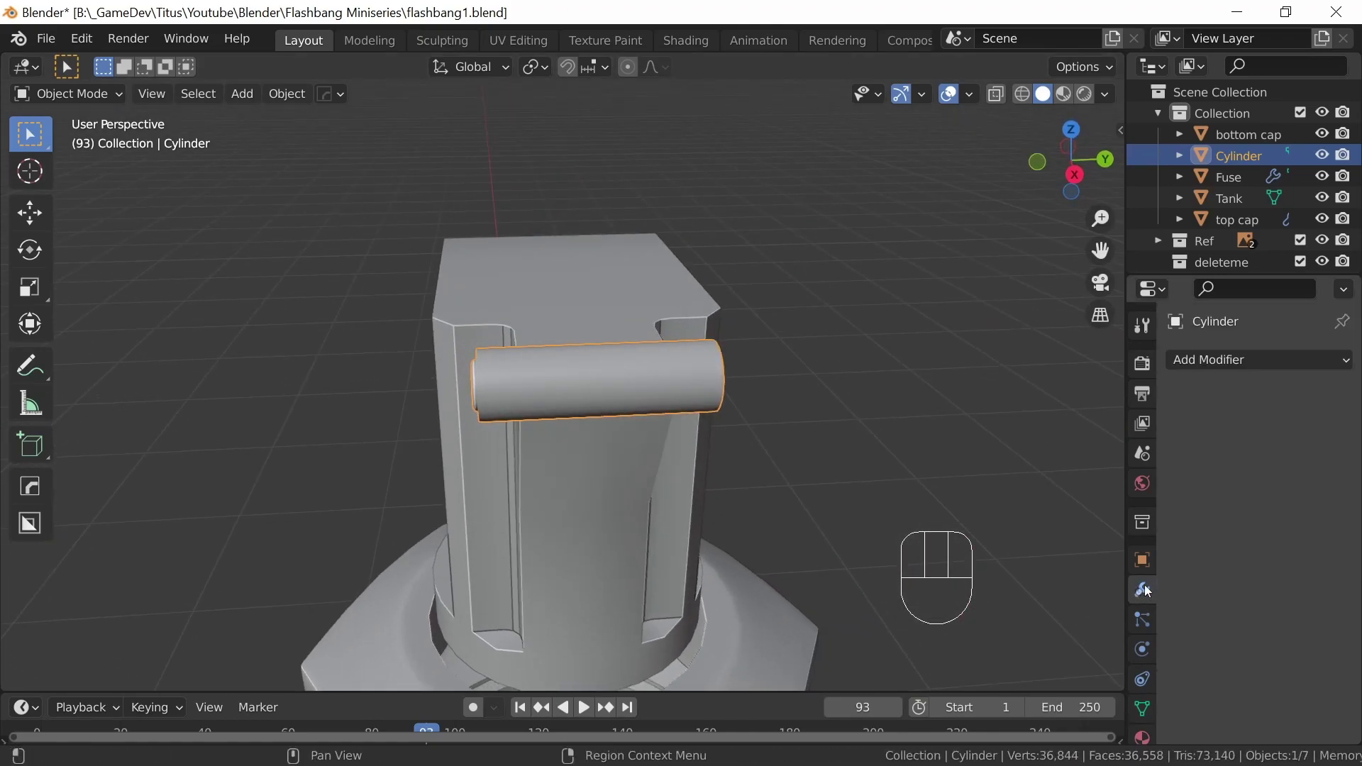
pyautogui.click(1242, 360)
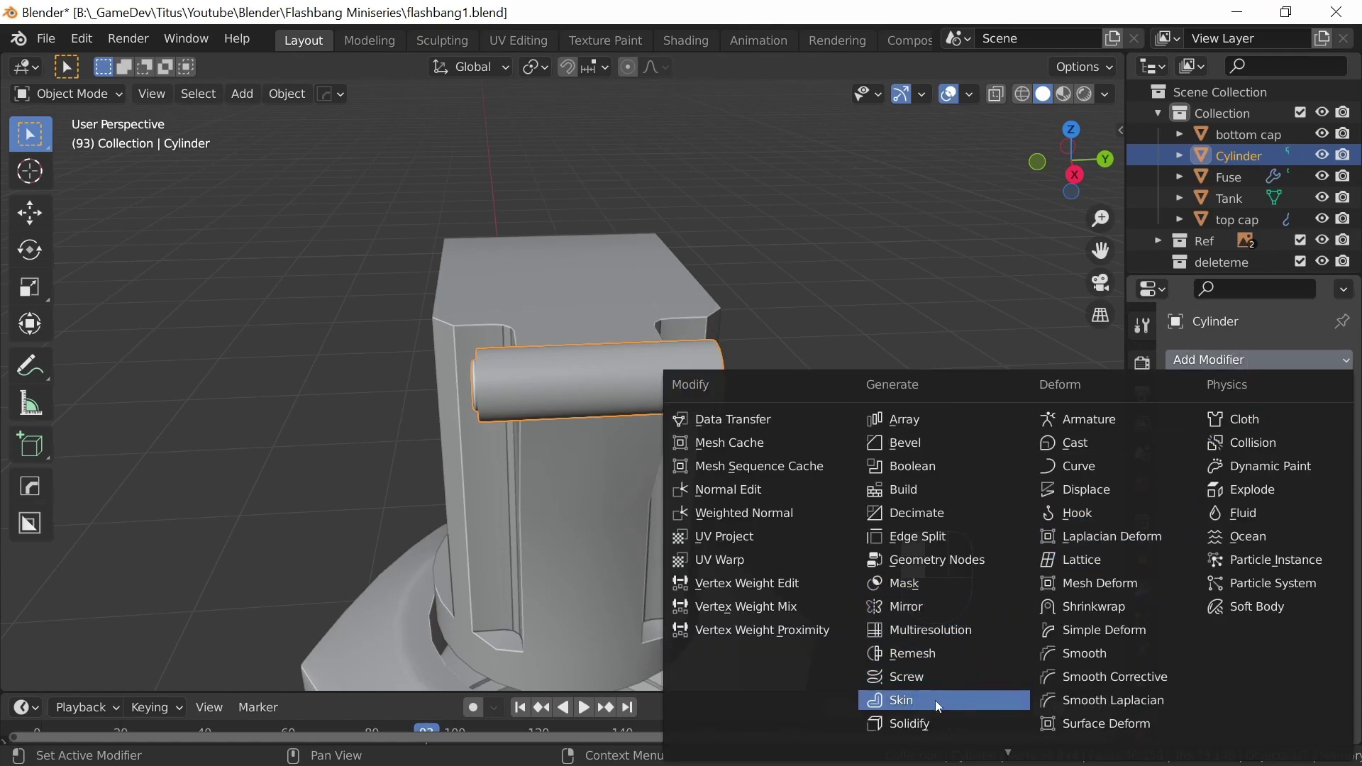
pyautogui.click(930, 607)
pyautogui.moveTo(788, 531); pyautogui.dragTo(568, 450, button='middle')
pyautogui.click(1281, 428)
pyautogui.click(1252, 428)
pyautogui.click(1283, 452)
pyautogui.click(1282, 471)
# Inspect the mirrored pin and compare its Mirror modifier settings with those of the fuse
pyautogui.moveTo(671, 546); pyautogui.dragTo(958, 501, button='middle')
pyautogui.keyDown('shift'); pyautogui.moveTo(660, 519); pyautogui.dragTo(833, 478, button='middle'); pyautogui.keyUp('shift')
pyautogui.keyDown('ctrl'); pyautogui.moveTo(724, 457); pyautogui.dragTo(702, 540, button='middle'); pyautogui.keyUp('ctrl')
pyautogui.moveTo(703, 541); pyautogui.dragTo(735, 543, button='middle')
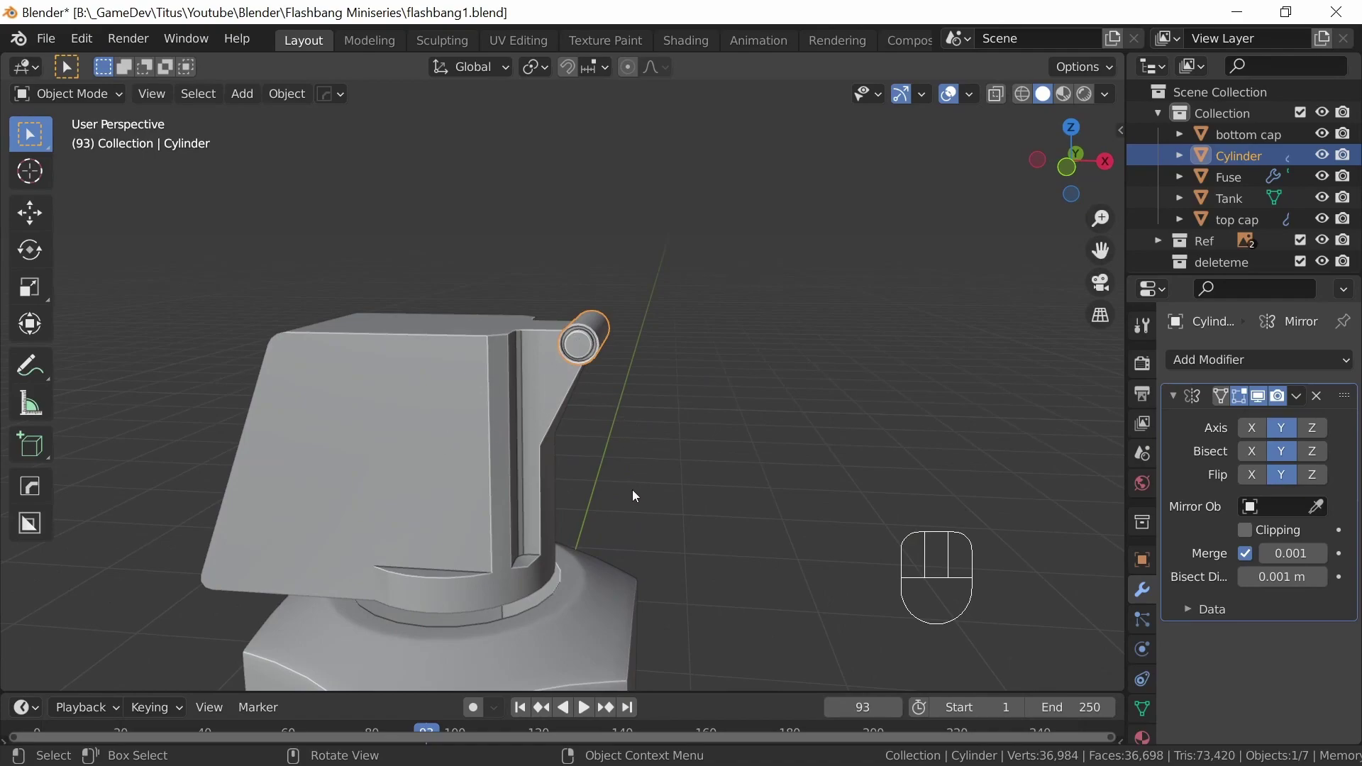
pyautogui.click(428, 471)
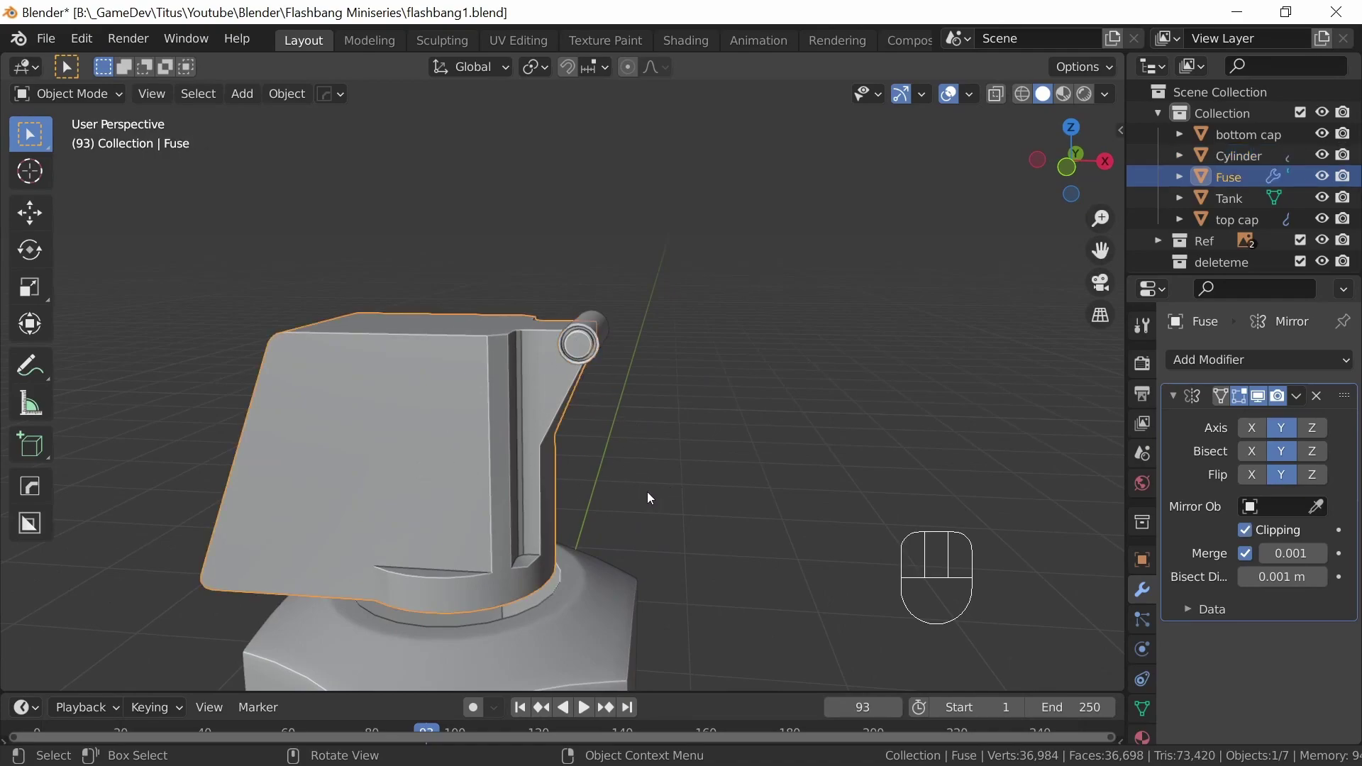
pyautogui.click(594, 320)
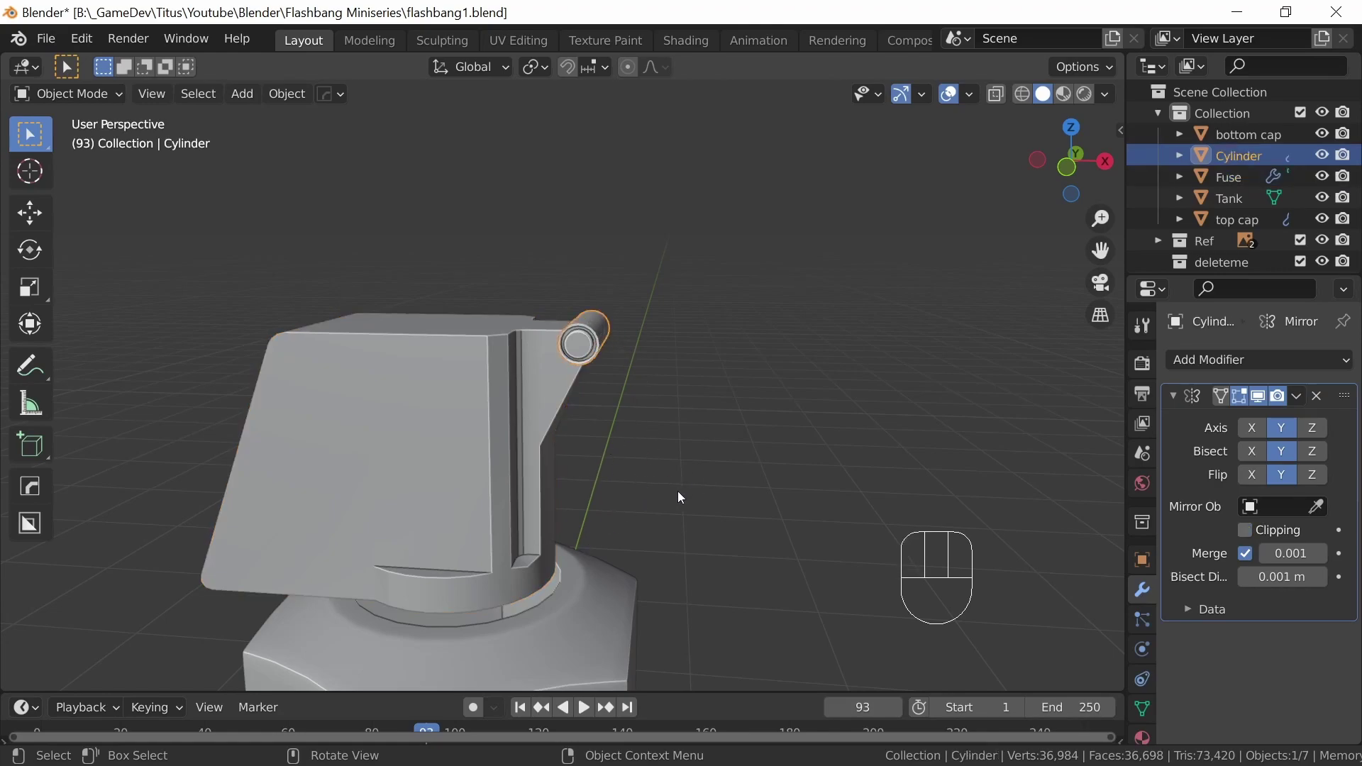
pyautogui.moveTo(644, 509); pyautogui.dragTo(609, 522, button='middle')
pyautogui.keyDown('shift'); pyautogui.moveTo(609, 522); pyautogui.dragTo(732, 514, button='middle'); pyautogui.keyUp('shift')
pyautogui.moveTo(730, 513); pyautogui.dragTo(689, 498, button='middle')
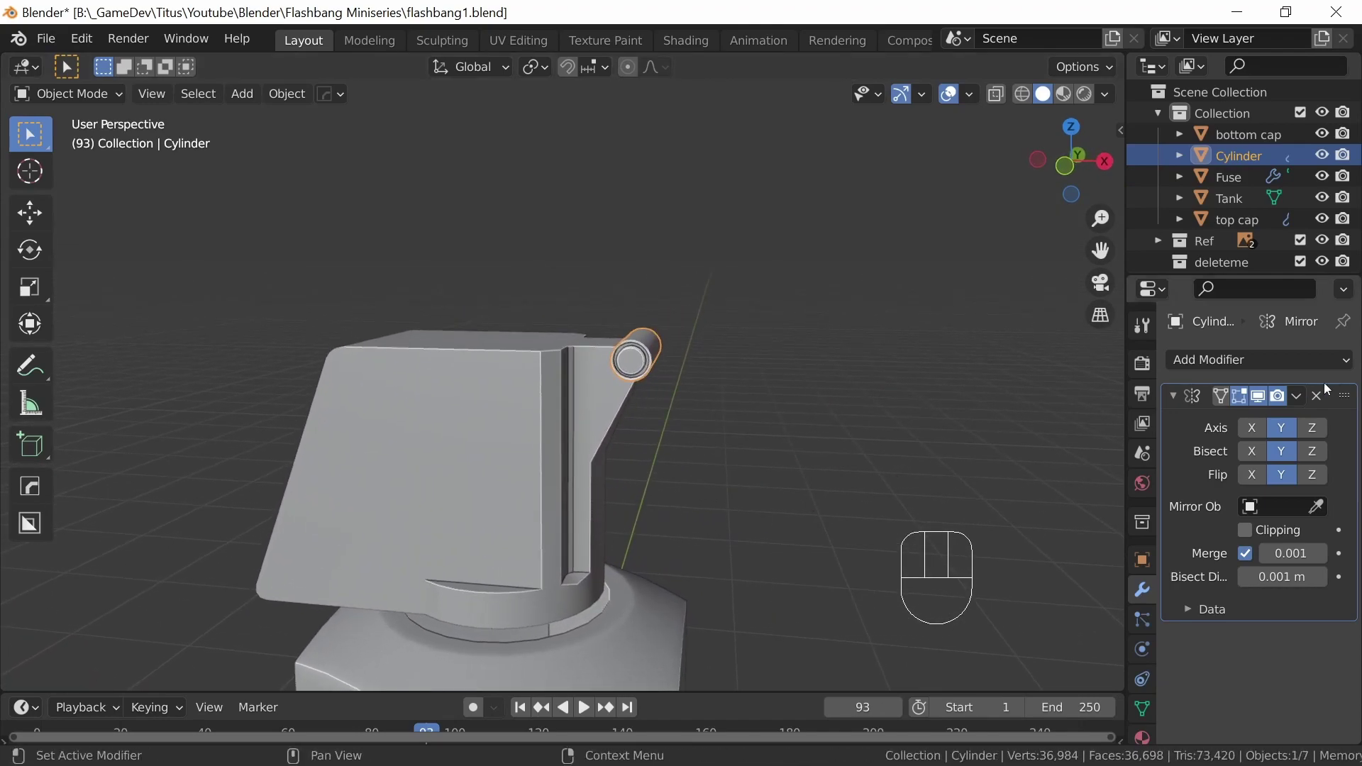
# Apply the Mirror modifier on the pin cylinder and the one on the fuse
pyautogui.click(1301, 399)
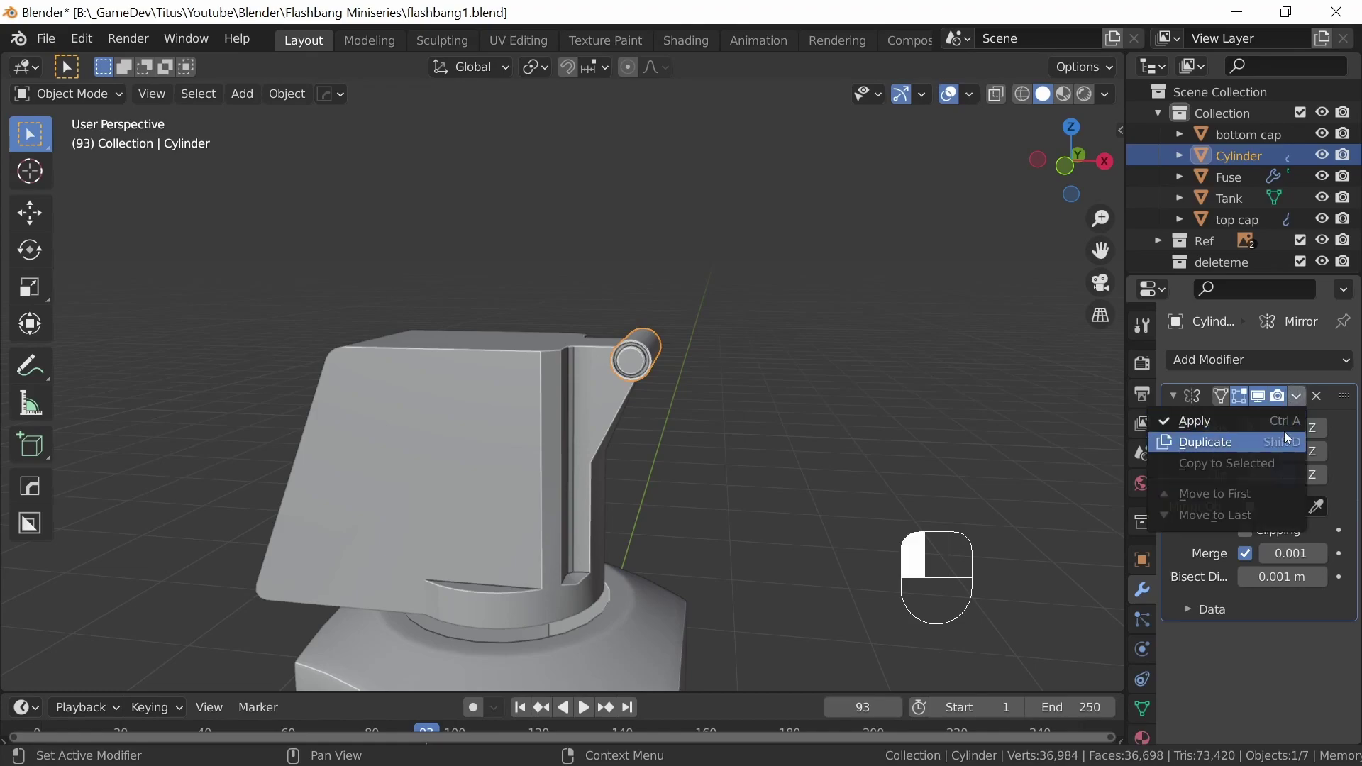
pyautogui.click(1232, 417)
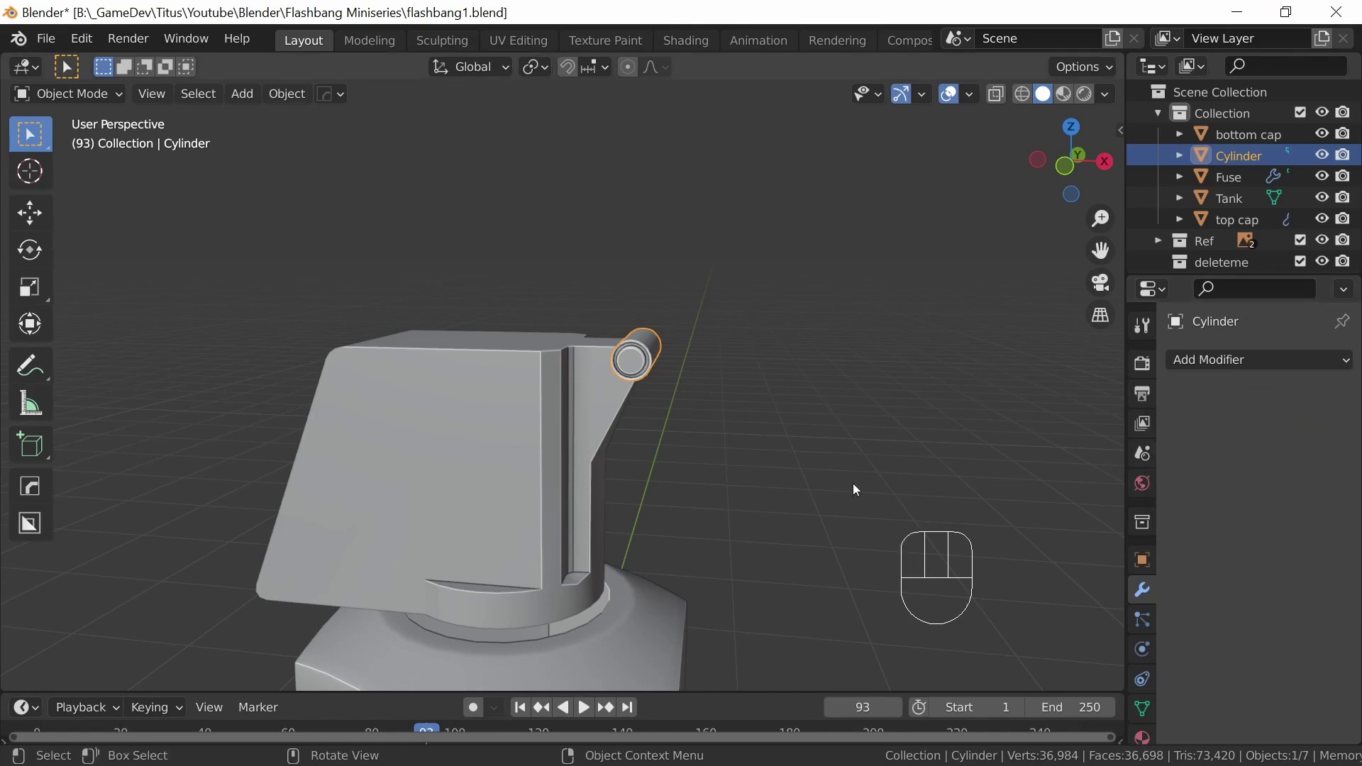
pyautogui.click(488, 474)
pyautogui.click(1297, 396)
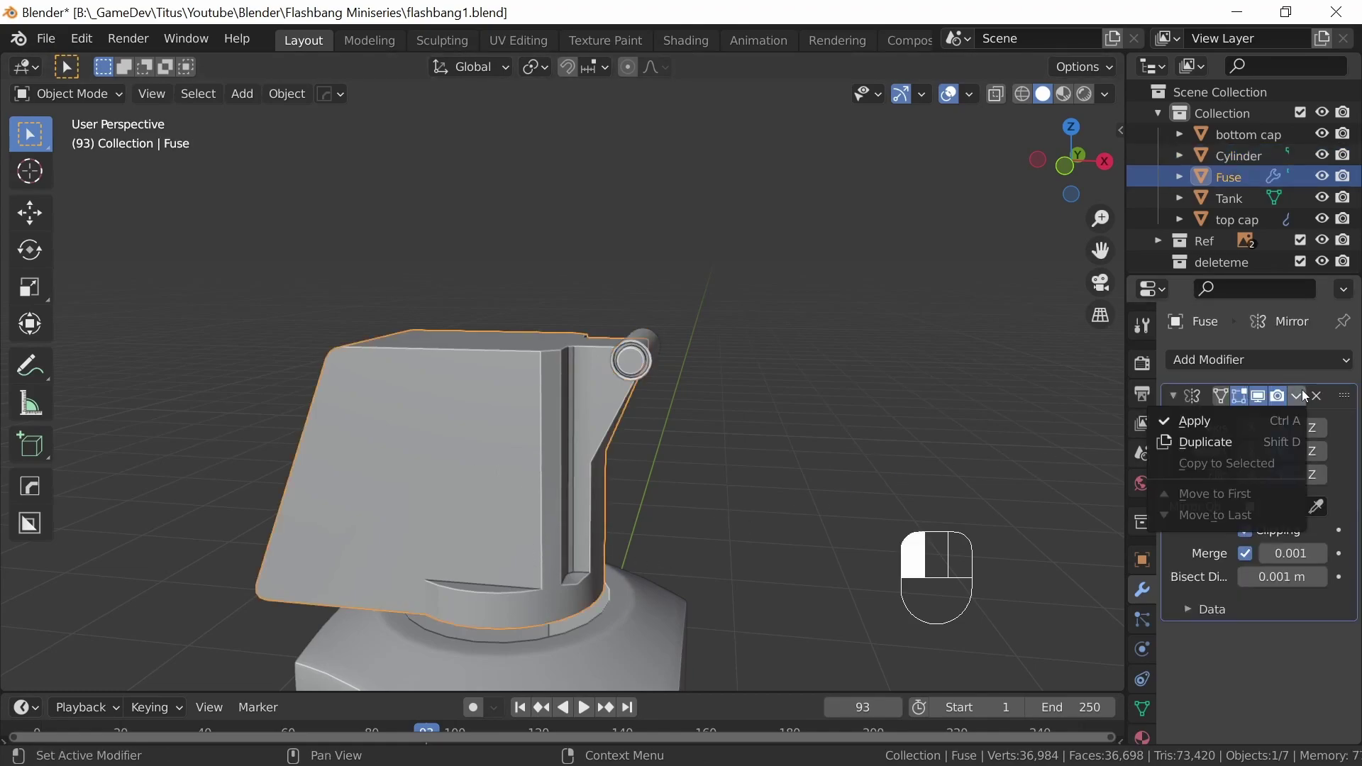
pyautogui.click(1256, 419)
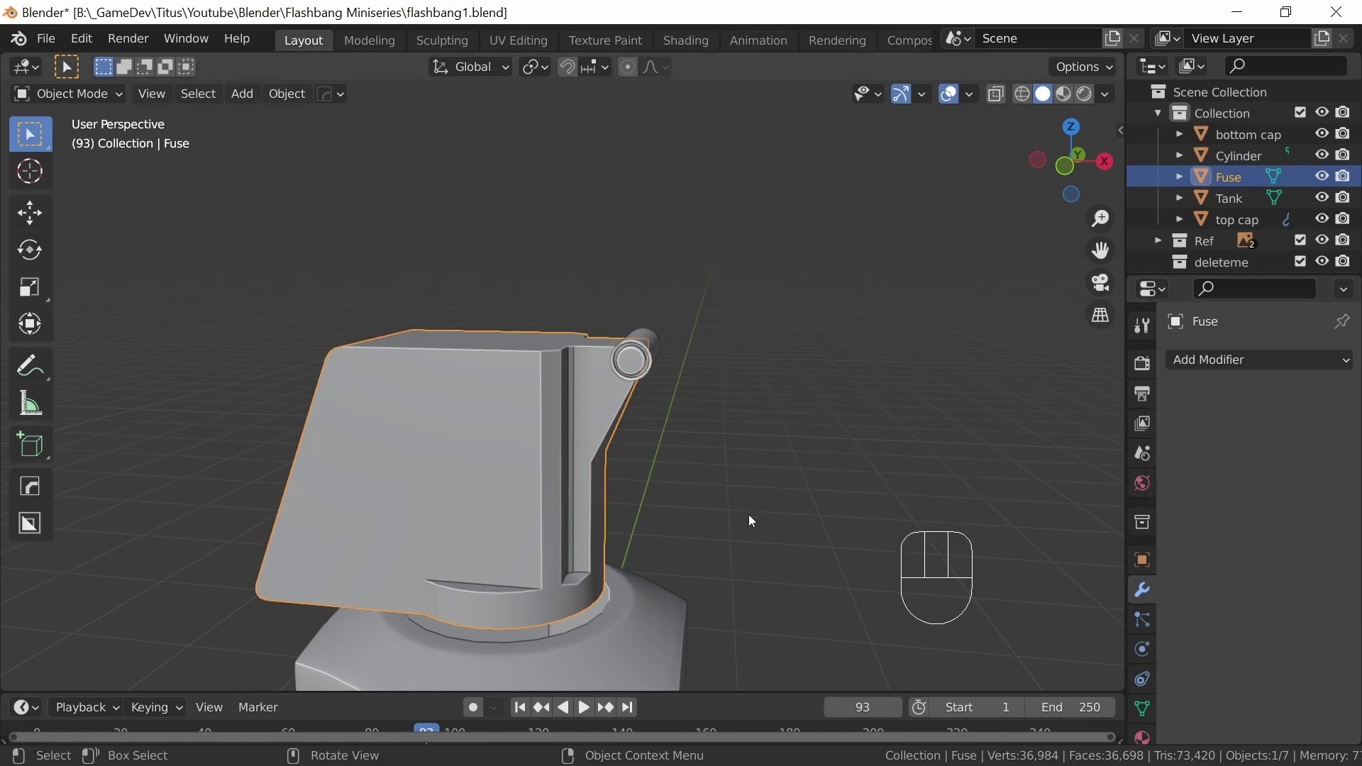
# Select the pin cylinder, add the fuse as the active object, and join them with a HardOps Union boolean
pyautogui.click(650, 361)
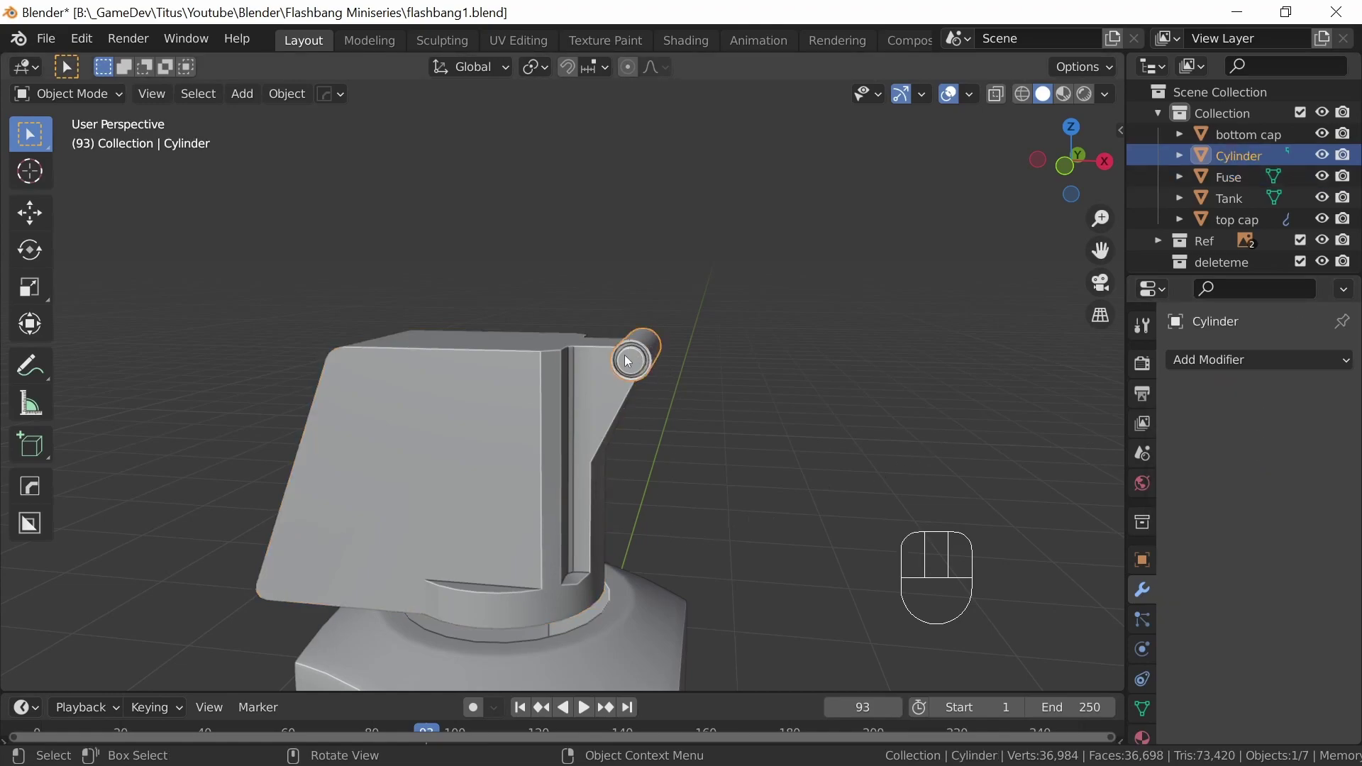
pyautogui.moveTo(676, 368); pyautogui.dragTo(652, 344, button='middle')
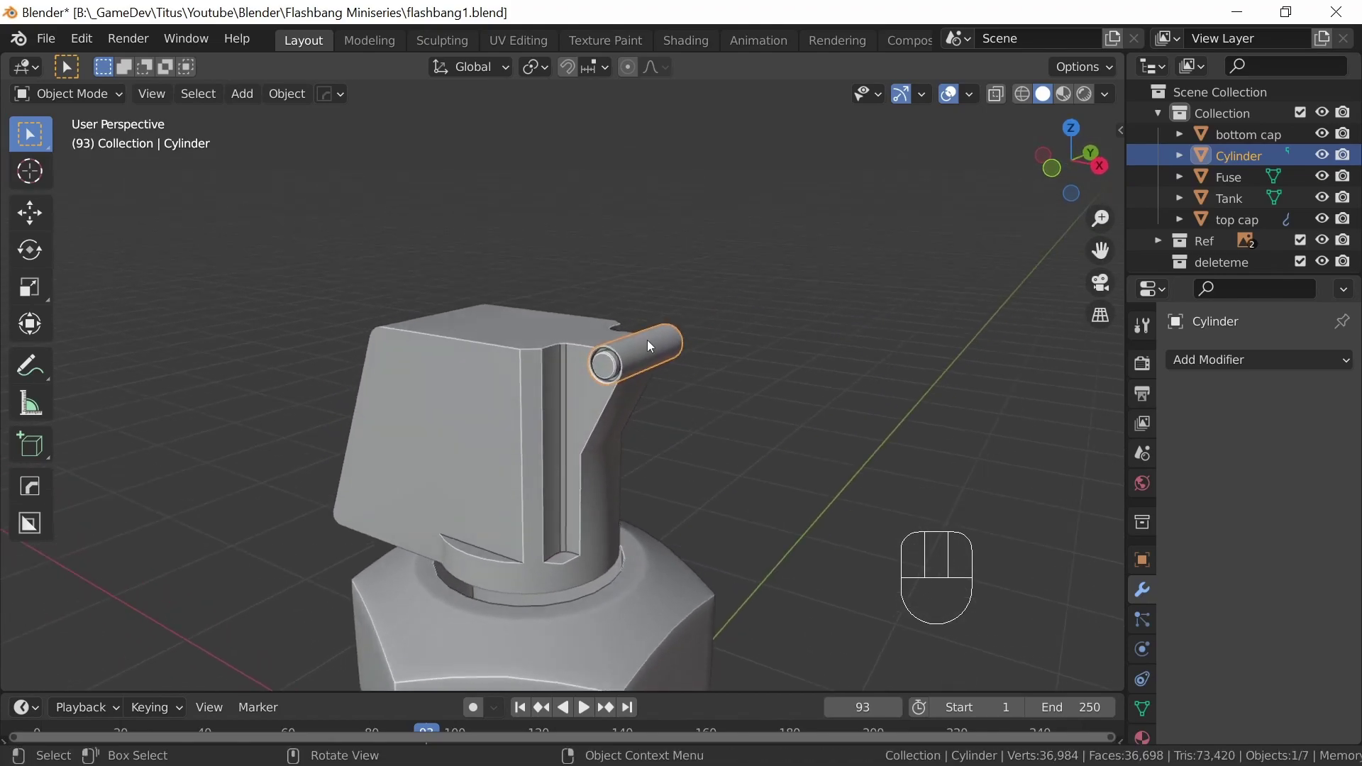
pyautogui.keyDown('shift'); pyautogui.click(510, 425); pyautogui.keyUp('shift')
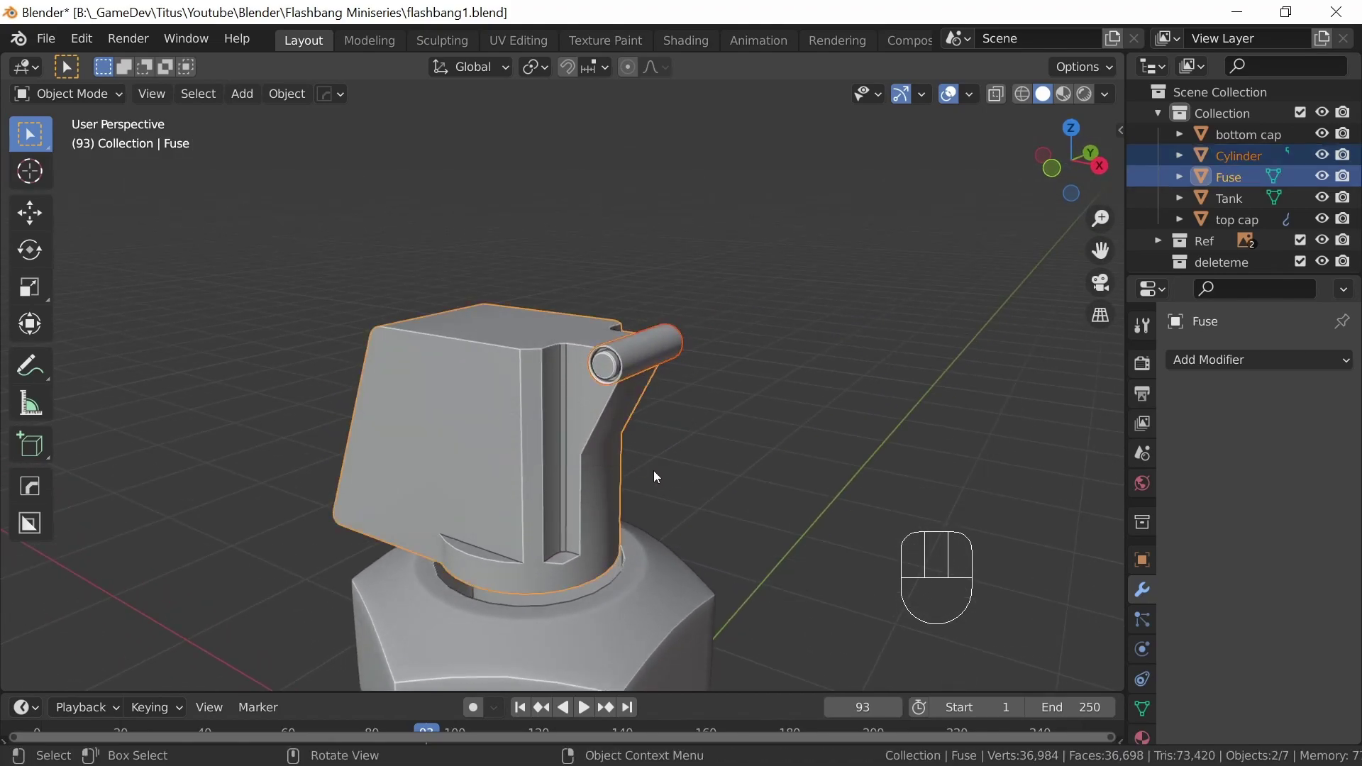
pyautogui.moveTo(597, 478); pyautogui.dragTo(651, 366, button='middle')
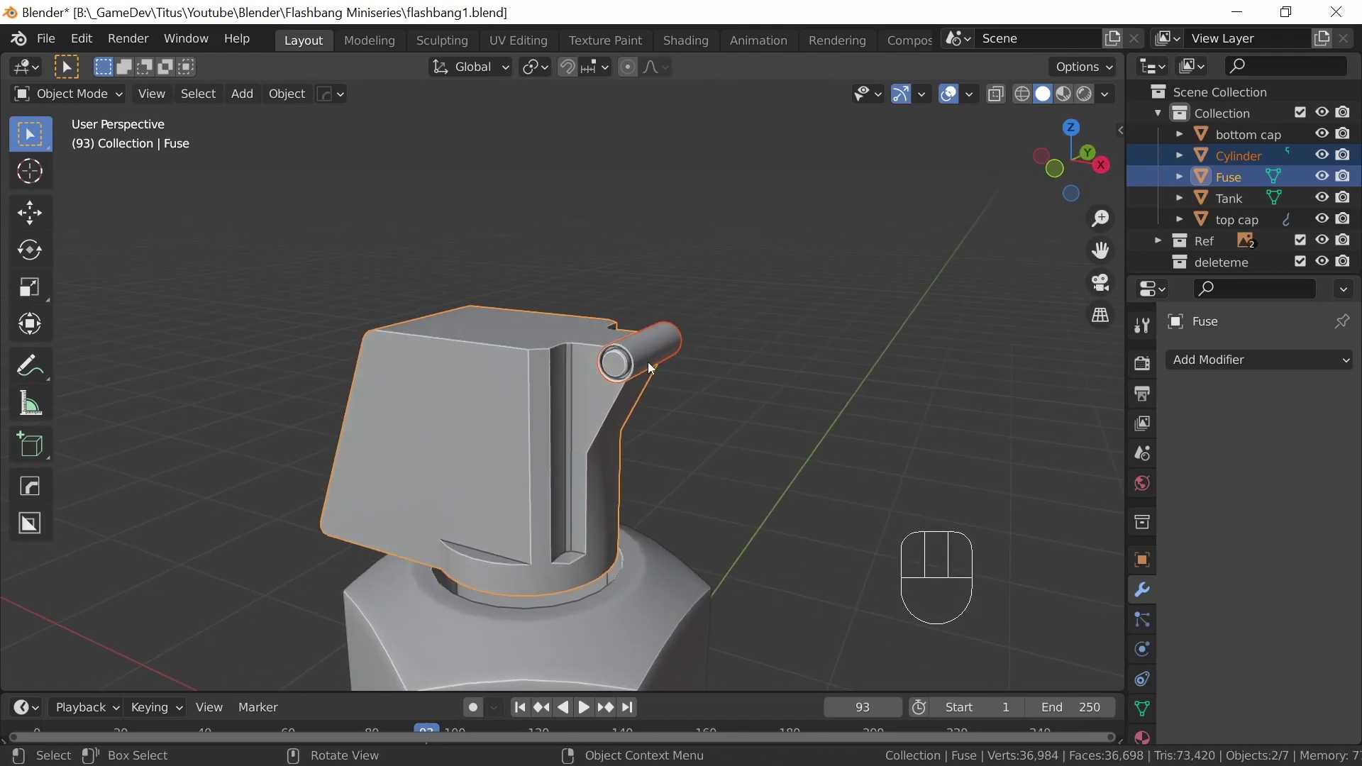
pyautogui.press('q')
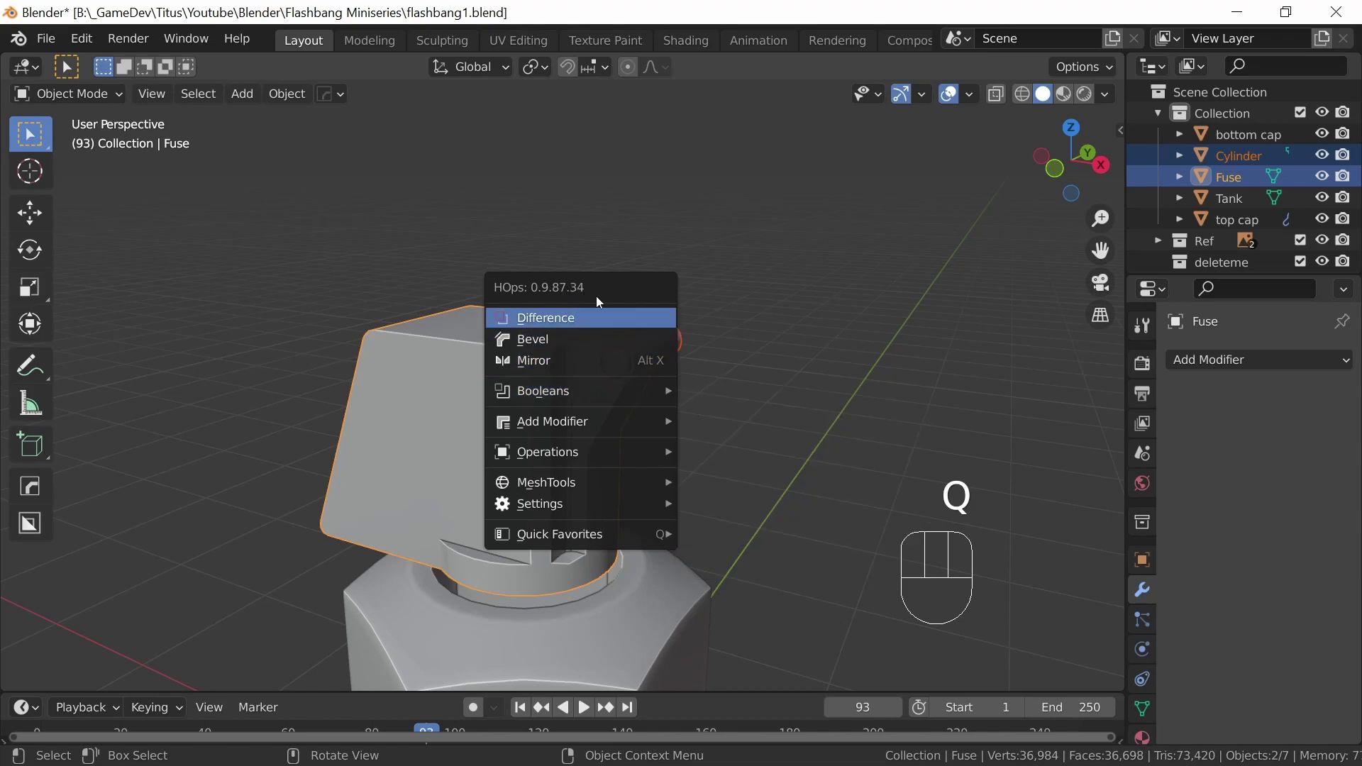
pyautogui.moveTo(586, 393)
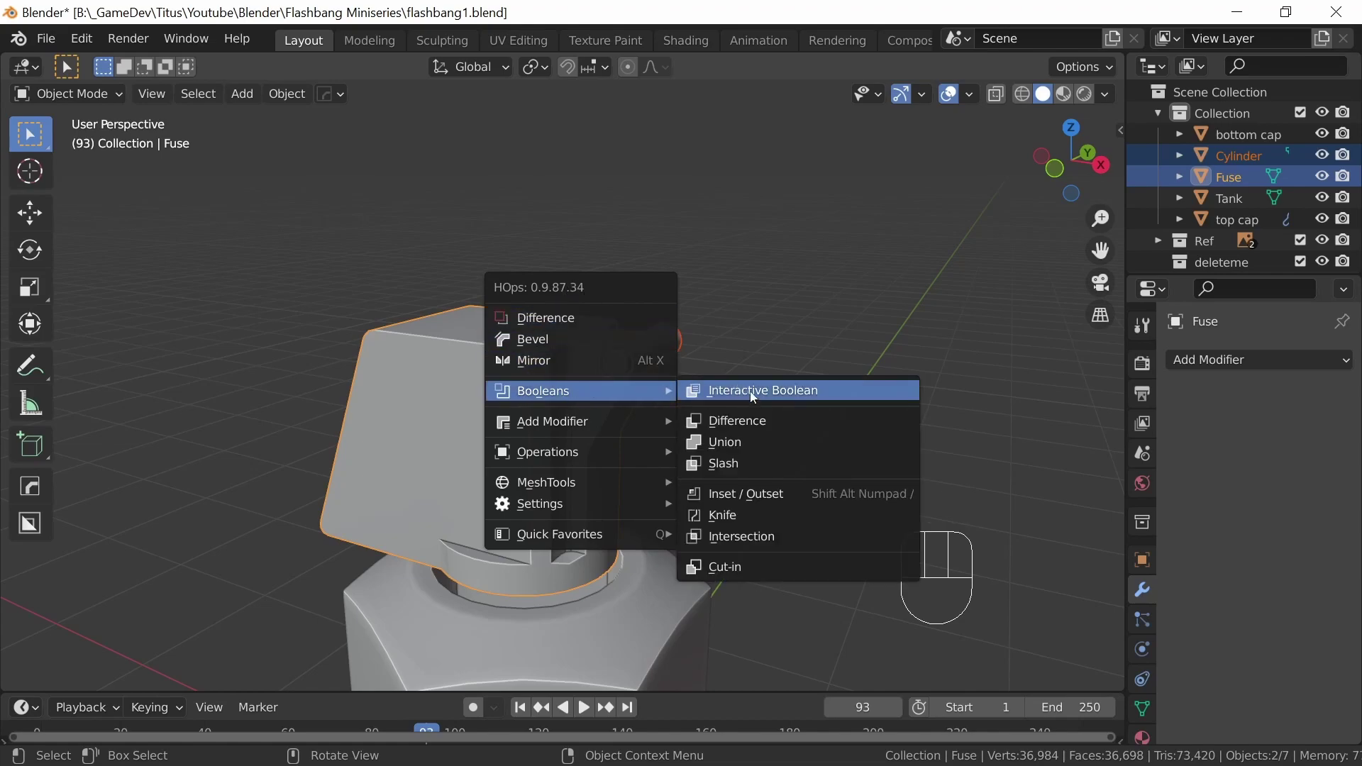
pyautogui.click(743, 445)
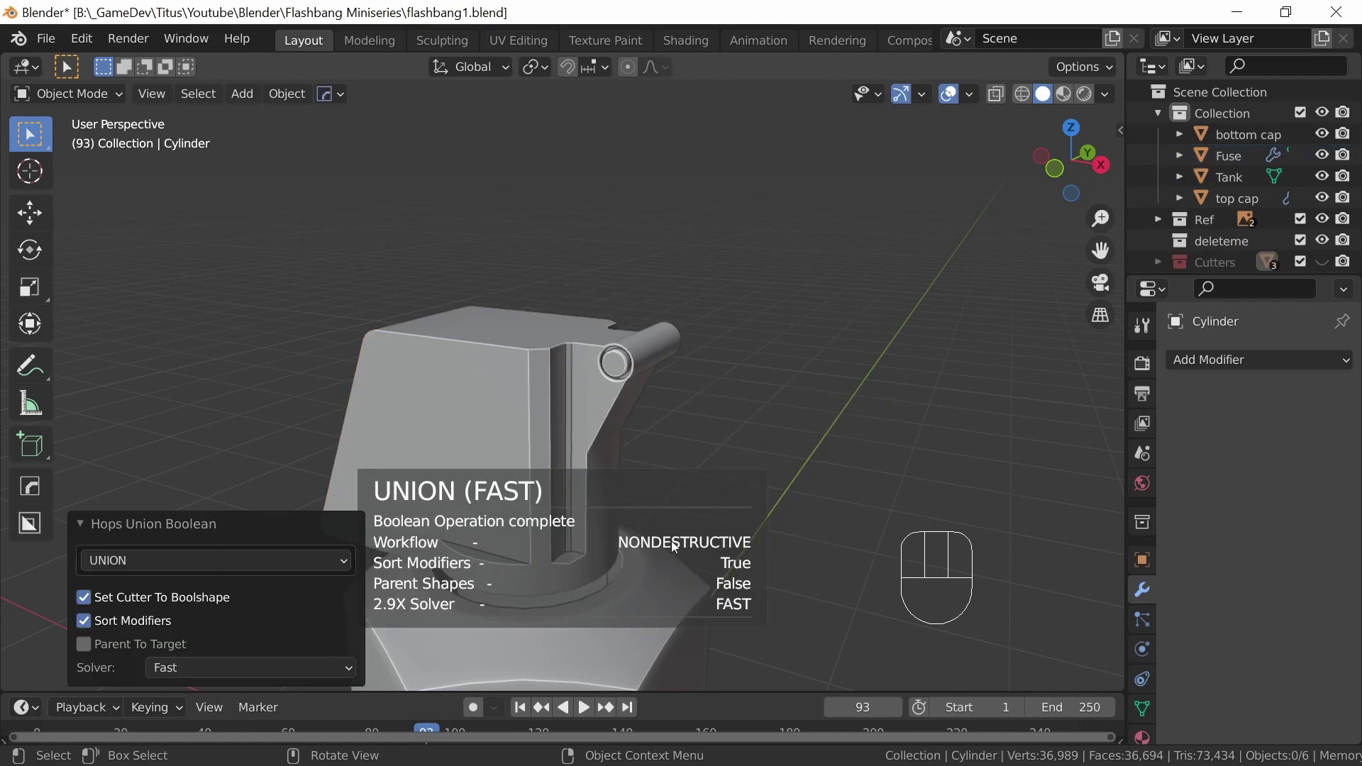
# Try the Exact solver on the union, examine the joint between pin and fuse, and return to the Fast solver
pyautogui.click(1259, 359)
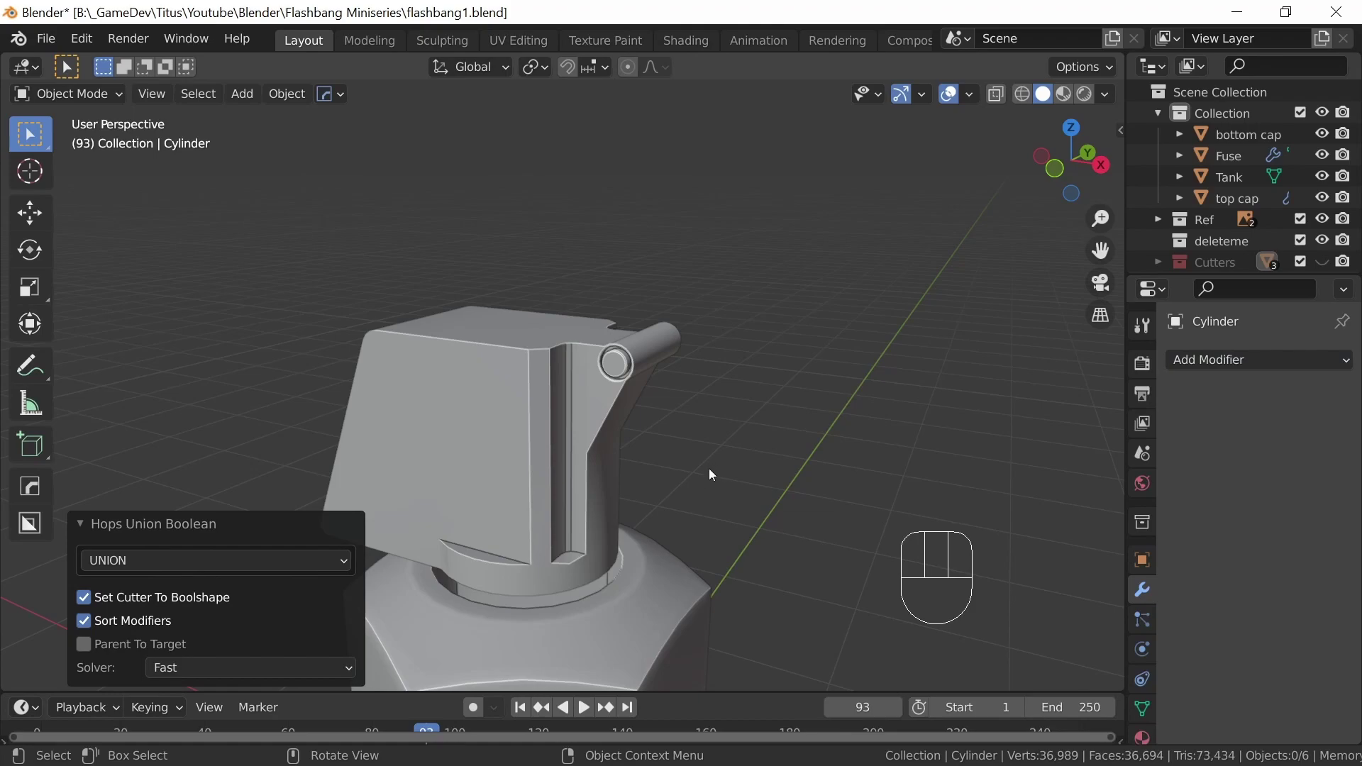
pyautogui.moveTo(719, 415); pyautogui.dragTo(706, 496, button='middle')
pyautogui.moveTo(726, 448); pyautogui.dragTo(662, 393, button='middle')
pyautogui.moveTo(566, 399); pyautogui.dragTo(600, 462, button='middle')
pyautogui.click(347, 668)
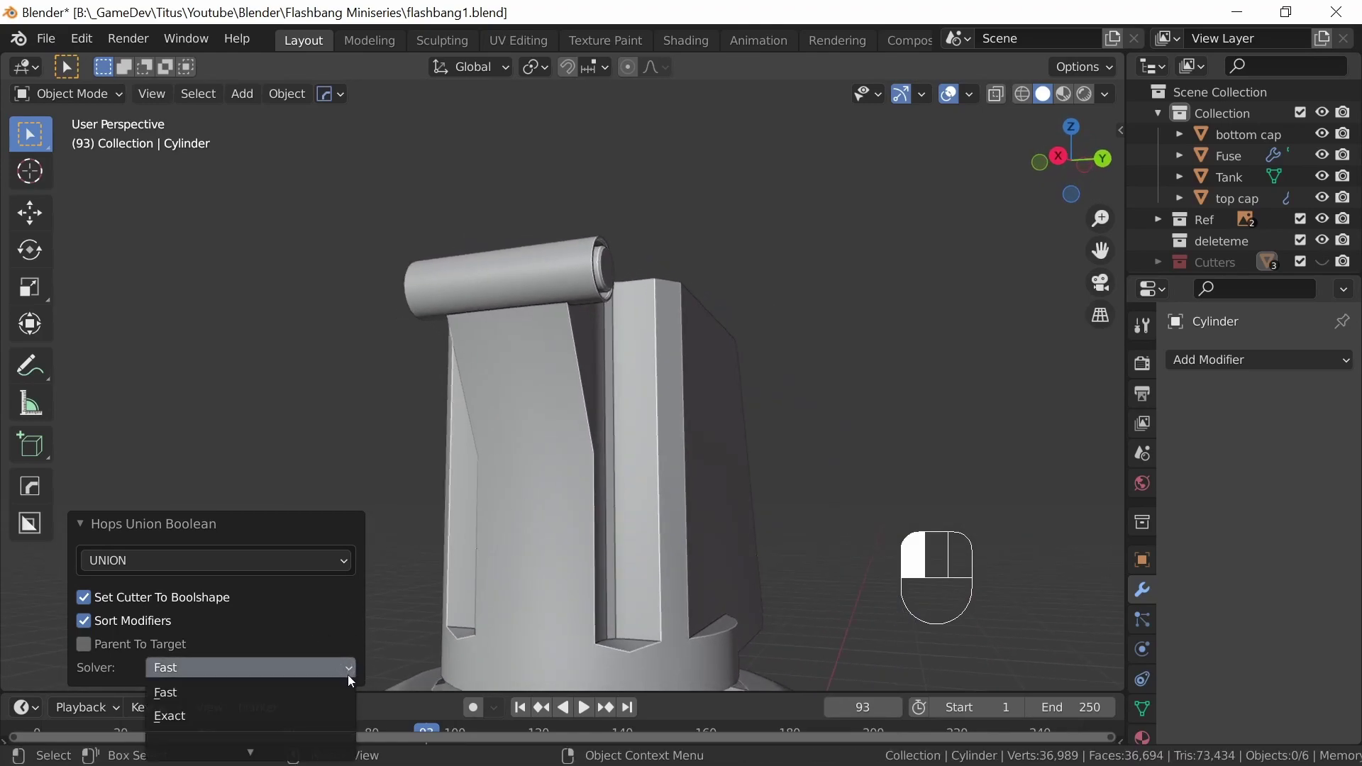
pyautogui.click(274, 716)
pyautogui.moveTo(508, 534); pyautogui.dragTo(613, 343, button='middle')
pyautogui.moveTo(520, 301); pyautogui.dragTo(573, 293, button='middle')
pyautogui.click(339, 660)
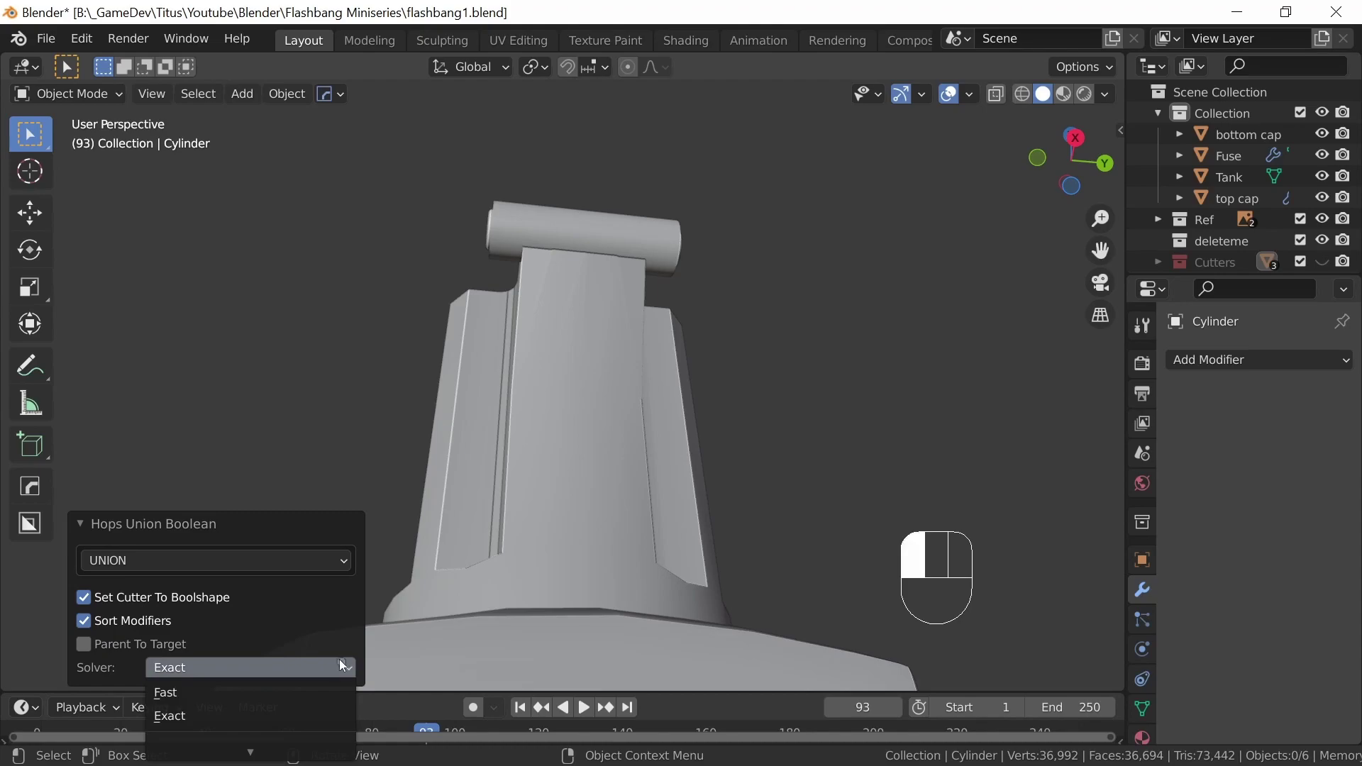
pyautogui.click(220, 689)
pyautogui.moveTo(564, 325); pyautogui.dragTo(637, 539, button='middle')
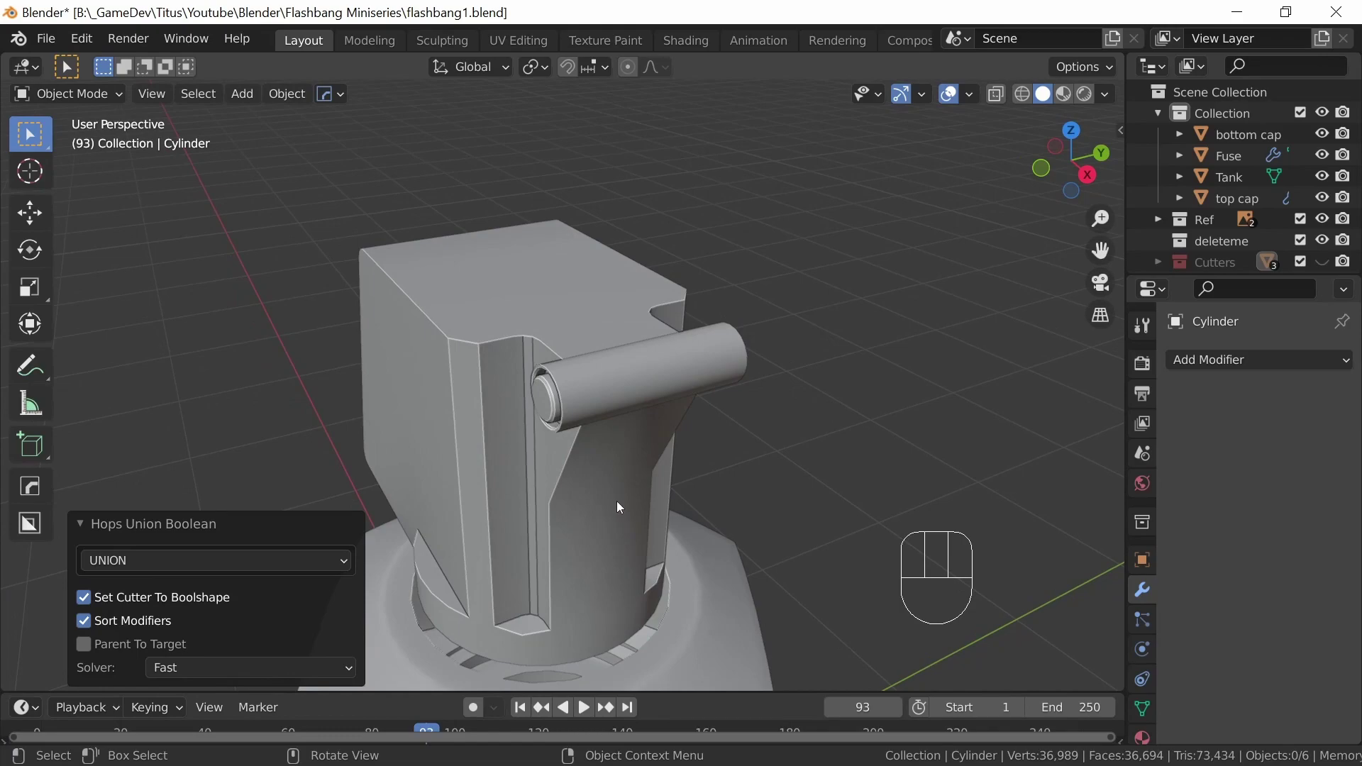
pyautogui.moveTo(633, 488); pyautogui.dragTo(547, 487, button='middle')
# Check the Boolean modifier's solver options on the fuse, apply the modifier, and leave the fuse selected
pyautogui.click(635, 437)
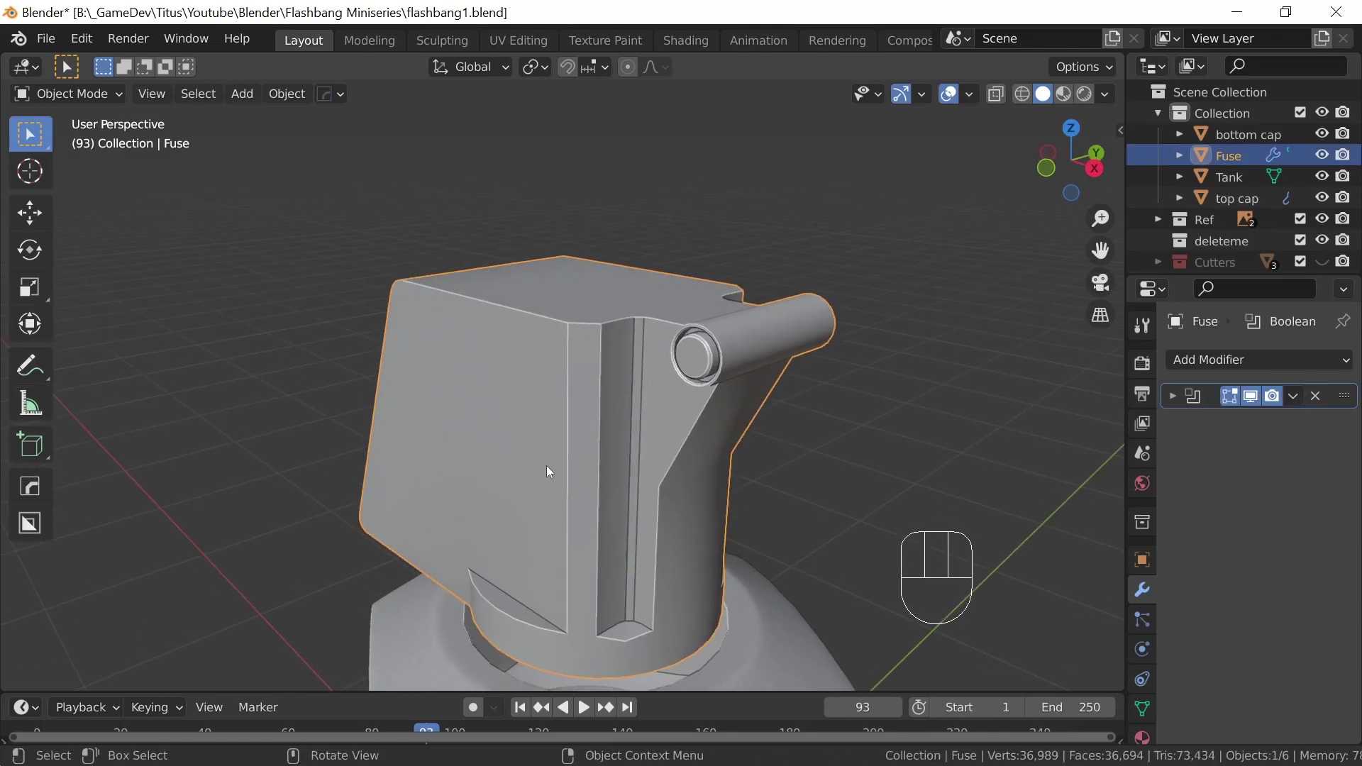
pyautogui.click(1295, 397)
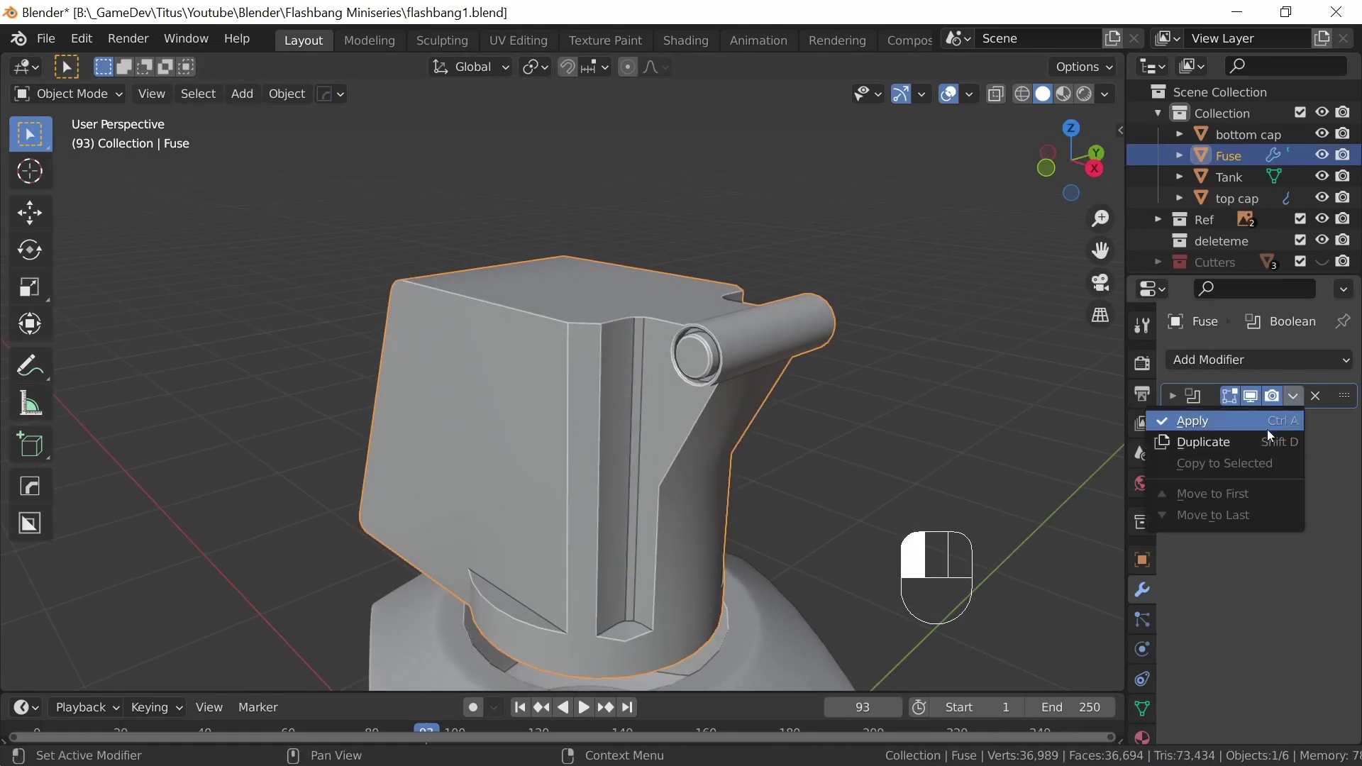
pyautogui.click(1174, 396)
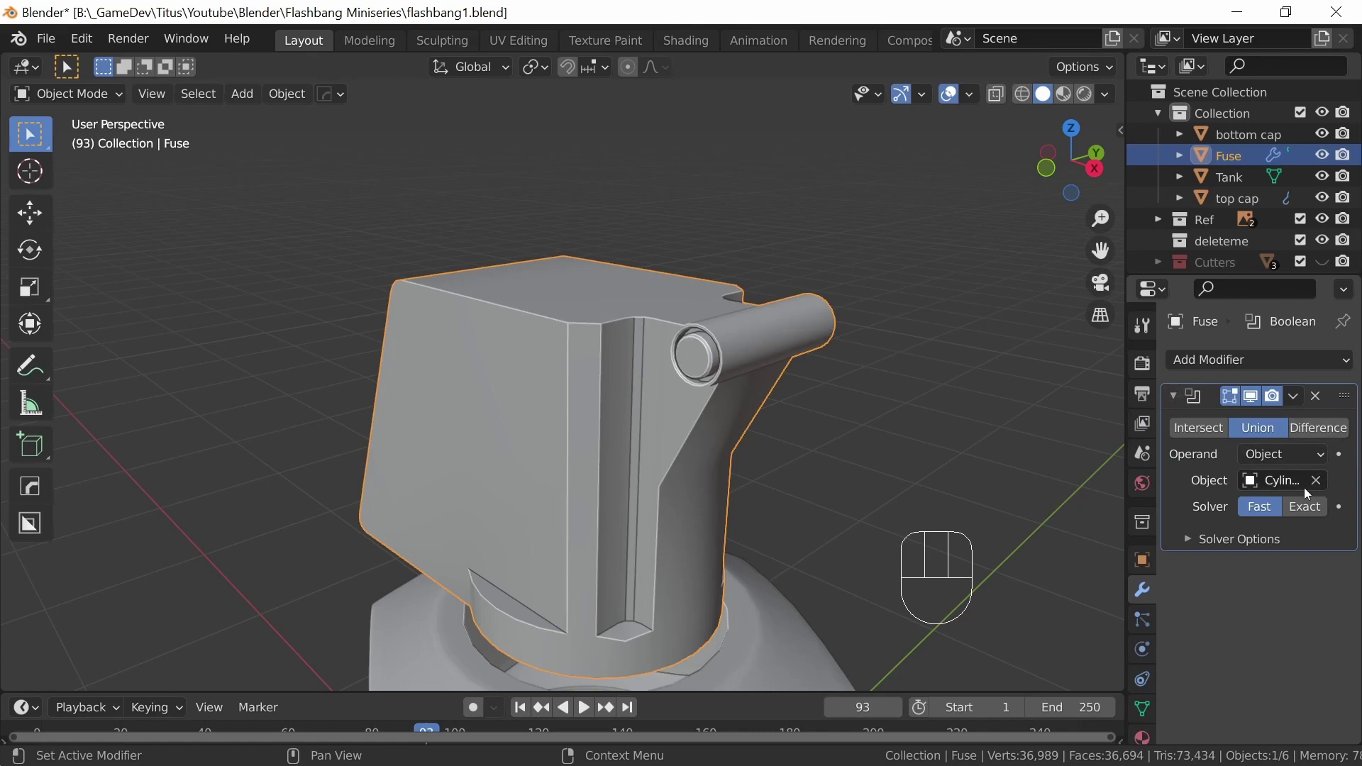
pyautogui.click(1189, 538)
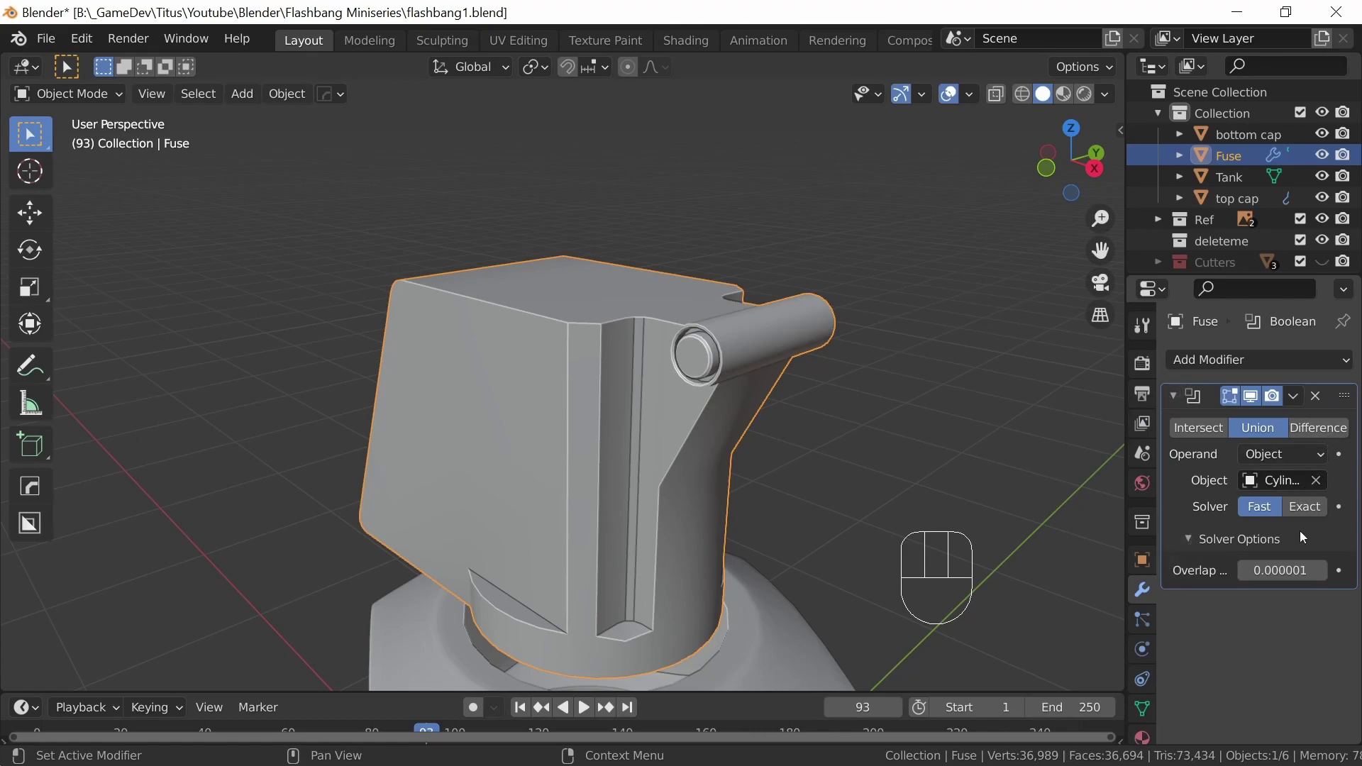
pyautogui.click(1294, 396)
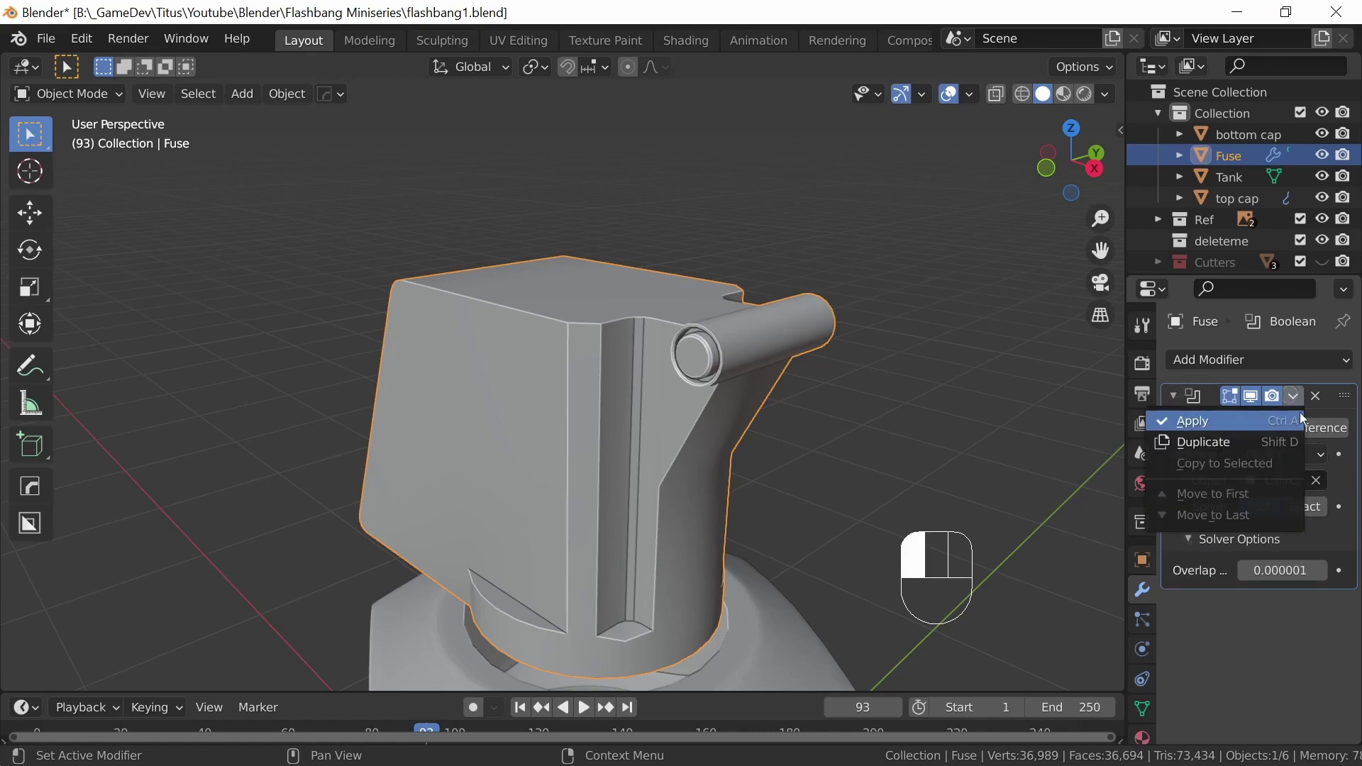
pyautogui.click(1254, 423)
pyautogui.click(860, 426)
pyautogui.click(667, 419)
pyautogui.click(903, 451)
pyautogui.click(563, 452)
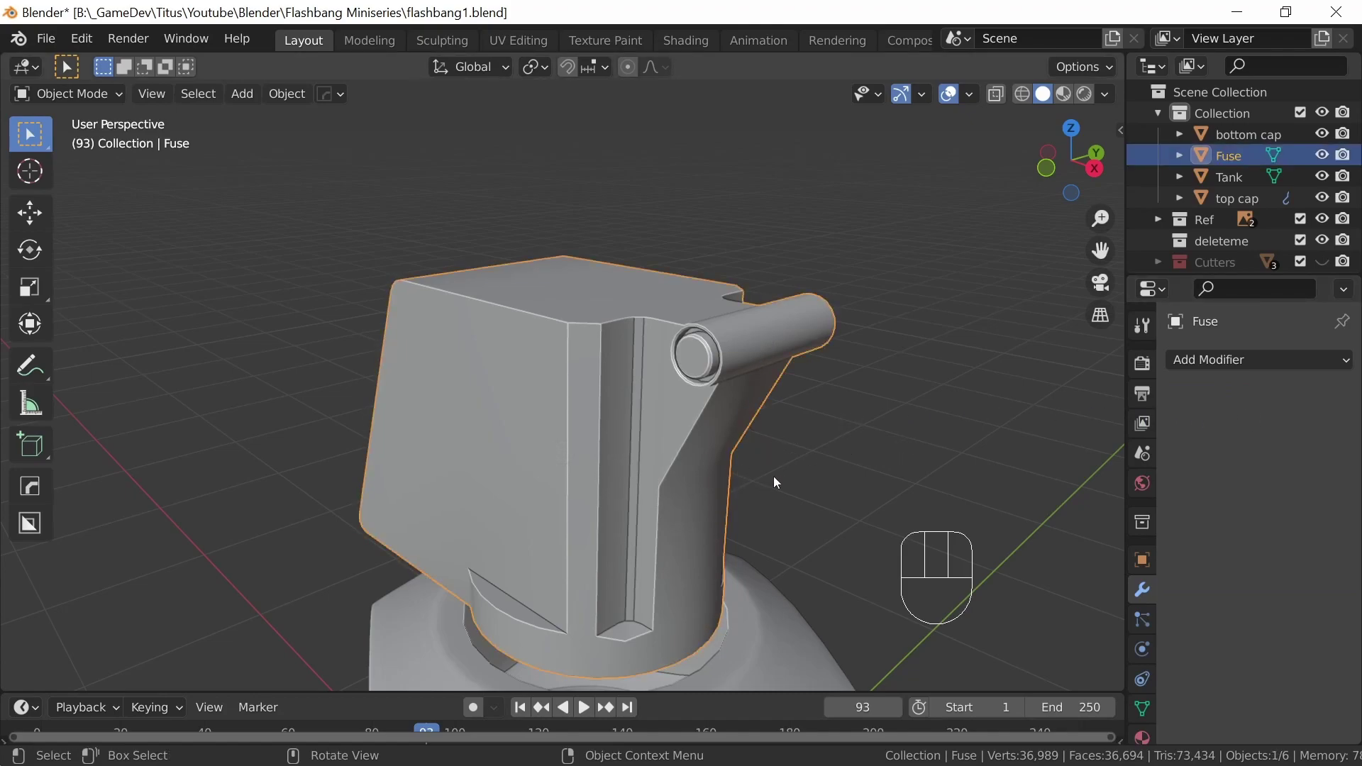
# Enter Edit Mode on the fuse and examine the mesh where the pin joins the body, using X-ray
pyautogui.press('g')
pyautogui.rightClick(866, 420)
pyautogui.keyDown('shift'); pyautogui.moveTo(935, 450); pyautogui.dragTo(816, 376, button='middle'); pyautogui.keyUp('shift')
pyautogui.press('Tab')
pyautogui.moveTo(888, 419); pyautogui.dragTo(844, 358, button='middle')
pyautogui.keyDown('shift'); pyautogui.moveTo(893, 406); pyautogui.dragTo(696, 379, button='middle'); pyautogui.keyUp('shift')
pyautogui.moveTo(700, 439); pyautogui.dragTo(699, 380, button='middle')
pyautogui.keyDown('shift'); pyautogui.moveTo(687, 368); pyautogui.dragTo(619, 559, button='middle'); pyautogui.keyUp('shift')
pyautogui.moveTo(636, 508); pyautogui.dragTo(579, 488, button='middle')
pyautogui.click(145, 93)
pyautogui.hotkey('alt', 'z')
pyautogui.keyDown('ctrl'); pyautogui.moveTo(505, 505); pyautogui.dragTo(548, 419, button='middle'); pyautogui.keyUp('ctrl')
pyautogui.keyDown('shift'); pyautogui.moveTo(545, 443); pyautogui.dragTo(628, 467, button='middle'); pyautogui.keyUp('shift')
pyautogui.moveTo(836, 513); pyautogui.dragTo(747, 494, button='middle')
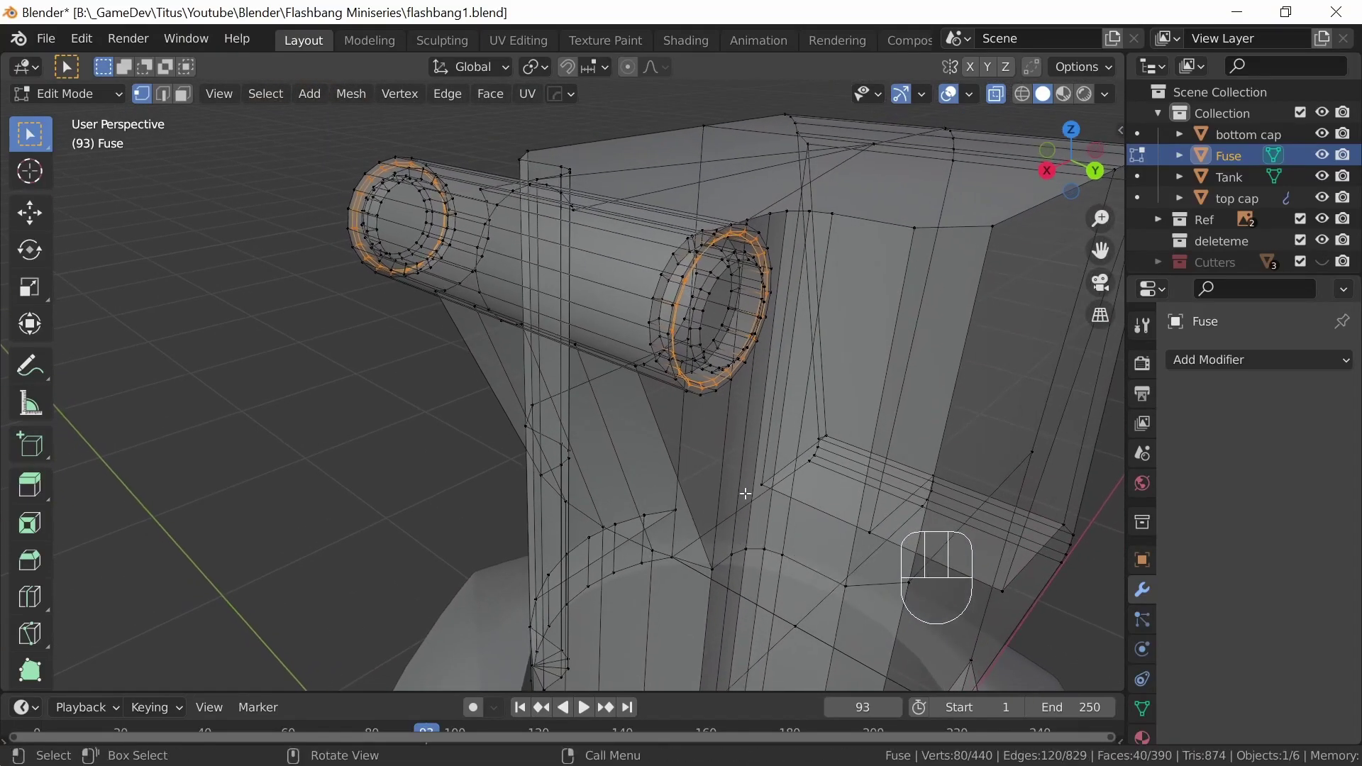
# Turn off X-ray and add one loop cut around the pin near one end, slid to a factor of -0.320
pyautogui.click(167, 93)
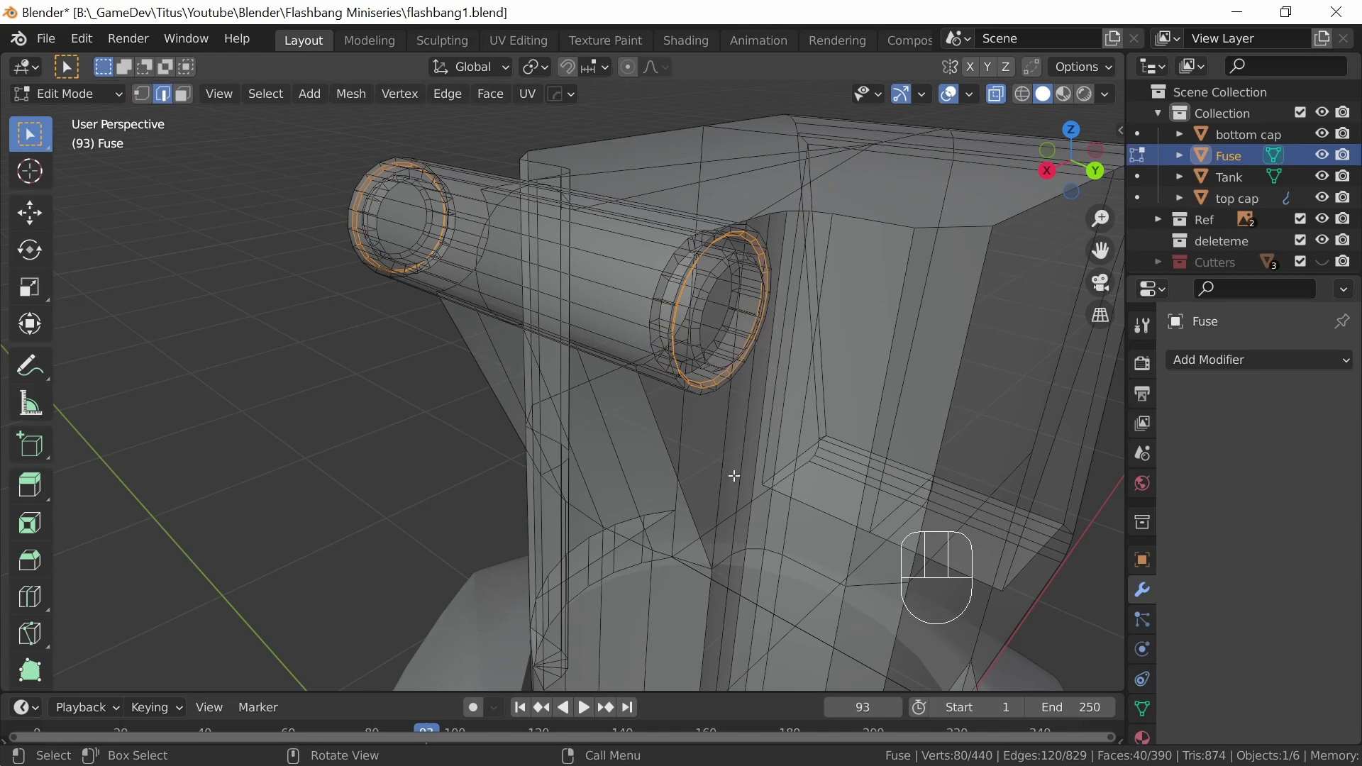
pyautogui.hotkey('alt', 'z')
pyautogui.moveTo(696, 467); pyautogui.dragTo(711, 332, button='middle')
pyautogui.keyDown('alt'); pyautogui.click(679, 458); pyautogui.keyUp('alt')
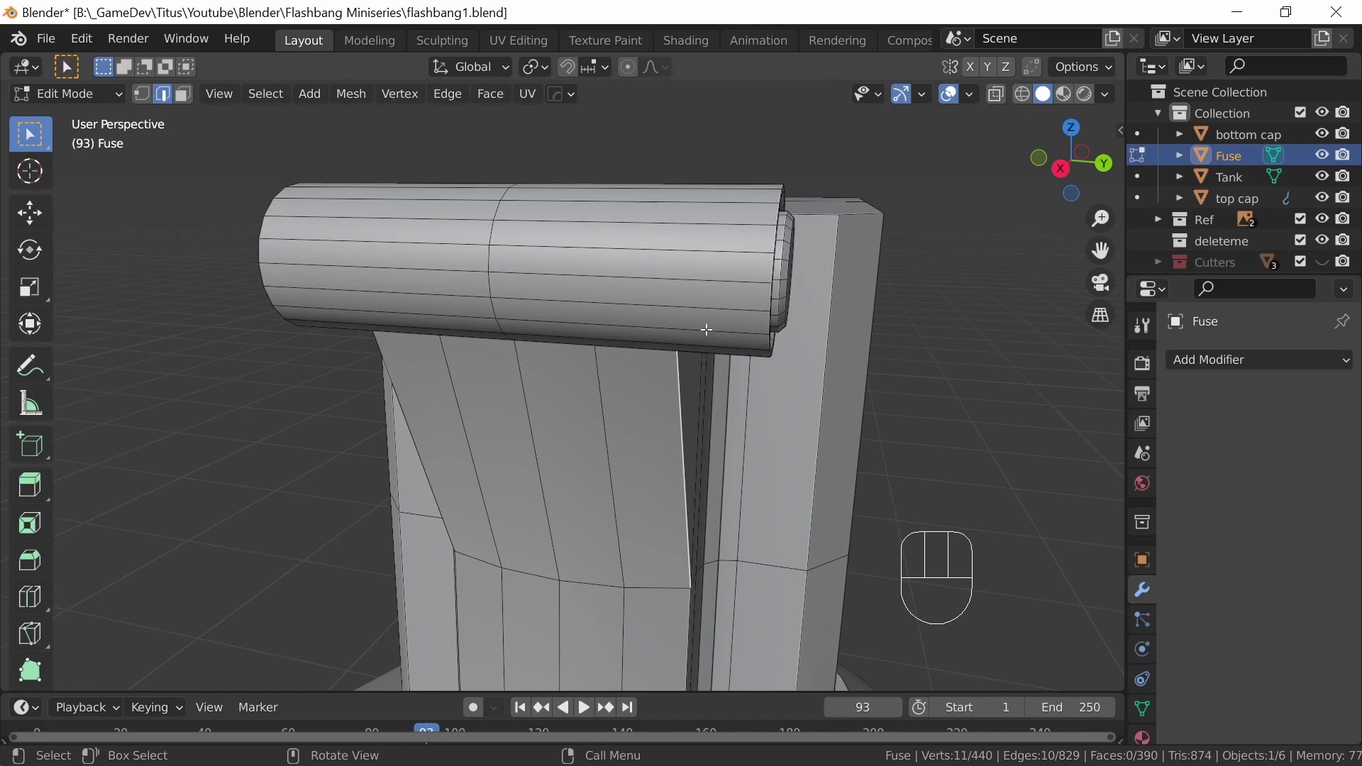
pyautogui.hotkey('ctrl', 'r')
pyautogui.click(668, 294)
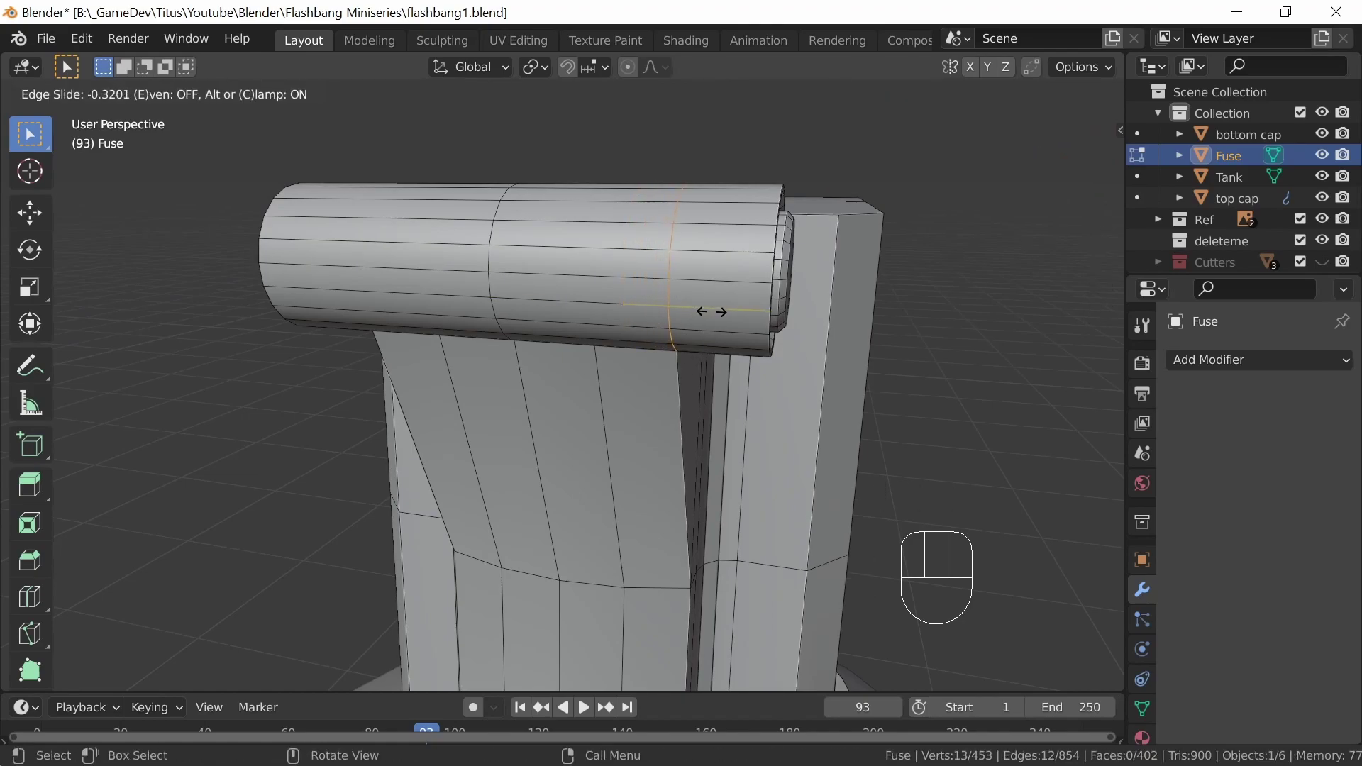
pyautogui.click(711, 312)
# Edge-slide the new pin loop into line with the adjacent corner of the fuse body
pyautogui.keyDown('ctrl'); pyautogui.moveTo(736, 396); pyautogui.dragTo(810, 319, button='middle'); pyautogui.keyUp('ctrl')
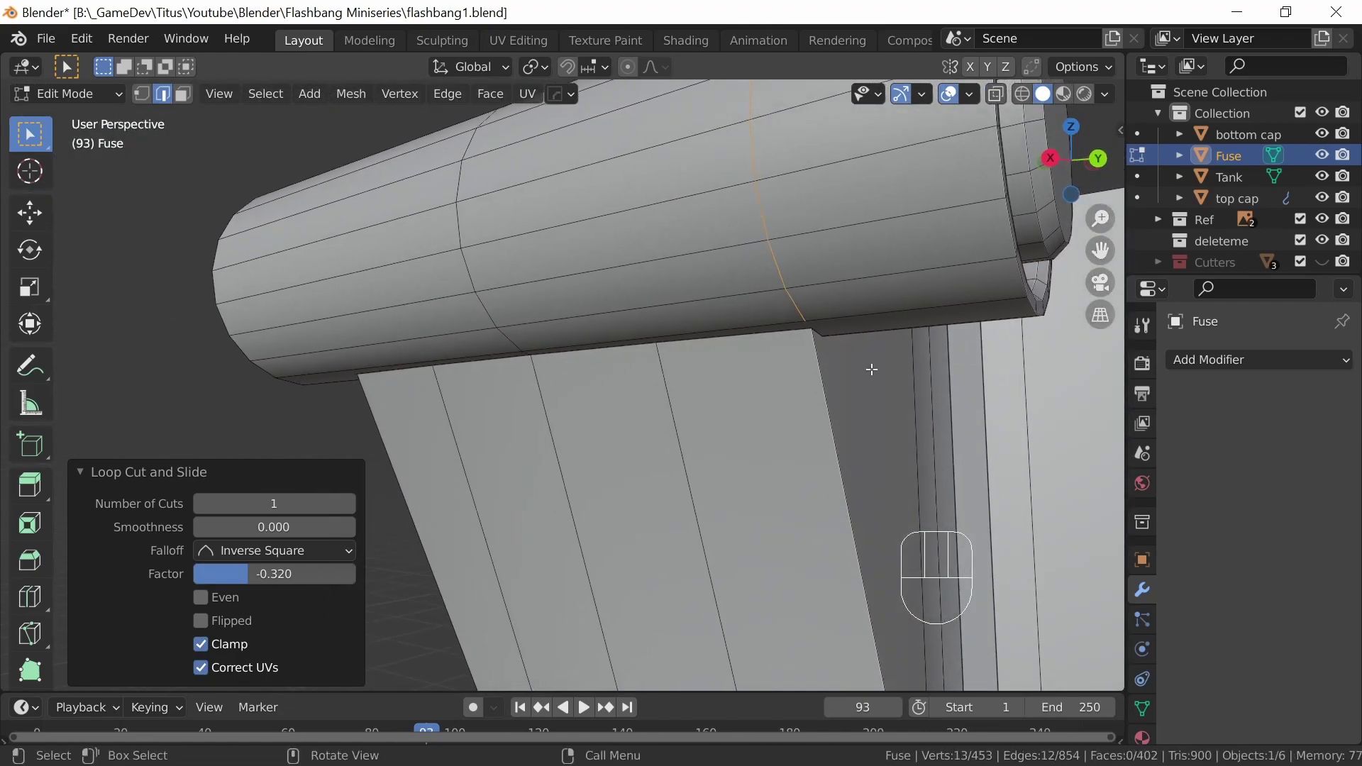
pyautogui.moveTo(852, 369); pyautogui.dragTo(899, 333, button='middle')
pyautogui.click(143, 94)
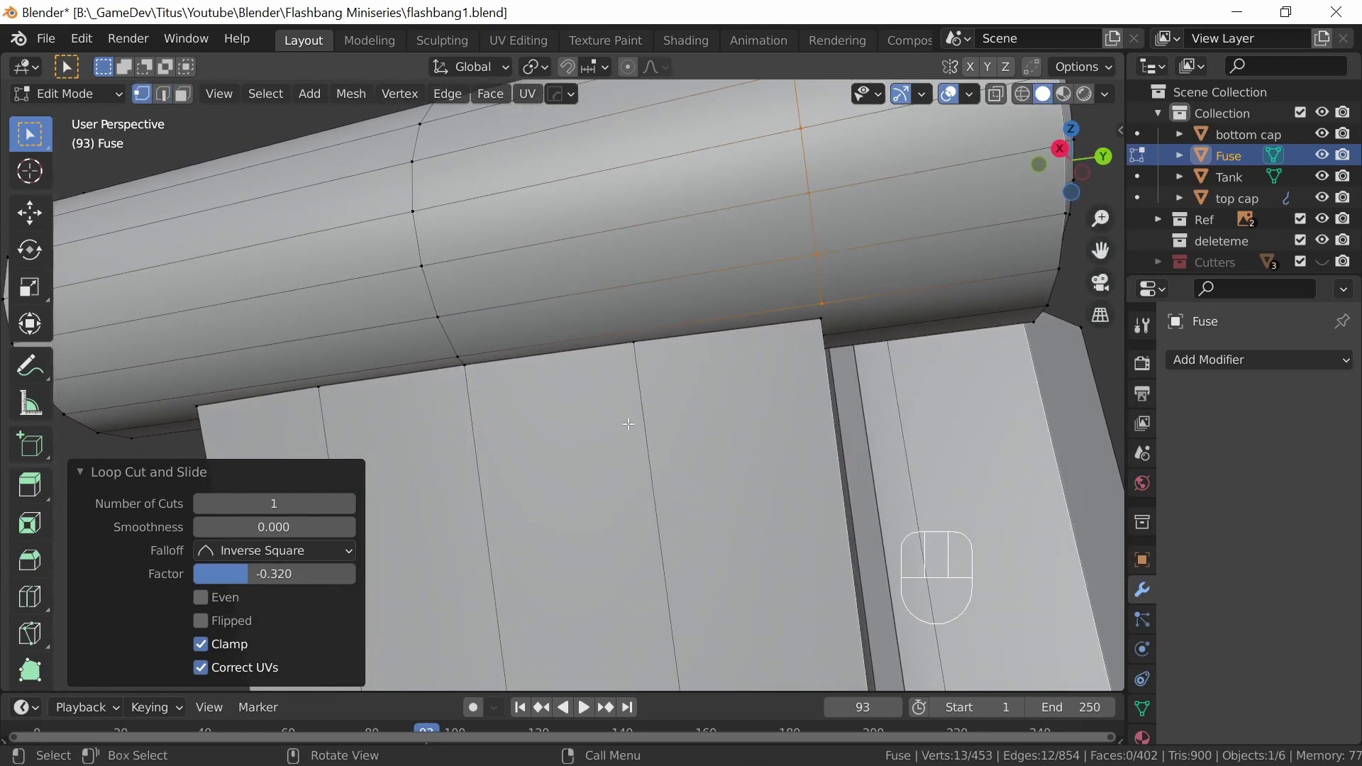
pyautogui.press('g')
pyautogui.press('g')
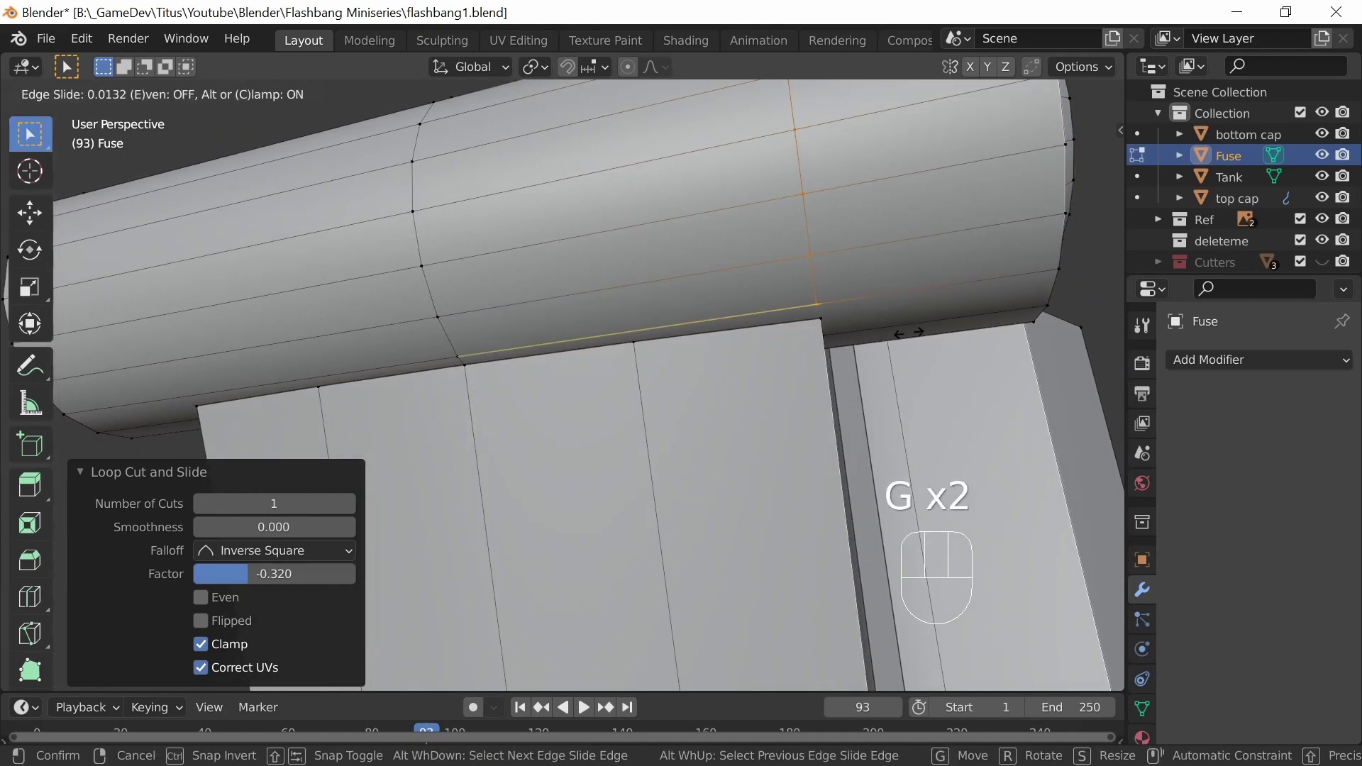
pyautogui.click(911, 334)
pyautogui.moveTo(911, 333); pyautogui.dragTo(838, 328, button='middle')
# Connect the loop's end vertices to the adjacent fuse corner vertices below and above the pin
pyautogui.click(851, 247)
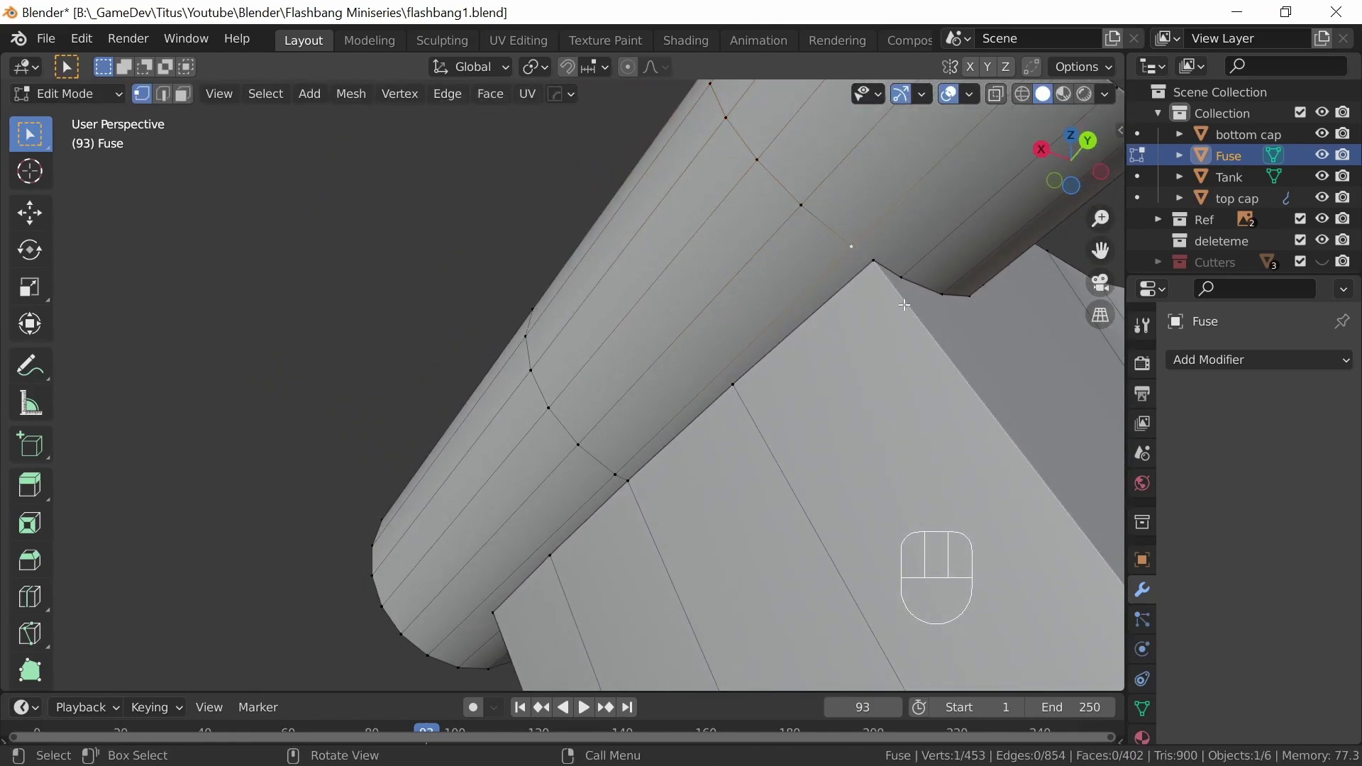
pyautogui.keyDown('shift'); pyautogui.click(877, 264); pyautogui.keyUp('shift')
pyautogui.keyDown('ctrl'); pyautogui.moveTo(941, 354); pyautogui.dragTo(748, 485, button='middle'); pyautogui.keyUp('ctrl')
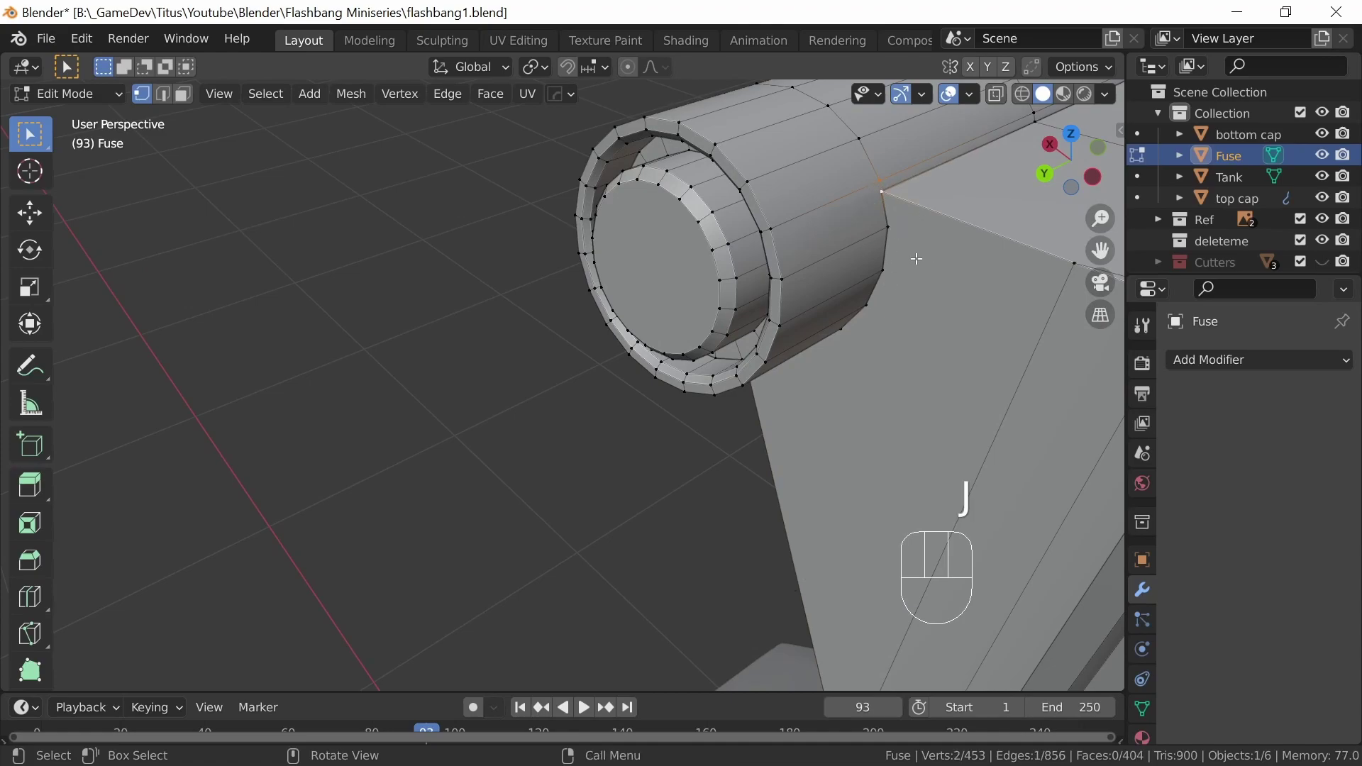
pyautogui.keyDown('ctrl'); pyautogui.moveTo(897, 307); pyautogui.dragTo(509, 365, button='middle'); pyautogui.keyUp('ctrl')
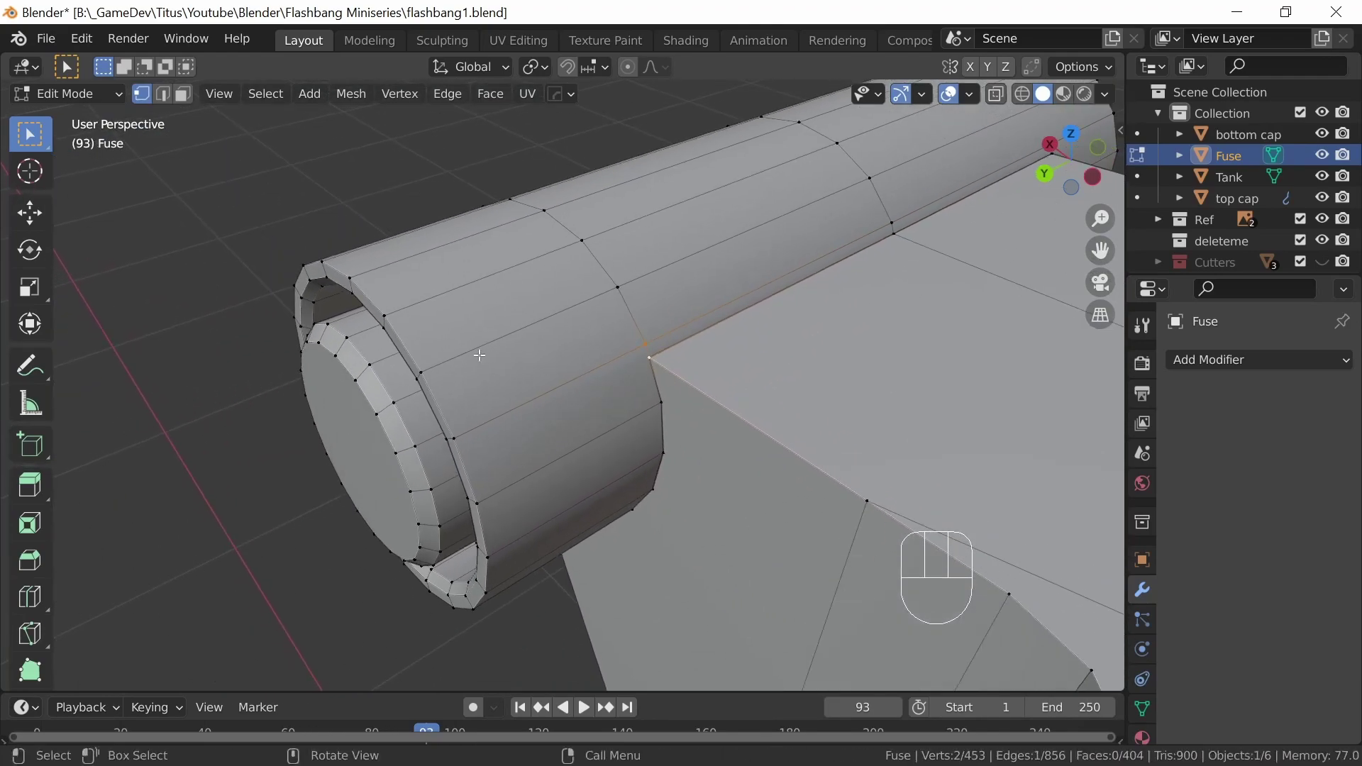
# Select the edge loop through the new cut and examine how it runs from the pin across the fuse body
pyautogui.click(165, 95)
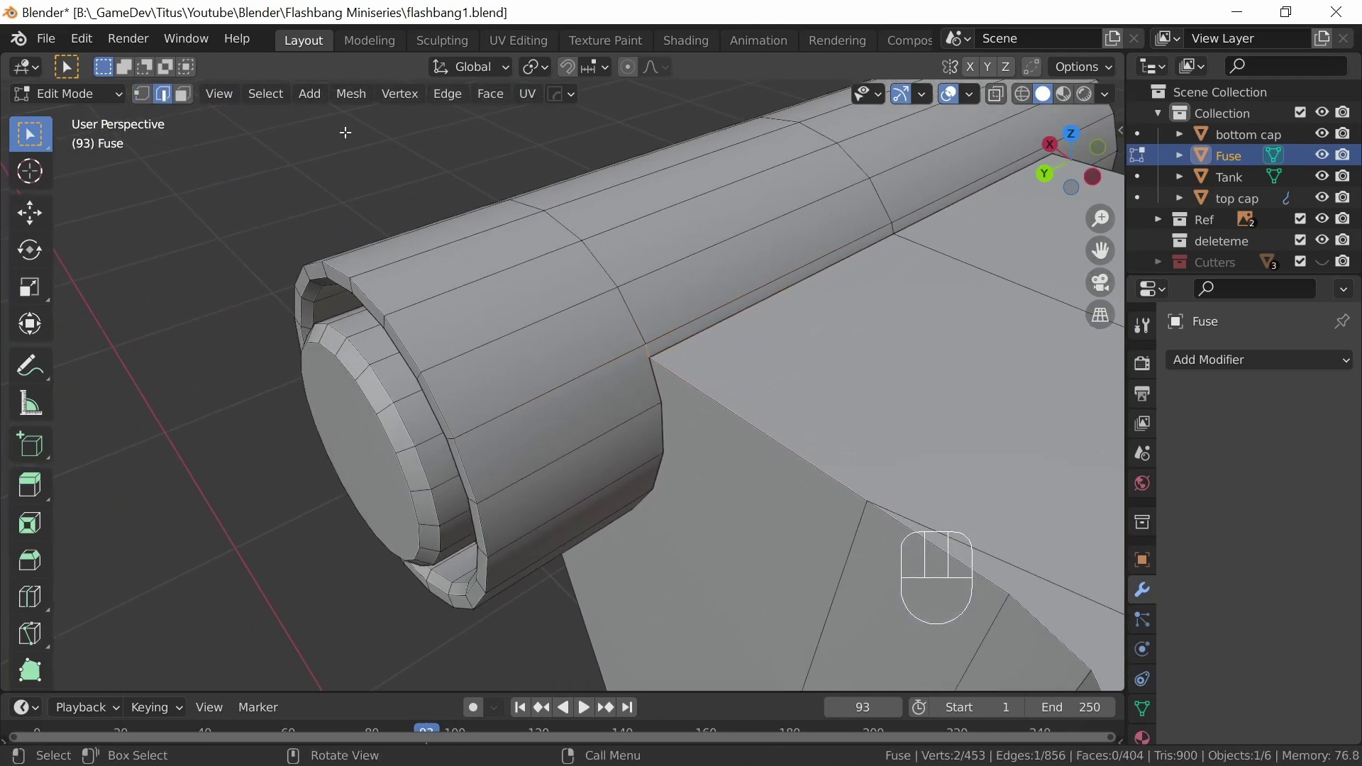
pyautogui.keyDown('alt'); pyautogui.click(604, 264); pyautogui.keyUp('alt')
pyautogui.moveTo(662, 538); pyautogui.dragTo(889, 390, button='middle')
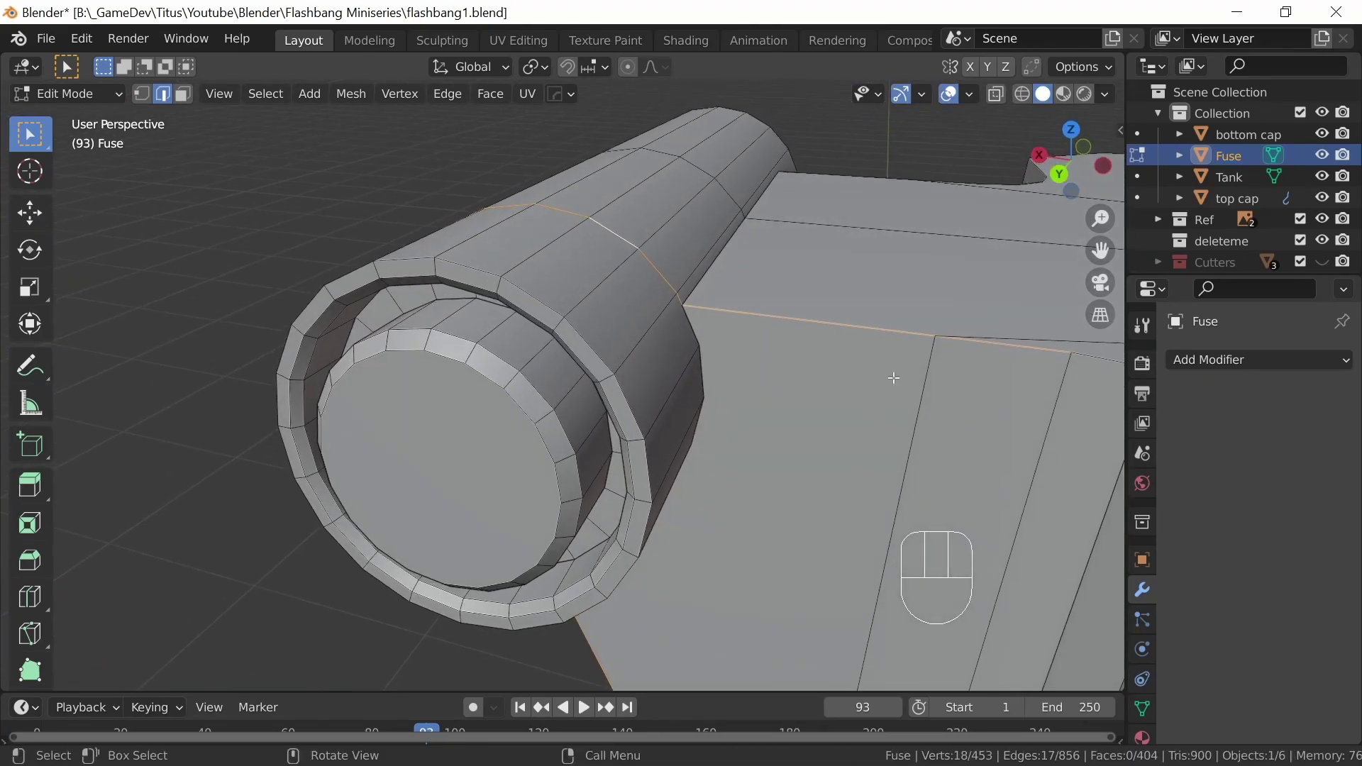
pyautogui.moveTo(706, 612); pyautogui.dragTo(894, 414, button='middle')
pyautogui.click(147, 93)
pyautogui.keyDown('ctrl'); pyautogui.moveTo(724, 323); pyautogui.dragTo(719, 479, button='middle'); pyautogui.keyUp('ctrl')
pyautogui.moveTo(638, 480); pyautogui.dragTo(692, 486, button='middle')
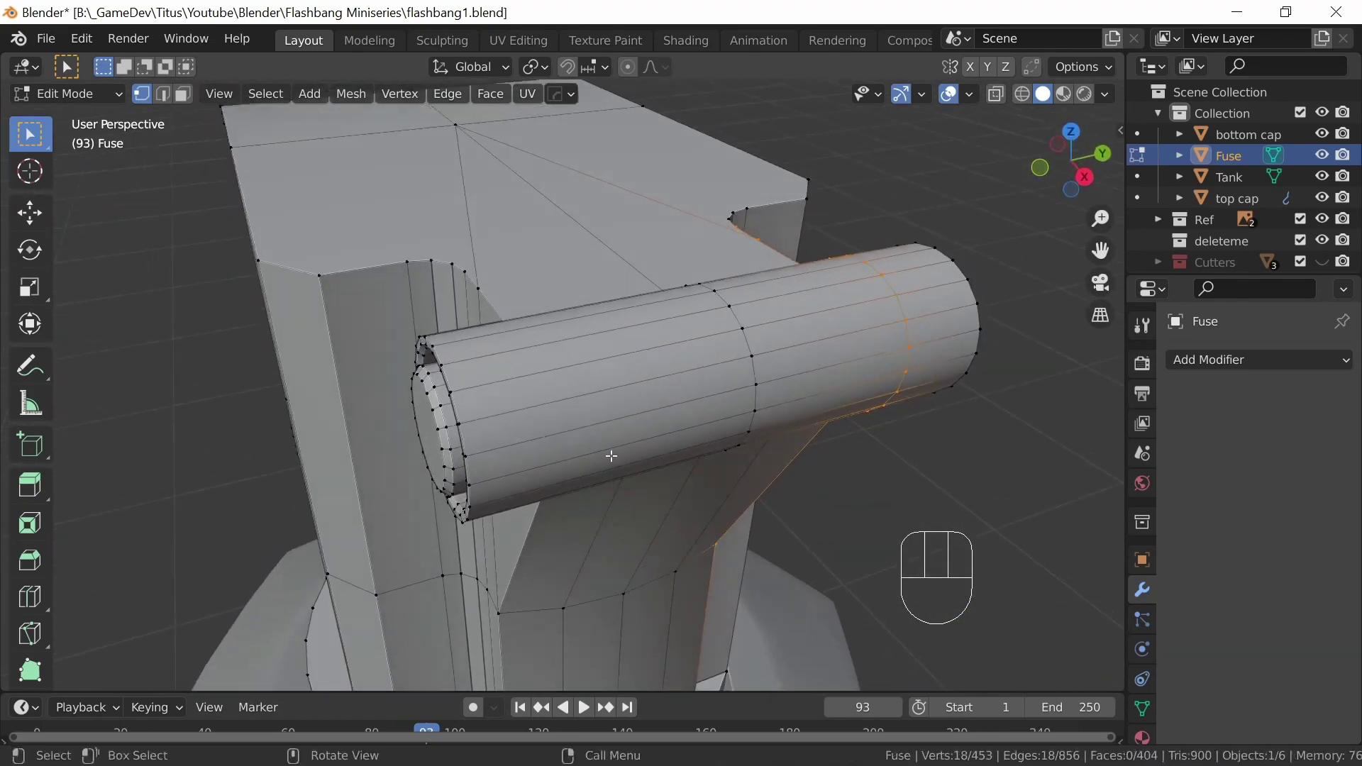
# Add a loop cut at factor -0.390 near the pin's other end and edge-slide it by 0.058 to line up with the body
pyautogui.hotkey('ctrl', 'r')
pyautogui.click(574, 422)
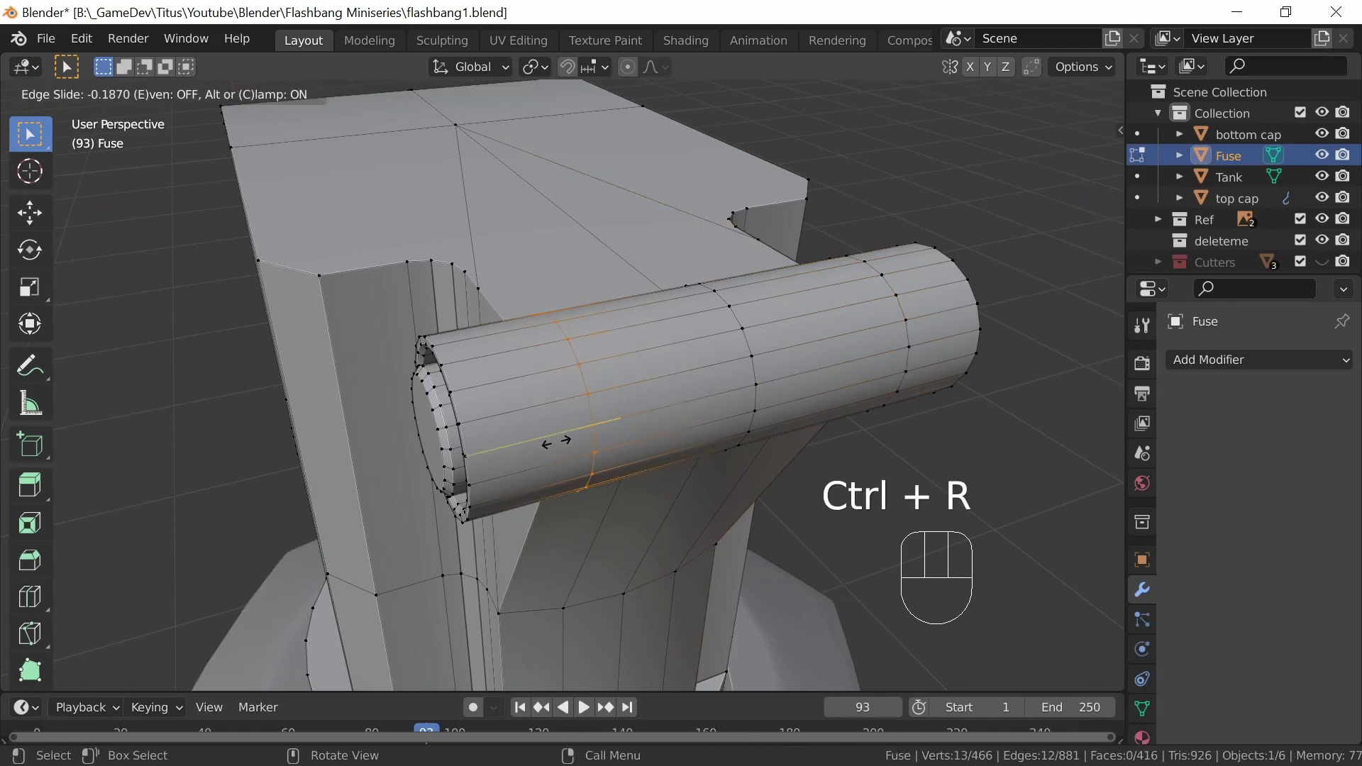
pyautogui.click(528, 449)
pyautogui.moveTo(672, 485); pyautogui.dragTo(603, 348, button='middle')
pyautogui.press('g')
pyautogui.press('g')
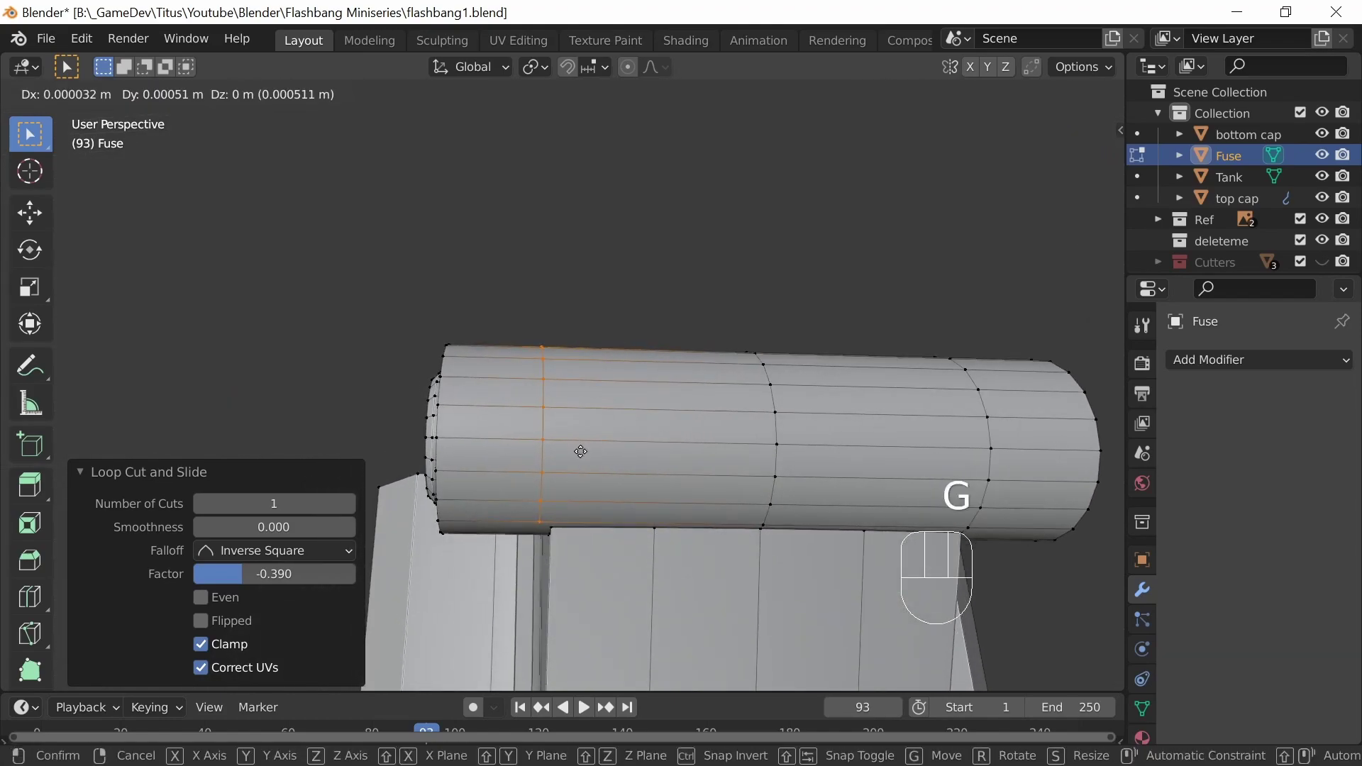
pyautogui.keyDown('shift'); pyautogui.click(594, 458); pyautogui.keyUp('shift')
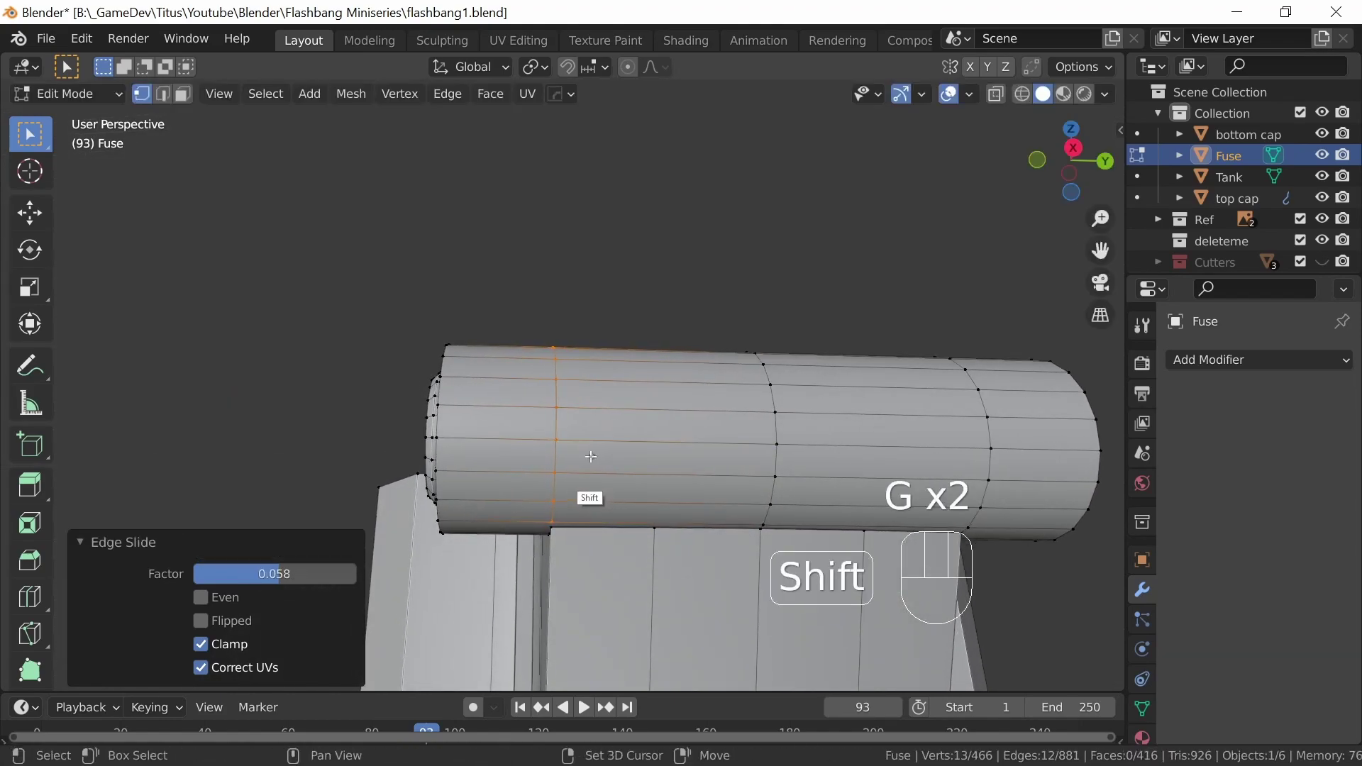
pyautogui.moveTo(579, 537); pyautogui.dragTo(705, 406, button='middle')
# Connect the second loop's end vertices to the neighbouring fuse corner vertices below and above the pin
pyautogui.click(549, 451)
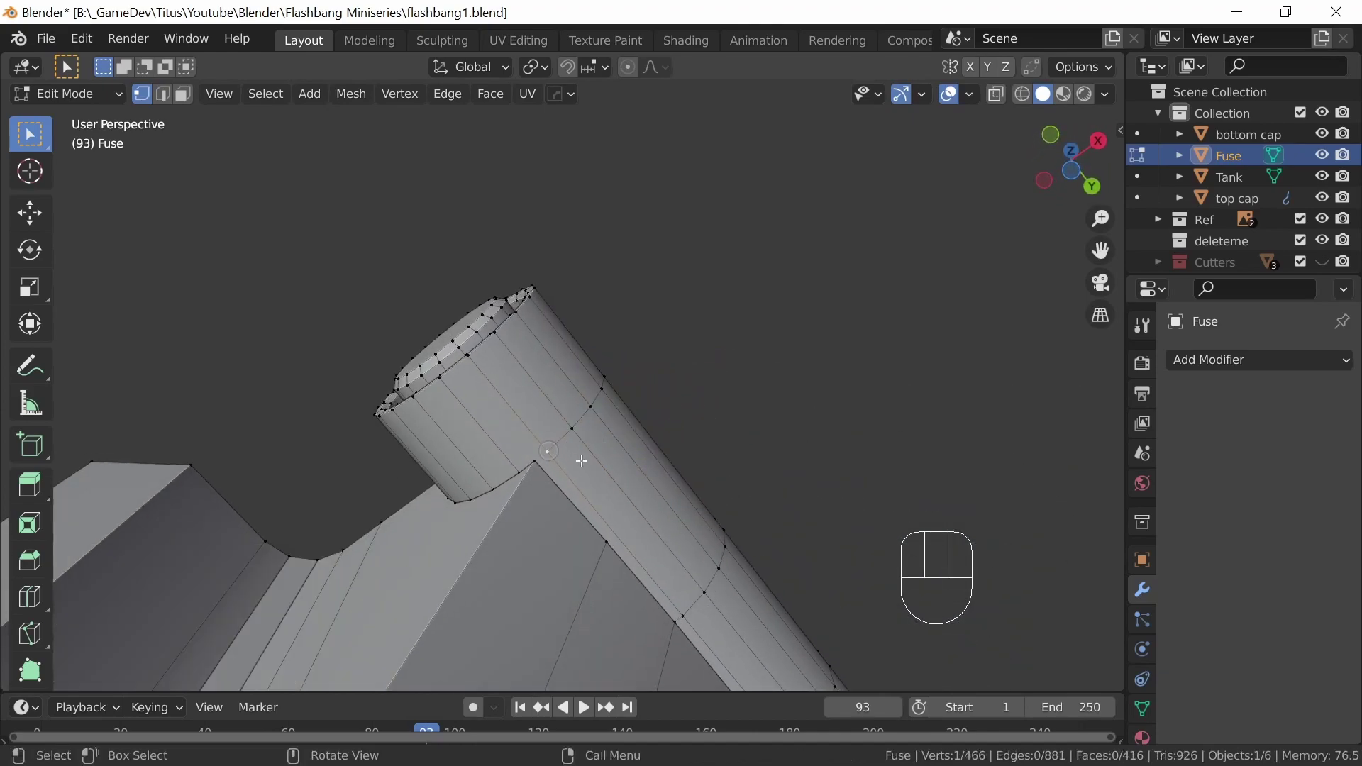
pyautogui.keyDown('ctrl'); pyautogui.click(536, 462); pyautogui.keyUp('ctrl')
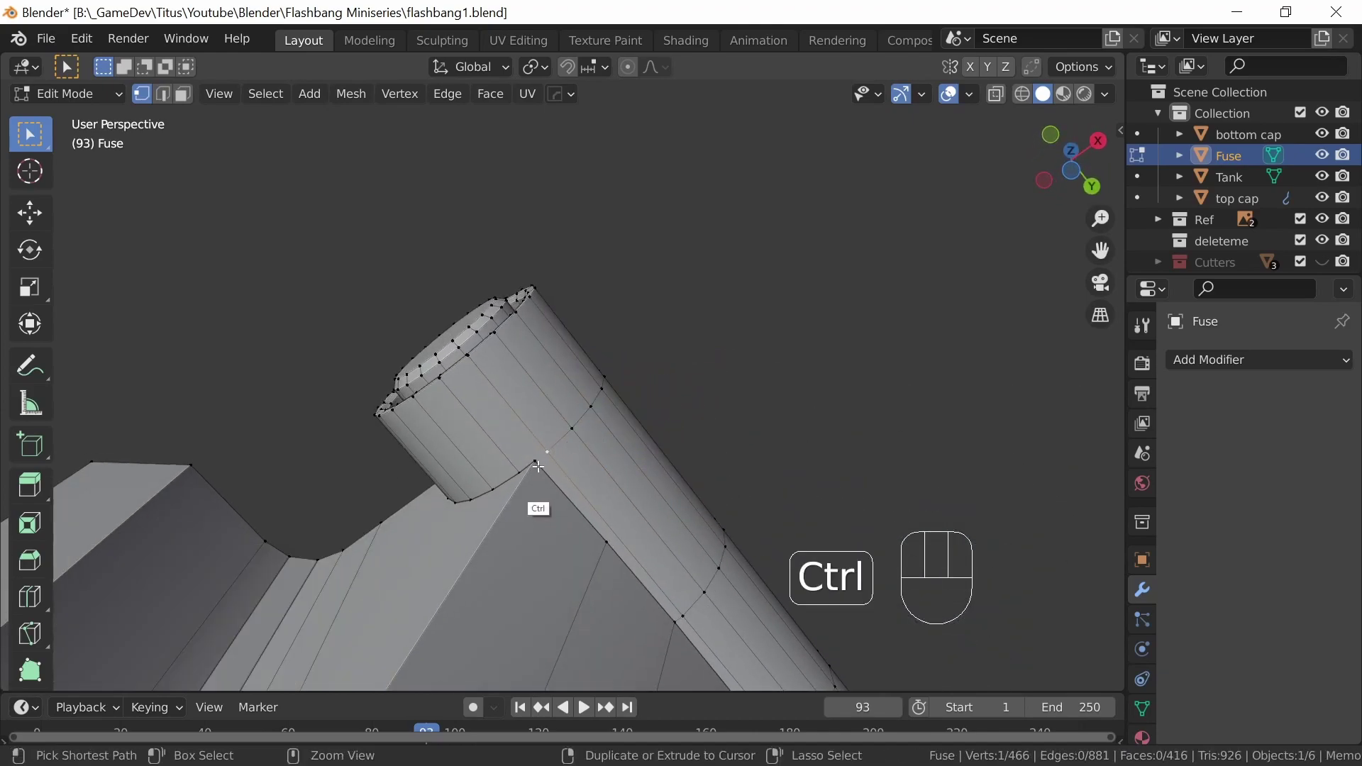
pyautogui.click(590, 447)
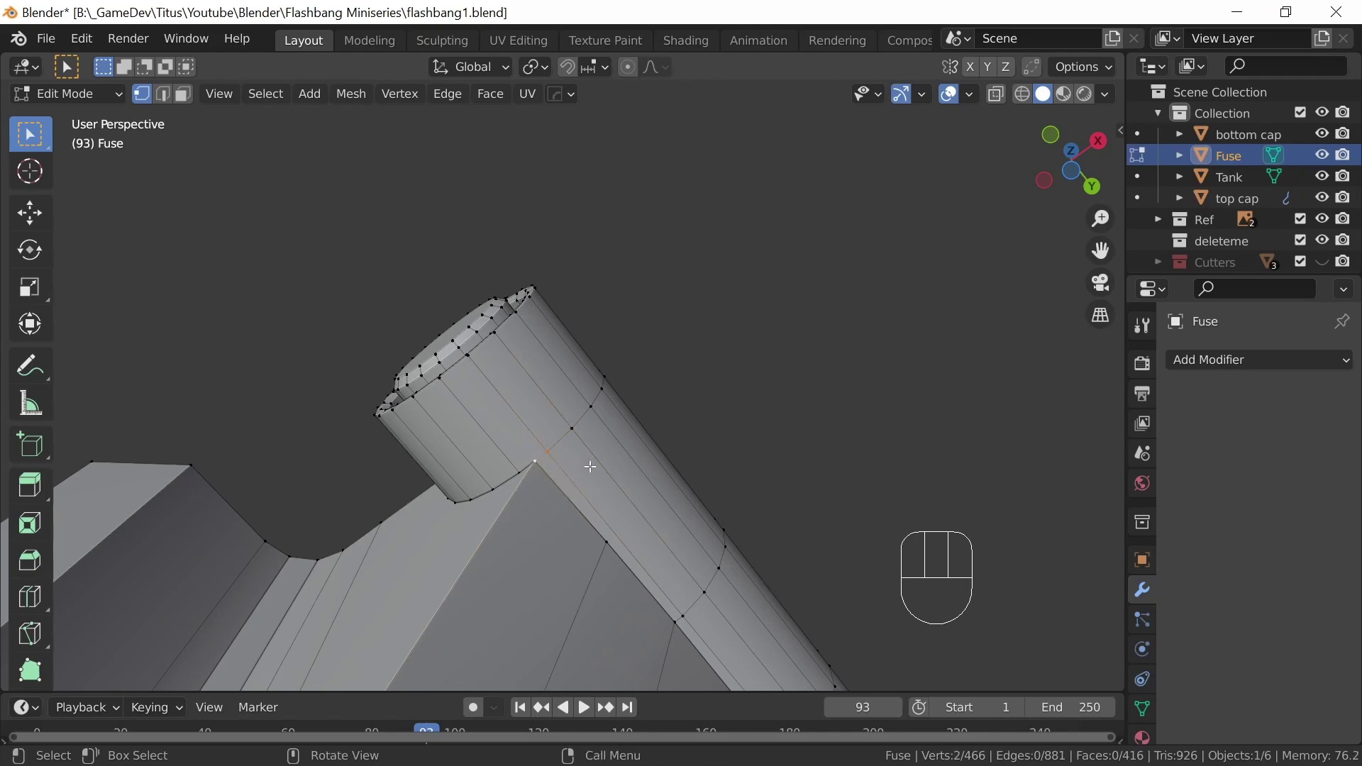
pyautogui.moveTo(601, 438); pyautogui.dragTo(444, 371, button='middle')
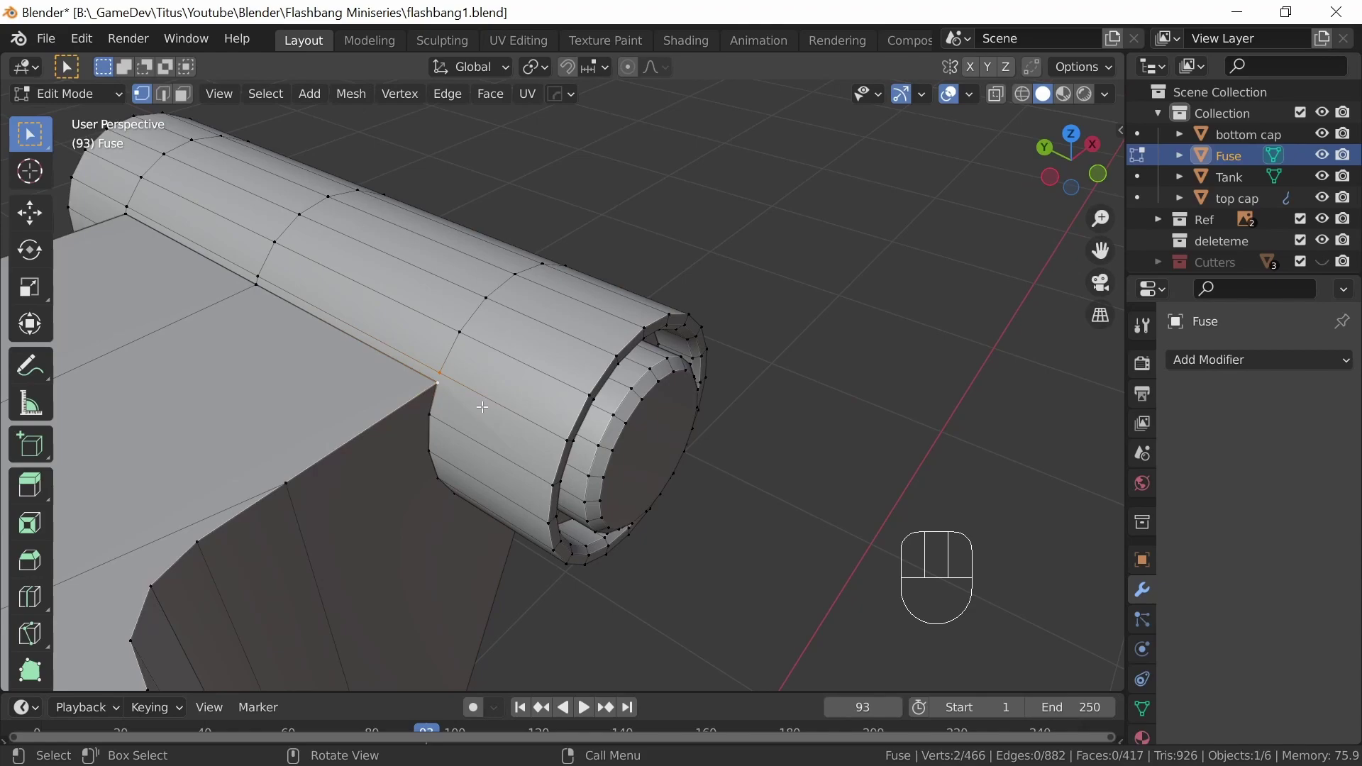
pyautogui.moveTo(768, 469); pyautogui.dragTo(645, 447, button='middle')
pyautogui.moveTo(838, 418); pyautogui.dragTo(730, 481, button='middle')
# Leave Edit Mode, isolate the fuse in Local View, and inspect its surface shading under MatCap lighting
pyautogui.press('Tab')
pyautogui.moveTo(840, 457)
pyautogui.mouseDown(button='middle')
pyautogui.moveTo(590, 441)
pyautogui.moveTo(586, 509)
pyautogui.moveTo(671, 502)
pyautogui.moveTo(647, 492)
pyautogui.mouseUp(button='middle')
pyautogui.press('/')
pyautogui.click(1106, 95)
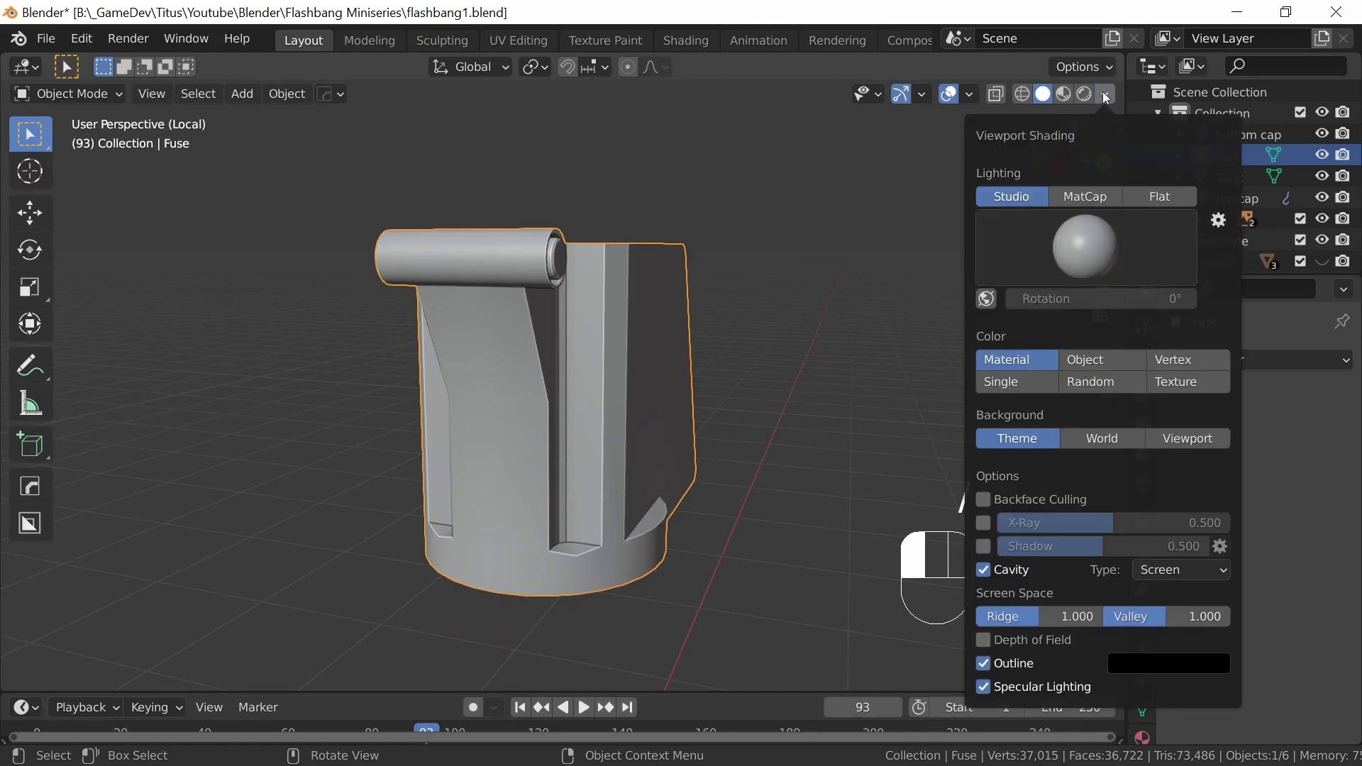
pyautogui.click(1089, 195)
pyautogui.moveTo(817, 428)
pyautogui.mouseDown(button='middle')
pyautogui.moveTo(706, 410)
pyautogui.moveTo(760, 374)
pyautogui.moveTo(735, 344)
pyautogui.moveTo(697, 340)
pyautogui.moveTo(493, 392)
pyautogui.moveTo(639, 395)
pyautogui.moveTo(663, 432)
pyautogui.moveTo(582, 534)
pyautogui.moveTo(609, 547)
pyautogui.moveTo(712, 518)
pyautogui.moveTo(633, 516)
pyautogui.moveTo(500, 421)
pyautogui.moveTo(667, 445)
pyautogui.moveTo(537, 380)
pyautogui.moveTo(725, 403)
pyautogui.moveTo(640, 355)
pyautogui.moveTo(487, 435)
pyautogui.moveTo(899, 210)
pyautogui.mouseUp(button='middle')
# Restore Studio viewport lighting and exit Local View to show the whole grenade
pyautogui.click(1106, 94)
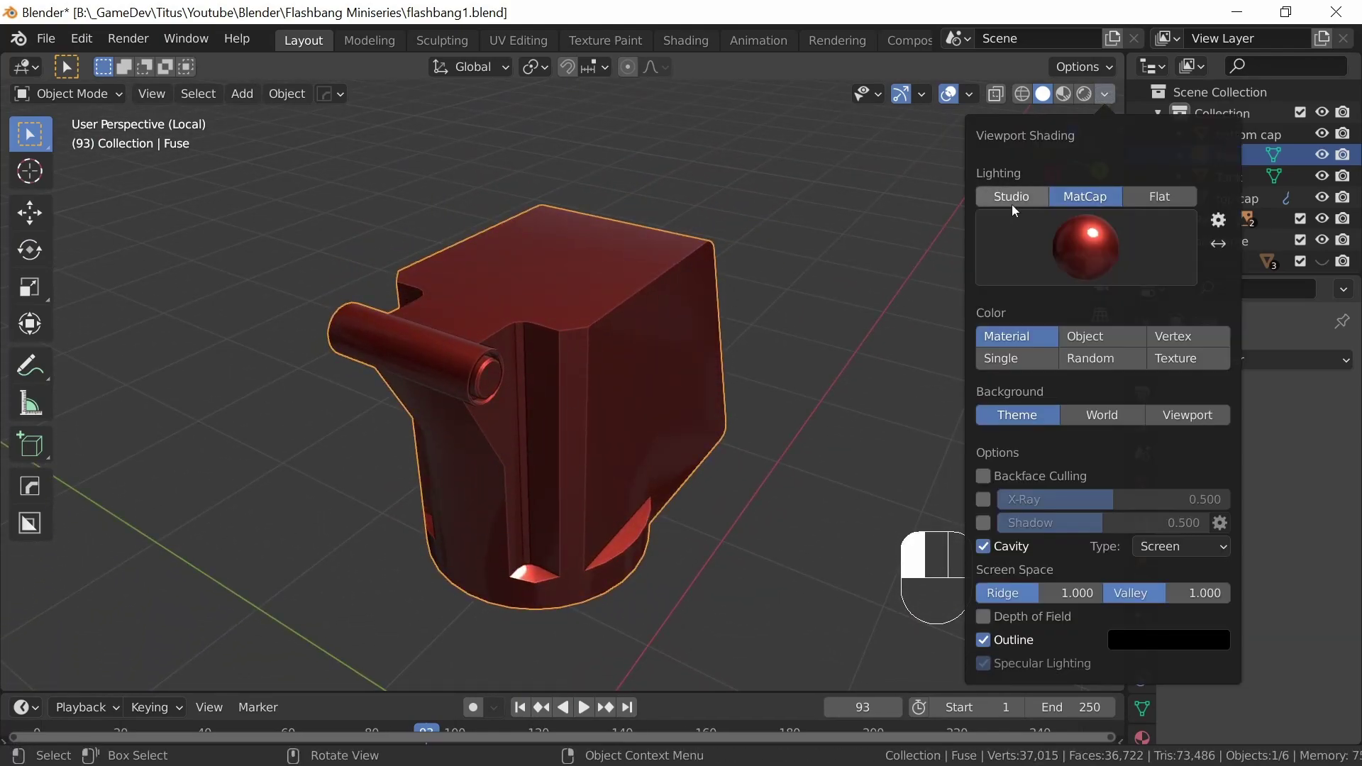
pyautogui.click(1015, 202)
pyautogui.moveTo(603, 486); pyautogui.dragTo(659, 443, button='middle')
pyautogui.press('/')
# In front view, add a mesh cylinder with 32 vertices at the scene origin
pyautogui.moveTo(619, 491); pyautogui.dragTo(720, 339, button='middle')
pyautogui.moveTo(700, 475); pyautogui.dragTo(754, 459, button='middle')
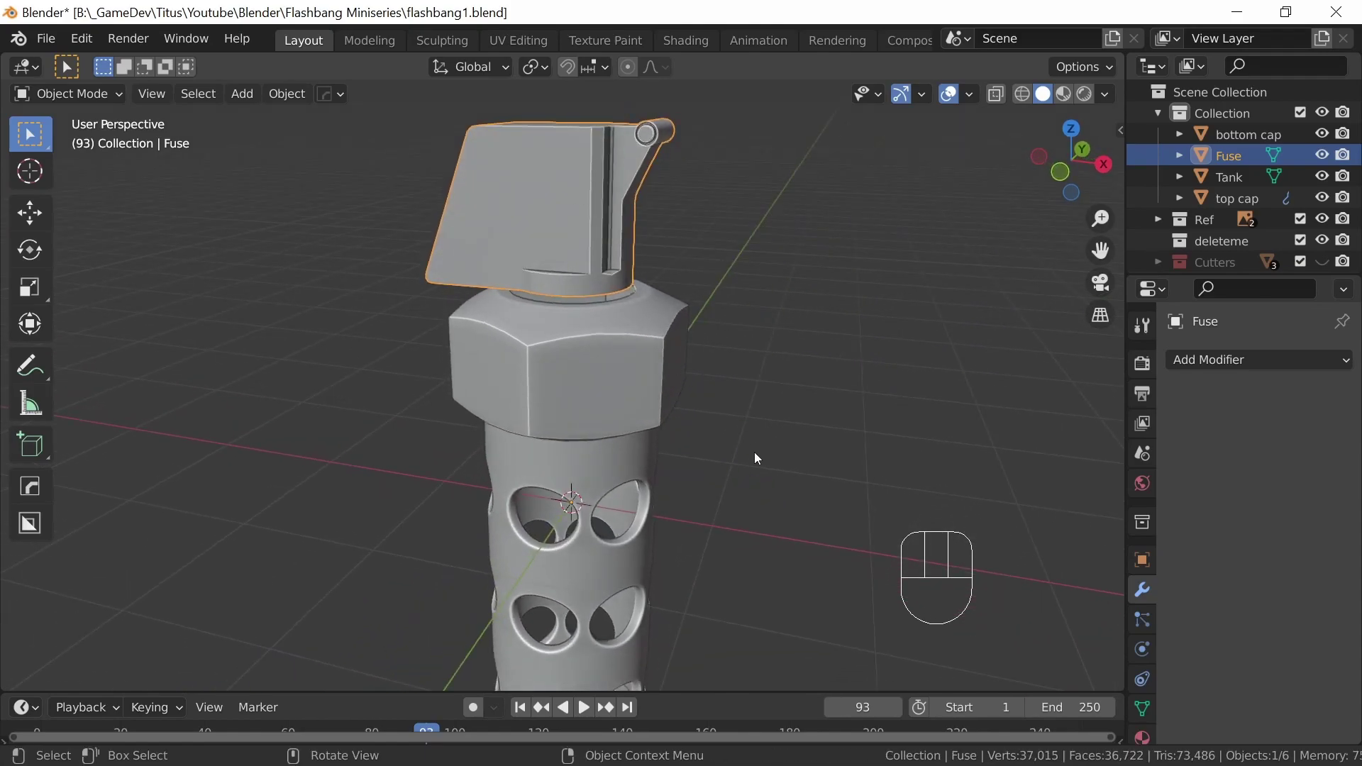
pyautogui.moveTo(733, 458); pyautogui.dragTo(711, 482, button='middle')
pyautogui.press('KP_1')
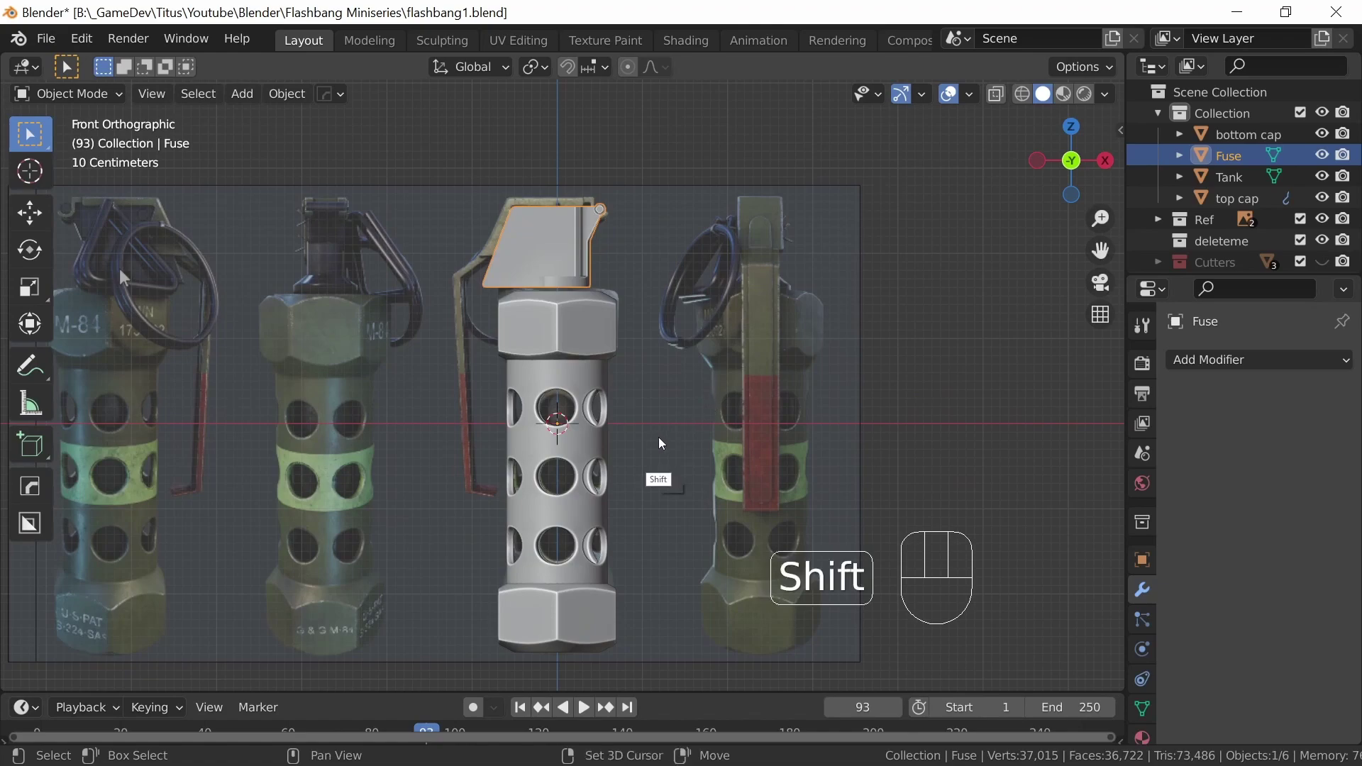
pyautogui.hotkey('shift', 'a')
pyautogui.moveTo(660, 320)
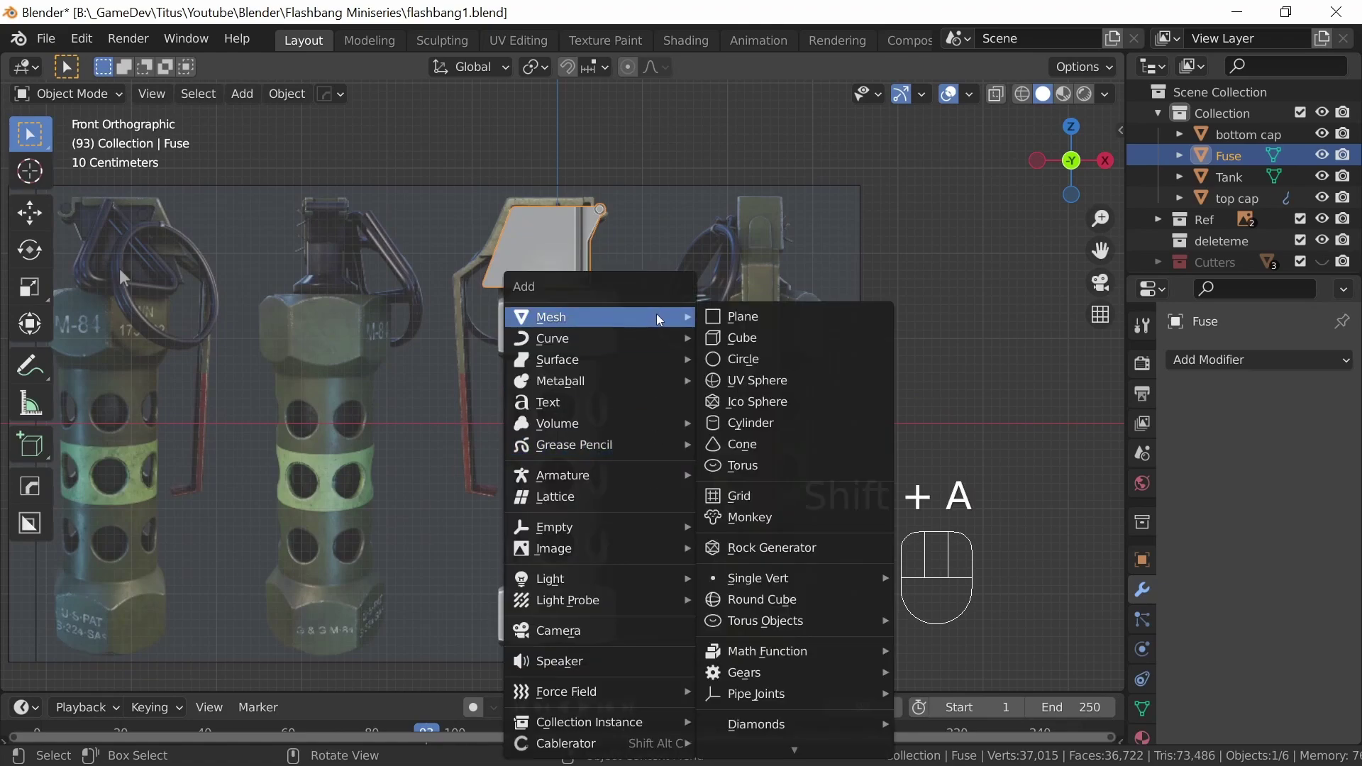
pyautogui.click(780, 426)
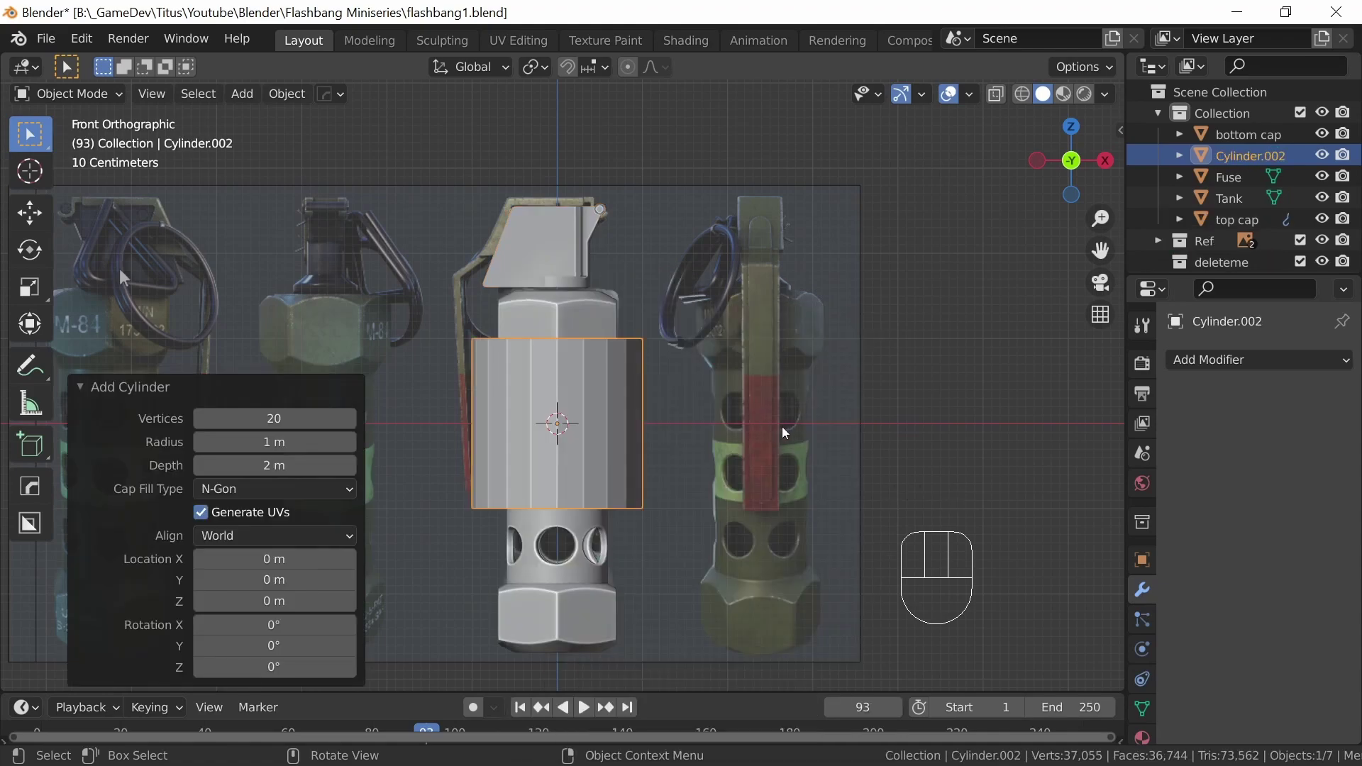
pyautogui.write('32')
pyautogui.click(483, 562)
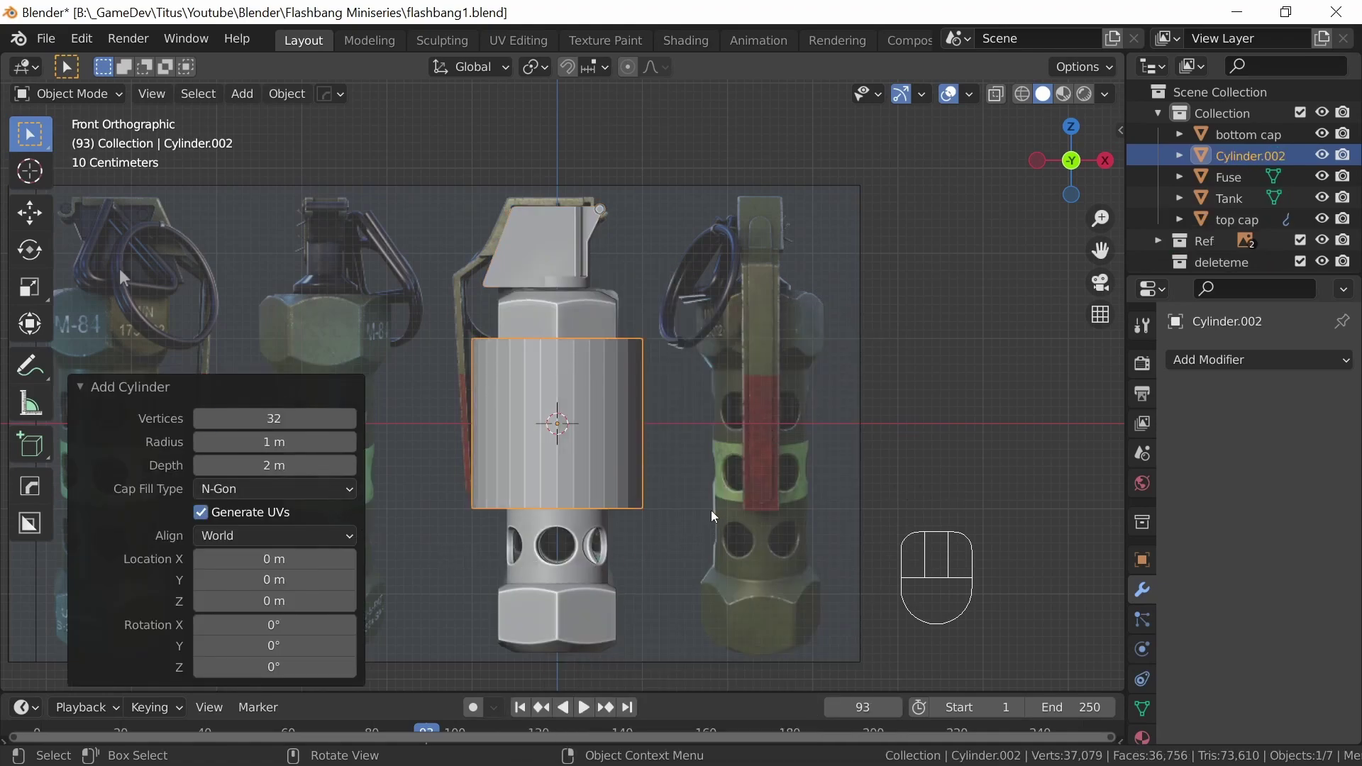
# Scale the new cylinder down uniformly by 0.420, and by a further 0.598 in the right side view
pyautogui.press('n')
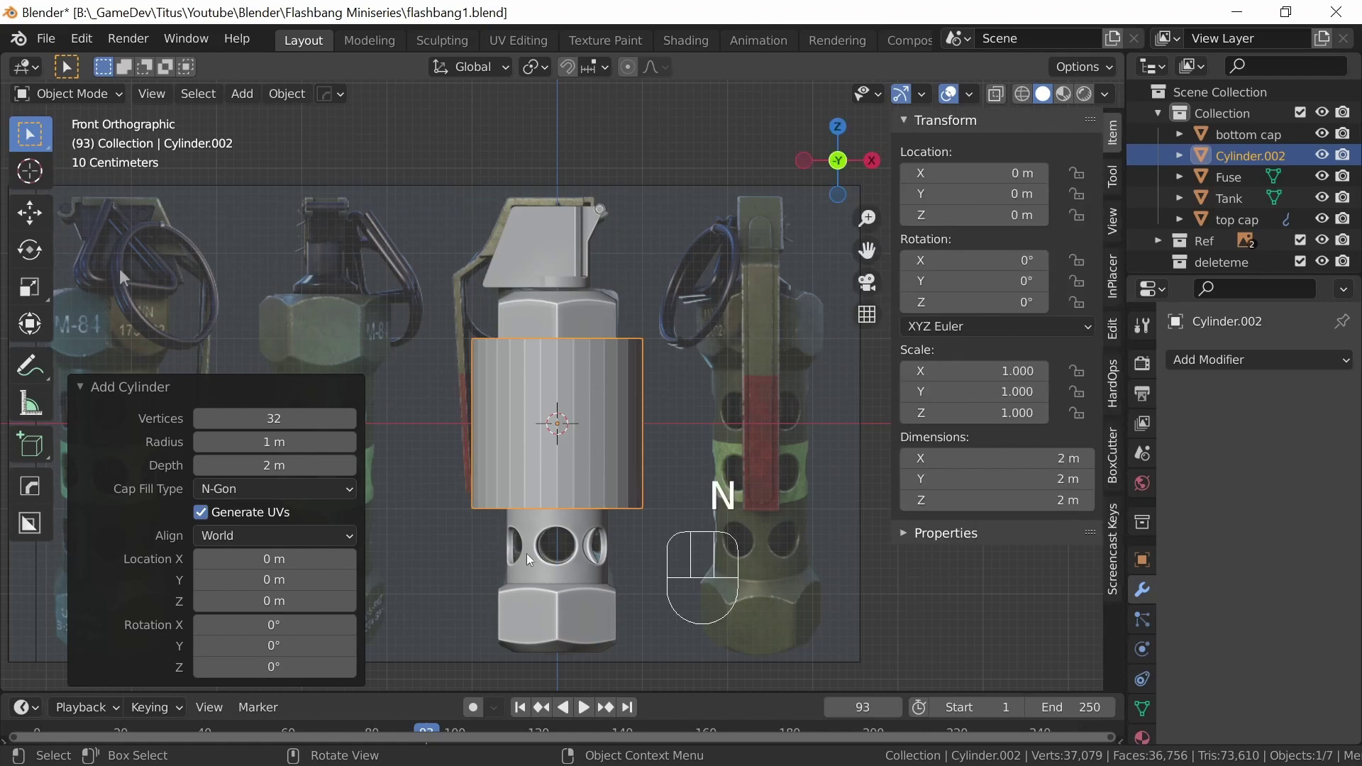
pyautogui.press('n')
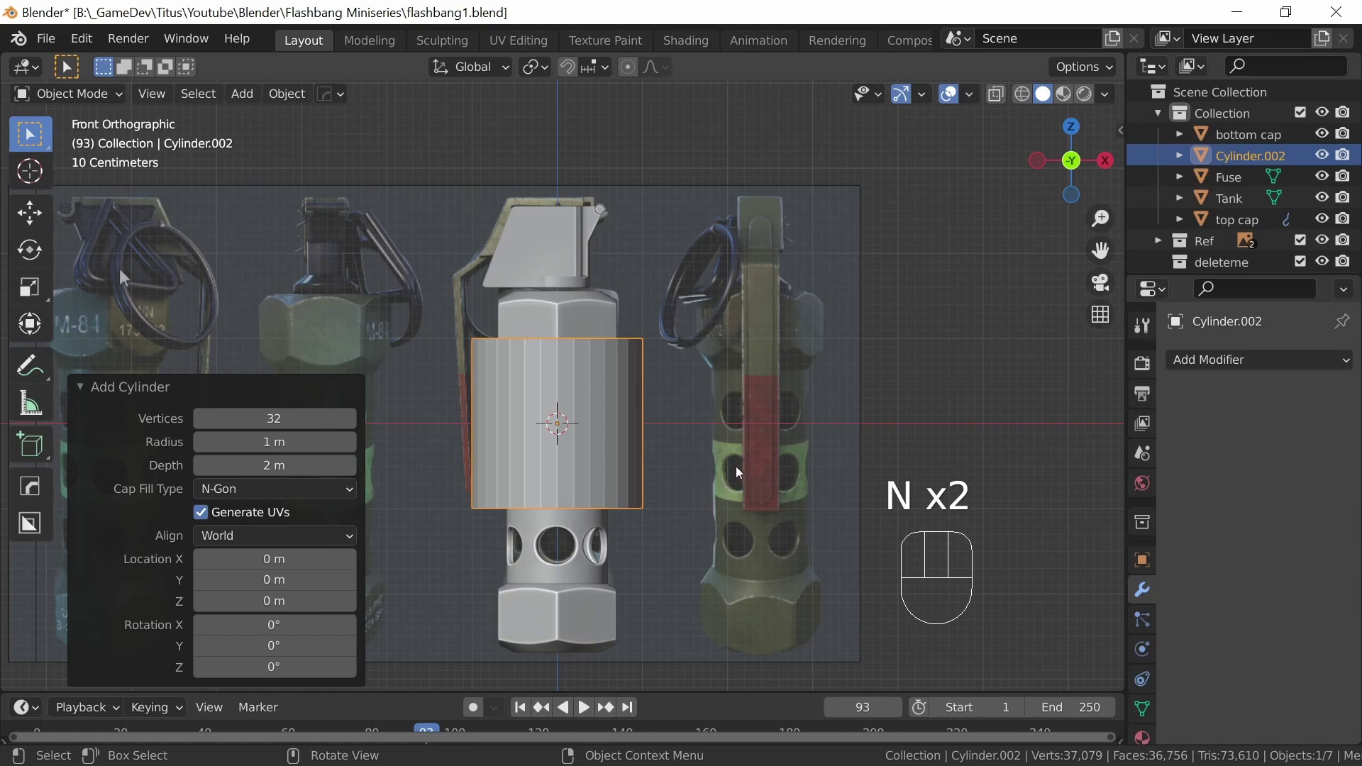
pyautogui.press('s')
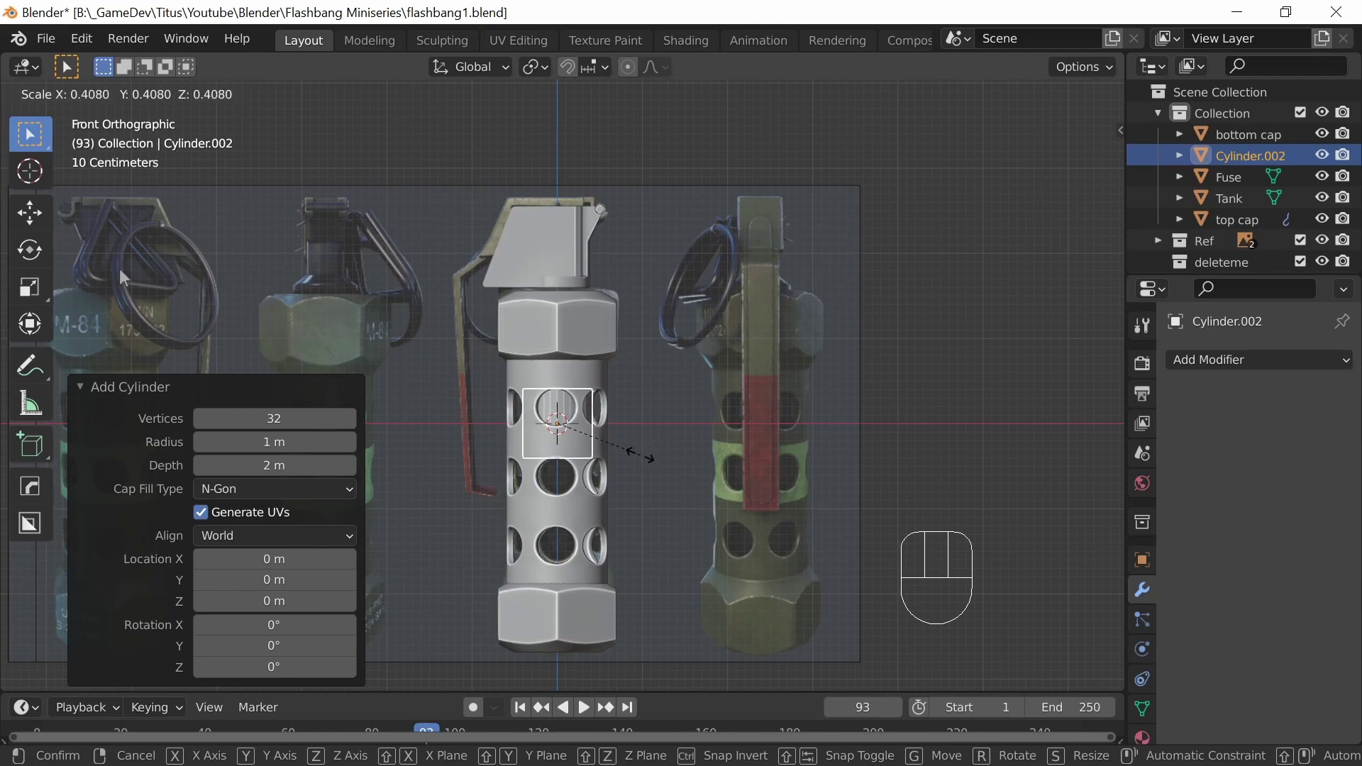
pyautogui.click(640, 454)
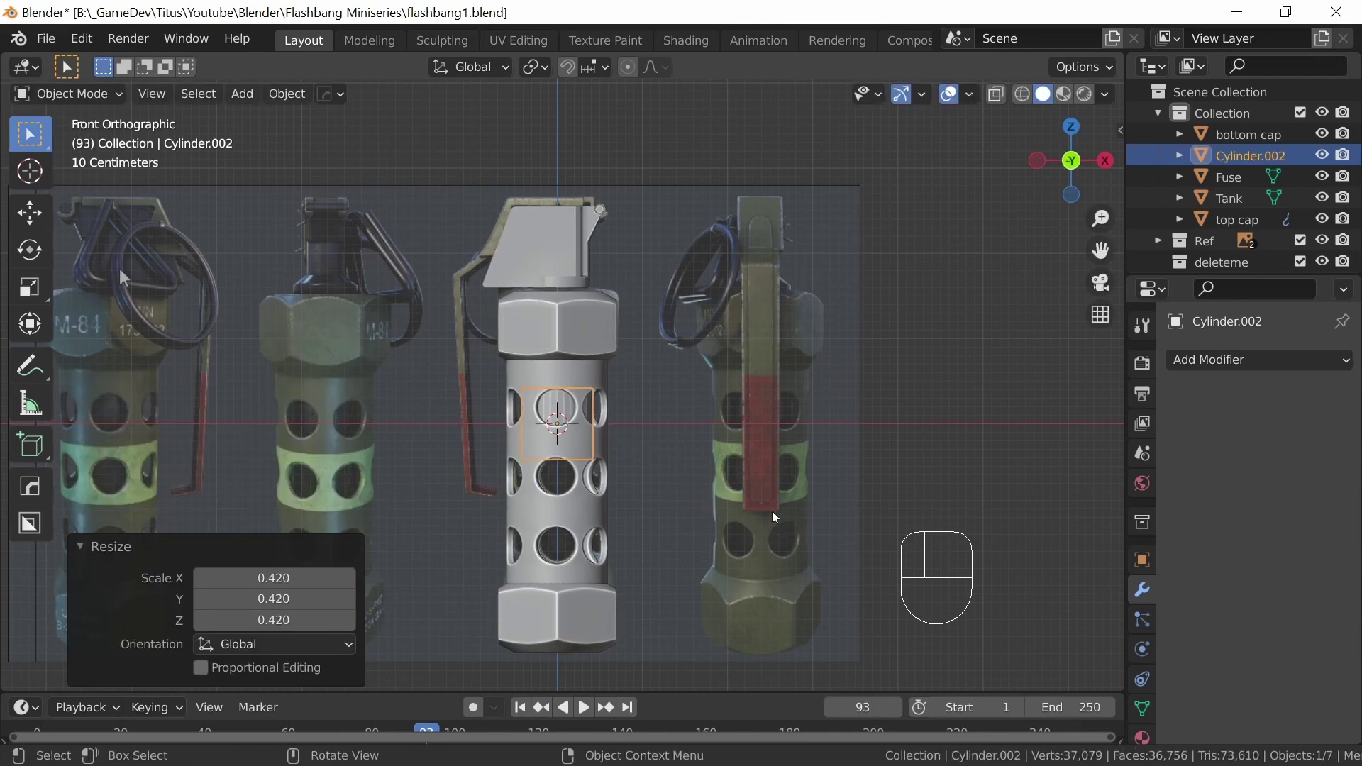
pyautogui.press('KP_3')
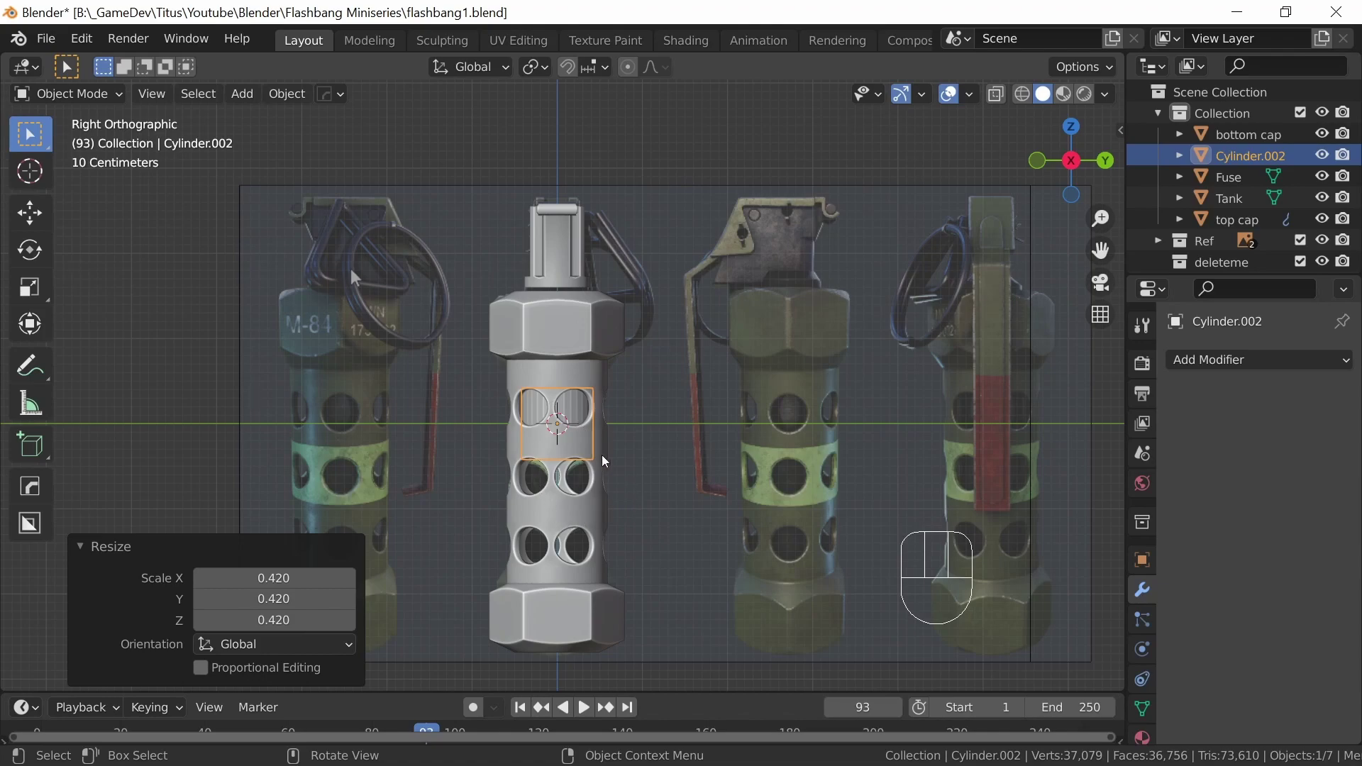
pyautogui.press('s')
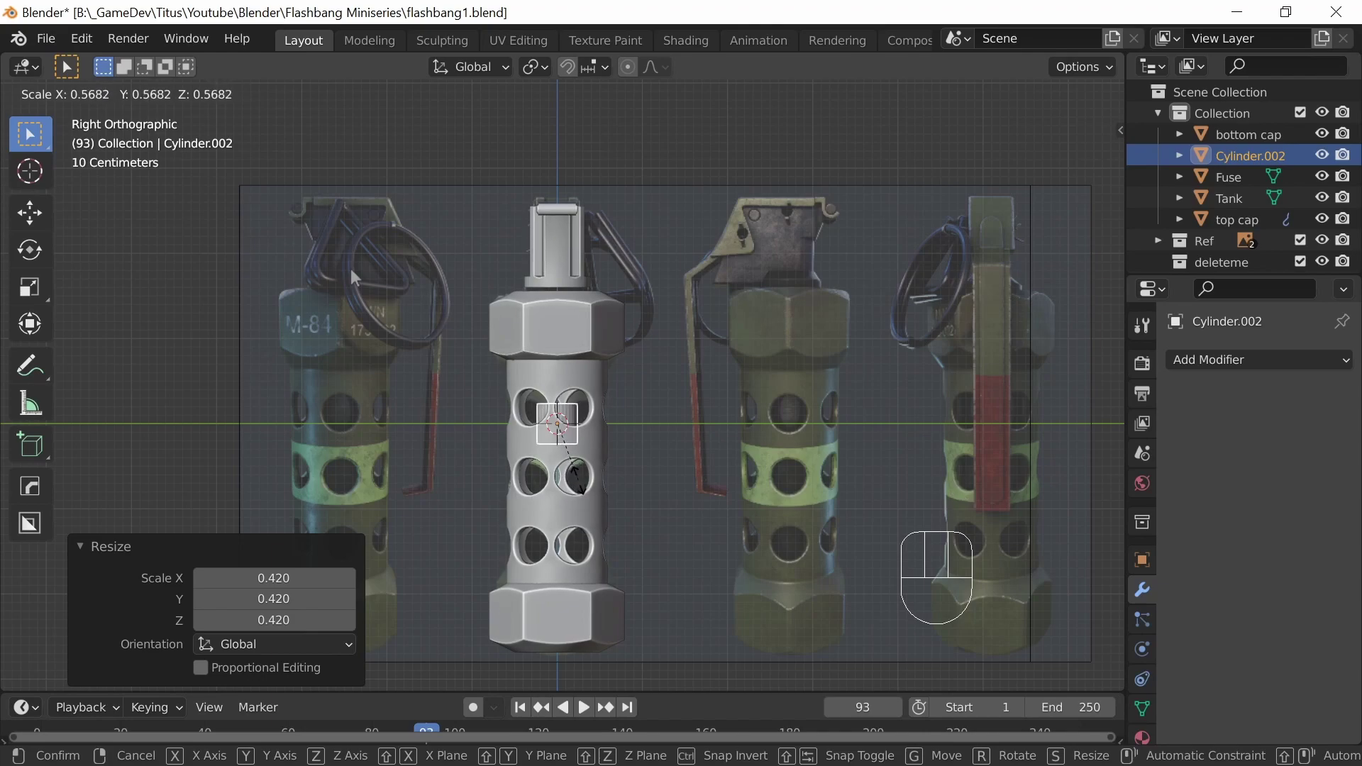
pyautogui.click(583, 493)
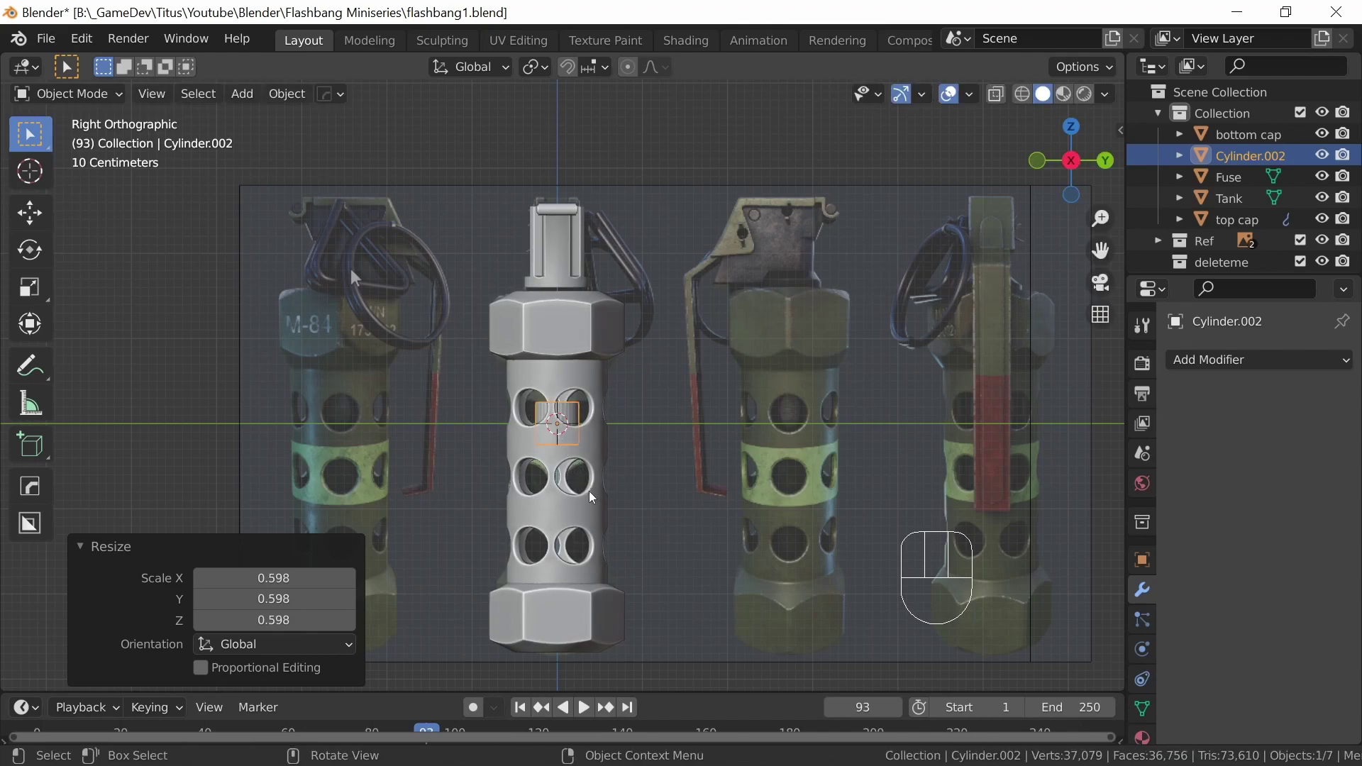
pyautogui.keyDown('ctrl'); pyautogui.moveTo(609, 546); pyautogui.dragTo(632, 453, button='middle'); pyautogui.keyUp('ctrl')
pyautogui.keyDown('shift'); pyautogui.moveTo(685, 522); pyautogui.dragTo(697, 425, button='middle'); pyautogui.keyUp('shift')
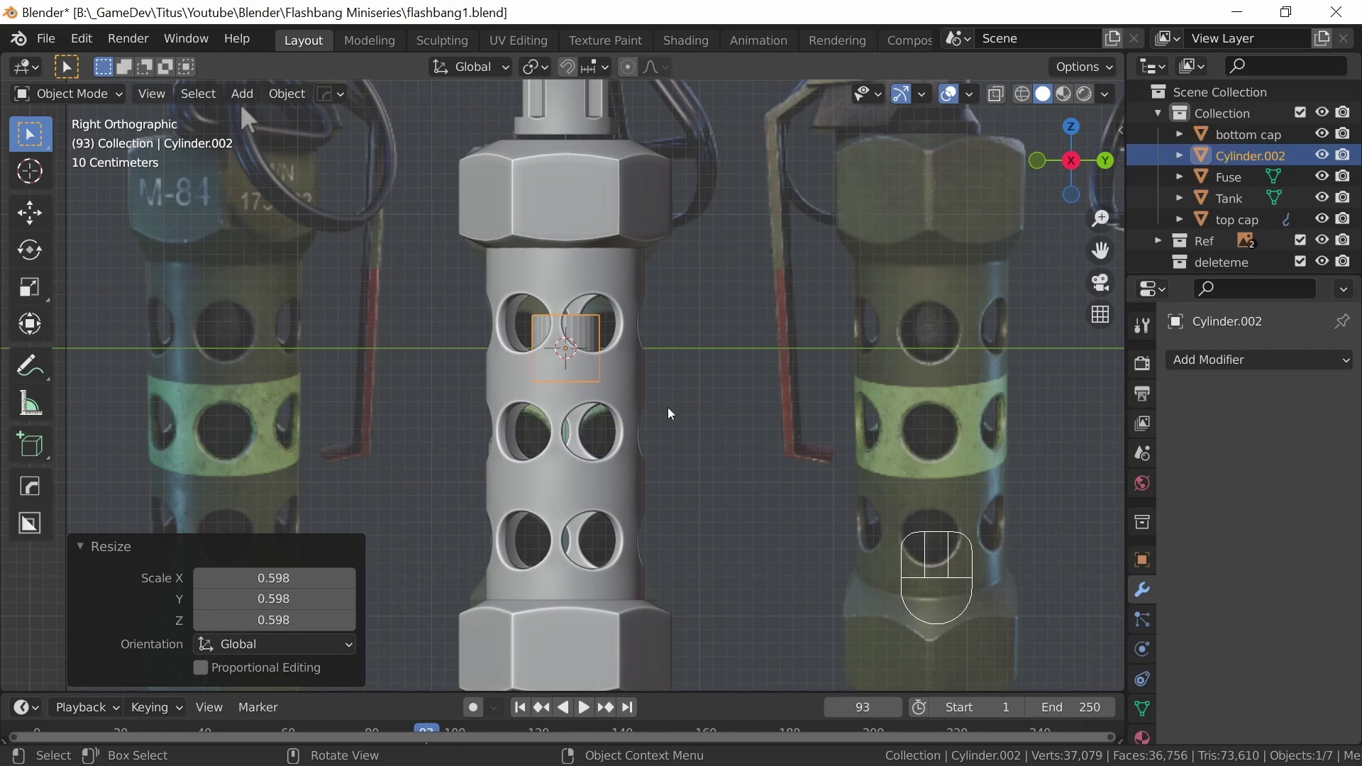
# Stretch the new cylinder along the Z axis by a factor of 3.359, and by a further 1.828
pyautogui.press('s')
pyautogui.press('z')
pyautogui.click(833, 638)
pyautogui.press('s')
pyautogui.press('z')
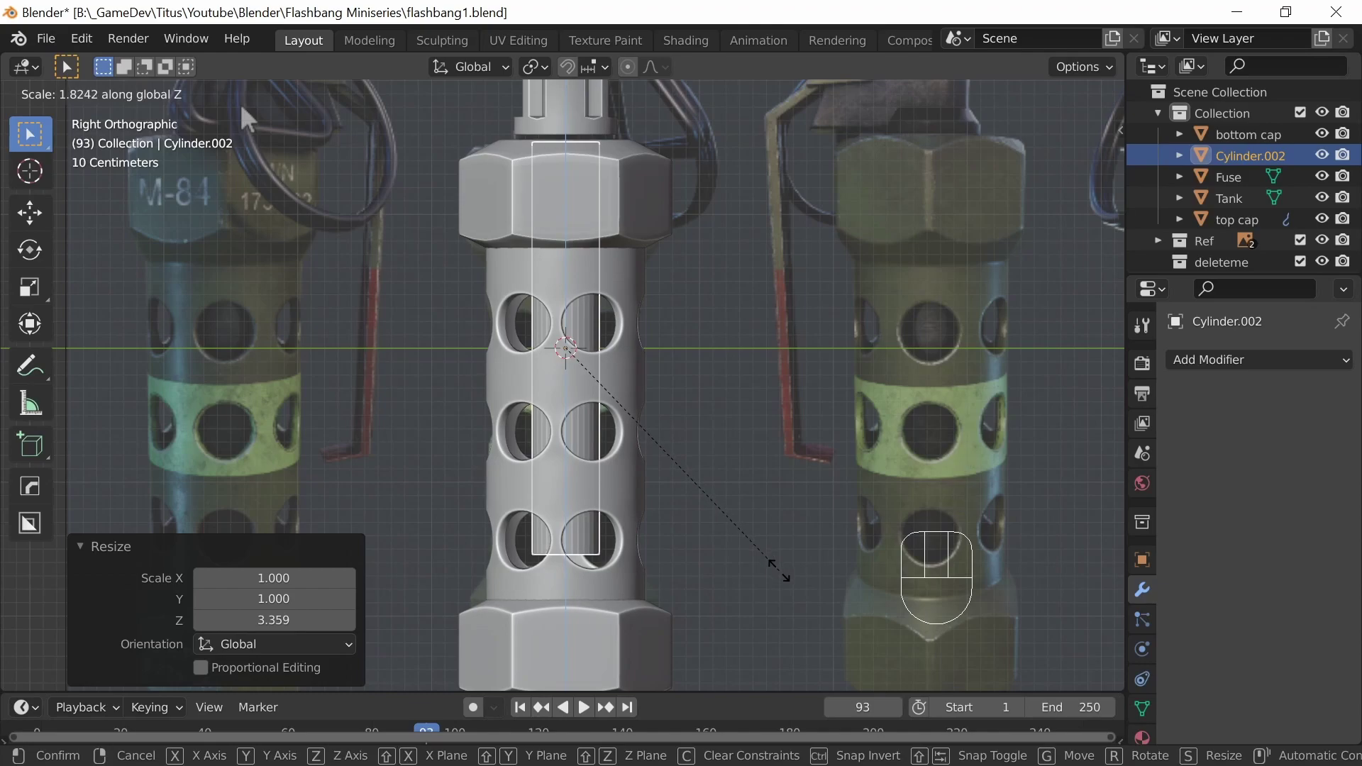
pyautogui.click(784, 576)
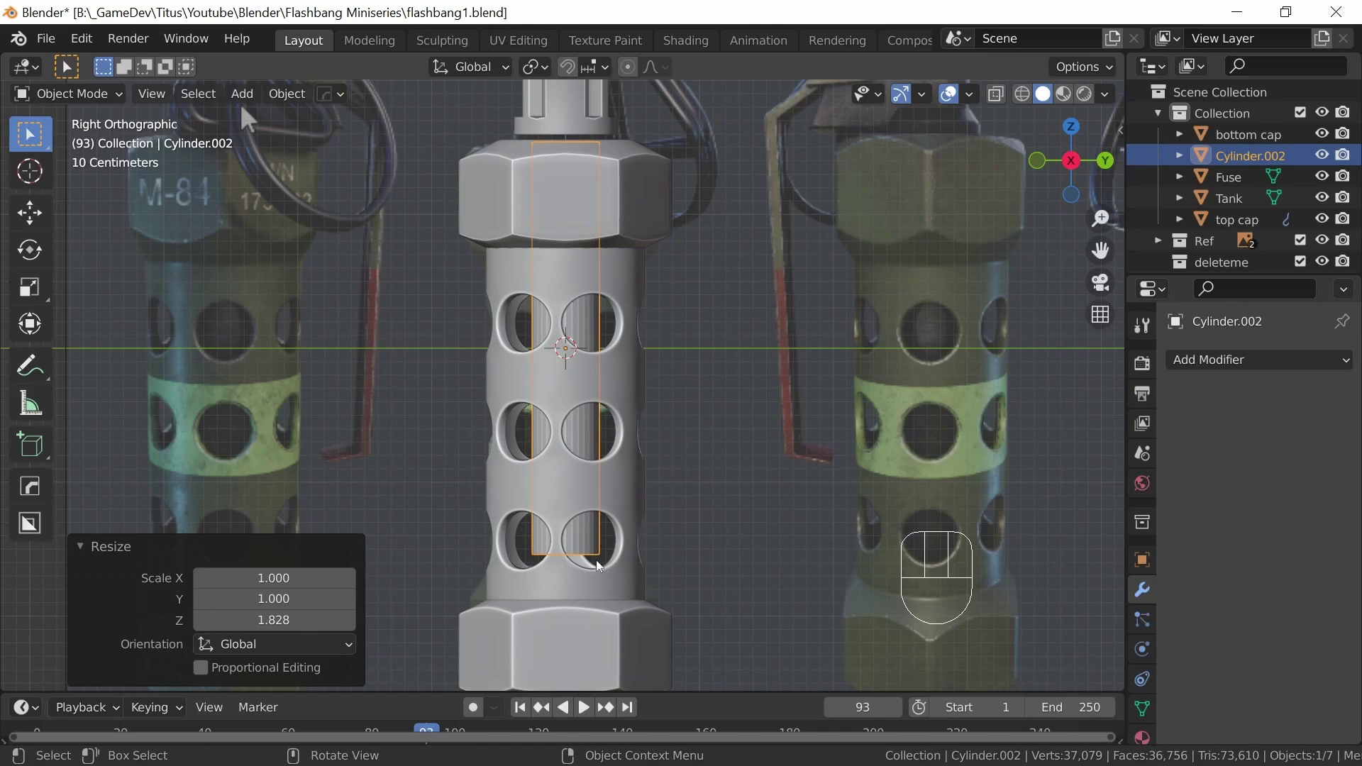
pyautogui.moveTo(678, 447); pyautogui.dragTo(711, 394, button='middle')
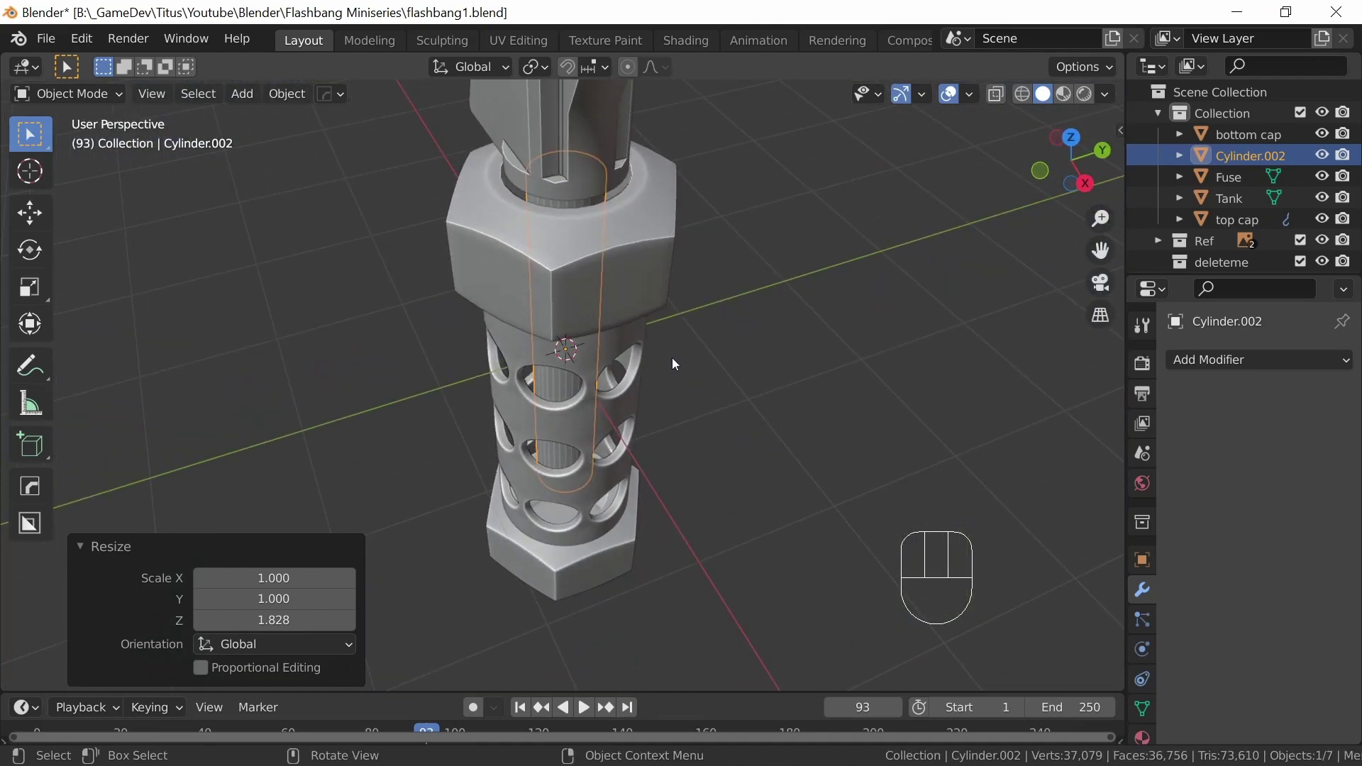
# Isolate the new cylinder in Local View and apply its location, rotation and scale
pyautogui.press('KP_Divide')
pyautogui.keyDown('ctrl'); pyautogui.moveTo(653, 401); pyautogui.dragTo(676, 373, button='middle'); pyautogui.keyUp('ctrl')
pyautogui.keyDown('shift'); pyautogui.moveTo(680, 310); pyautogui.dragTo(665, 436, button='middle'); pyautogui.keyUp('shift')
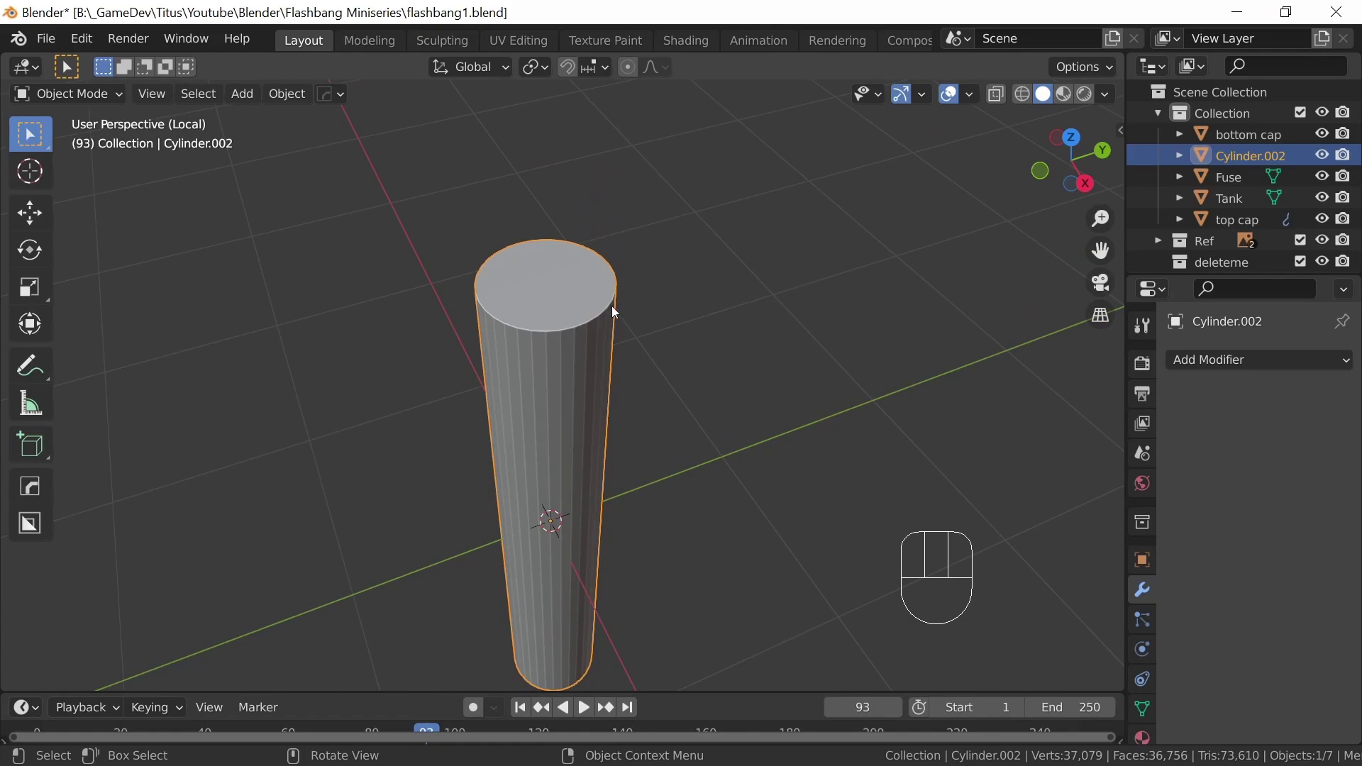
pyautogui.press('Tab')
pyautogui.press('Tab')
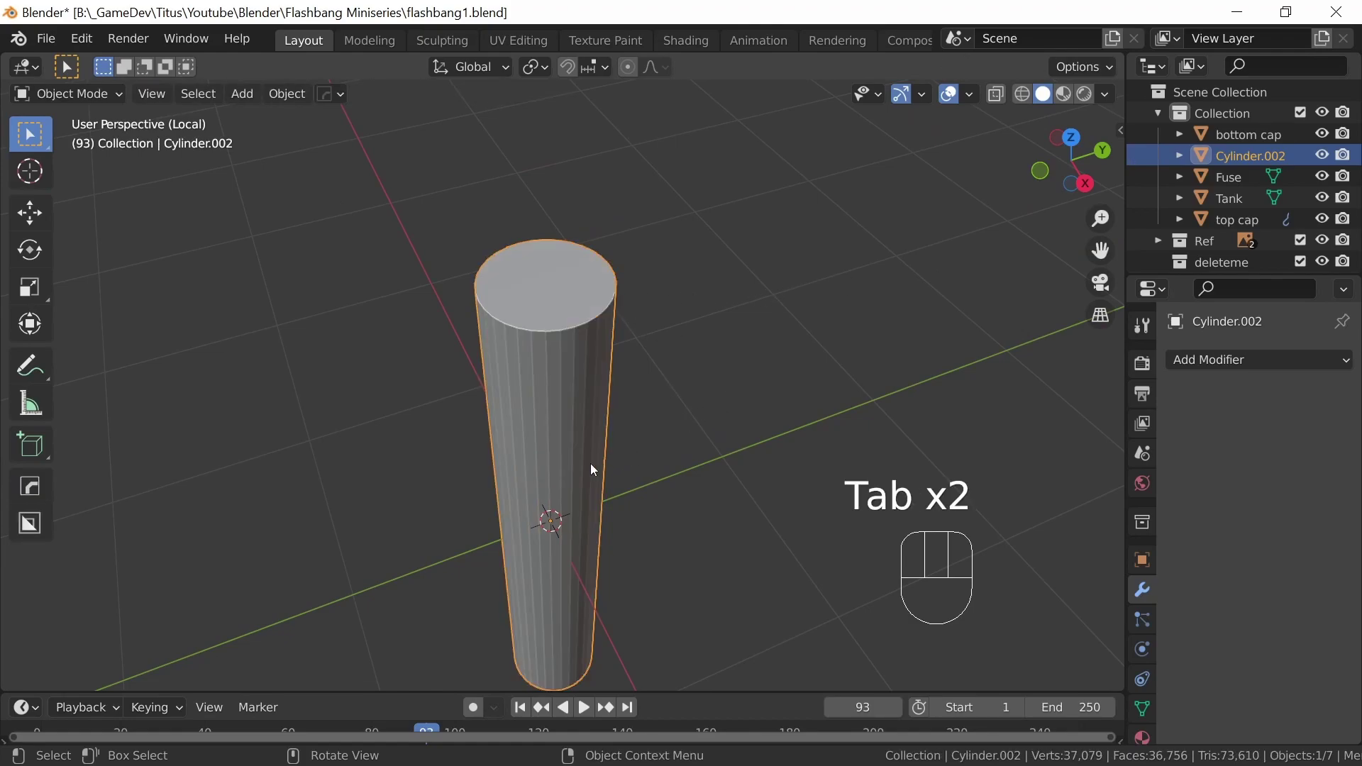
pyautogui.press('n')
pyautogui.press('n')
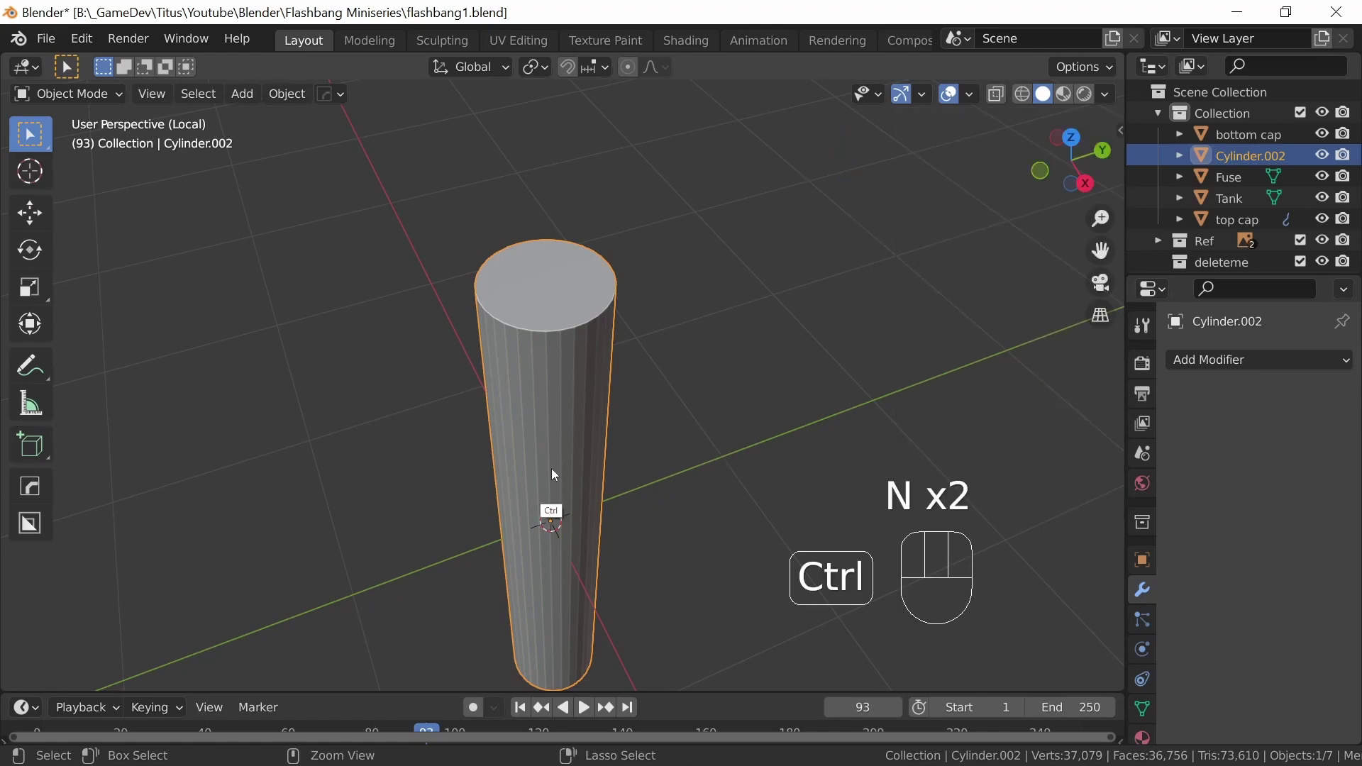
pyautogui.hotkey('ctrl', 'a')
pyautogui.click(507, 470)
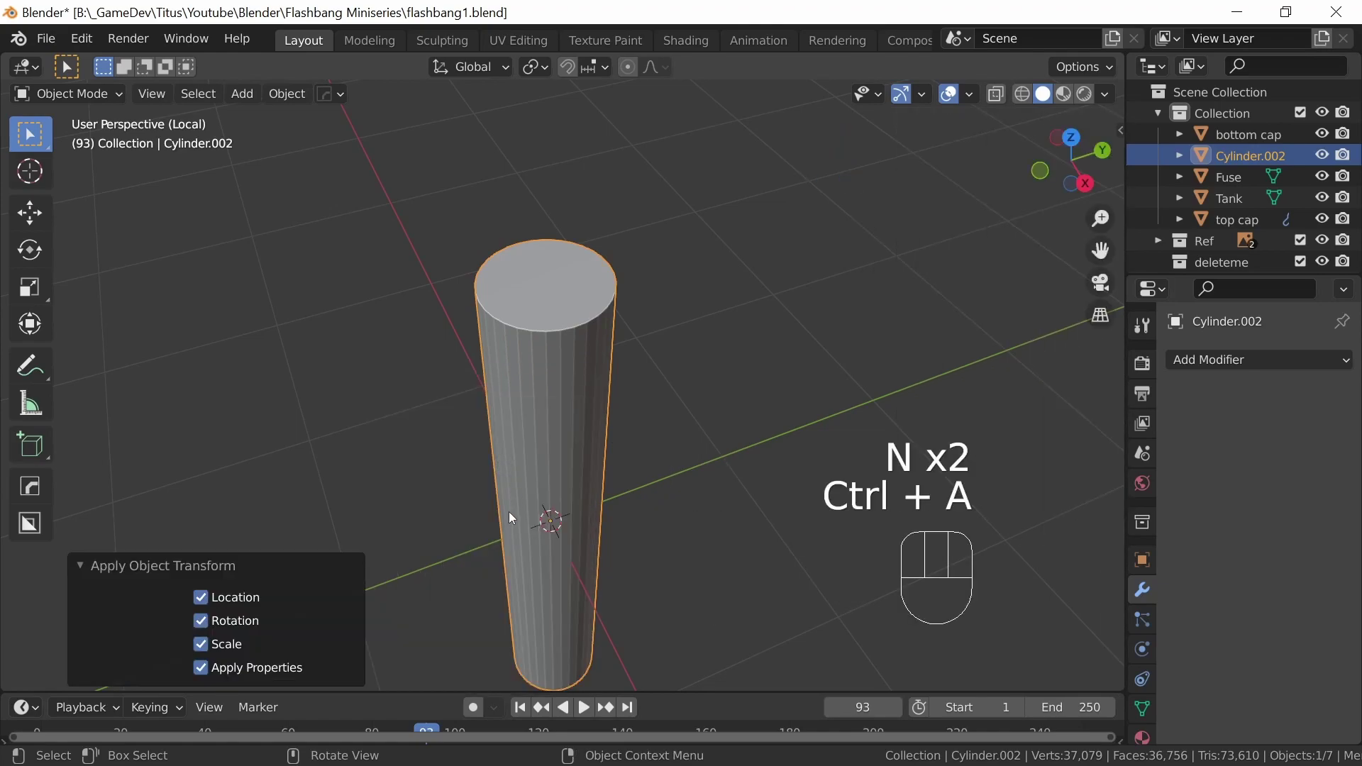
pyautogui.press('n')
pyautogui.press('n')
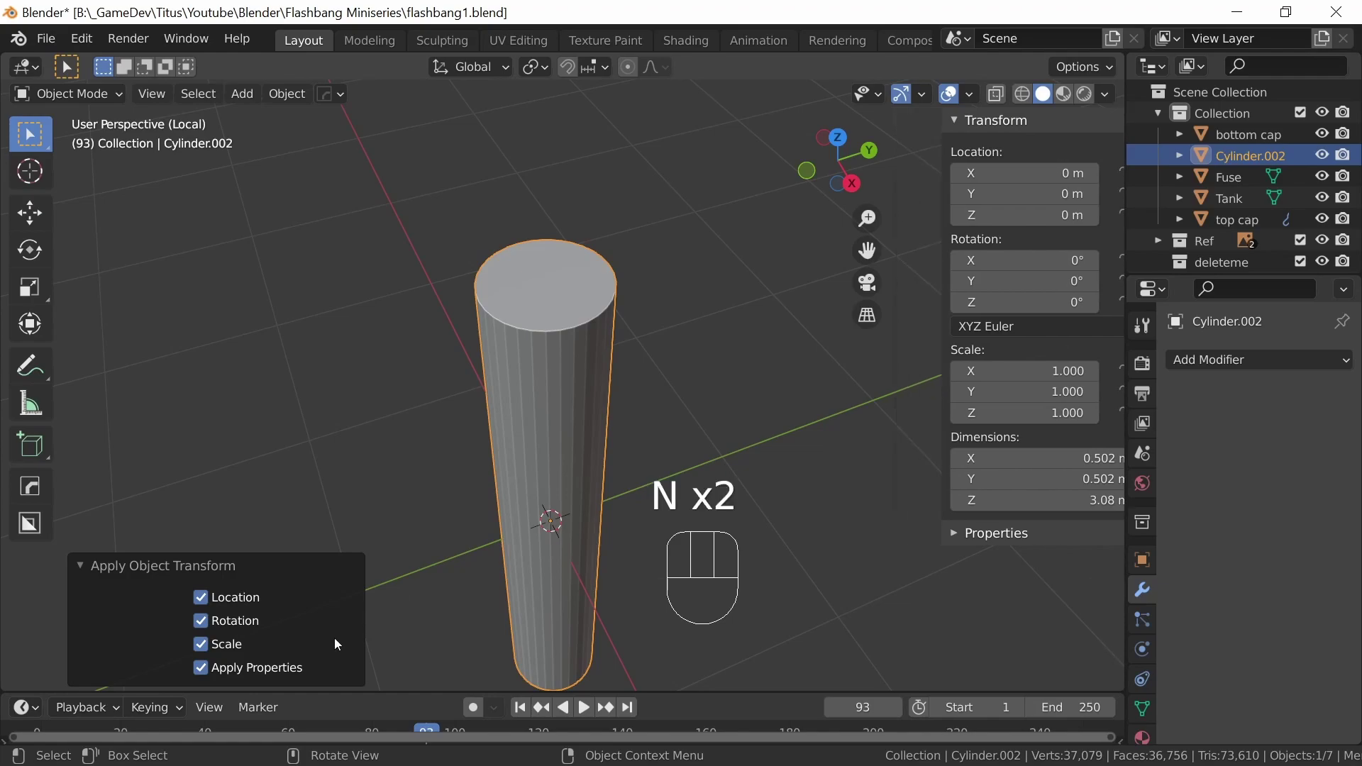
# Exit Local View and hide the Fuse object to expose the cylinder inside the top cap's opening
pyautogui.press('Tab')
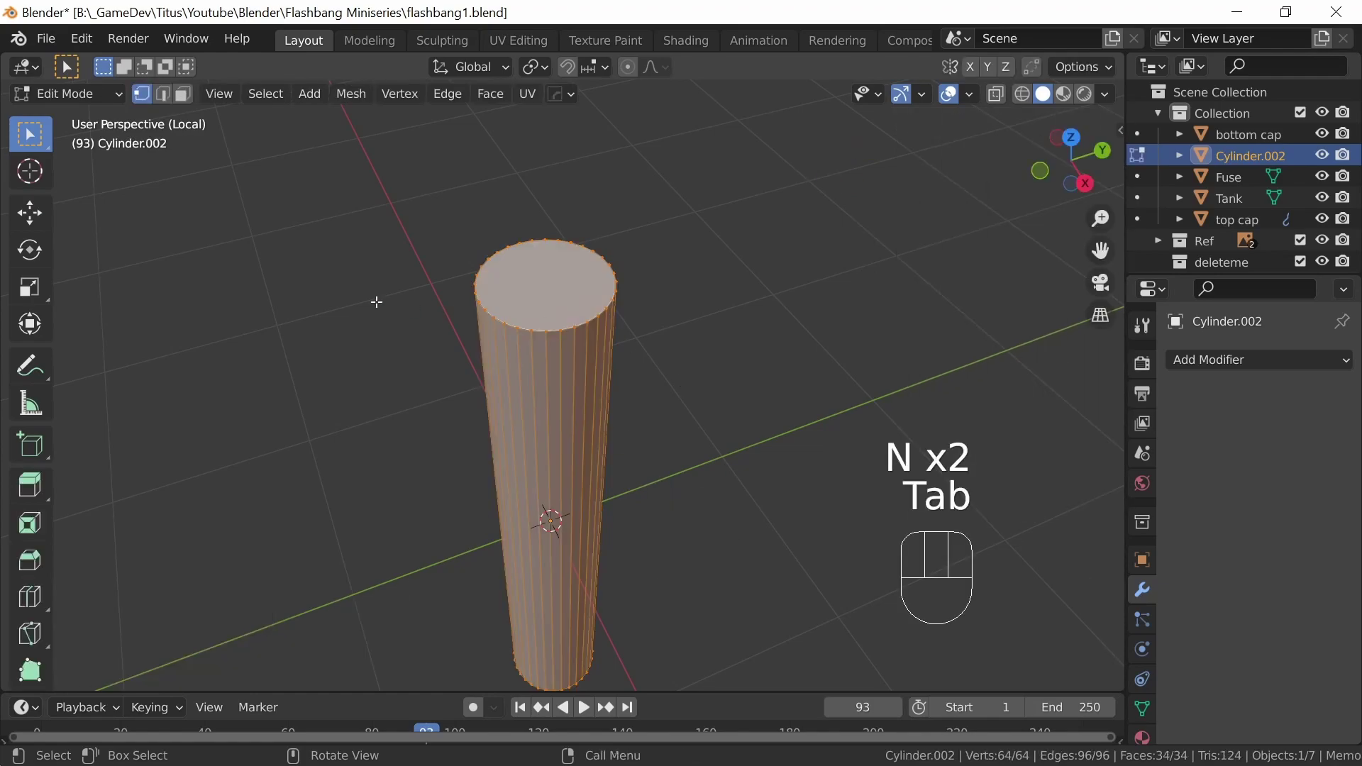
pyautogui.click(565, 295)
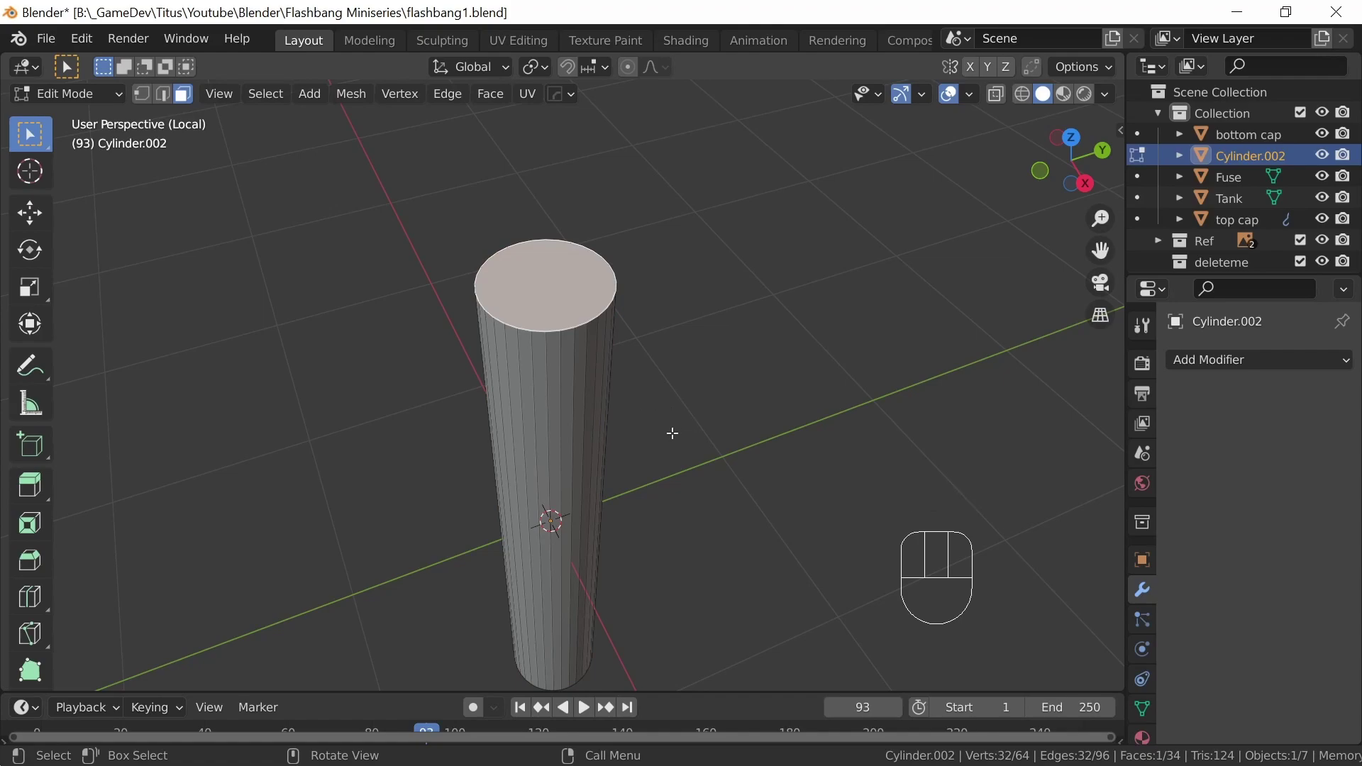
pyautogui.press('/')
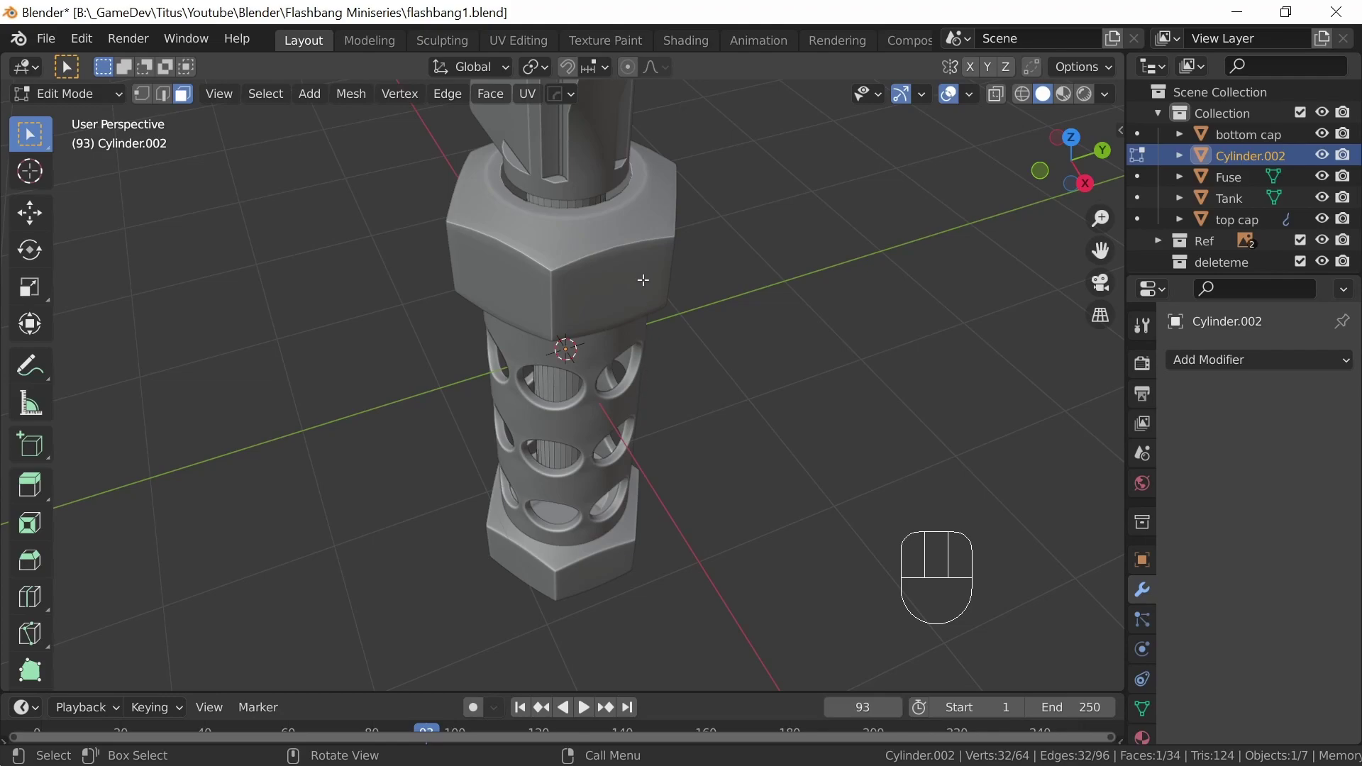
pyautogui.click(586, 141)
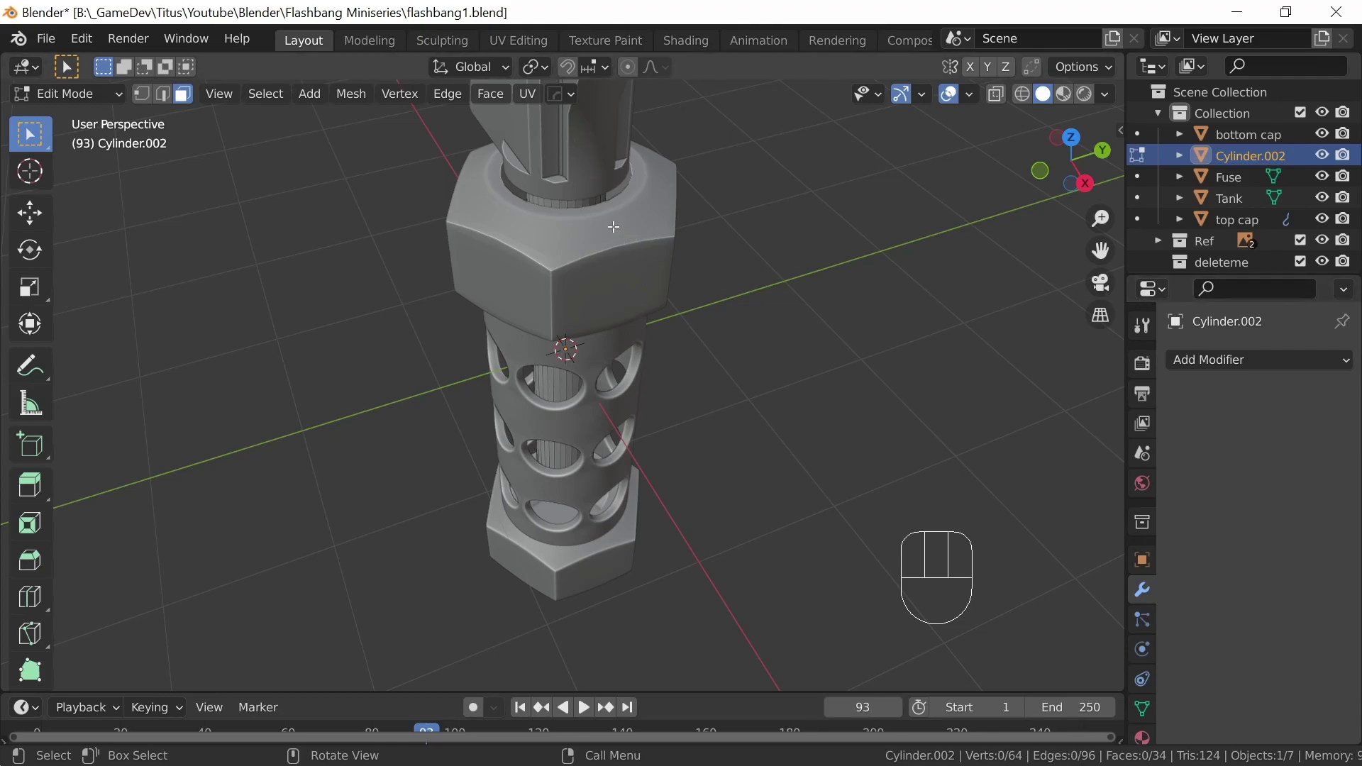
pyautogui.press('Tab')
pyautogui.click(585, 152)
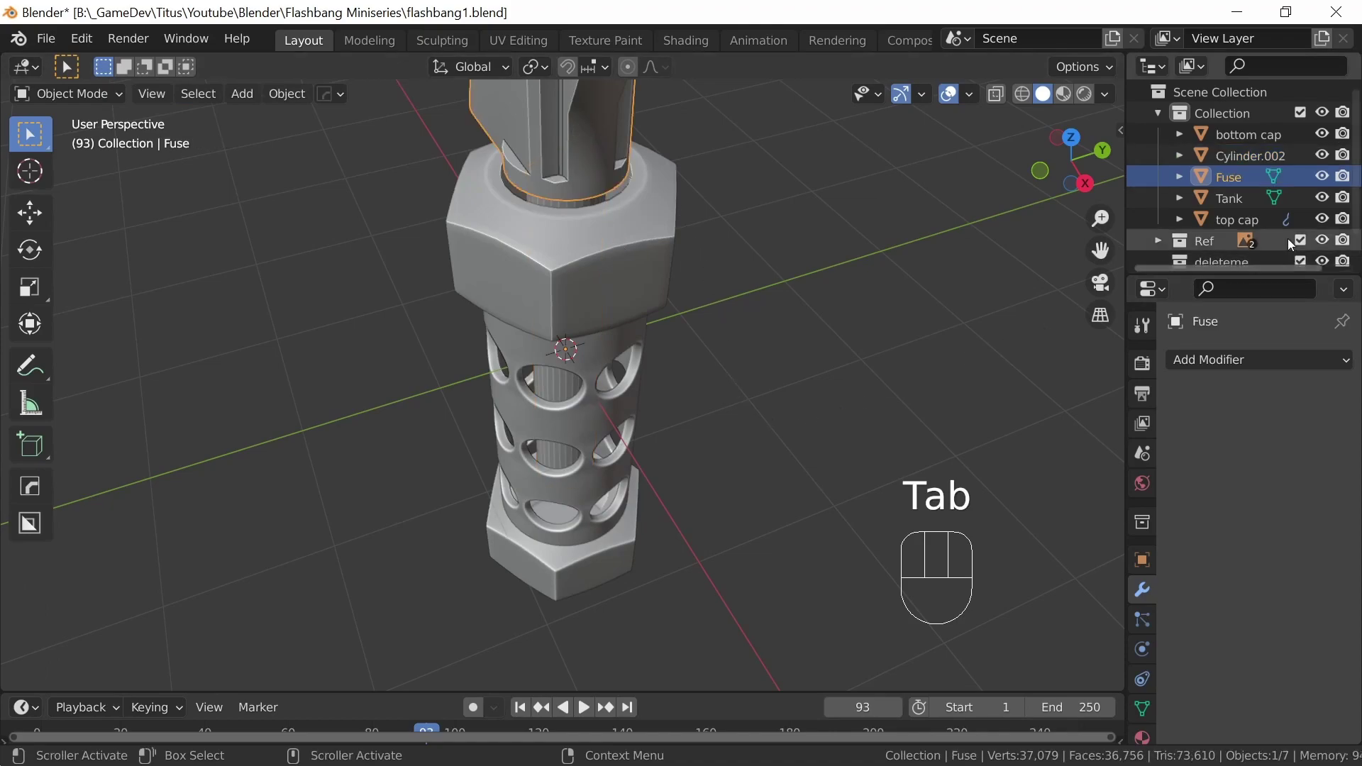
pyautogui.click(1321, 177)
# Extrude the cylinder's top face in place in Edit Mode and scale it by 1.572 to fill the top cap's opening
pyautogui.click(575, 205)
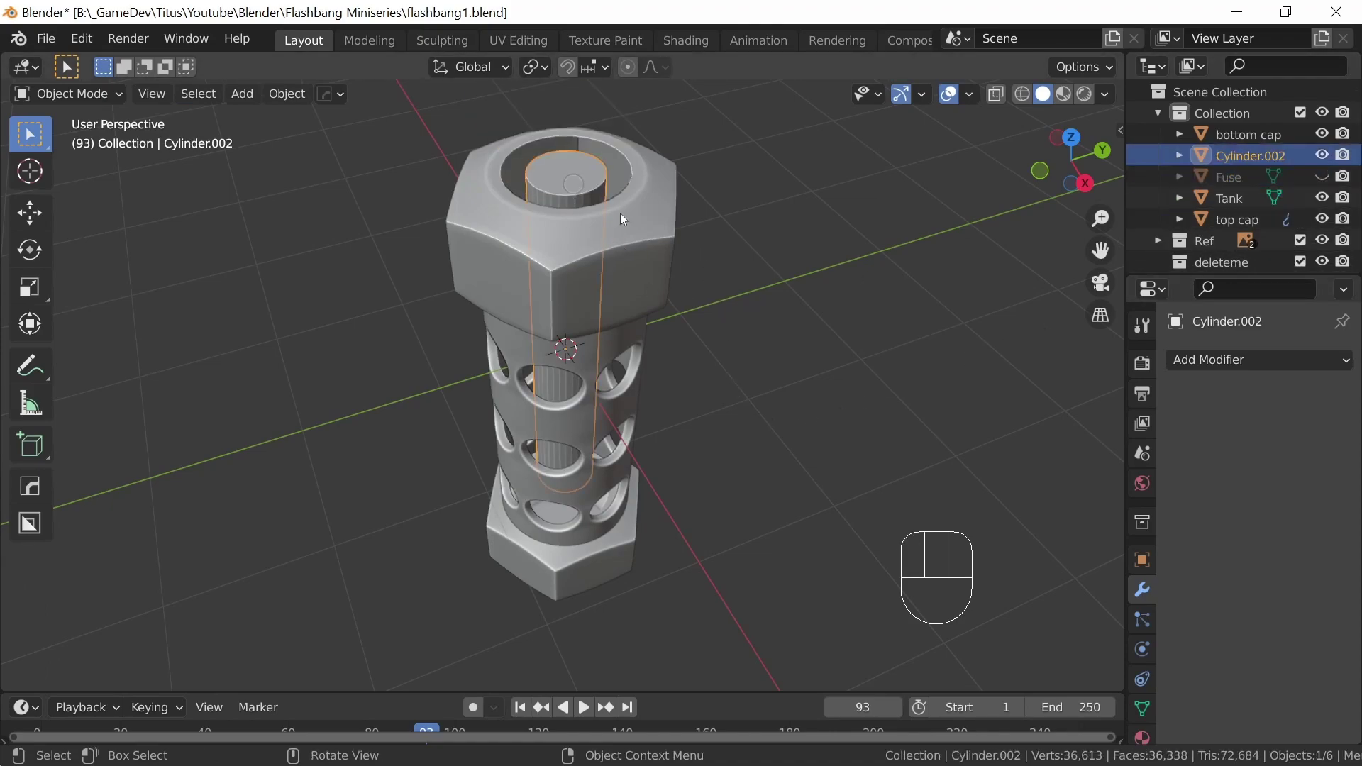
pyautogui.press('Tab')
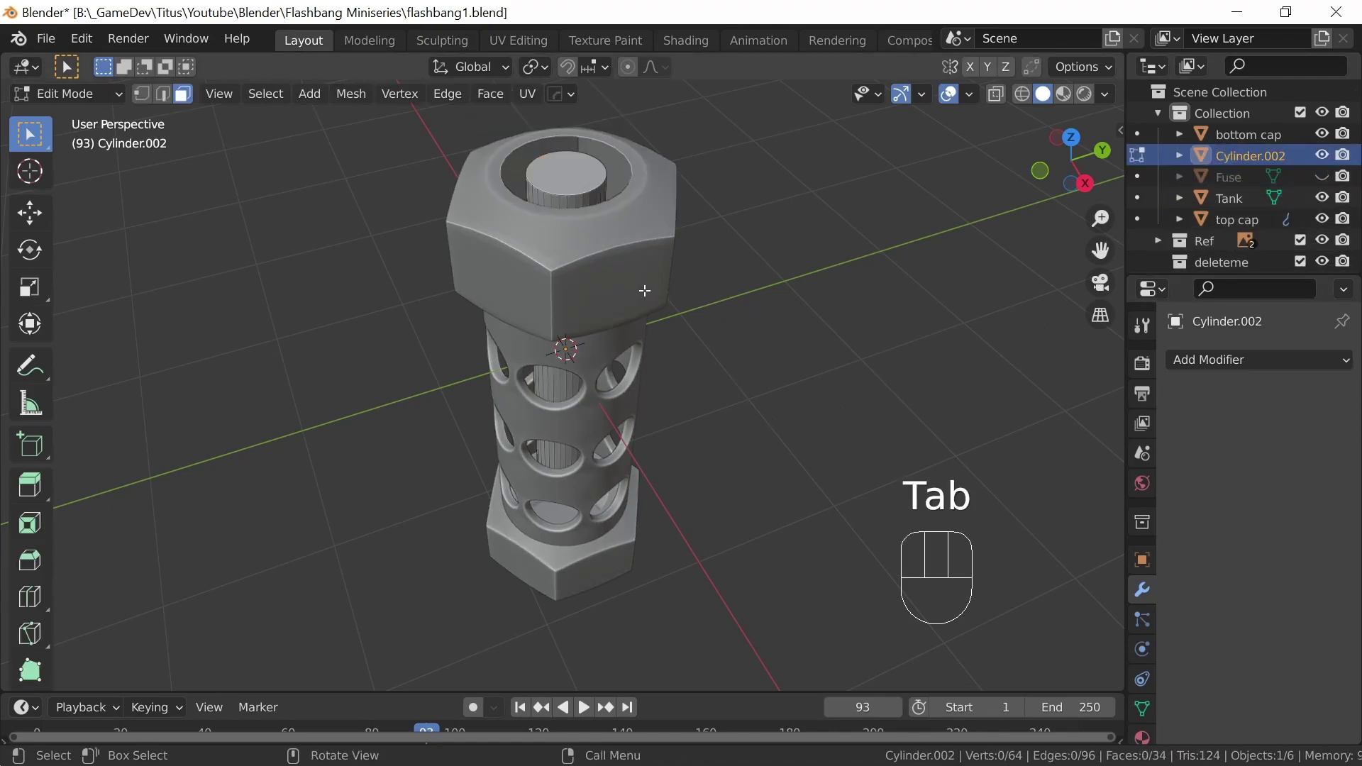
pyautogui.click(575, 179)
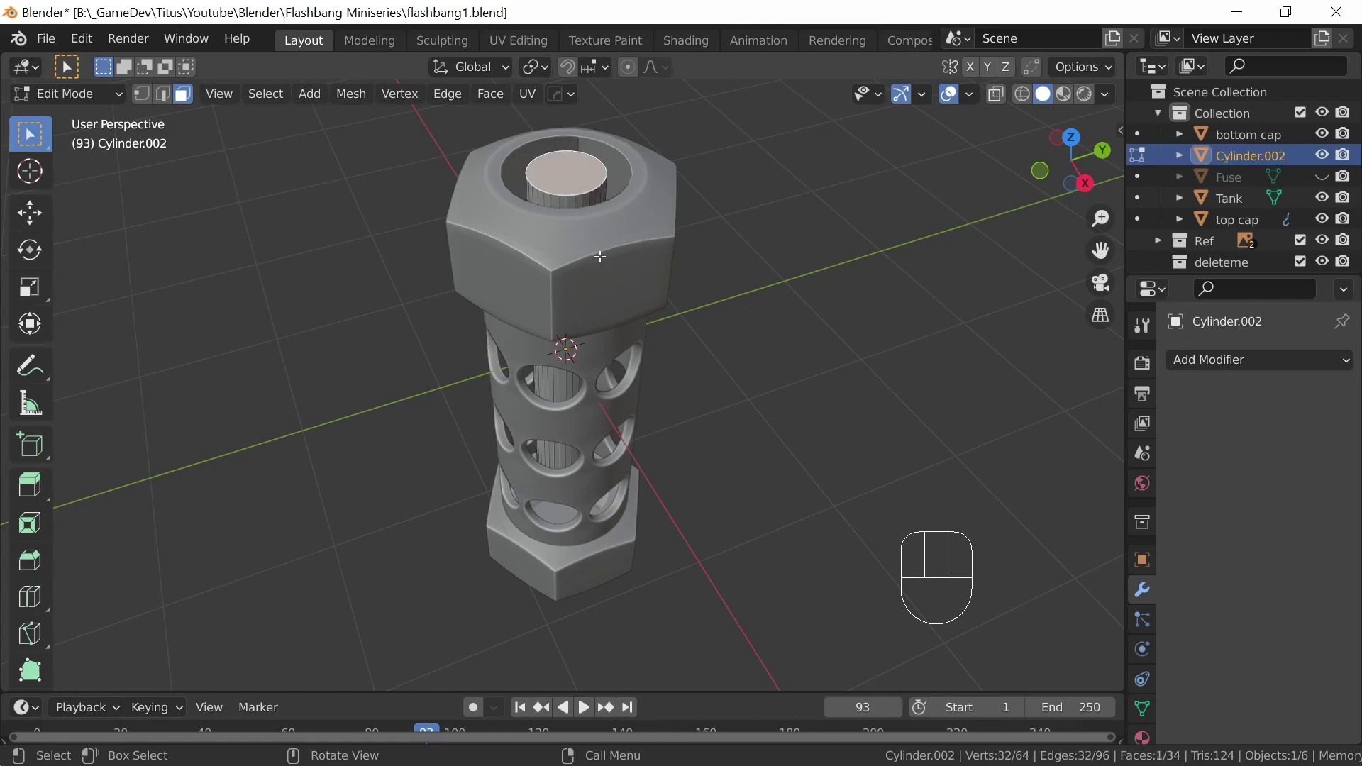
pyautogui.keyDown('ctrl'); pyautogui.moveTo(613, 323); pyautogui.dragTo(646, 422, button='middle'); pyautogui.keyUp('ctrl')
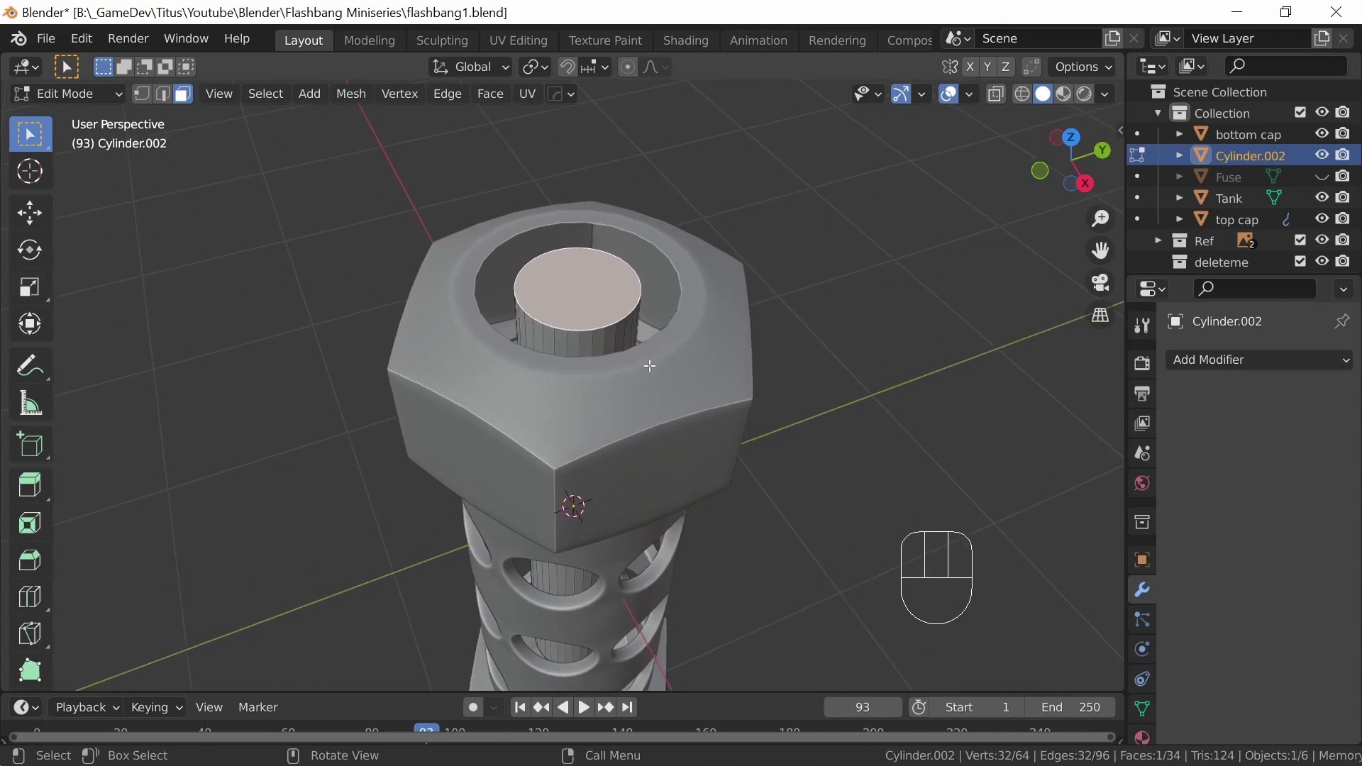
pyautogui.moveTo(653, 371); pyautogui.dragTo(635, 342, button='middle')
pyautogui.press('e')
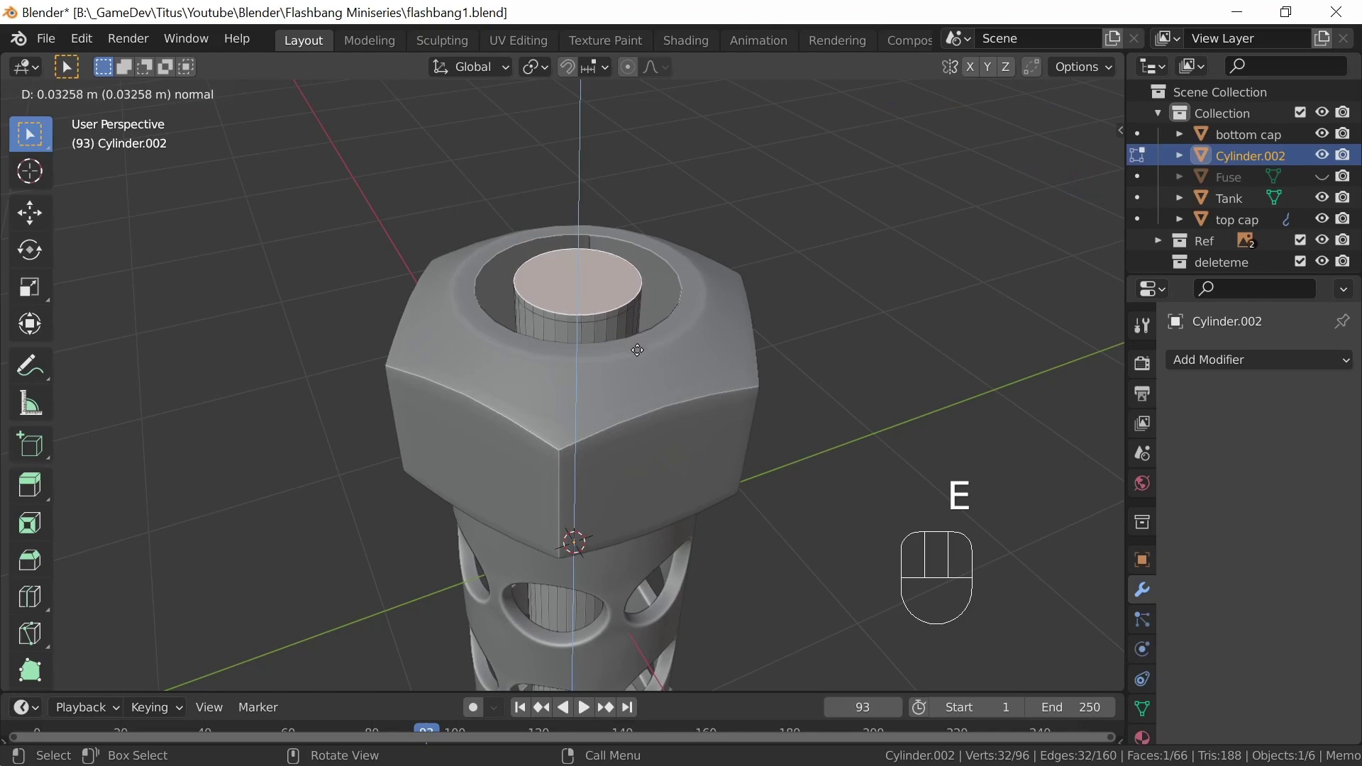
pyautogui.press('s')
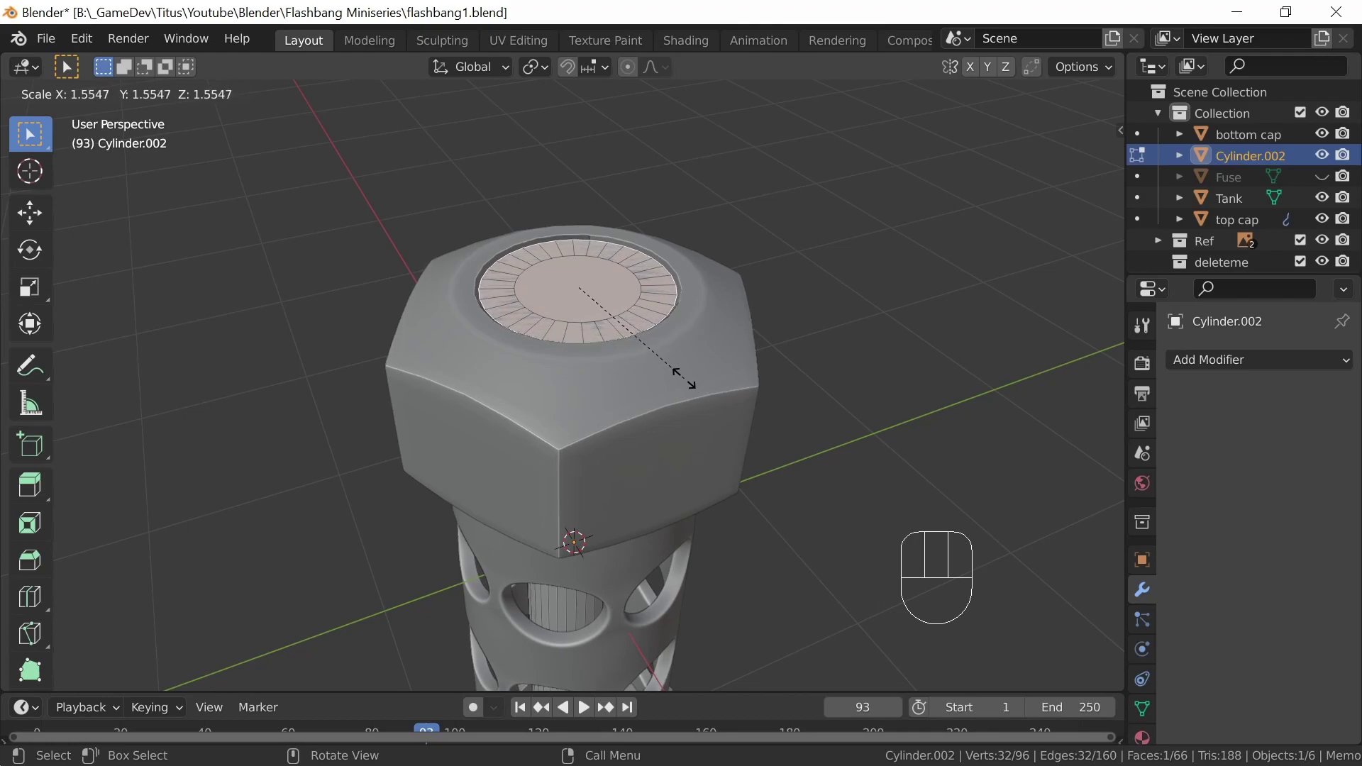
pyautogui.click(682, 378)
pyautogui.moveTo(681, 391)
pyautogui.mouseDown(button='middle')
pyautogui.moveTo(667, 353)
pyautogui.moveTo(668, 372)
pyautogui.mouseUp(button='middle')
pyautogui.press('KP_7')
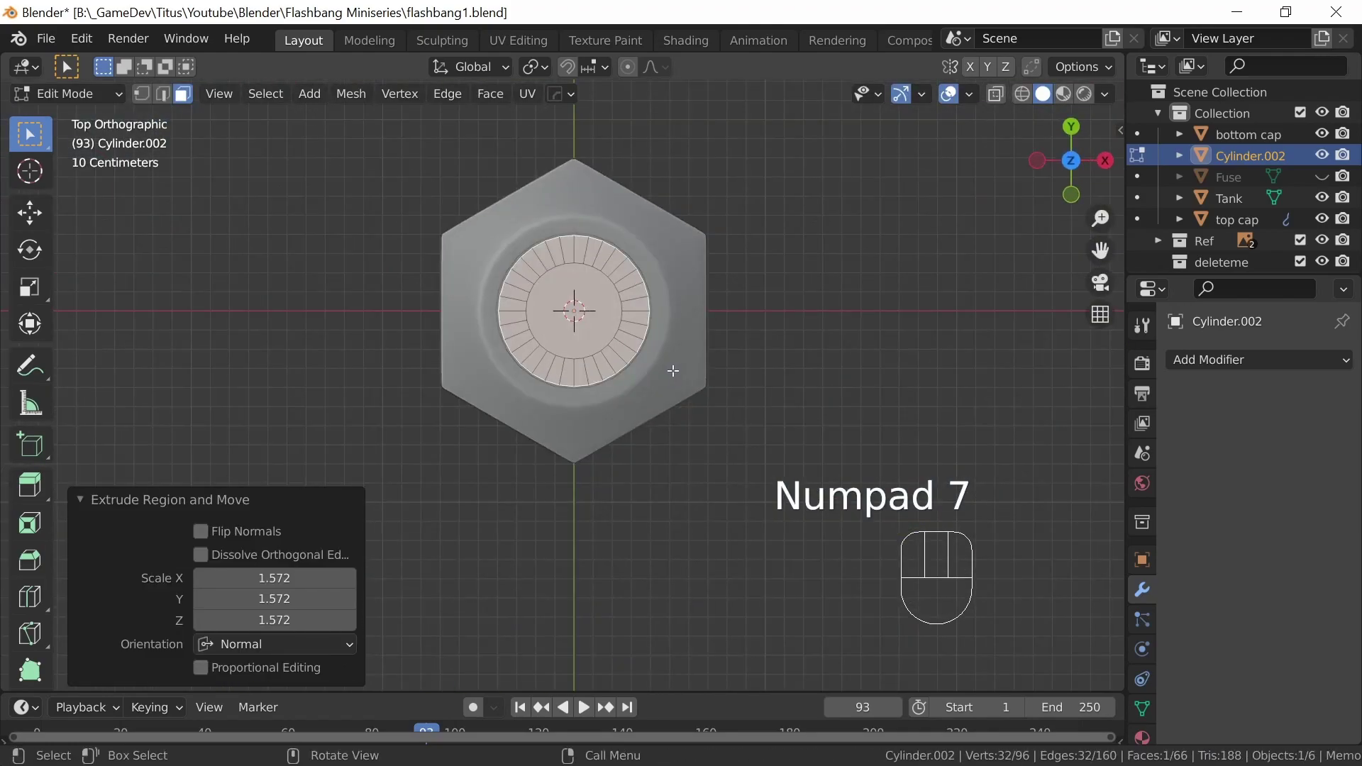
pyautogui.press('KP_1')
pyautogui.moveTo(688, 404); pyautogui.dragTo(661, 385, button='middle')
# Extrude the widened top face upward by 0.076016 m to form a flange
pyautogui.press('e')
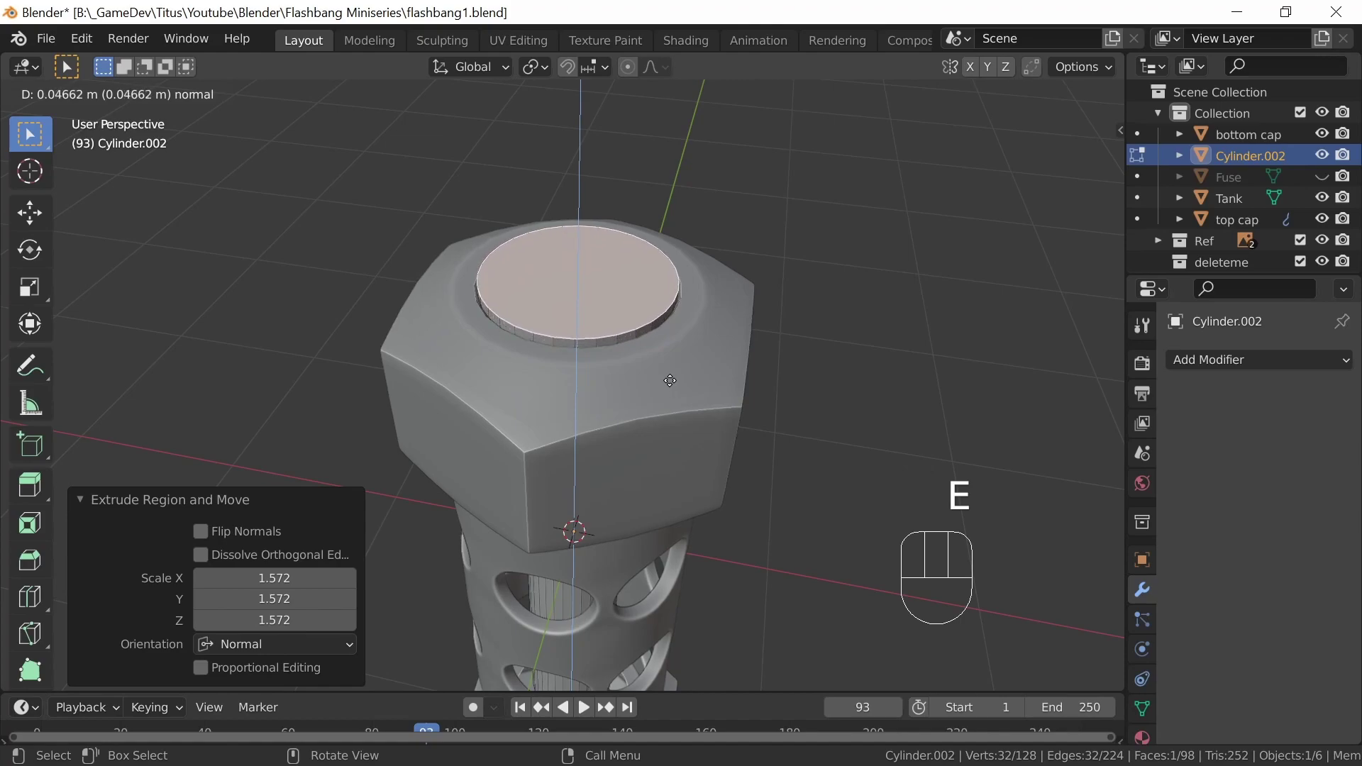
pyautogui.click(668, 373)
pyautogui.moveTo(705, 407); pyautogui.dragTo(675, 416, button='middle')
# Inset the flange's top face by 0.04876 m, and inset the resulting inner face by 0.1757 m
pyautogui.press('i')
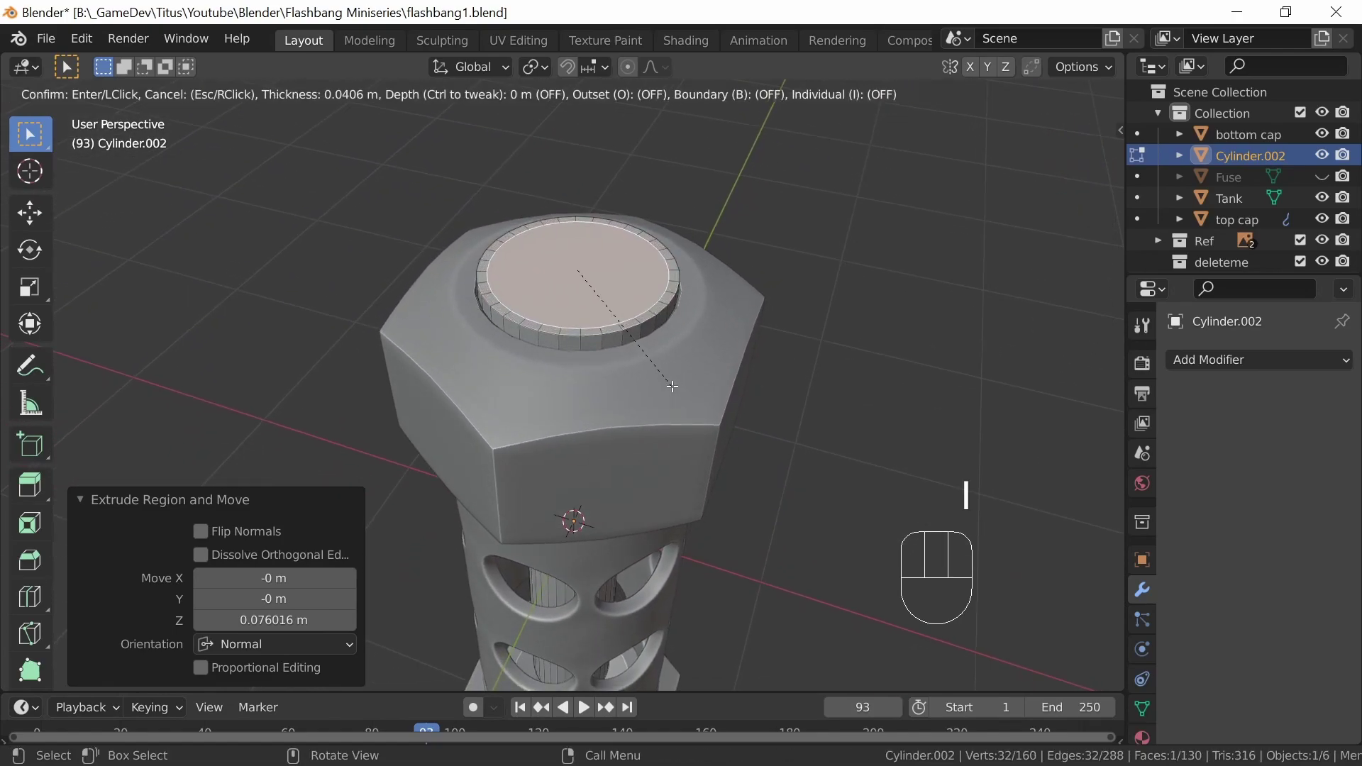
pyautogui.click(671, 384)
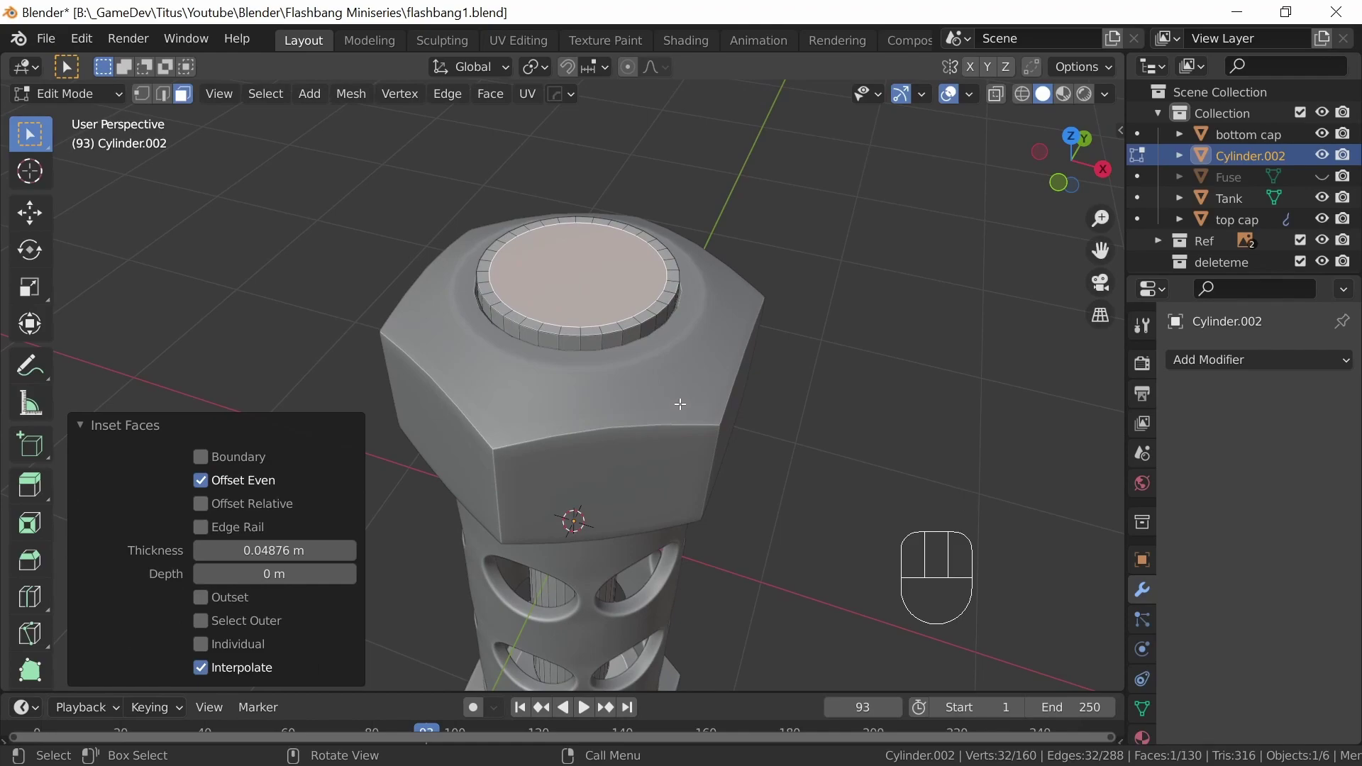
pyautogui.press('i')
pyautogui.click(665, 384)
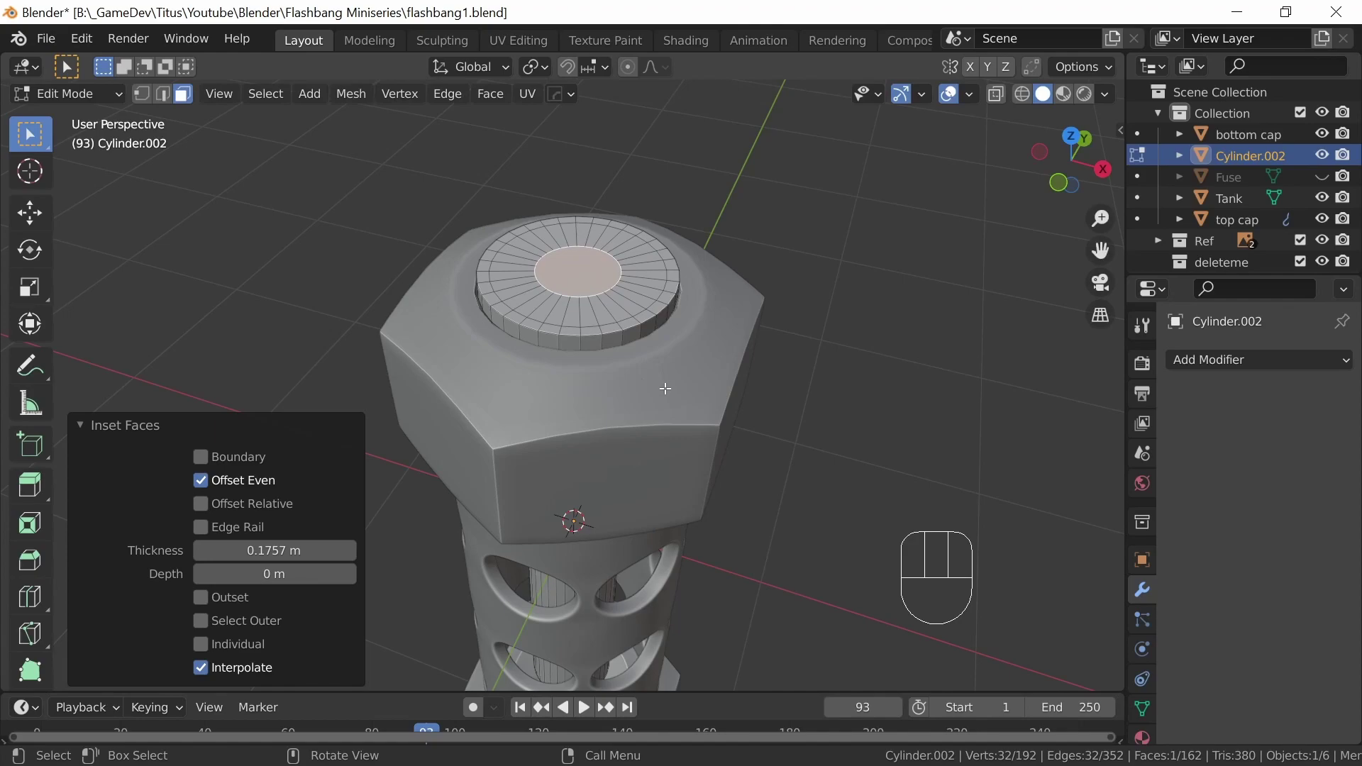
# Lower the small inner face by 0.057382 m along Z to dish the flange's top
pyautogui.press('g')
pyautogui.press('z')
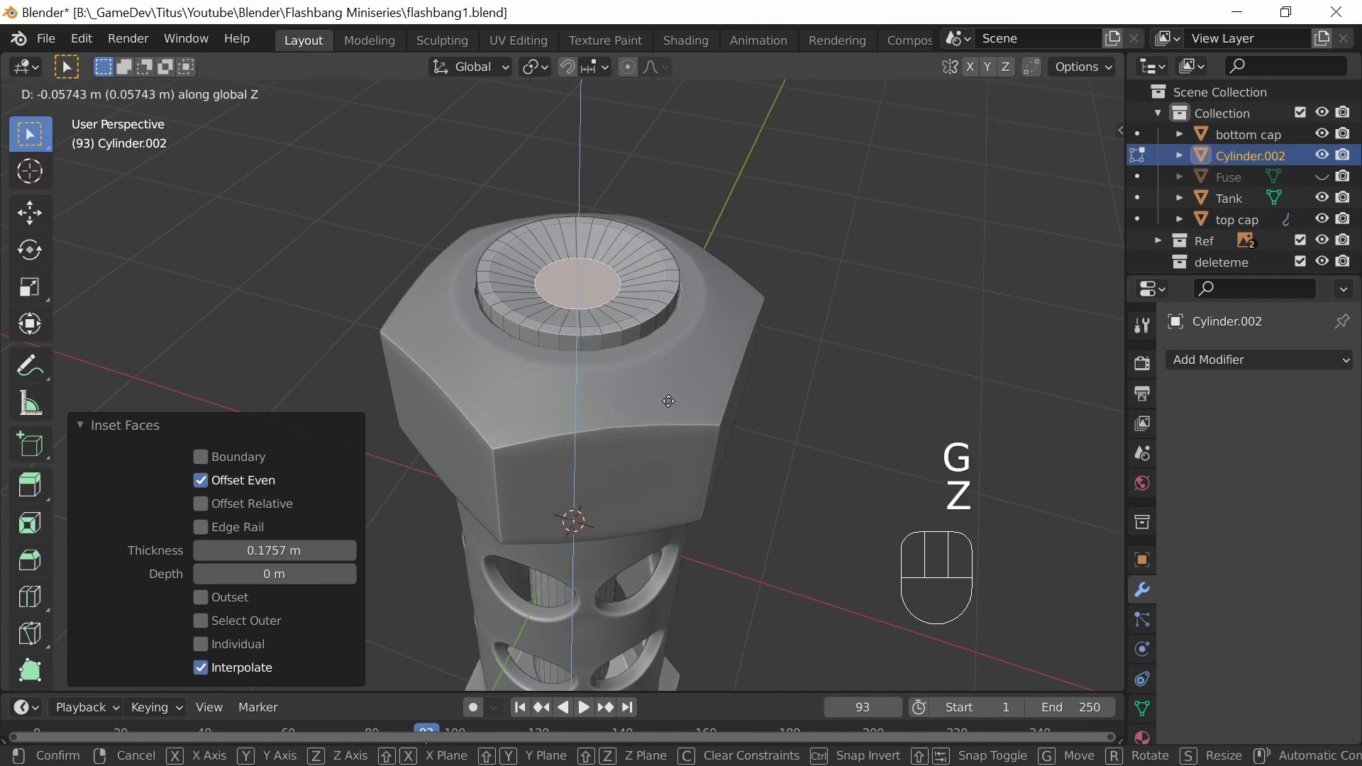
pyautogui.click(672, 400)
pyautogui.moveTo(673, 400); pyautogui.dragTo(723, 368, button='middle')
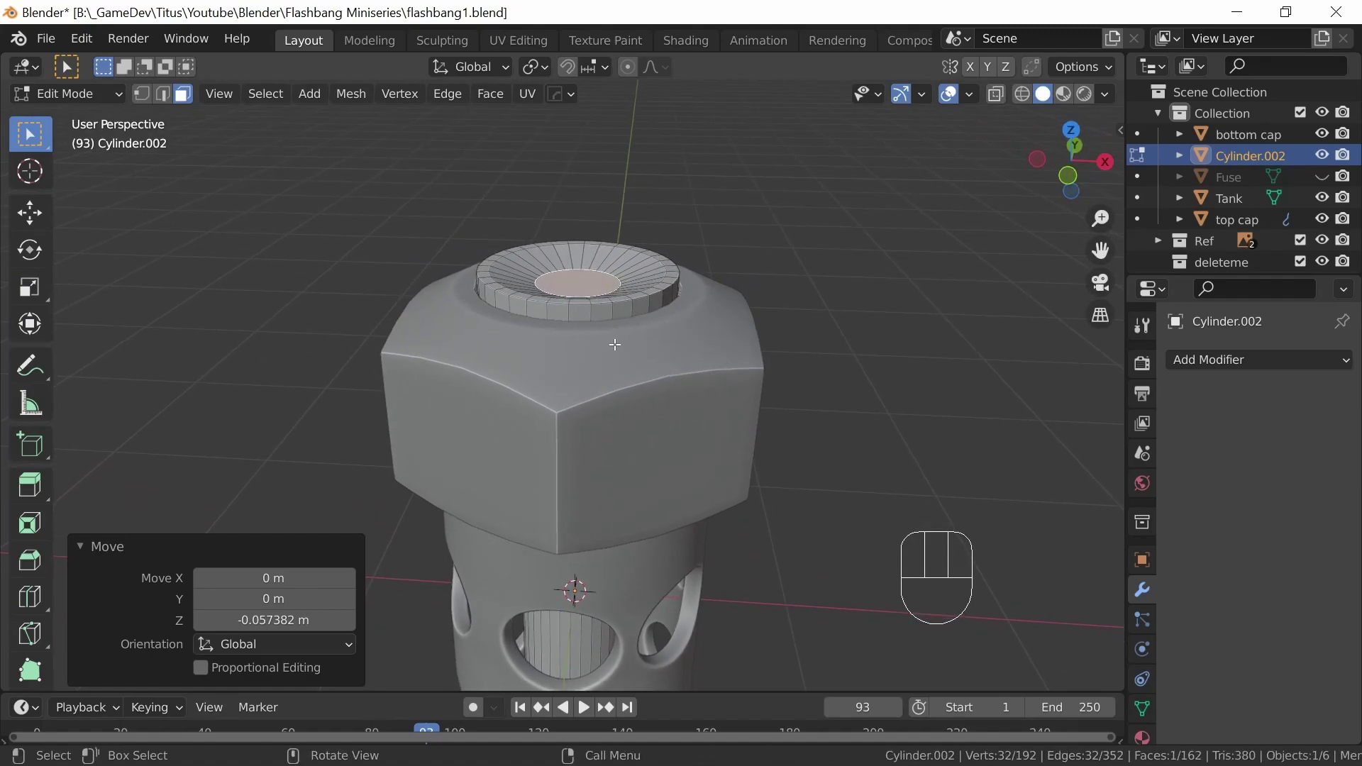
# Unhide the Fuse and, in Object Mode, lower the whole cylinder by 0.054094 m along Z
pyautogui.click(1322, 176)
pyautogui.moveTo(751, 358); pyautogui.dragTo(692, 319, button='middle')
pyautogui.press('Tab')
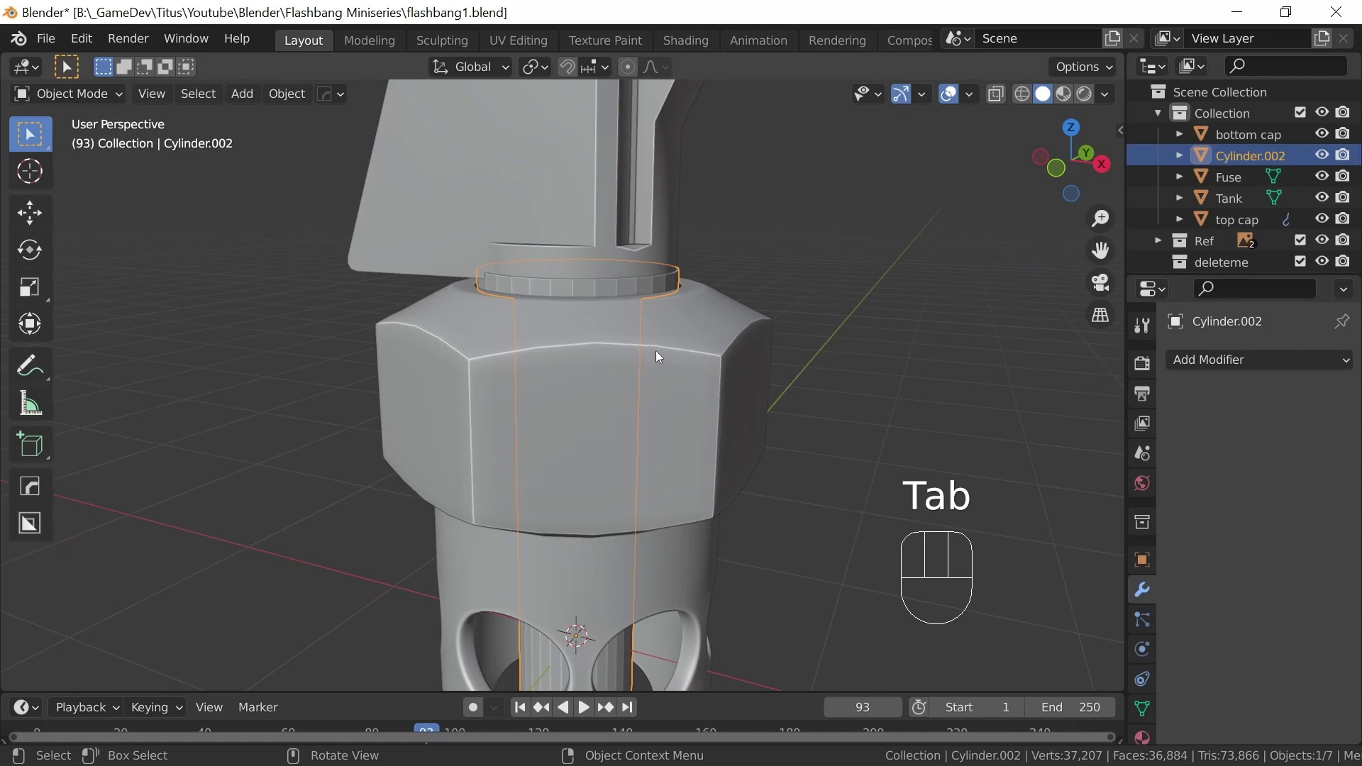
pyautogui.press('g')
pyautogui.press('z')
pyautogui.press('shift')
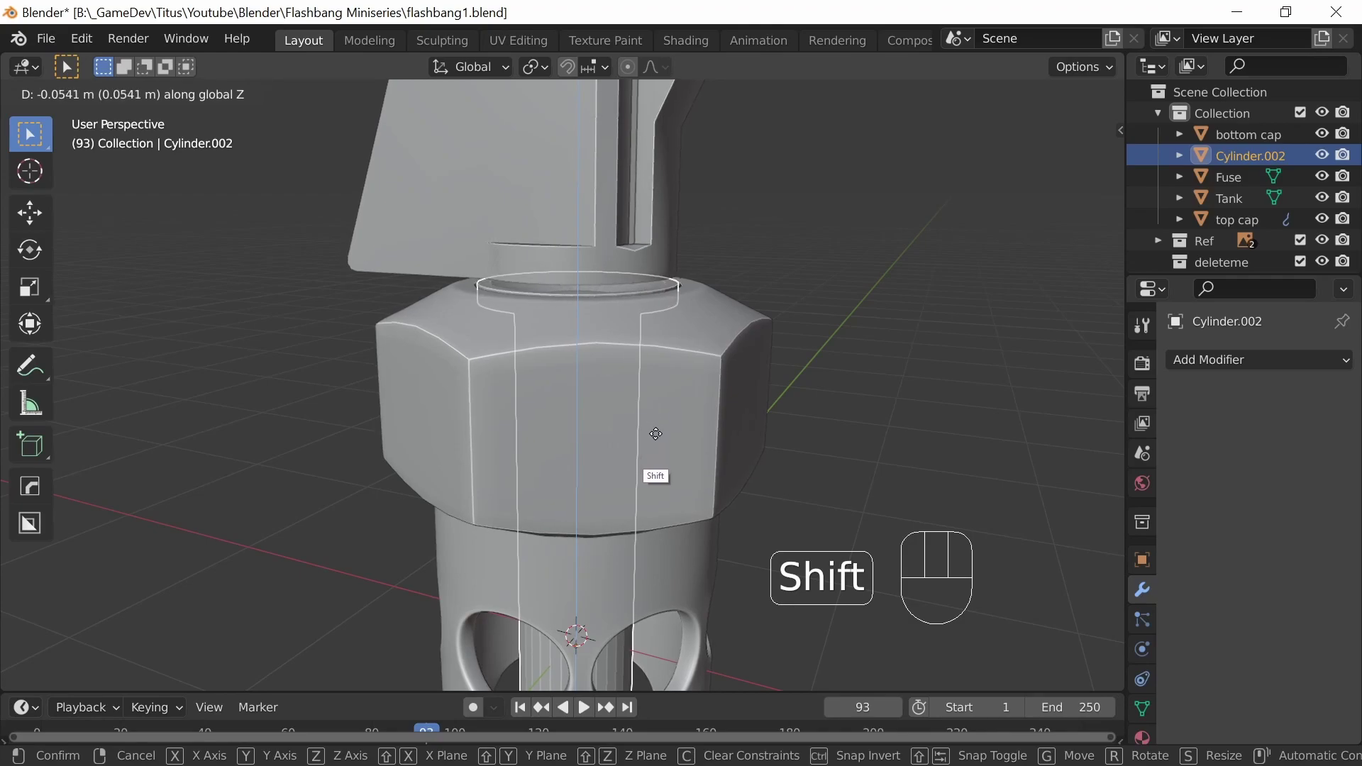
pyautogui.click(664, 428)
# Check the flange's fit around the fuse from above, hide the Fuse again and isolate the cylinder in Local View
pyautogui.moveTo(739, 416); pyautogui.dragTo(684, 434, button='middle')
pyautogui.press('KP_7')
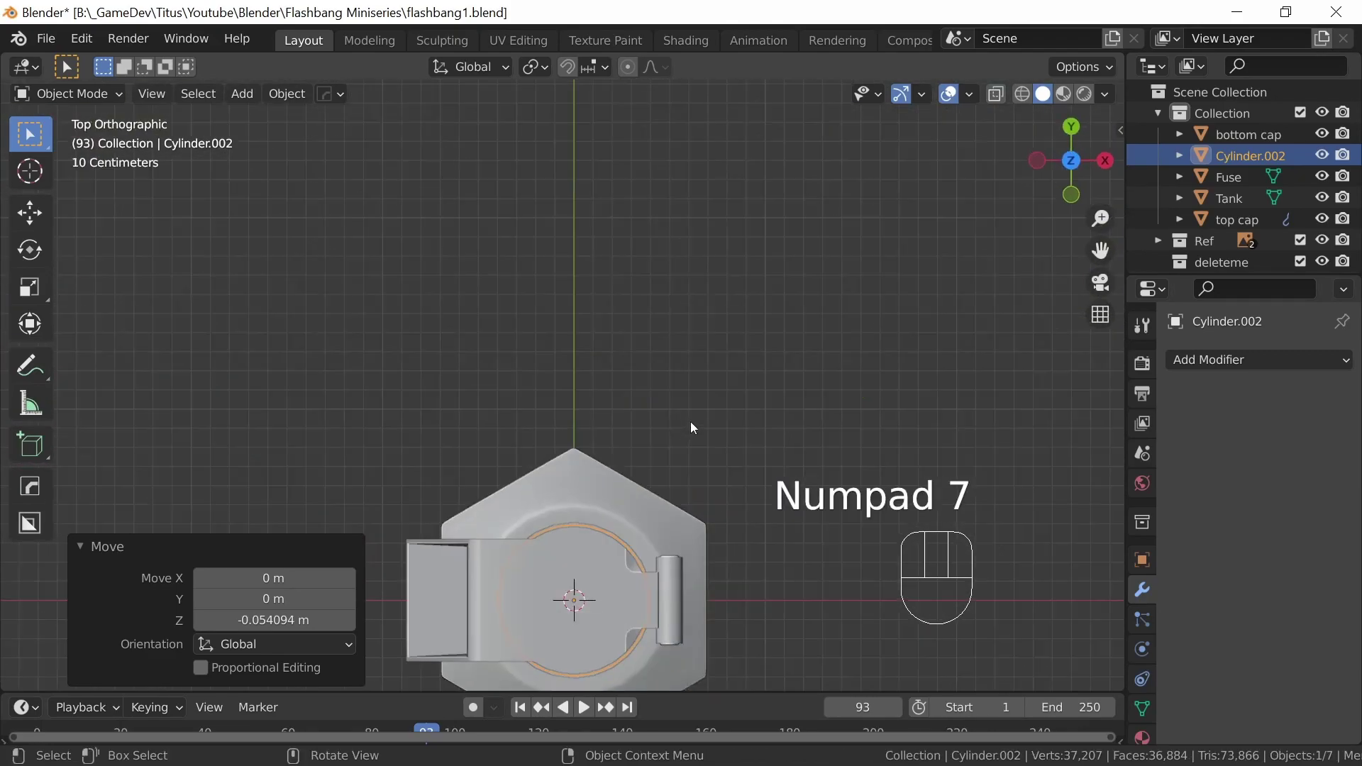
pyautogui.keyDown('shift'); pyautogui.moveTo(674, 612); pyautogui.dragTo(665, 362, button='middle'); pyautogui.keyUp('shift')
pyautogui.keyDown('ctrl'); pyautogui.moveTo(656, 505); pyautogui.dragTo(664, 406, button='middle'); pyautogui.keyUp('ctrl')
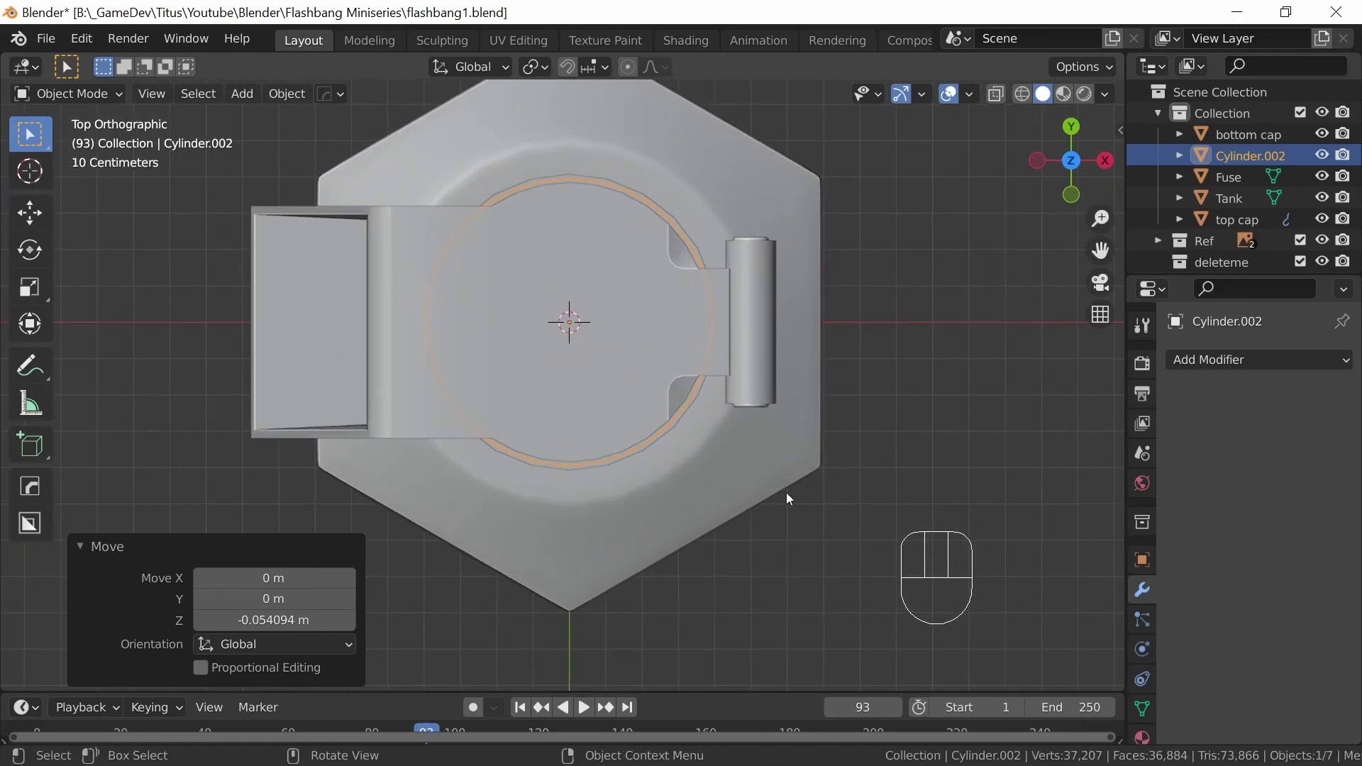
pyautogui.moveTo(819, 475); pyautogui.dragTo(734, 437, button='middle')
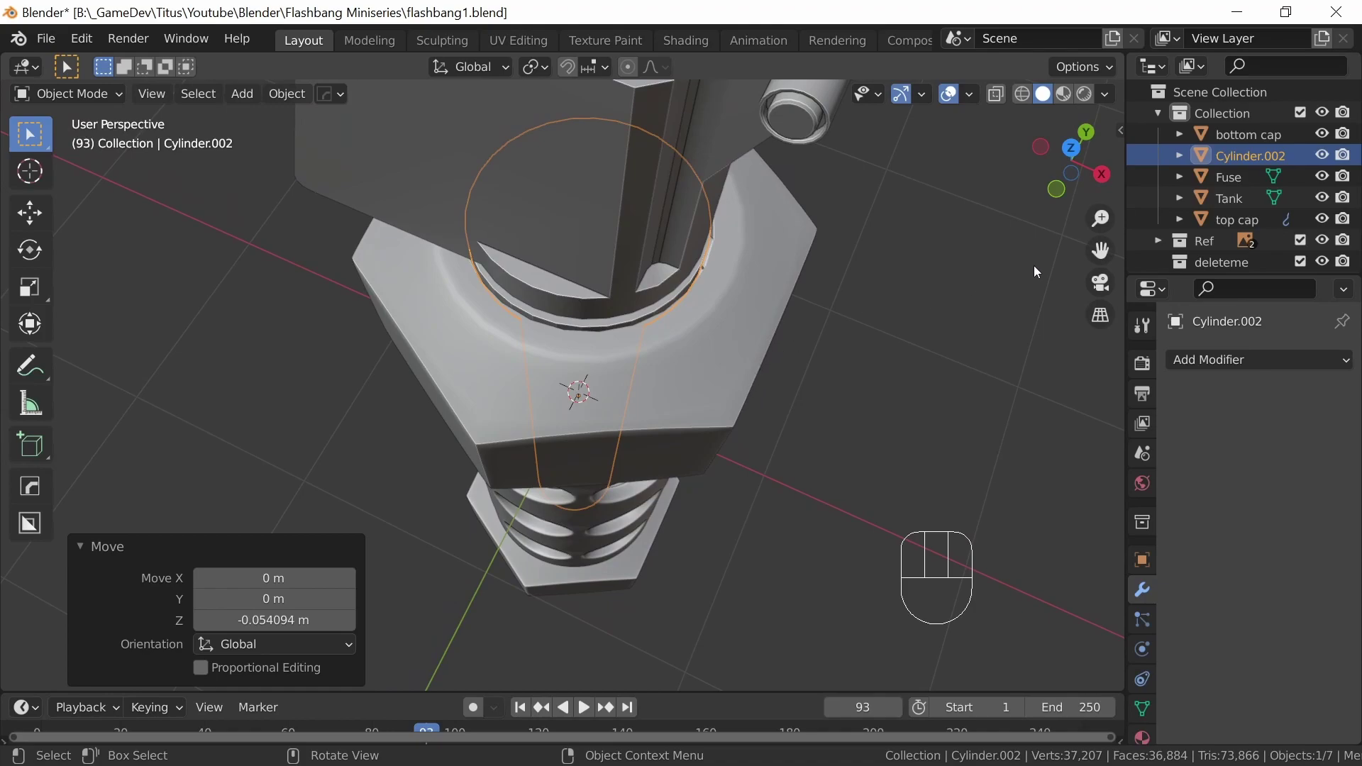
pyautogui.click(1323, 177)
pyautogui.moveTo(745, 405); pyautogui.dragTo(717, 334, button='middle')
pyautogui.press('/')
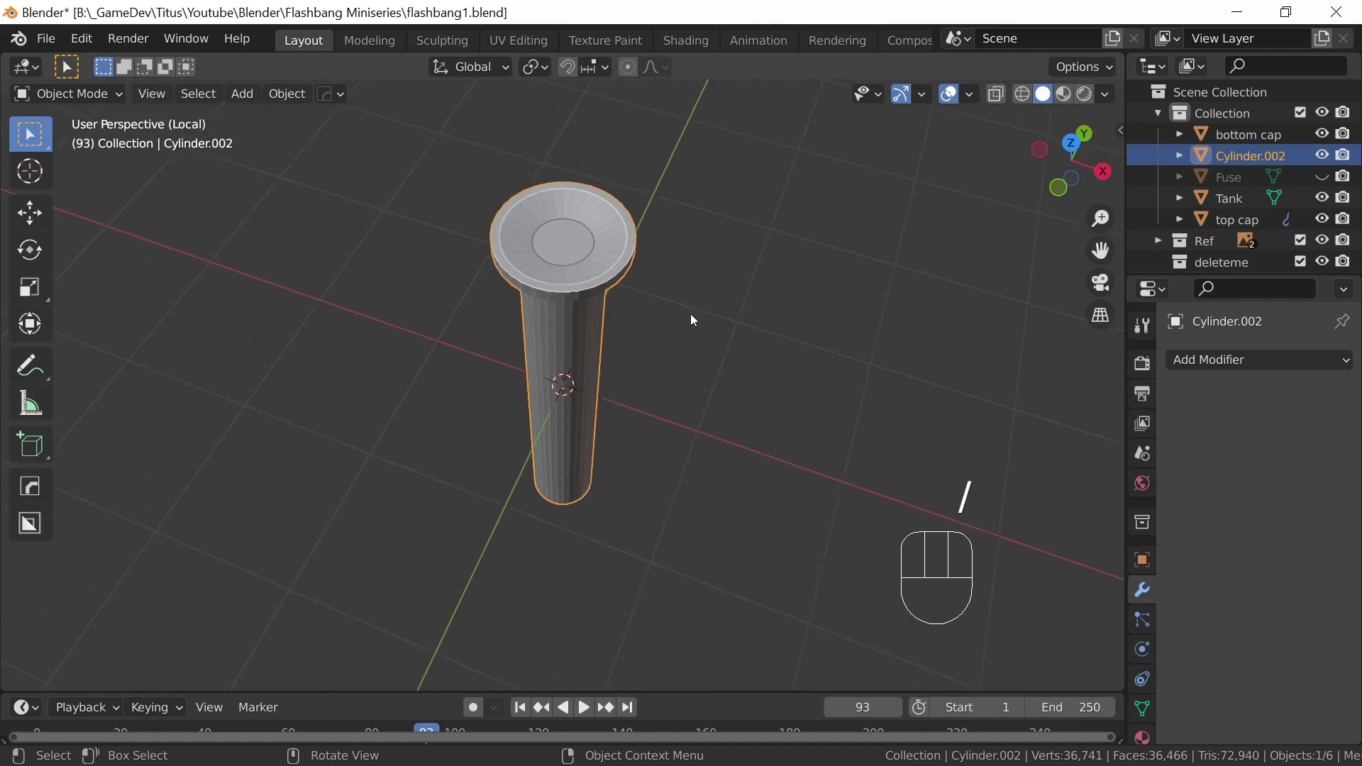
# Bevel the outer edge loop on the top of the cylinder's flange by 0.0218 m with one segment
pyautogui.press('Tab')
pyautogui.moveTo(661, 339)
pyautogui.keyDown('ctrl'); pyautogui.mouseDown(button='middle')
pyautogui.moveTo(657, 320)
pyautogui.moveTo(654, 358)
pyautogui.mouseUp(button='middle'); pyautogui.keyUp('ctrl')
pyautogui.keyDown('ctrl'); pyautogui.moveTo(612, 402); pyautogui.dragTo(629, 365, button='middle'); pyautogui.keyUp('ctrl')
pyautogui.click(163, 93)
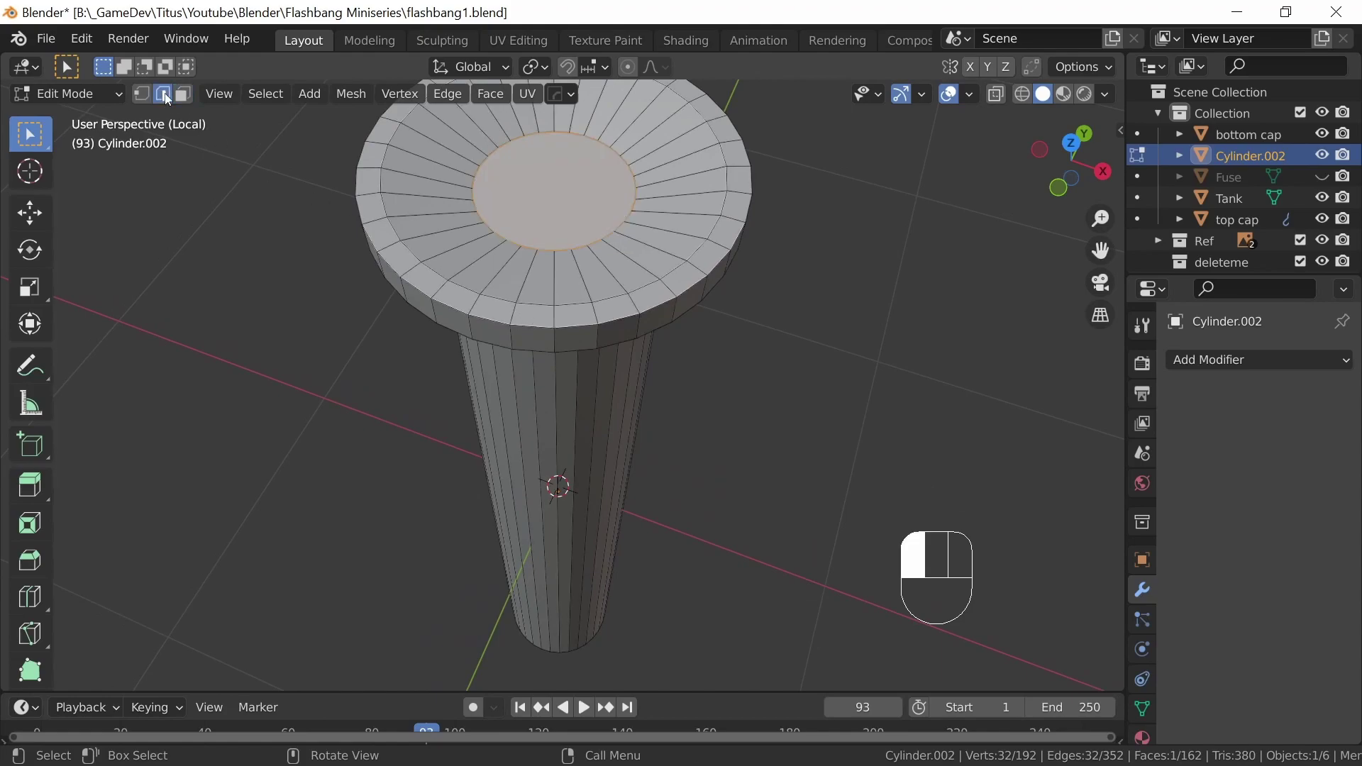
pyautogui.keyDown('alt'); pyautogui.click(537, 327); pyautogui.keyUp('alt')
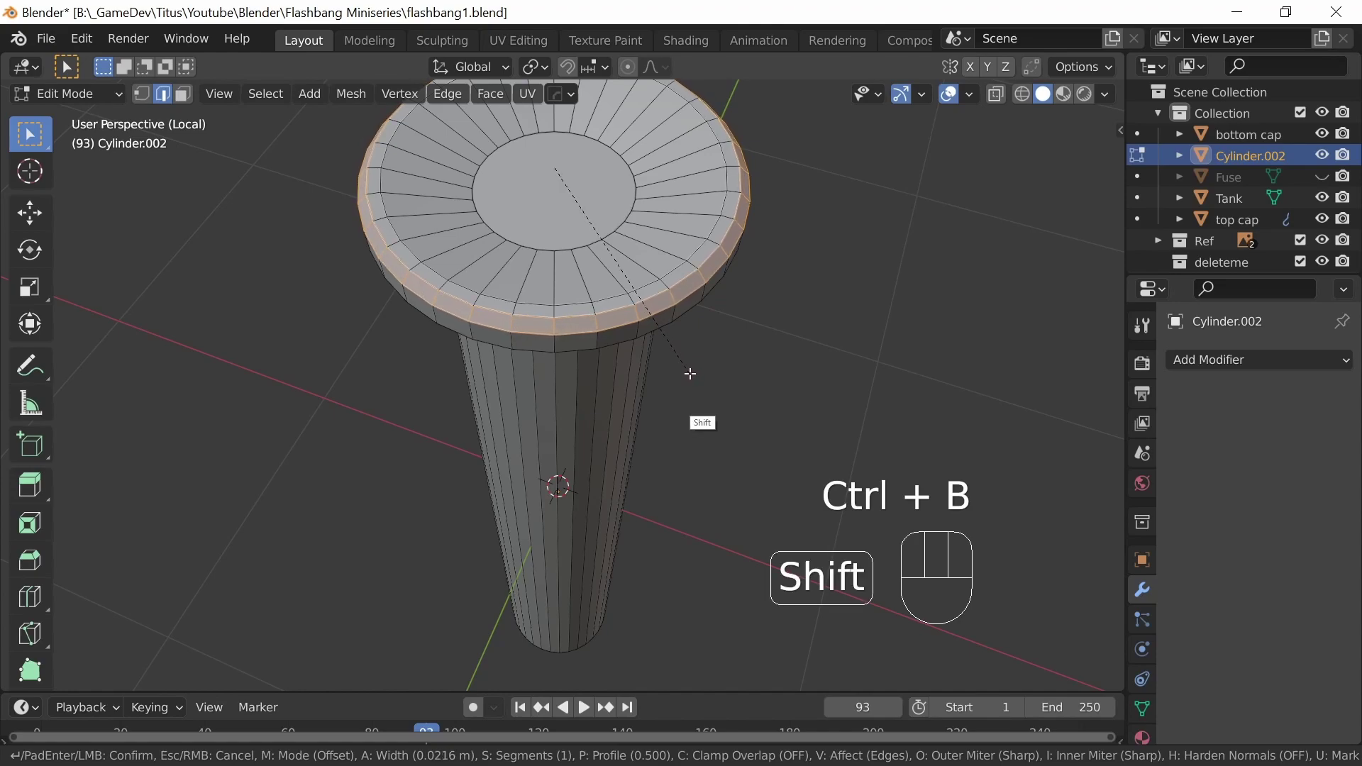
pyautogui.click(691, 371)
pyautogui.moveTo(648, 404); pyautogui.dragTo(624, 369, button='middle')
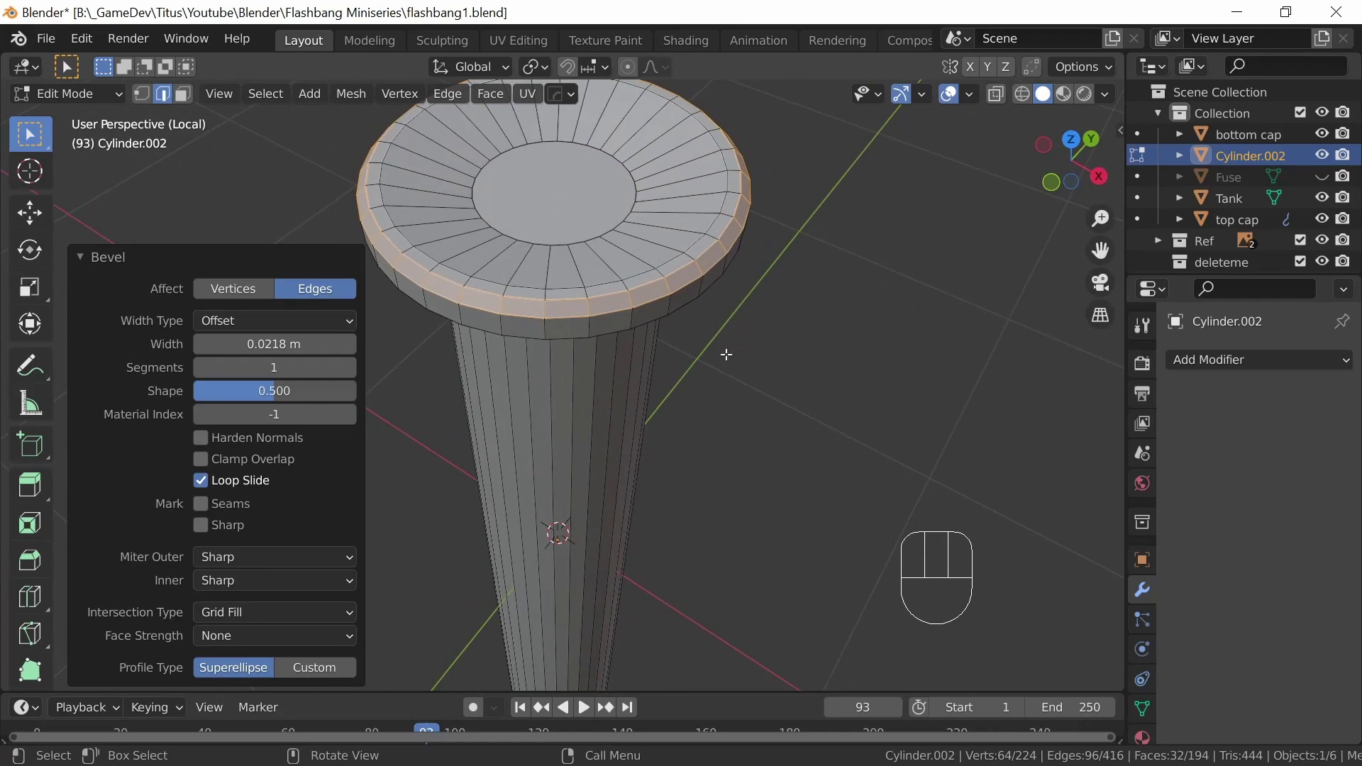
# Check the cylinder's lower end against the tank in front view in Object Mode, then isolate the cylinder again
pyautogui.press('Tab')
pyautogui.moveTo(719, 363); pyautogui.dragTo(664, 349, button='middle')
pyautogui.rightClick(591, 333)
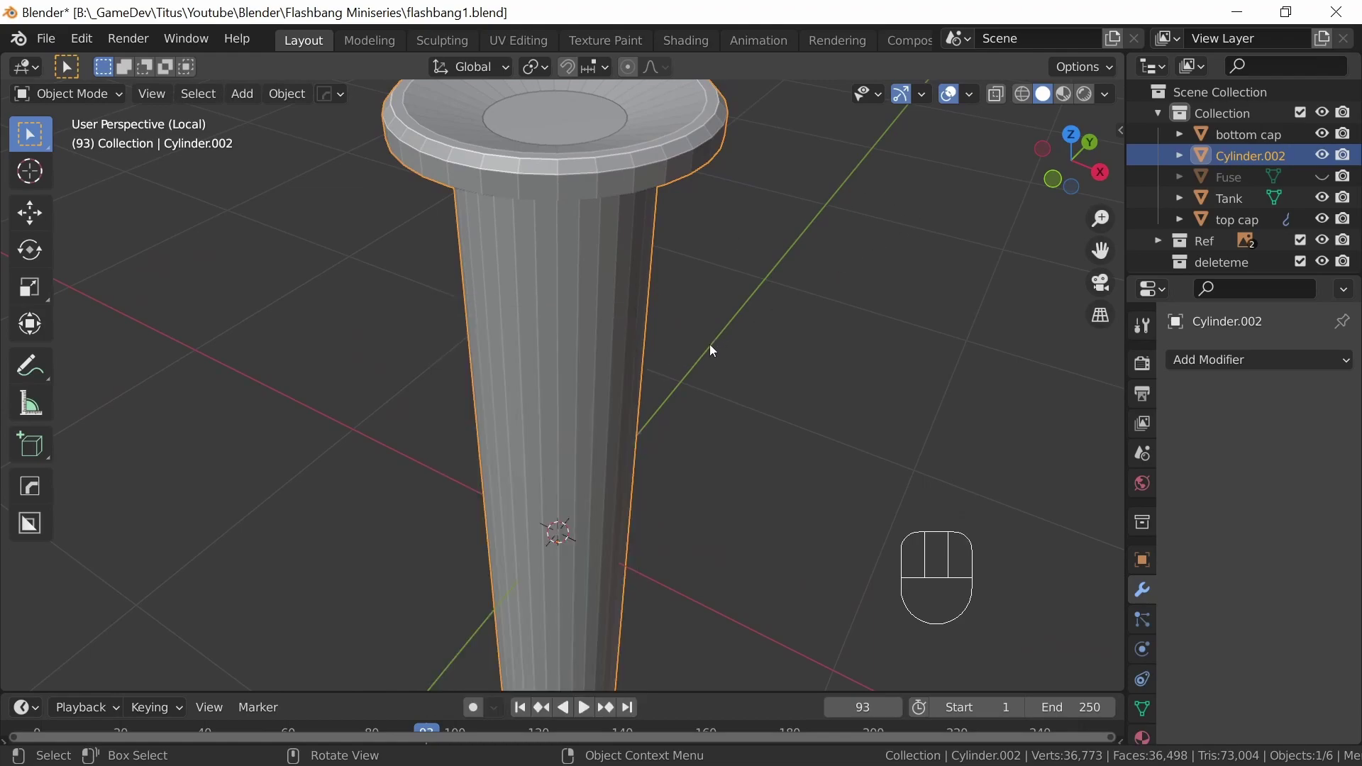
pyautogui.press('KP_Divide')
pyautogui.press('KP_1')
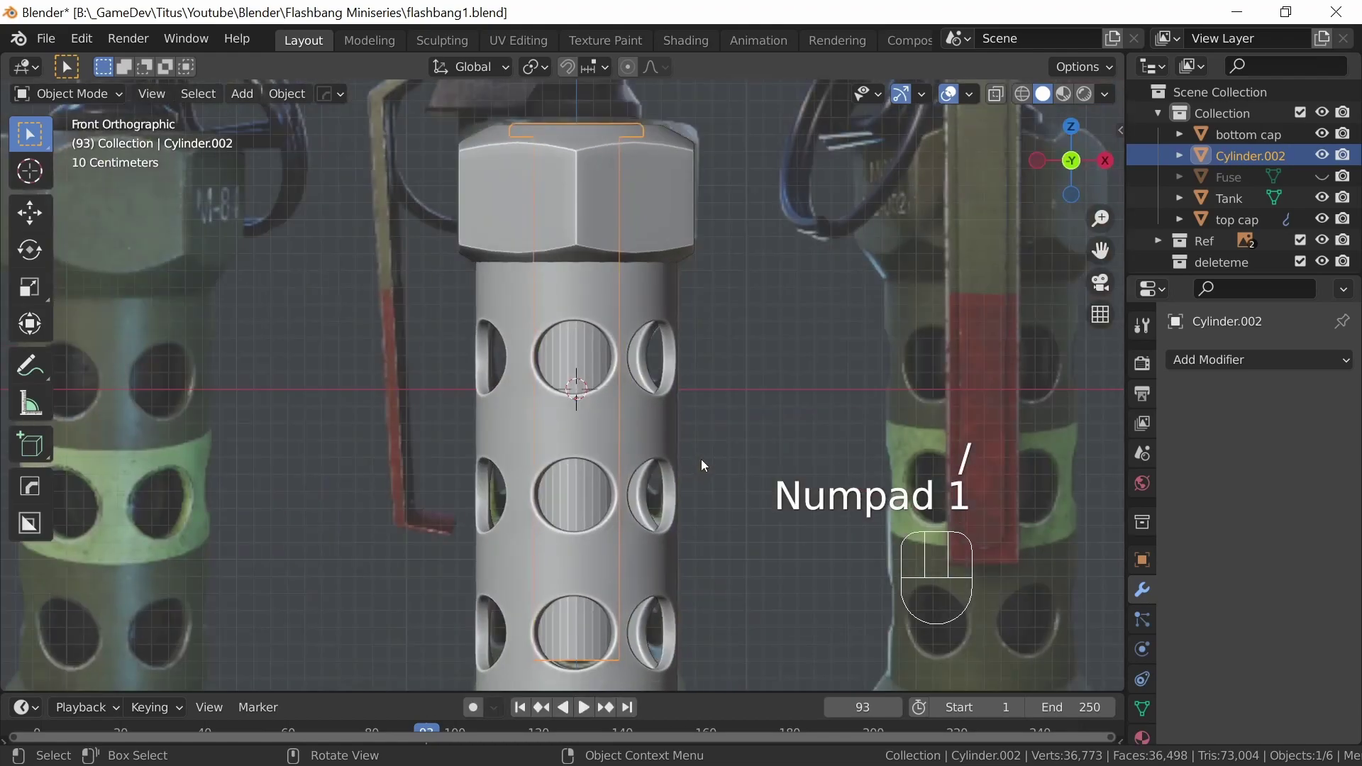
pyautogui.keyDown('shift'); pyautogui.moveTo(672, 528); pyautogui.dragTo(660, 339, button='middle'); pyautogui.keyUp('shift')
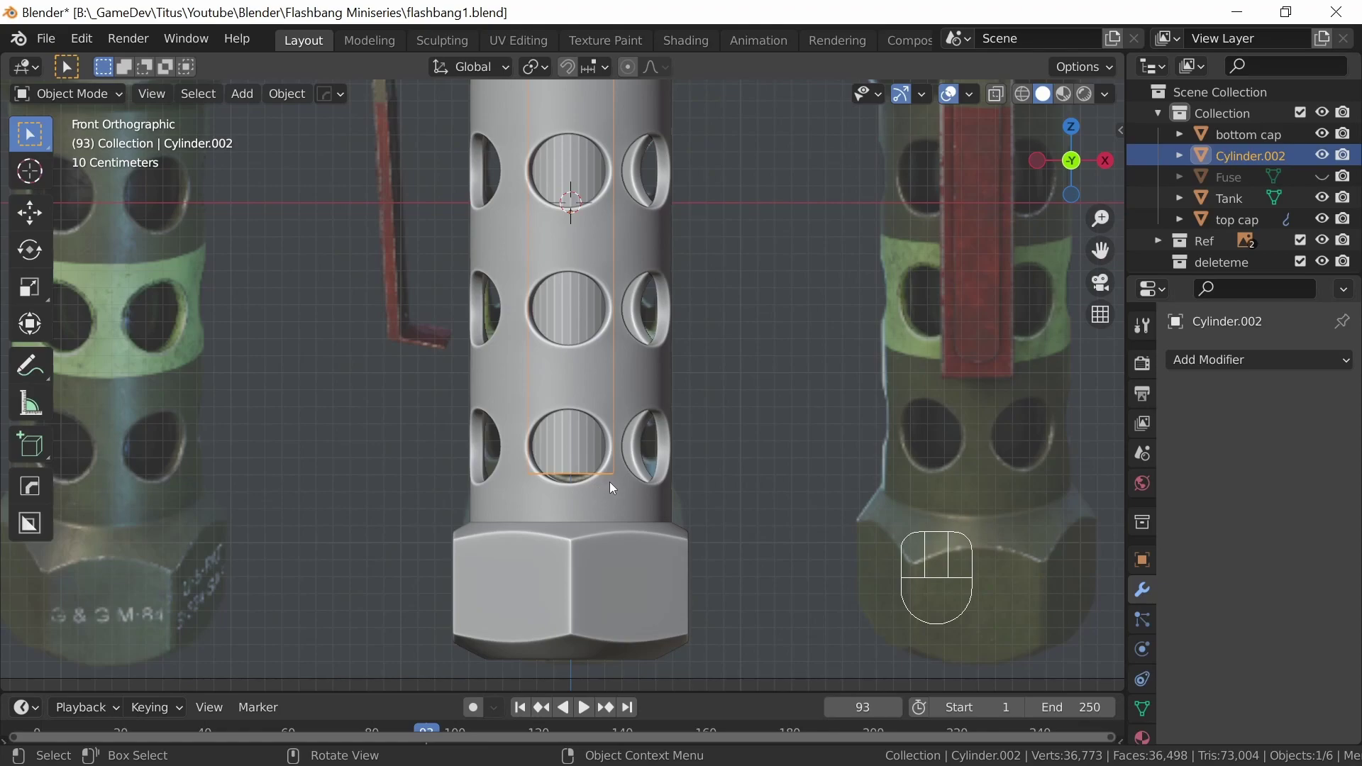
pyautogui.press('/')
pyautogui.moveTo(610, 484); pyautogui.dragTo(628, 401, button='middle')
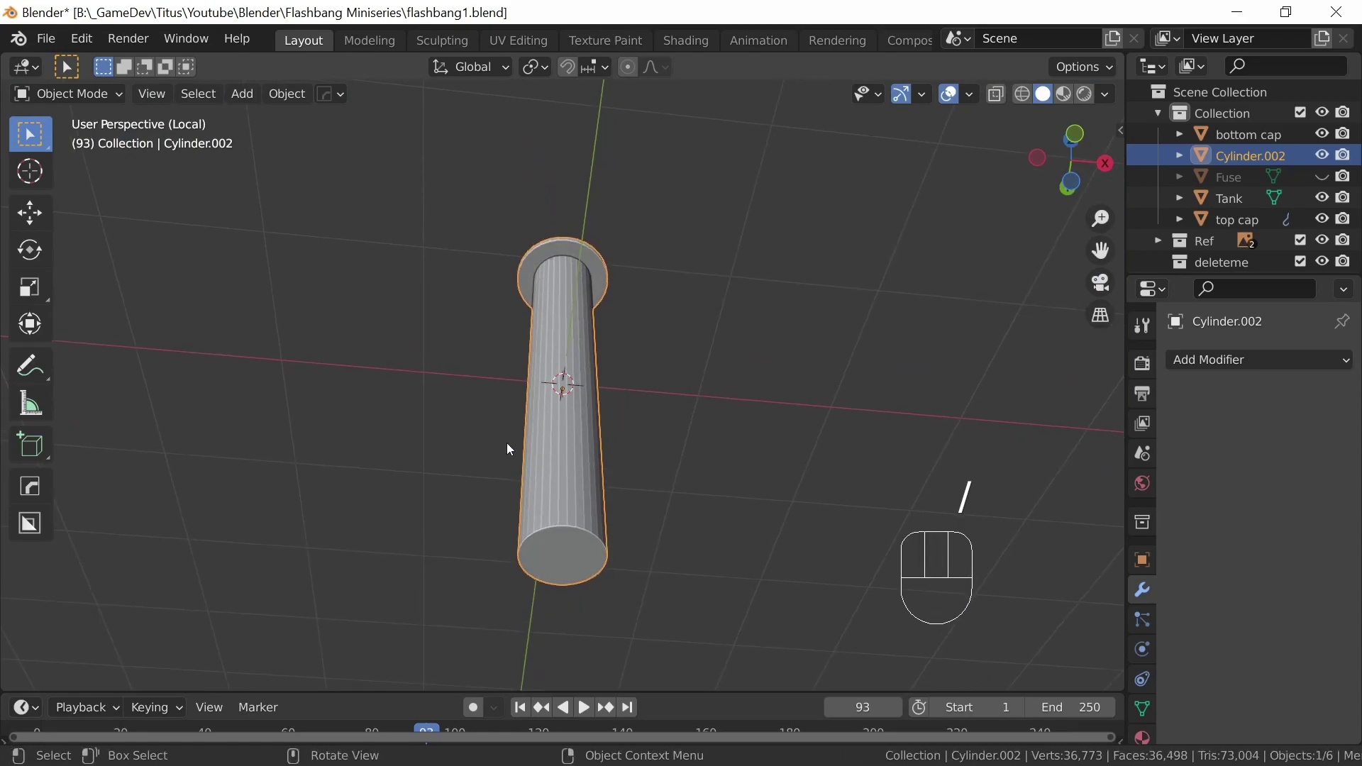
# Raise the bottom face of the isolated cylinder by 0.18967 m along Z
pyautogui.press('Tab')
pyautogui.click(188, 96)
pyautogui.click(602, 542)
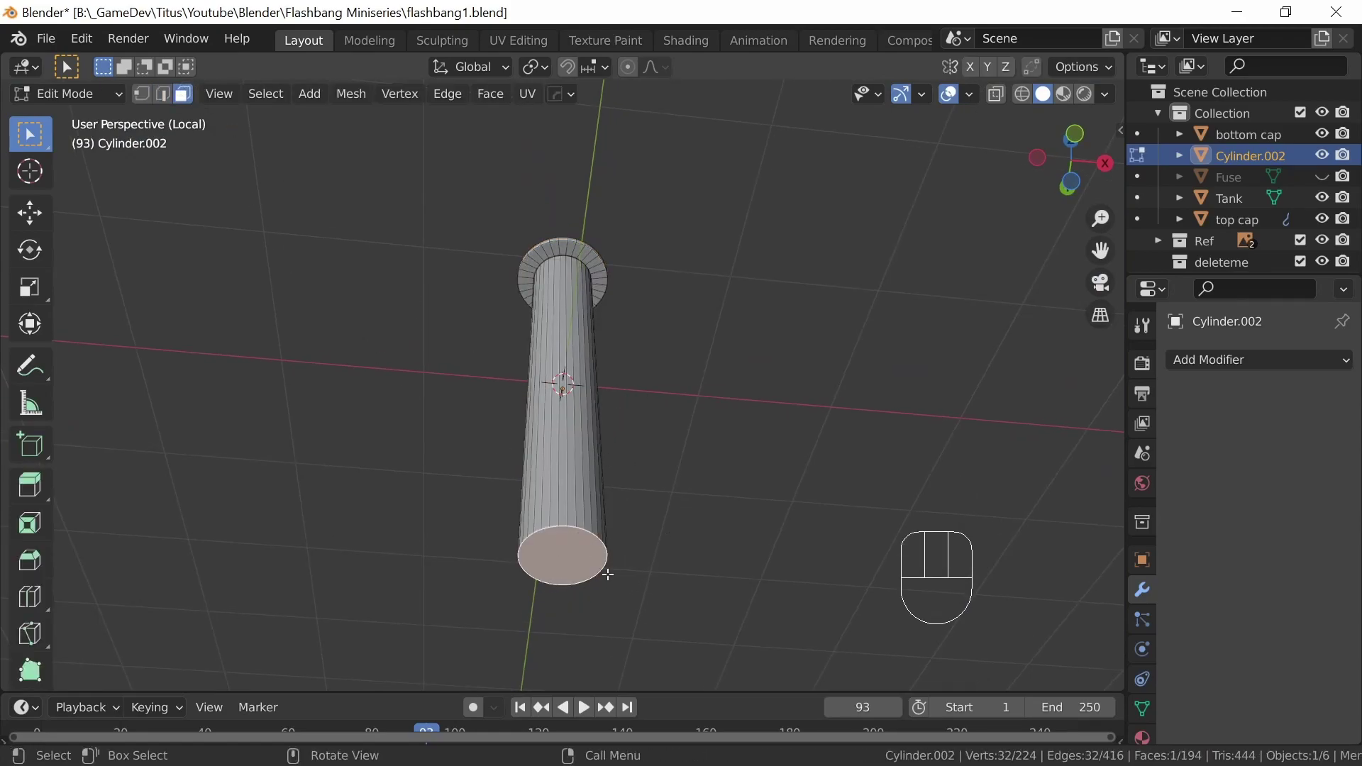
pyautogui.press('KP_1')
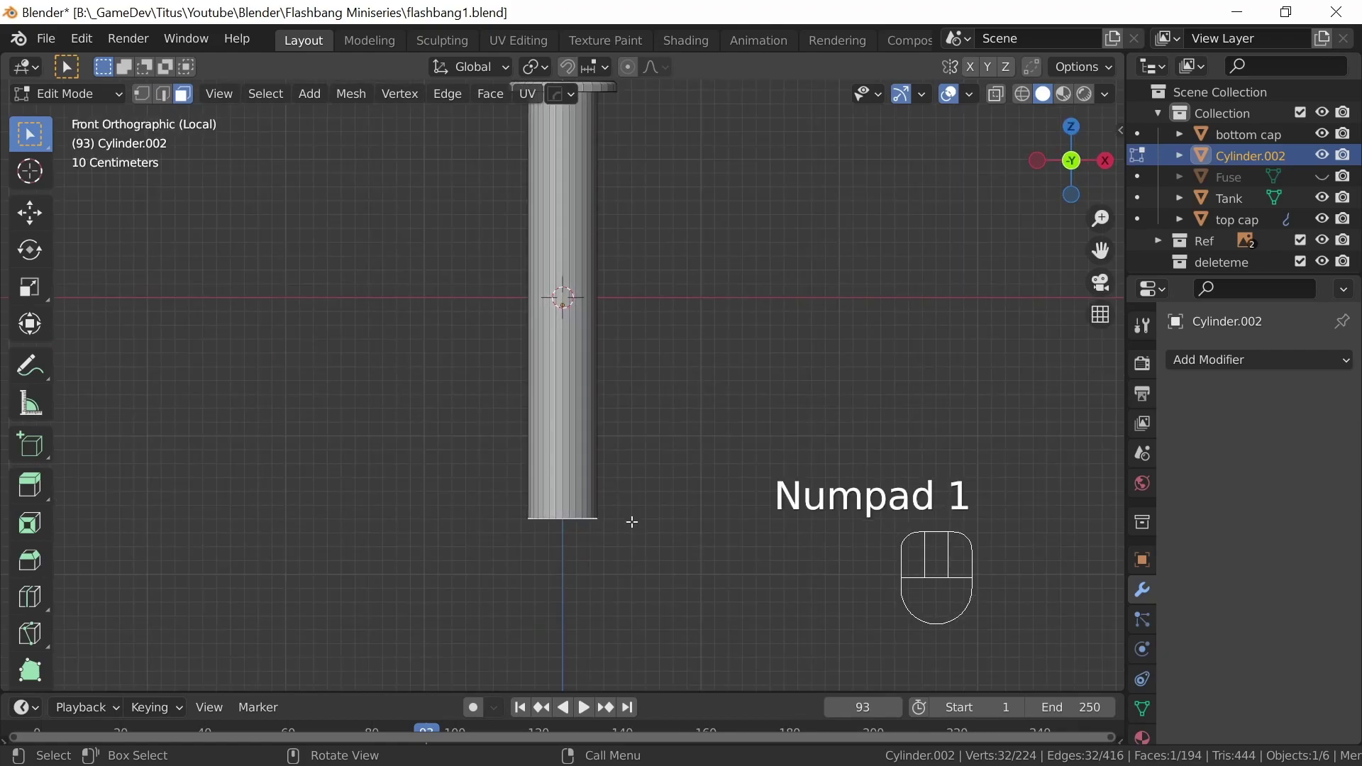
pyautogui.press('g')
pyautogui.press('z')
pyautogui.click(631, 496)
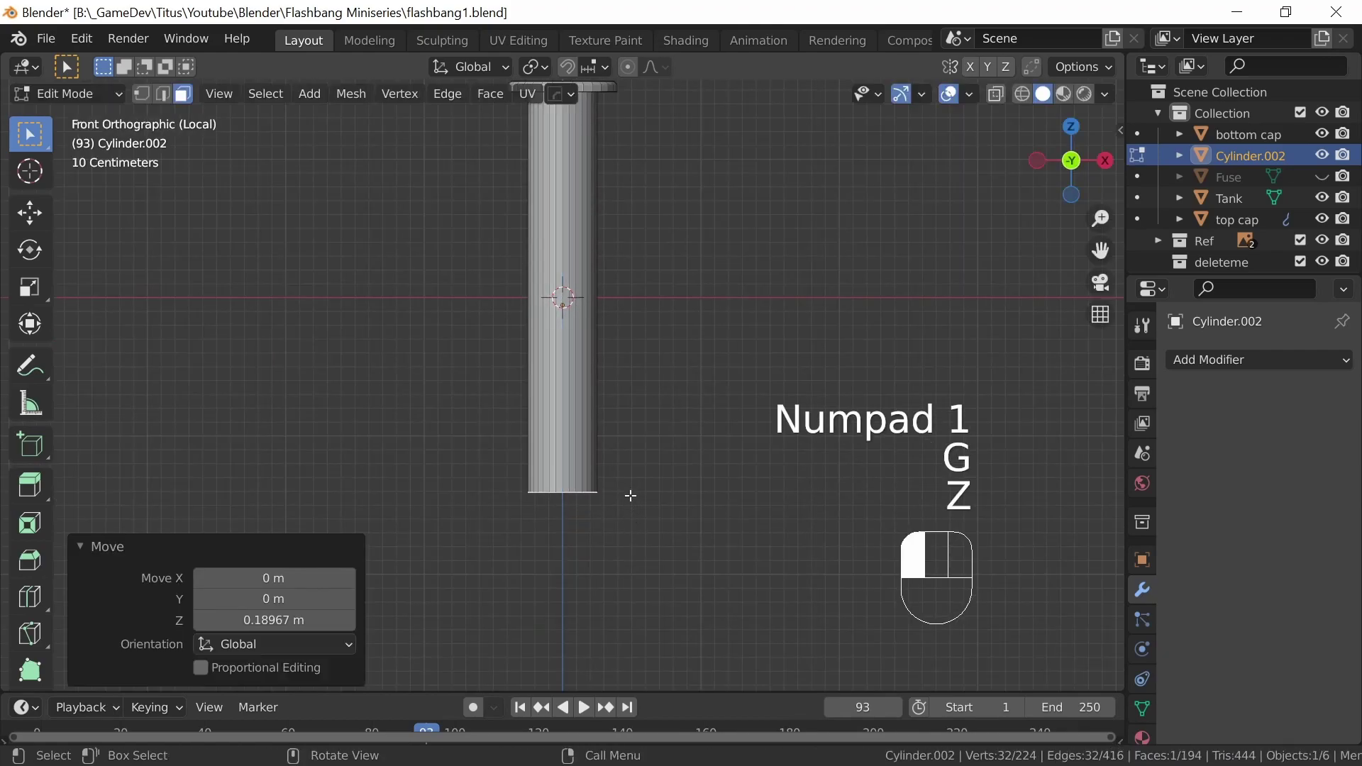
# Extrude the cylinder's bottom face in place and scale it outward by 1.236 to start a wider rim
pyautogui.press('e')
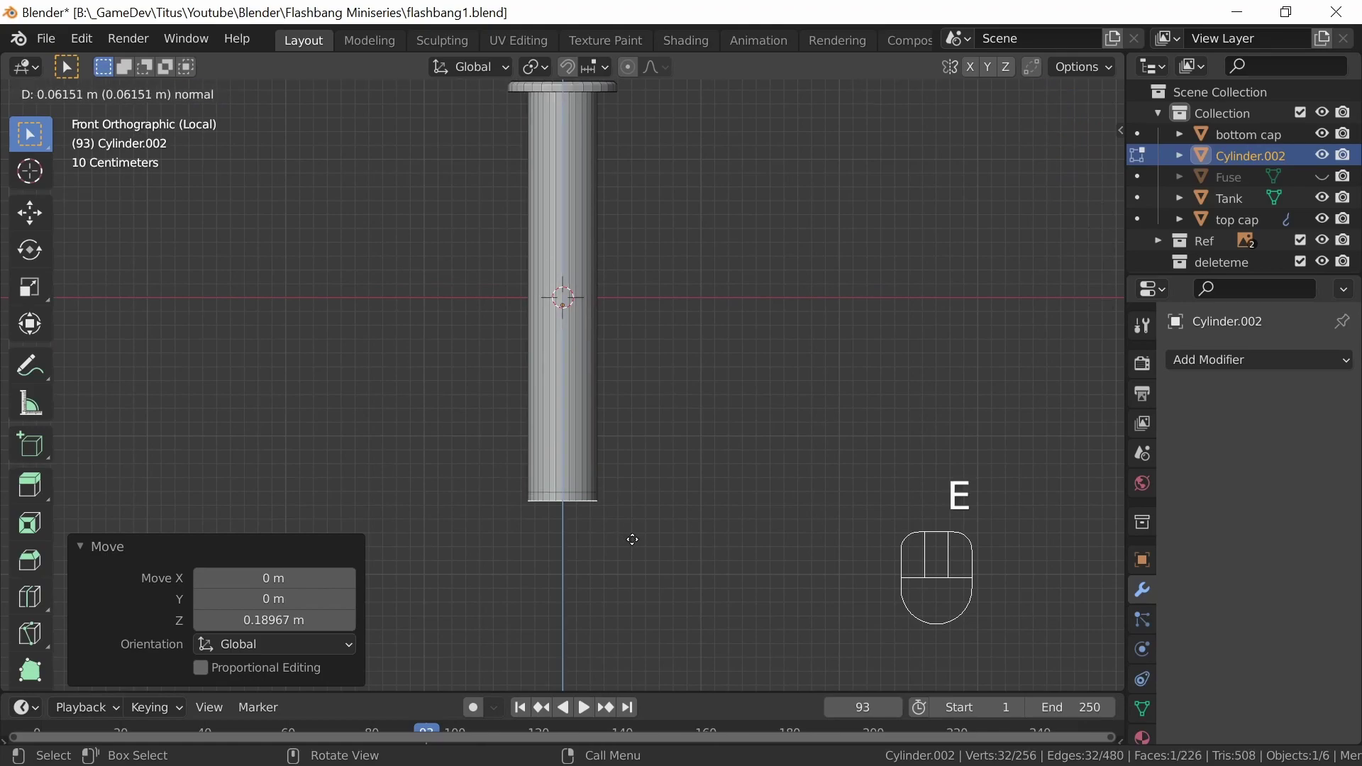
pyautogui.press('s')
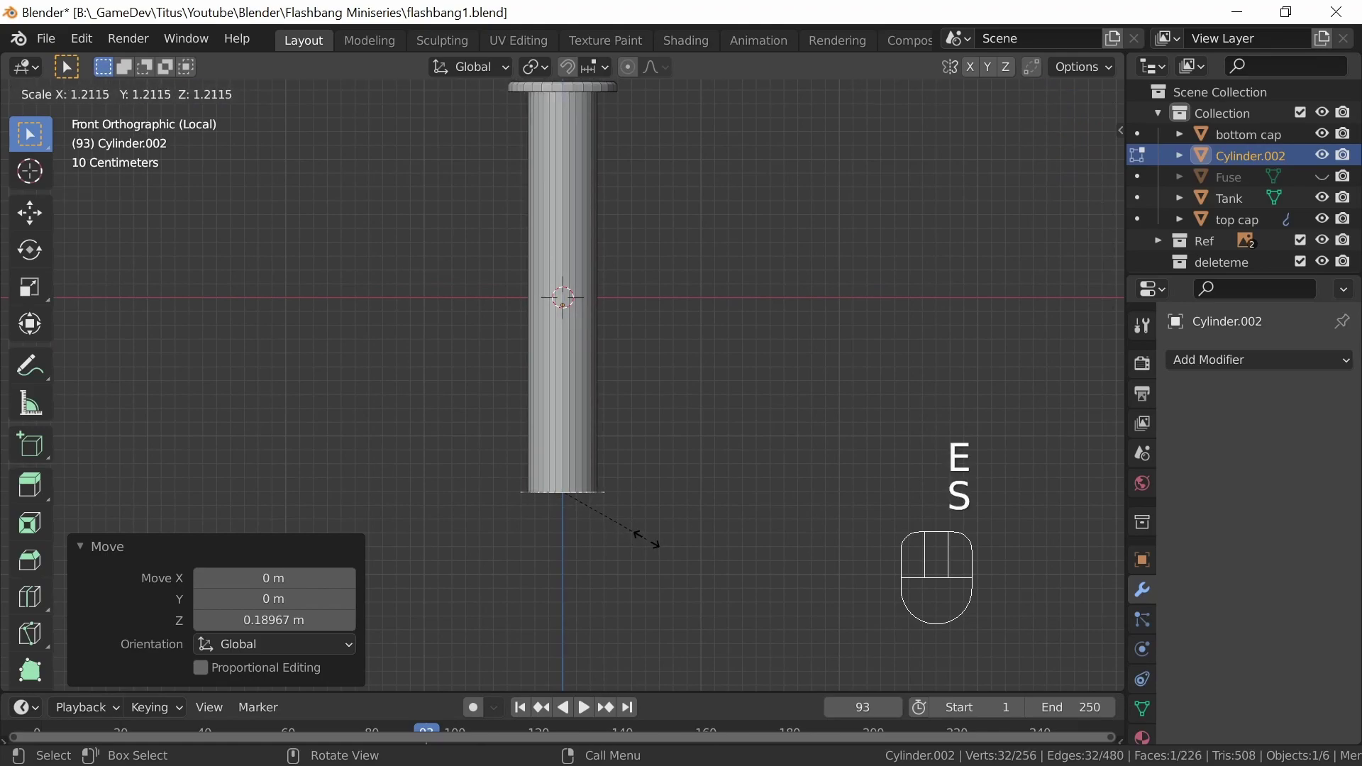
pyautogui.click(657, 545)
pyautogui.moveTo(658, 545)
pyautogui.mouseDown(button='middle')
pyautogui.moveTo(660, 520)
pyautogui.moveTo(645, 569)
pyautogui.moveTo(654, 466)
pyautogui.moveTo(646, 536)
pyautogui.mouseUp(button='middle')
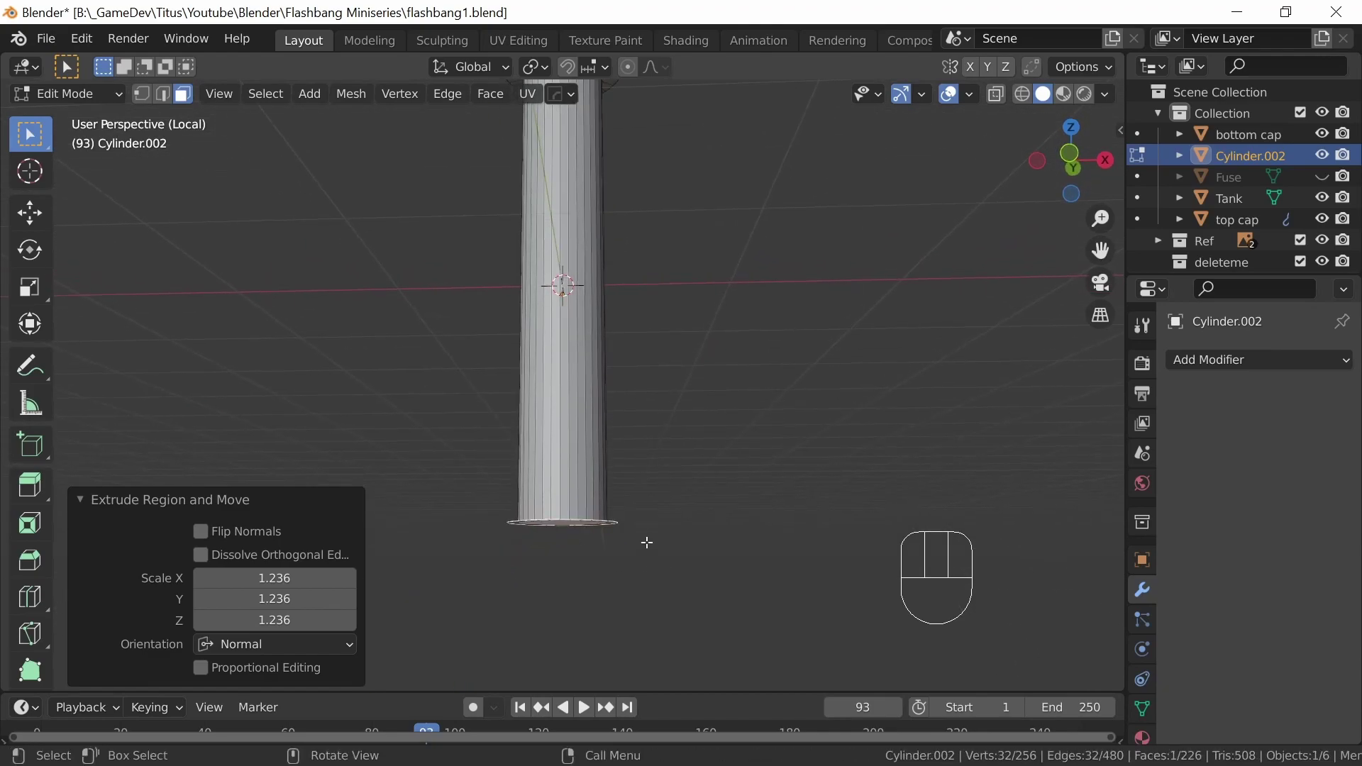
# Extrude the widened bottom face downward into a collar and return to the full scene in Object Mode
pyautogui.press('e')
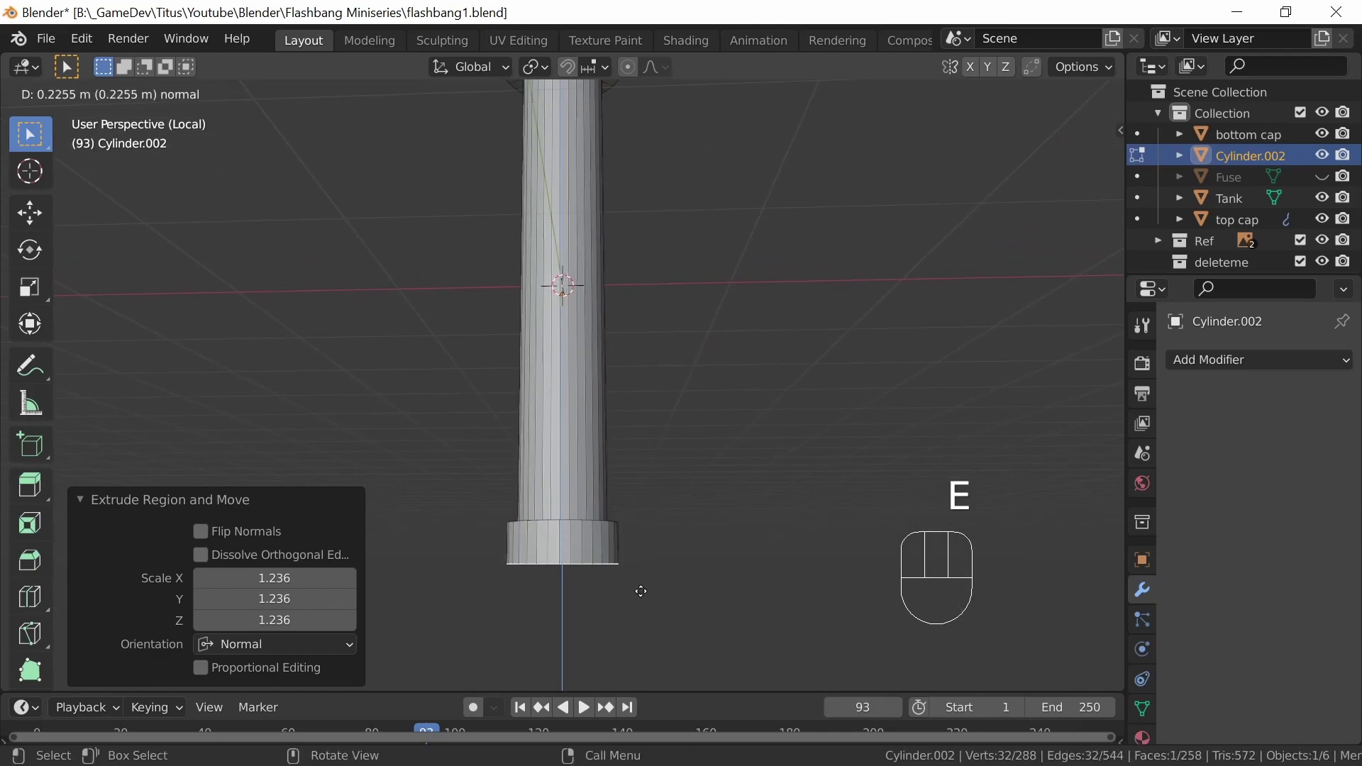
pyautogui.click(642, 609)
pyautogui.moveTo(642, 605); pyautogui.dragTo(637, 562, button='middle')
pyautogui.press('Tab')
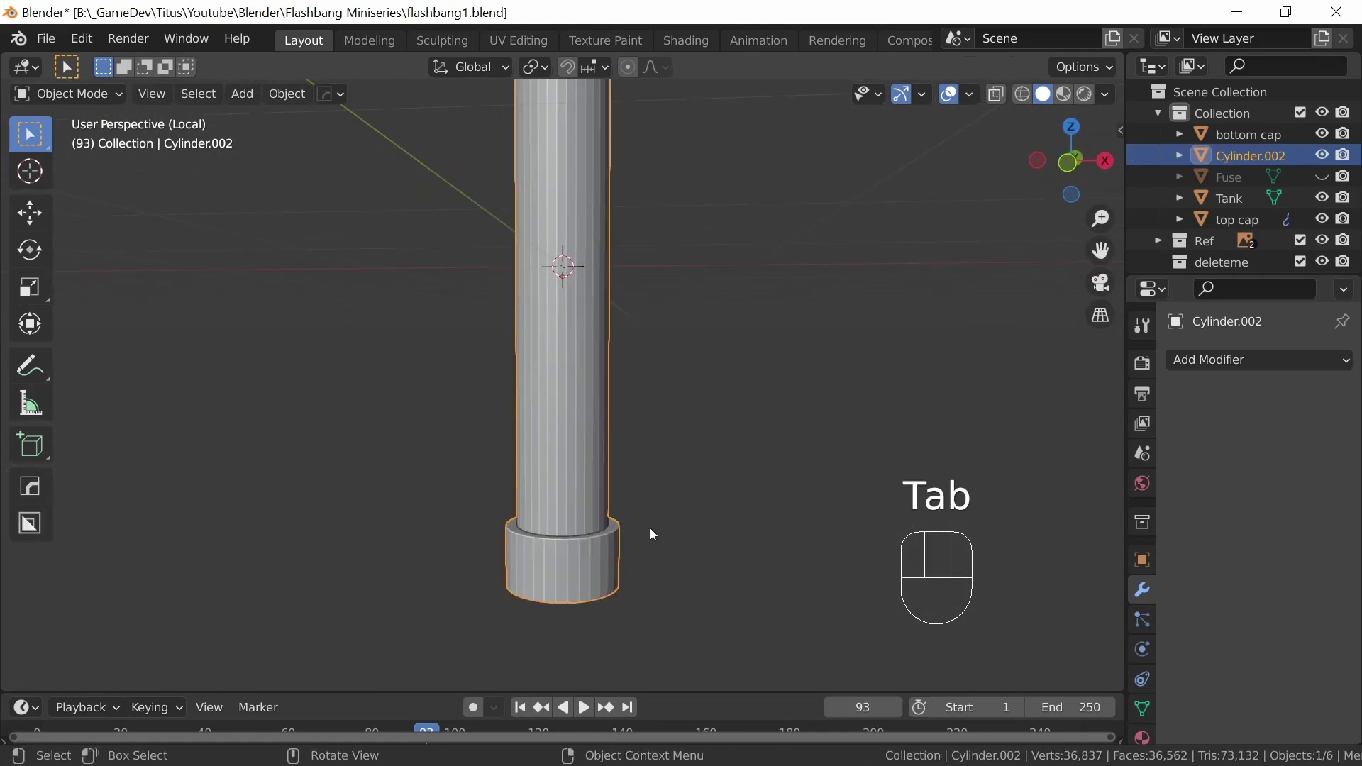
pyautogui.press('/')
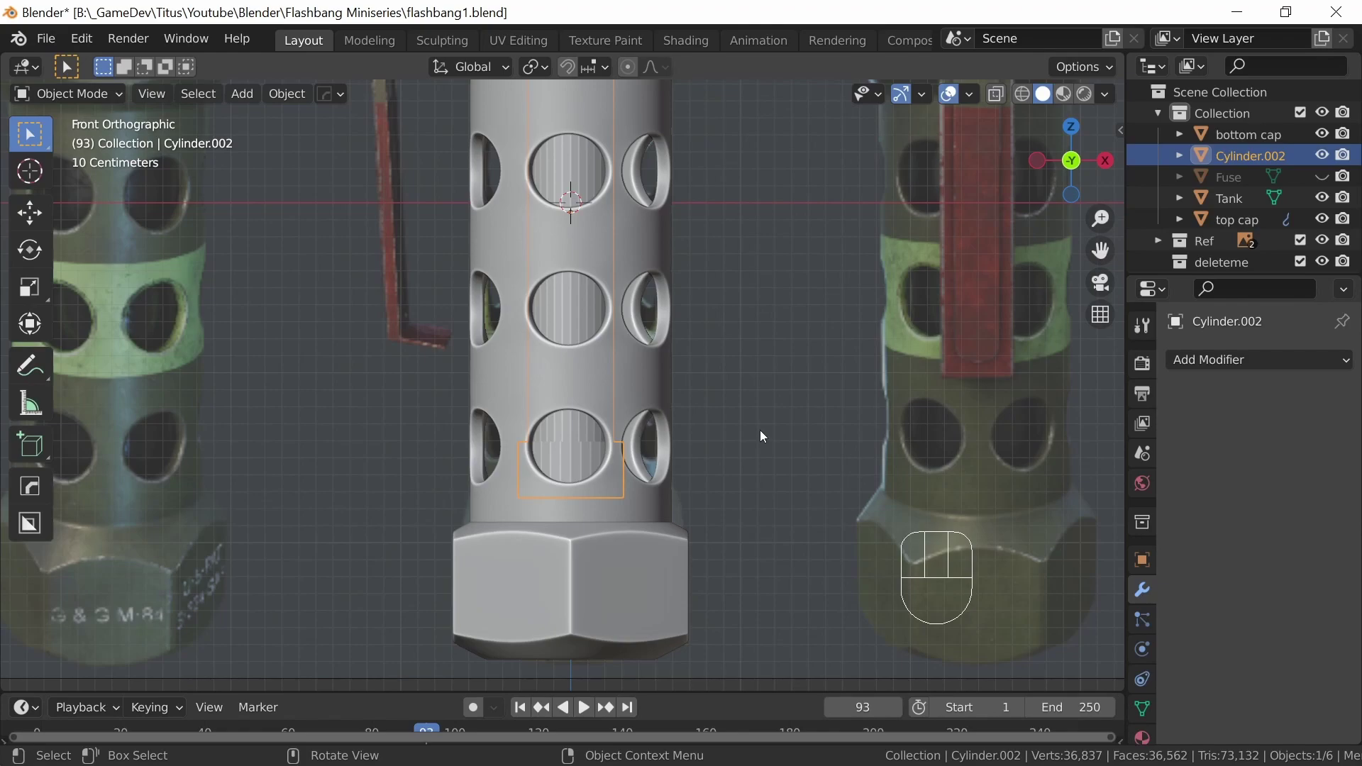
# Lower the innermost edge loop around the top cap's opening along Z, then return to Object Mode
pyautogui.keyDown('ctrl'); pyautogui.moveTo(760, 396); pyautogui.dragTo(714, 455, button='middle'); pyautogui.keyUp('ctrl')
pyautogui.keyDown('shift'); pyautogui.moveTo(701, 370); pyautogui.dragTo(619, 359, button='middle'); pyautogui.keyUp('shift')
pyautogui.click(619, 361)
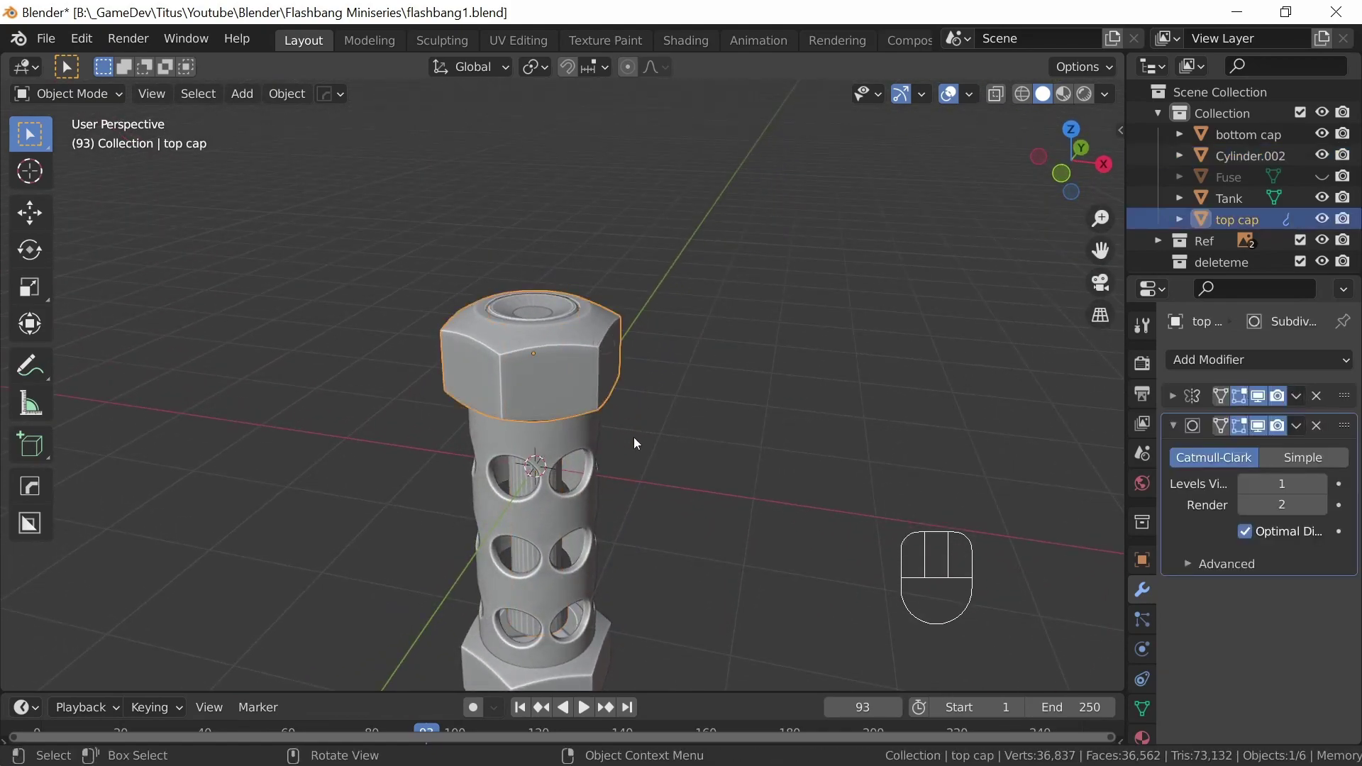
pyautogui.press('Tab')
pyautogui.keyDown('ctrl'); pyautogui.moveTo(614, 462); pyautogui.dragTo(585, 576, button='middle'); pyautogui.keyUp('ctrl')
pyautogui.click(171, 98)
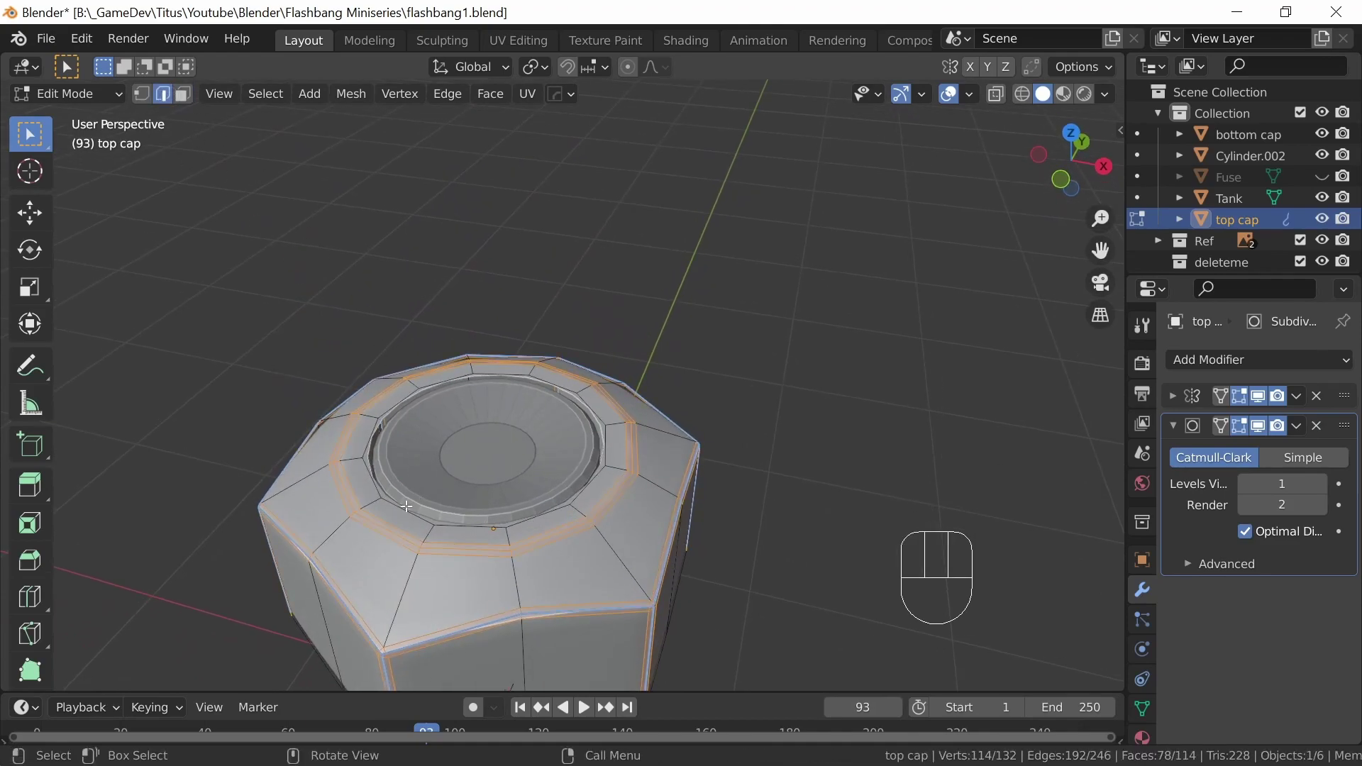
pyautogui.keyDown('alt'); pyautogui.click(370, 476); pyautogui.keyUp('alt')
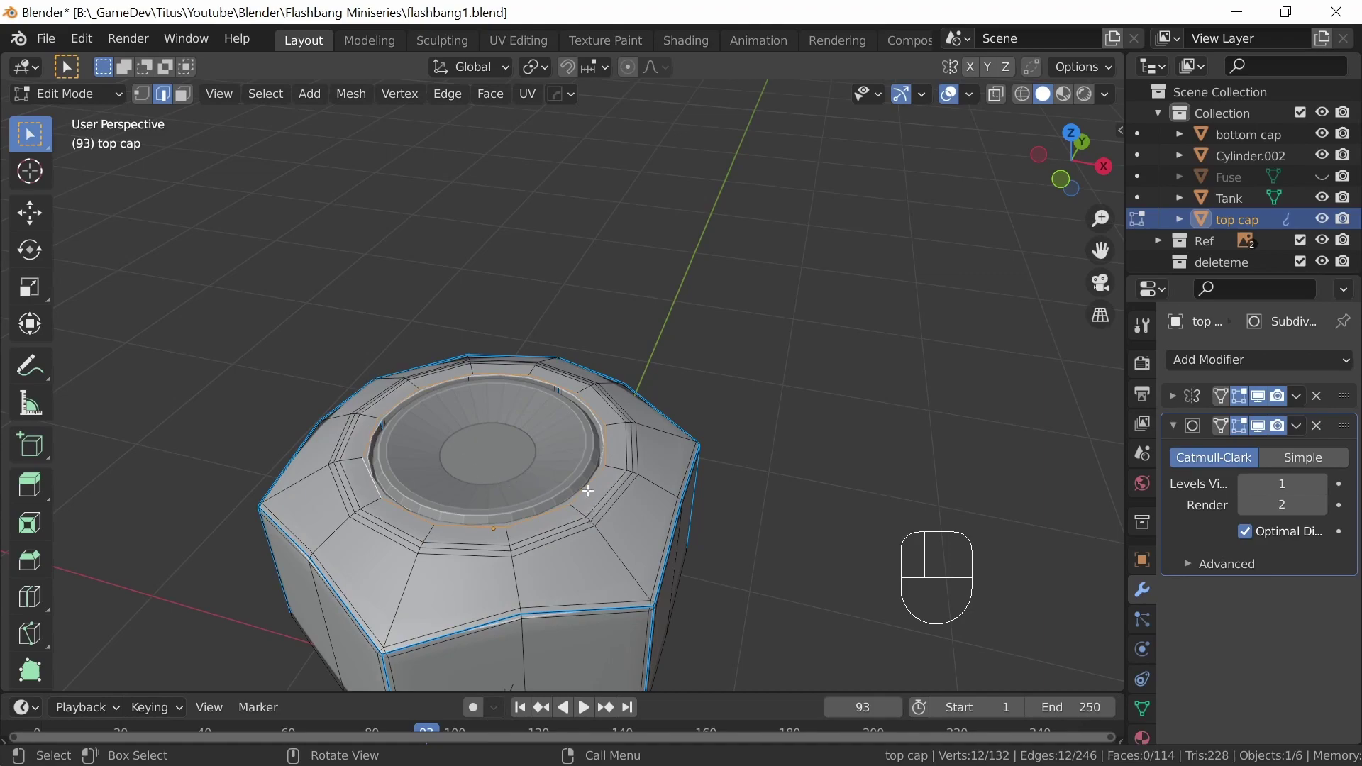
pyautogui.moveTo(620, 495); pyautogui.dragTo(647, 474, button='middle')
pyautogui.press('g')
pyautogui.press('z')
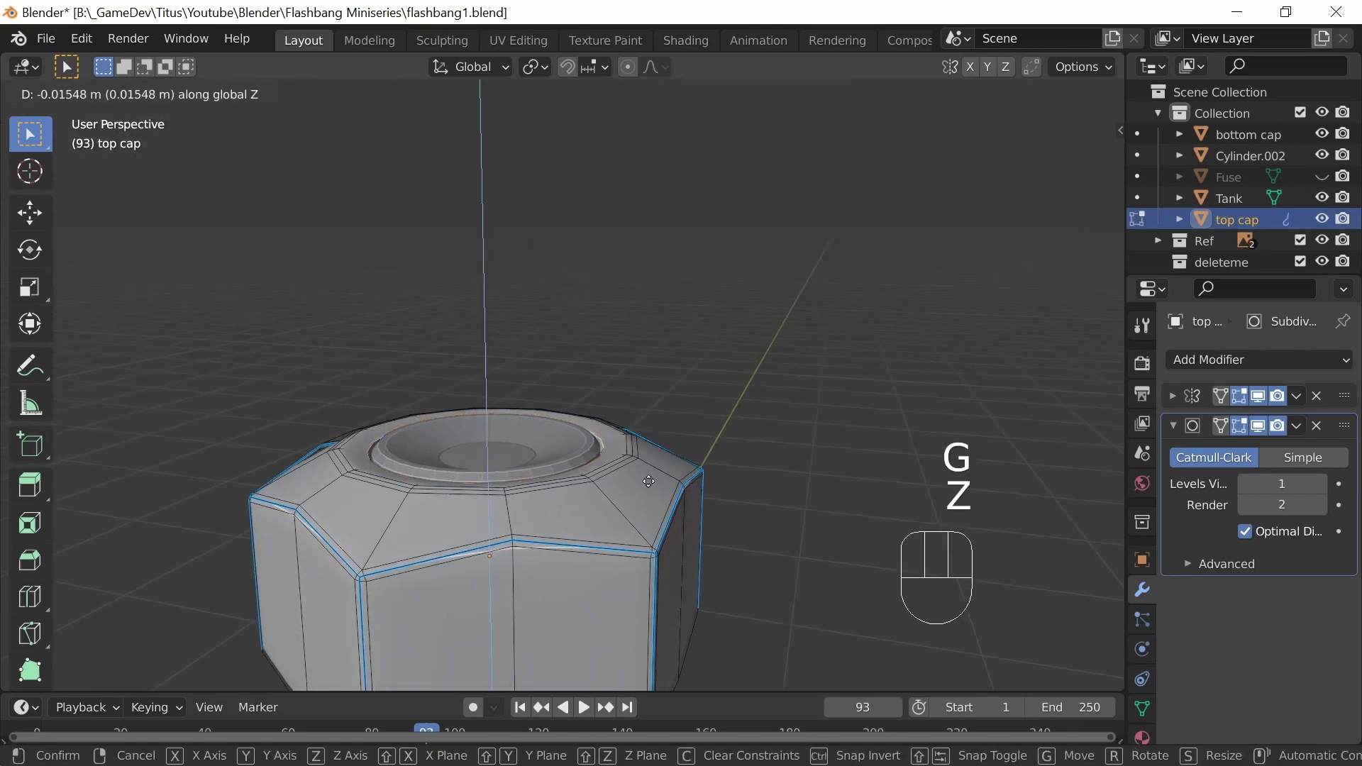
pyautogui.click(656, 498)
pyautogui.moveTo(680, 504); pyautogui.dragTo(558, 586, button='middle')
pyautogui.moveTo(640, 473); pyautogui.dragTo(582, 467, button='middle')
pyautogui.press('Tab')
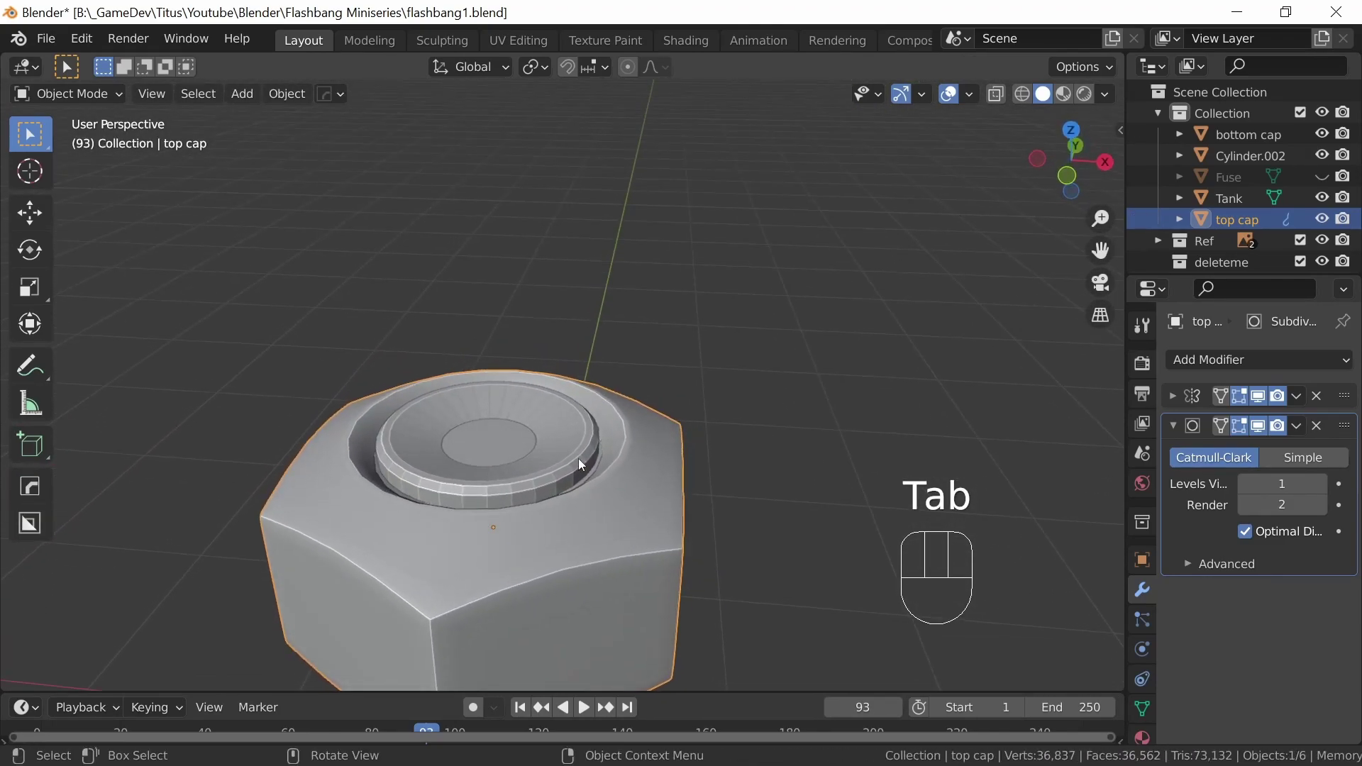
# Shade the inner cylinder smooth and enable Auto Smooth at 30° in its normals settings
pyautogui.click(556, 446)
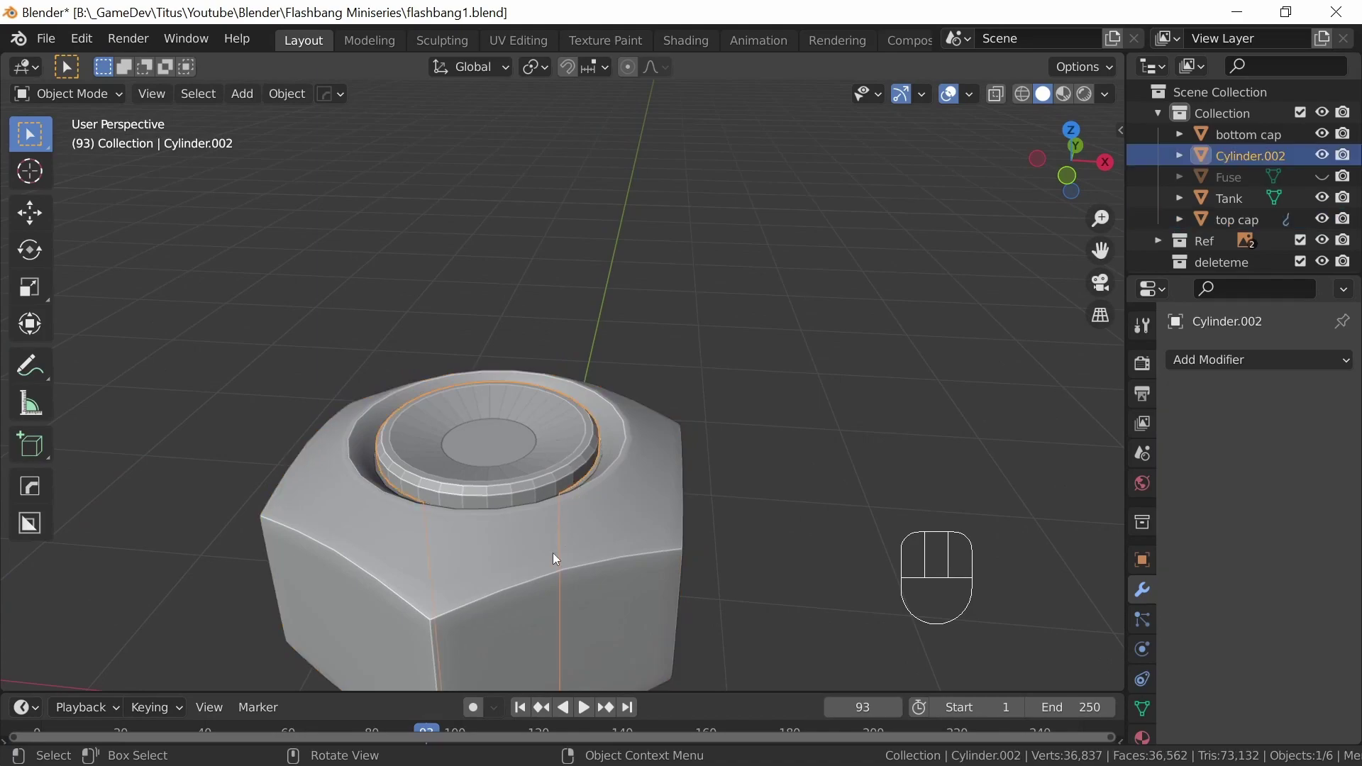
pyautogui.rightClick(560, 449)
pyautogui.click(537, 380)
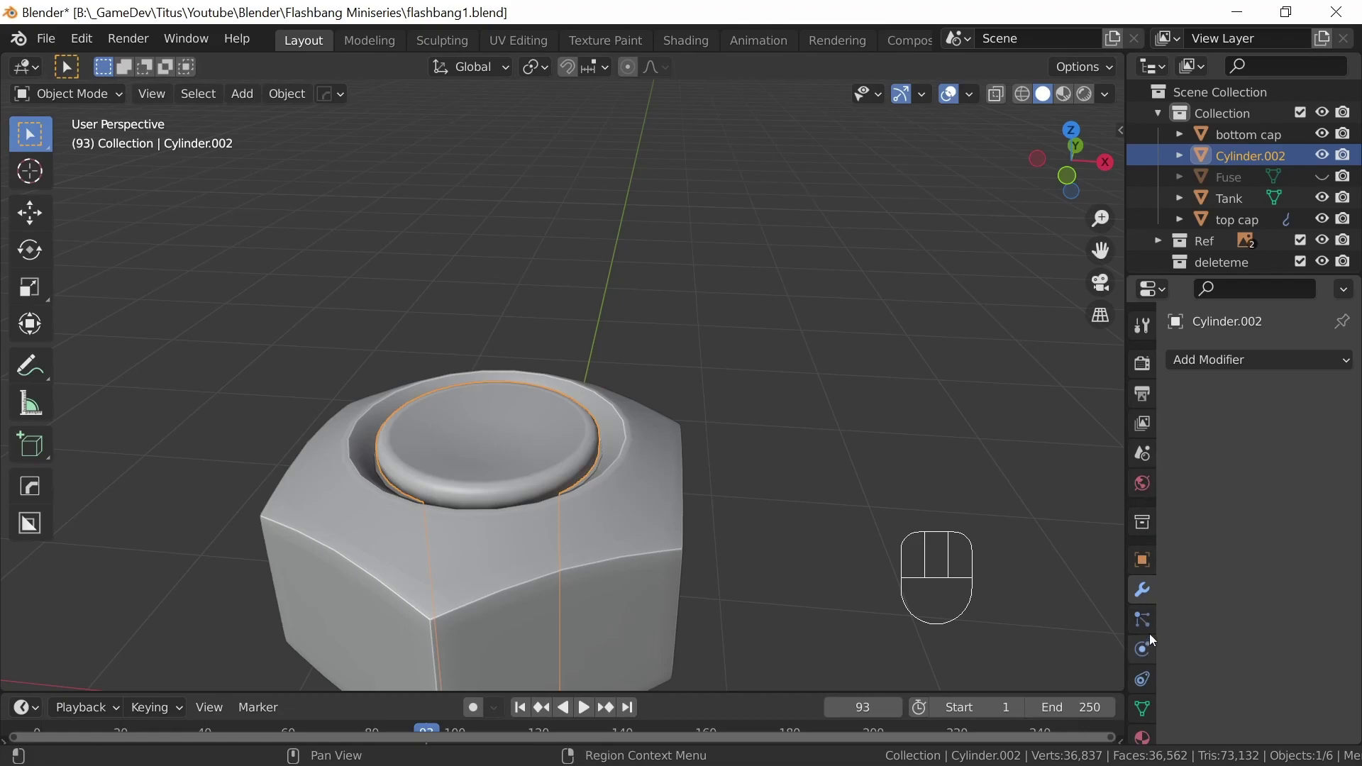
pyautogui.press('q')
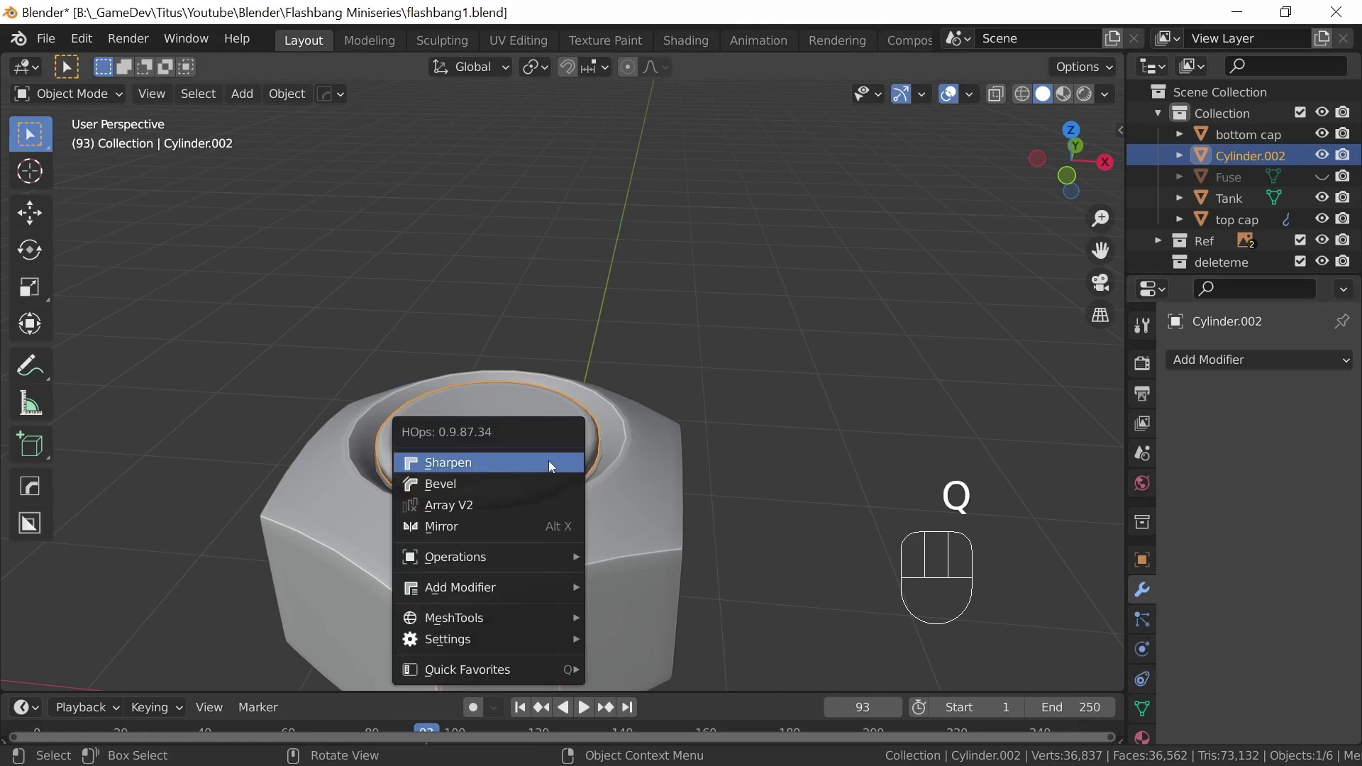
pyautogui.click(551, 463)
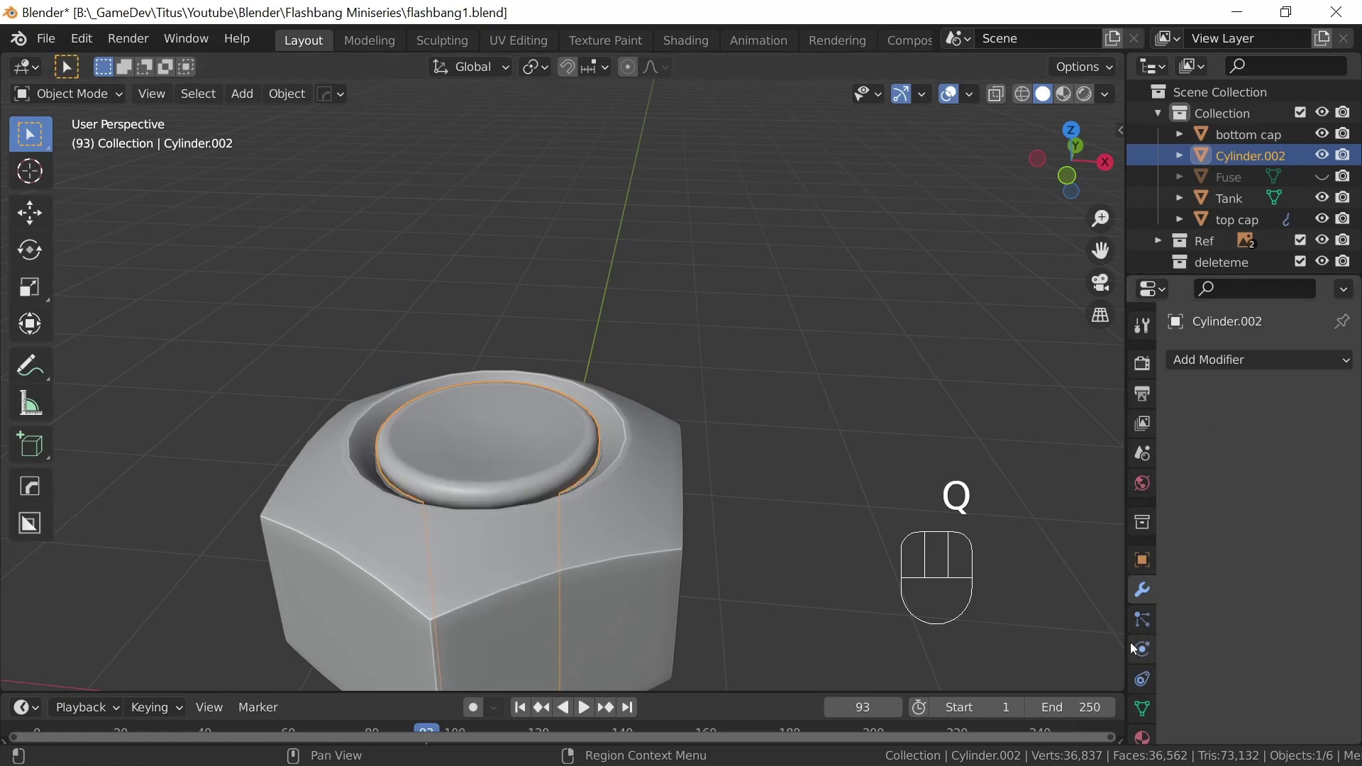
pyautogui.click(1142, 708)
pyautogui.moveTo(1356, 488); pyautogui.dragTo(1354, 633)
pyautogui.click(1243, 599)
pyautogui.moveTo(587, 490); pyautogui.dragTo(603, 535, button='middle')
pyautogui.moveTo(604, 489)
pyautogui.mouseDown(button='middle')
pyautogui.moveTo(580, 568)
pyautogui.moveTo(625, 499)
pyautogui.mouseUp(button='middle')
# Unhide the Fuse and raise the inner cylinder by 0.030338 m along Z in front view to meet the fuse's base
pyautogui.click(1322, 176)
pyautogui.moveTo(718, 551); pyautogui.dragTo(699, 516, button='middle')
pyautogui.keyDown('shift'); pyautogui.moveTo(697, 522); pyautogui.dragTo(682, 366, button='middle'); pyautogui.keyUp('shift')
pyautogui.click(584, 298)
pyautogui.press('KP_1')
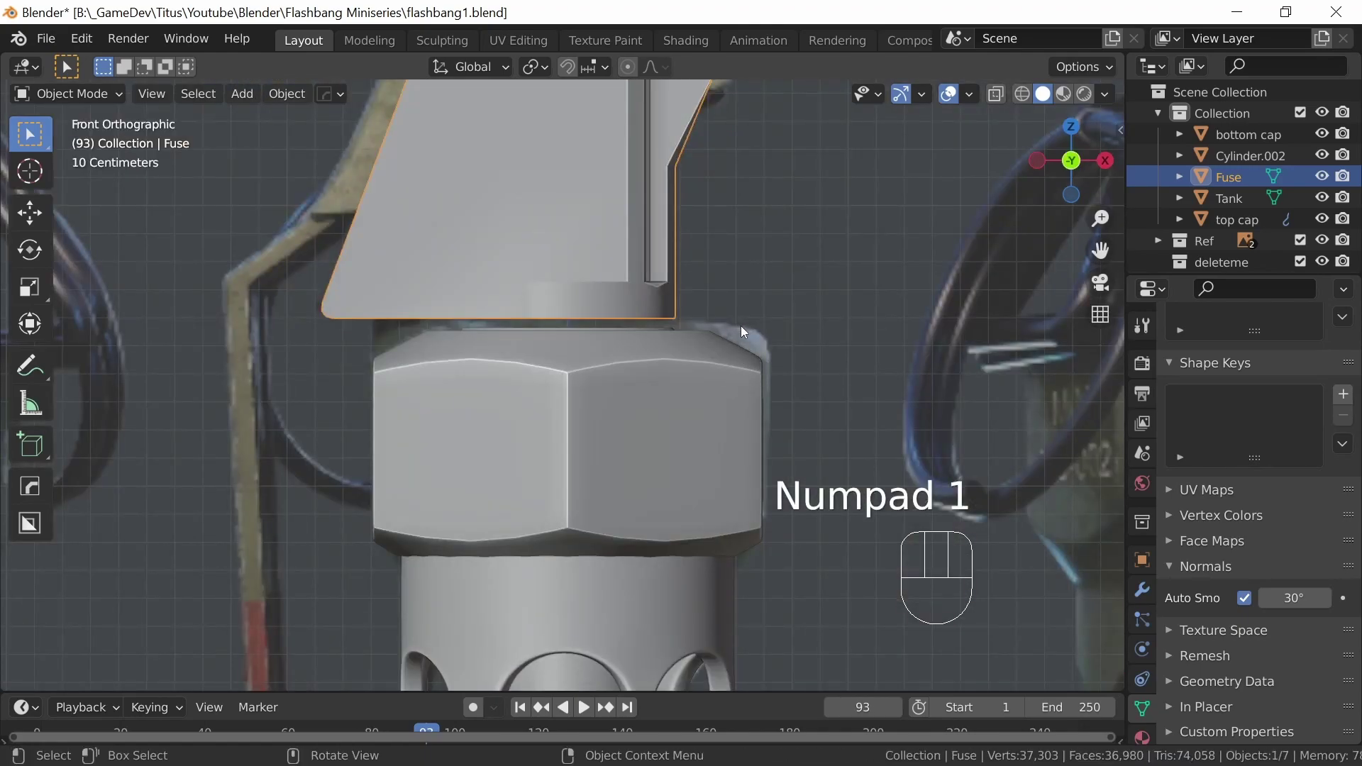
pyautogui.click(580, 666)
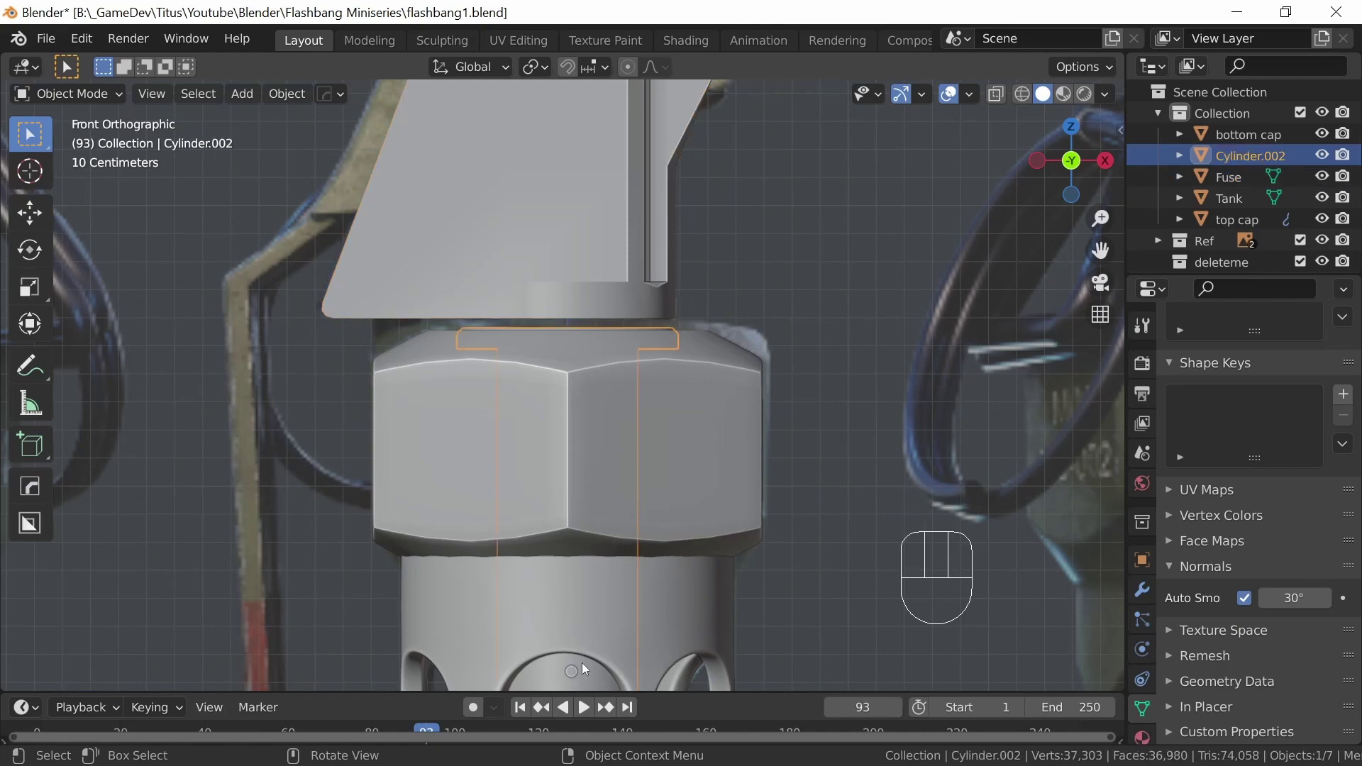
pyautogui.press('g')
pyautogui.press('z')
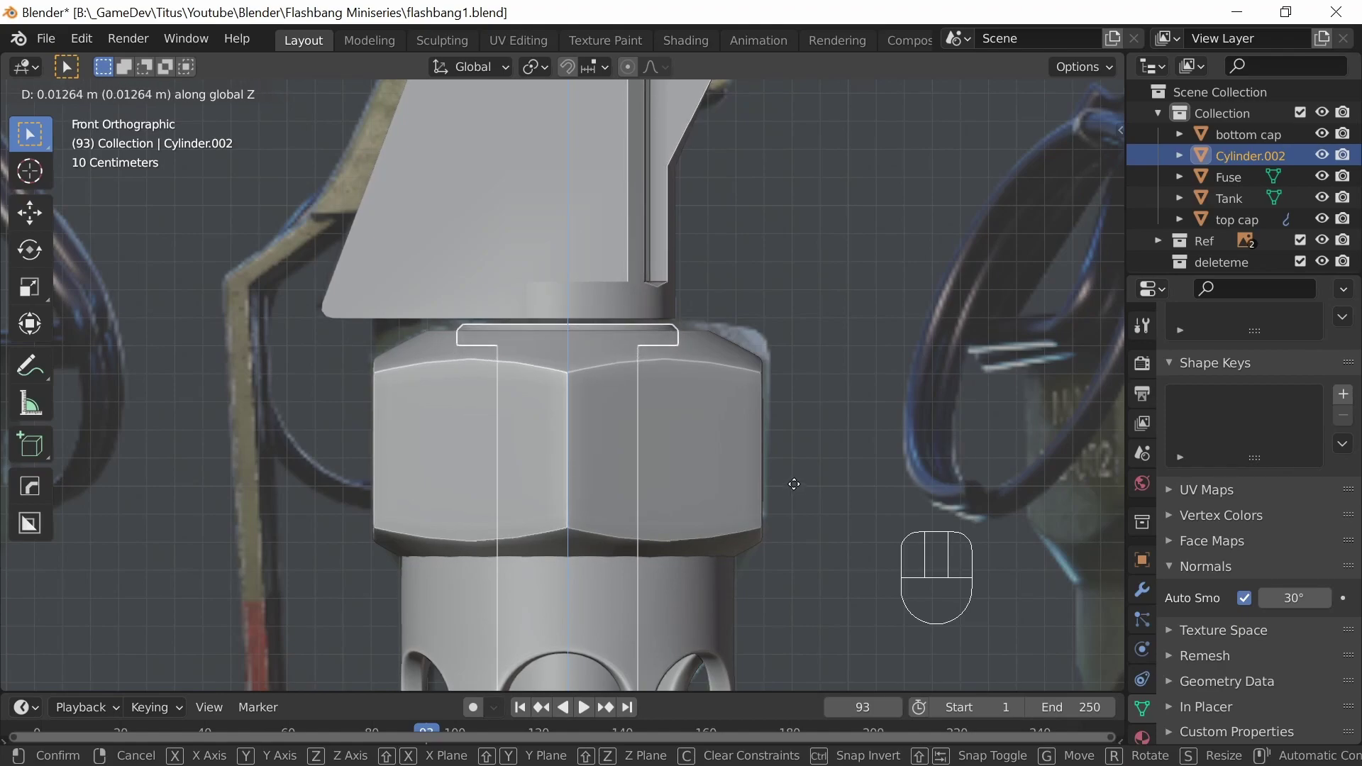
pyautogui.press('shift')
pyautogui.click(791, 448)
pyautogui.moveTo(790, 447); pyautogui.dragTo(743, 491, button='middle')
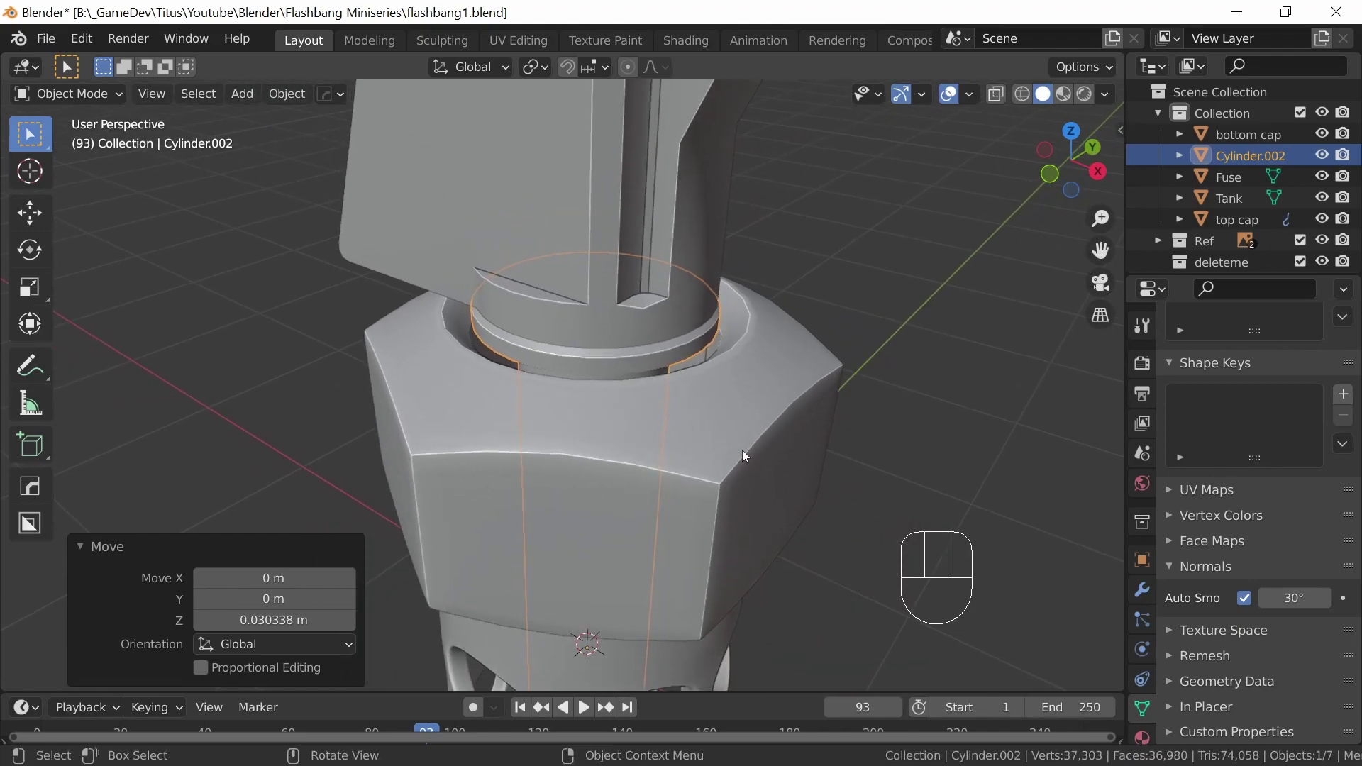
# Hide the Fuse and scale the inner cylinder by about 1.08 in X and Y only, working from the top view
pyautogui.click(606, 225)
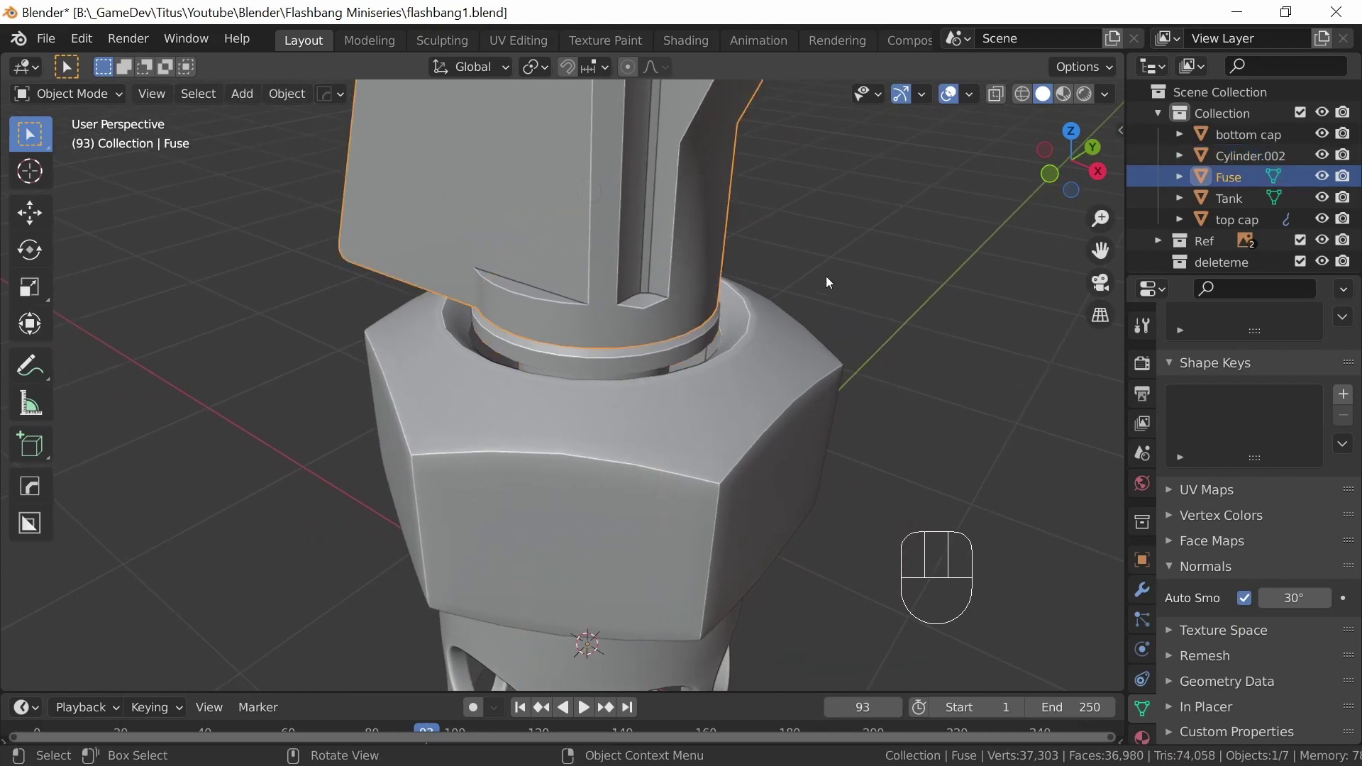
pyautogui.click(1320, 177)
pyautogui.click(643, 352)
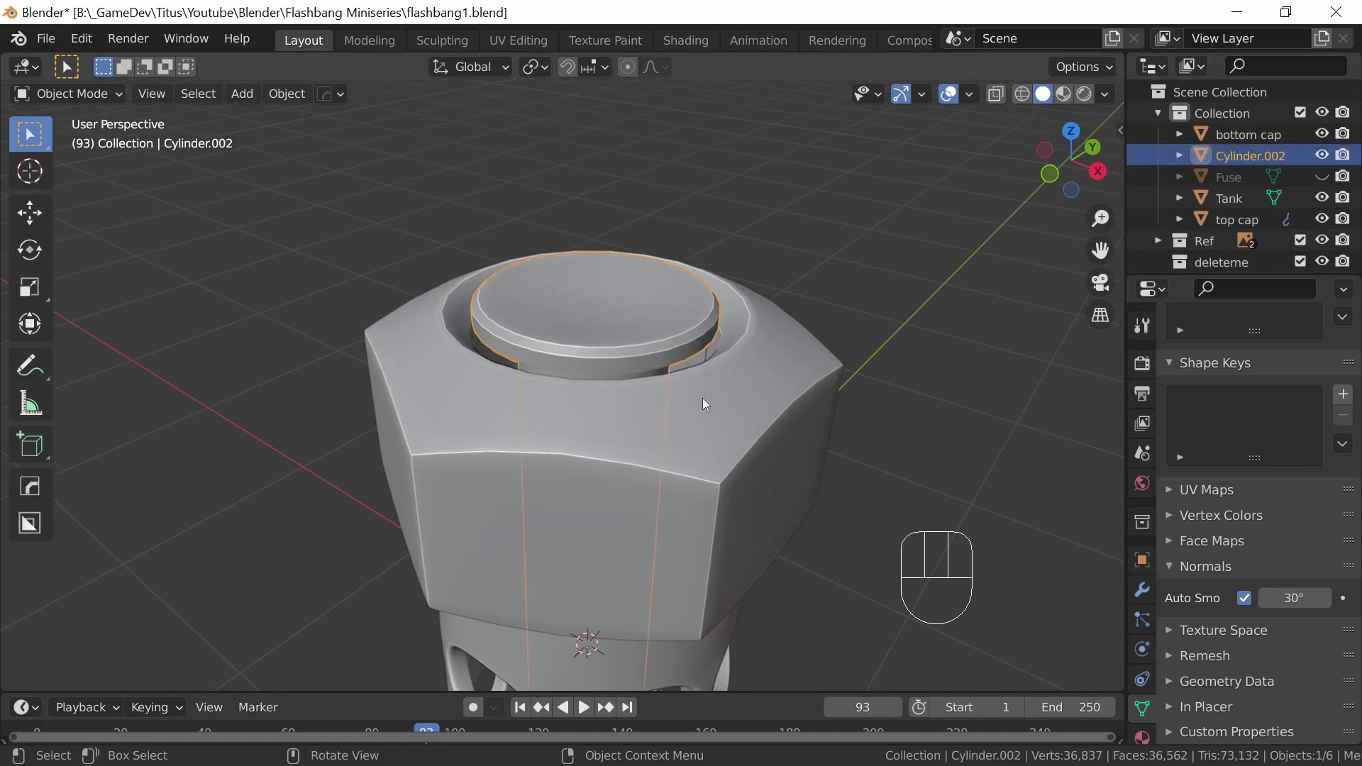
pyautogui.press('KP_7')
pyautogui.keyDown('shift'); pyautogui.moveTo(693, 547); pyautogui.dragTo(699, 305, button='middle'); pyautogui.keyUp('shift')
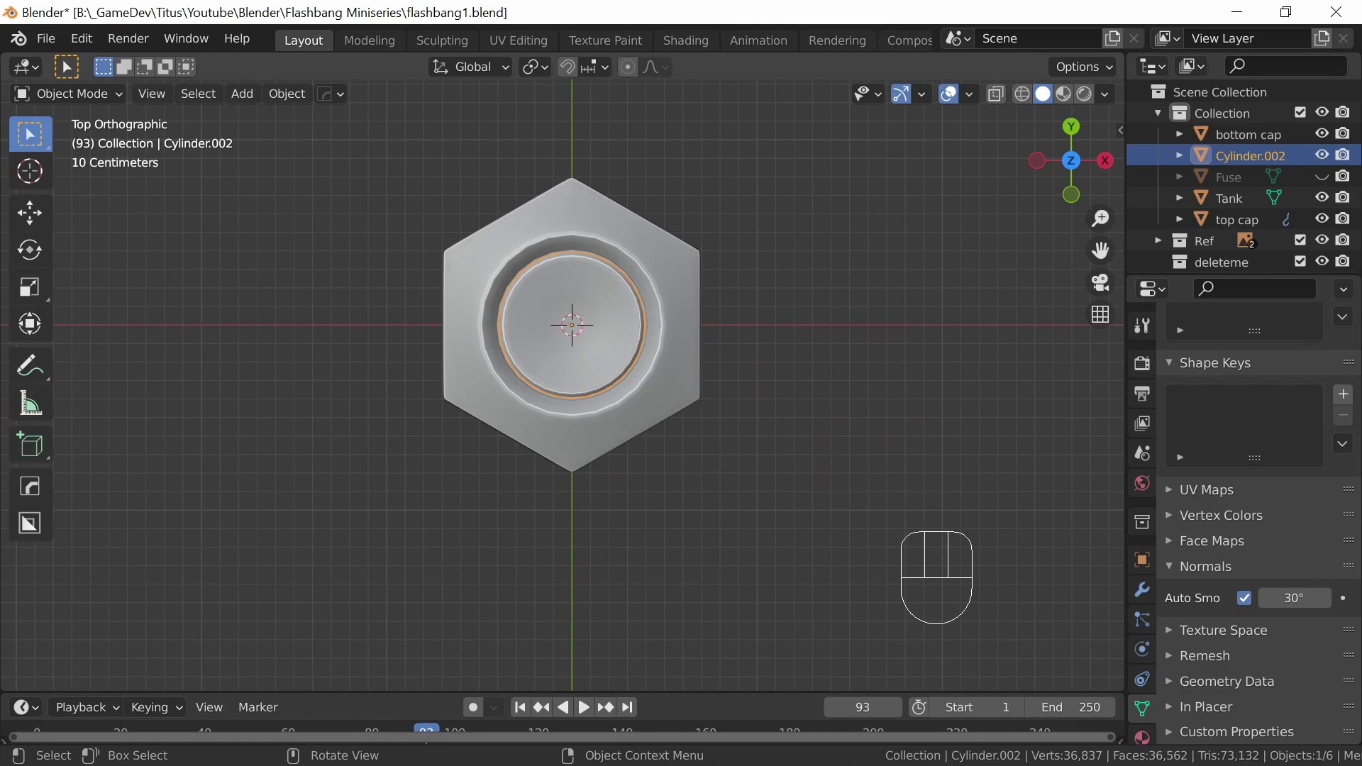
pyautogui.press('s')
pyautogui.hotkey('shift', 'z')
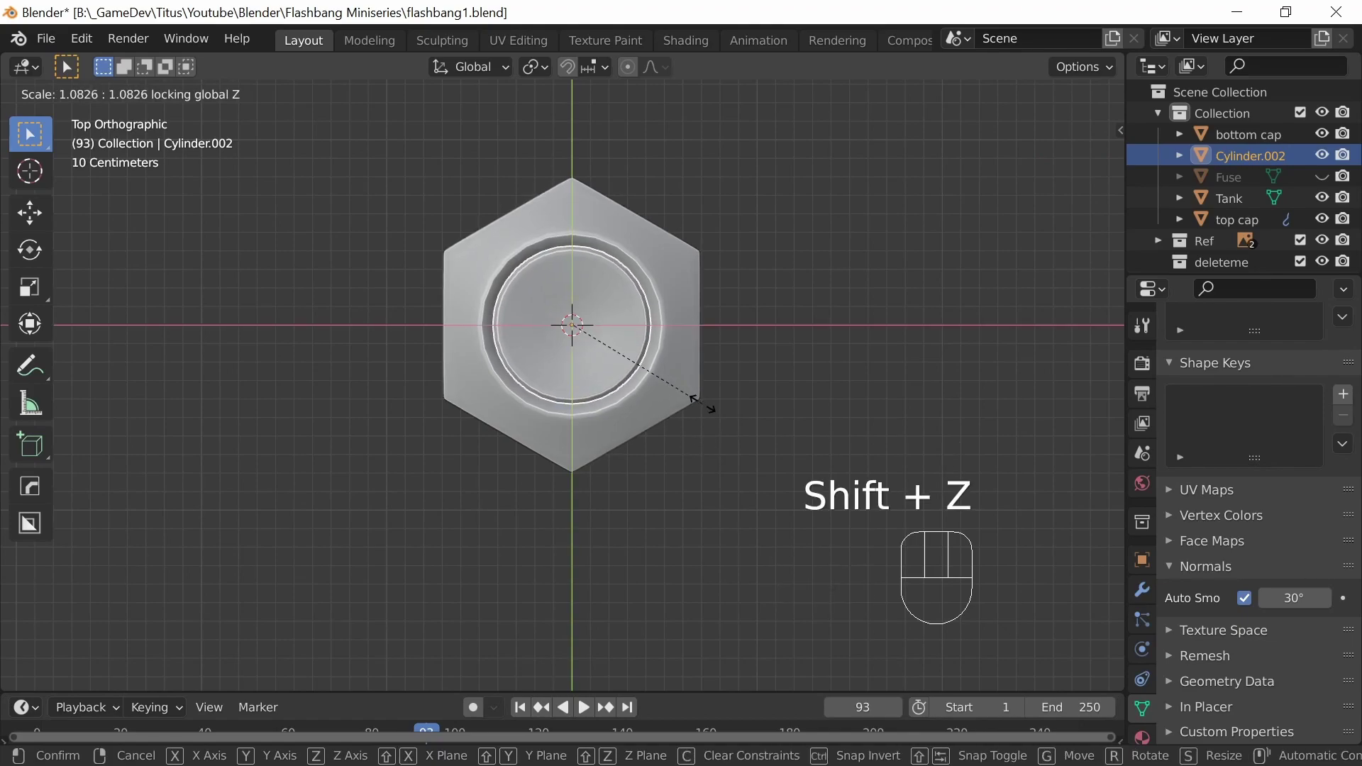
pyautogui.click(708, 408)
pyautogui.moveTo(693, 465); pyautogui.dragTo(663, 339, button='middle')
pyautogui.keyDown('ctrl'); pyautogui.moveTo(737, 429); pyautogui.dragTo(697, 416, button='middle'); pyautogui.keyUp('ctrl')
pyautogui.moveTo(708, 469); pyautogui.dragTo(719, 354, button='middle')
# Unhide the Fuse and compare the assembled grenade with the reference images in the front and right views
pyautogui.click(1322, 176)
pyautogui.moveTo(1033, 272); pyautogui.dragTo(667, 397, button='middle')
pyautogui.keyDown('ctrl'); pyautogui.moveTo(638, 430); pyautogui.dragTo(649, 343, button='middle'); pyautogui.keyUp('ctrl')
pyautogui.keyDown('shift'); pyautogui.moveTo(667, 259); pyautogui.dragTo(620, 550, button='middle'); pyautogui.keyUp('shift')
pyautogui.moveTo(664, 373); pyautogui.dragTo(784, 374, button='middle')
pyautogui.click(757, 325)
pyautogui.press('KP_1')
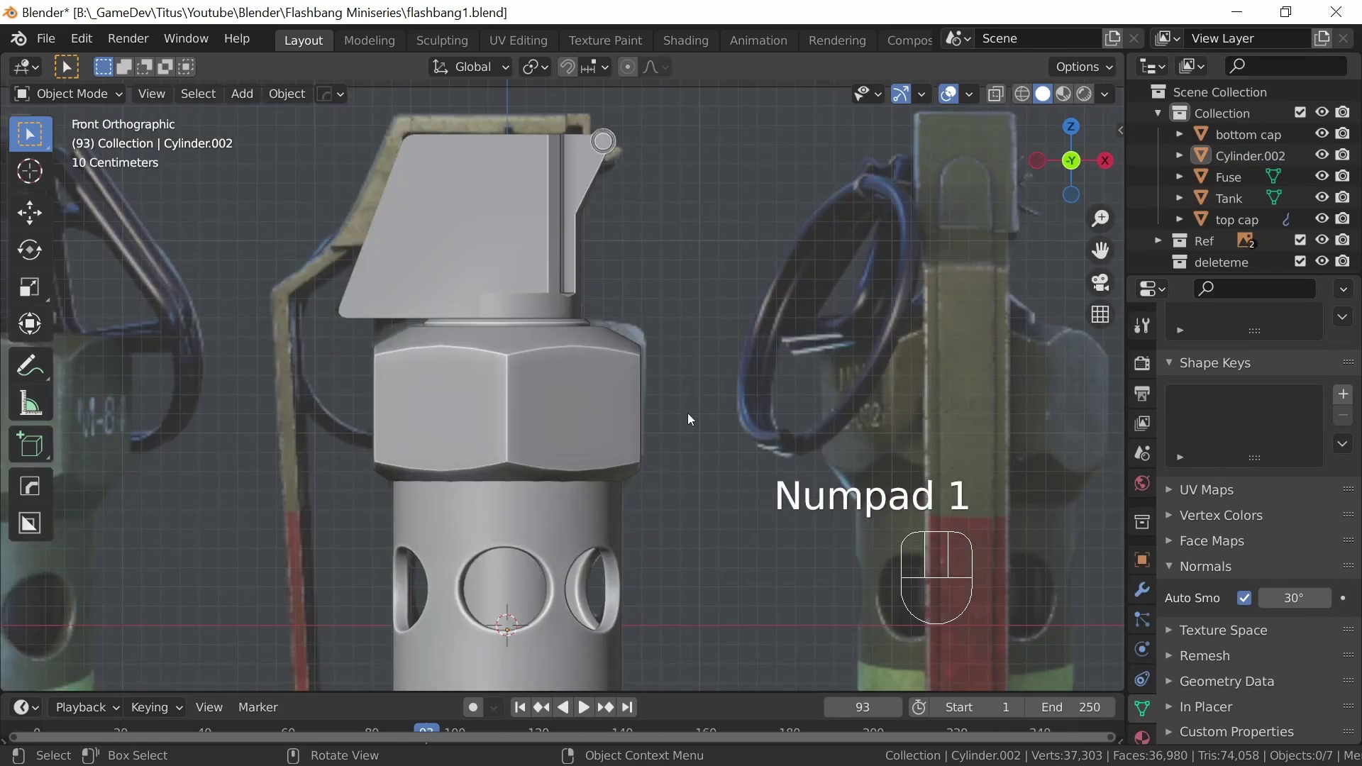
pyautogui.moveTo(694, 416)
pyautogui.keyDown('ctrl'); pyautogui.mouseDown(button='middle')
pyautogui.moveTo(689, 495)
pyautogui.moveTo(705, 267)
pyautogui.moveTo(690, 390)
pyautogui.mouseUp(button='middle'); pyautogui.keyUp('ctrl')
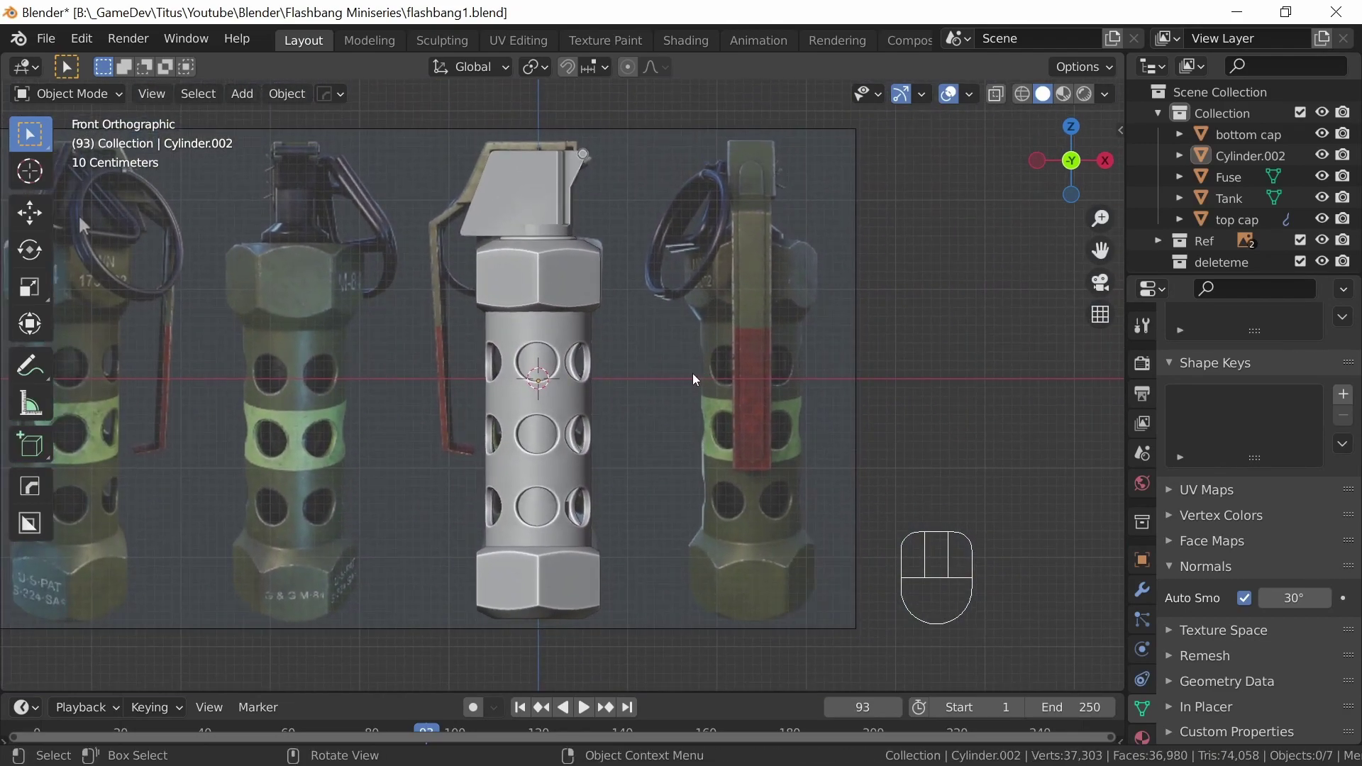
pyautogui.press('KP_3')
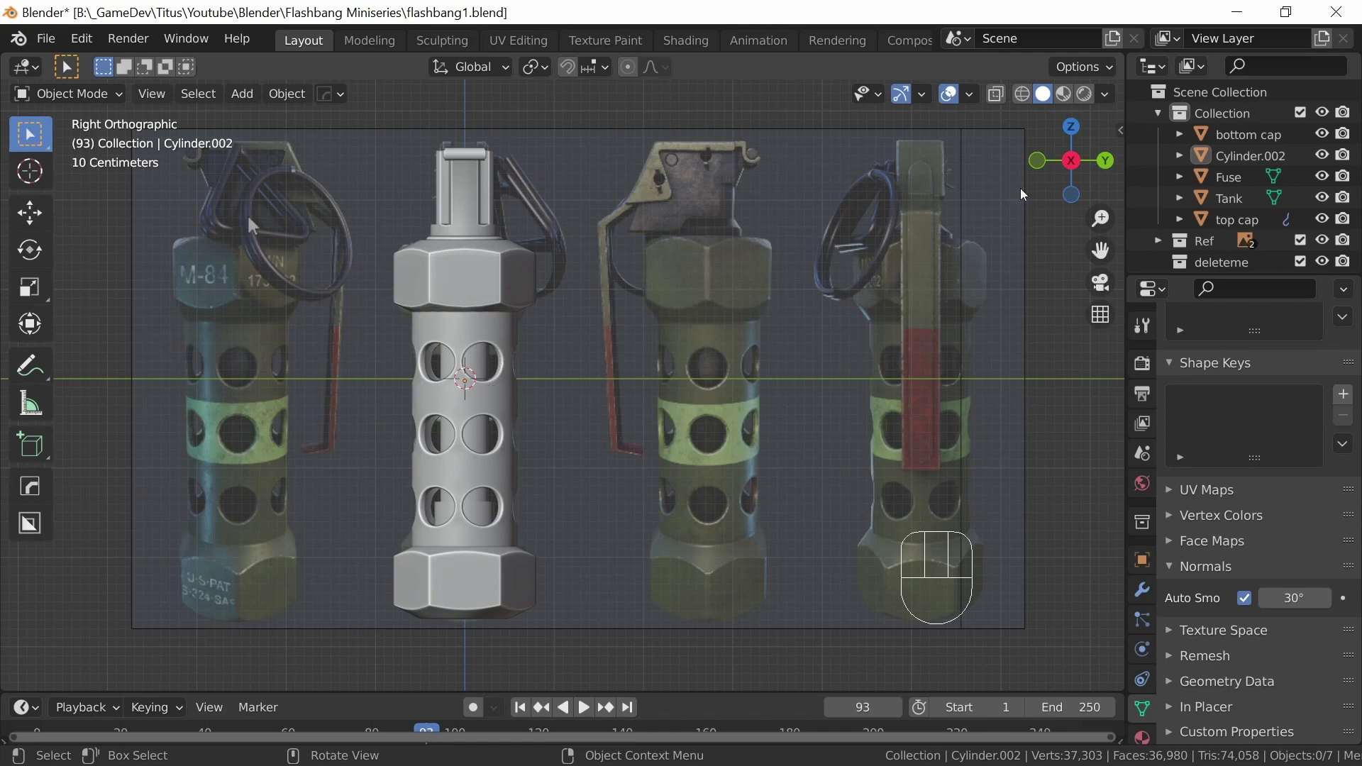
# Set the viewport's solid shading to a glossy red MatCap to inspect the grenade's surfaces
pyautogui.click(1105, 94)
pyautogui.click(1095, 198)
pyautogui.moveTo(534, 364); pyautogui.dragTo(633, 365, button='middle')
pyautogui.moveTo(747, 386); pyautogui.dragTo(637, 420, button='middle')
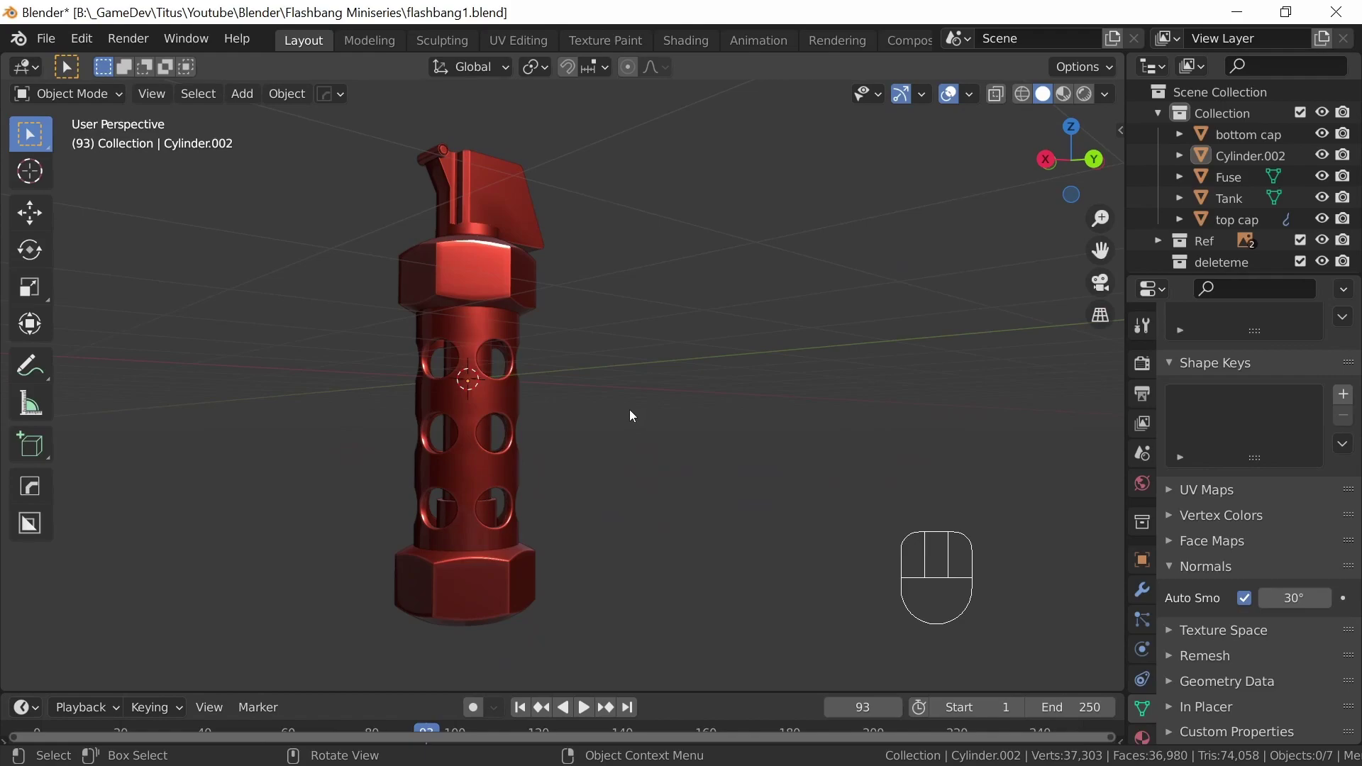